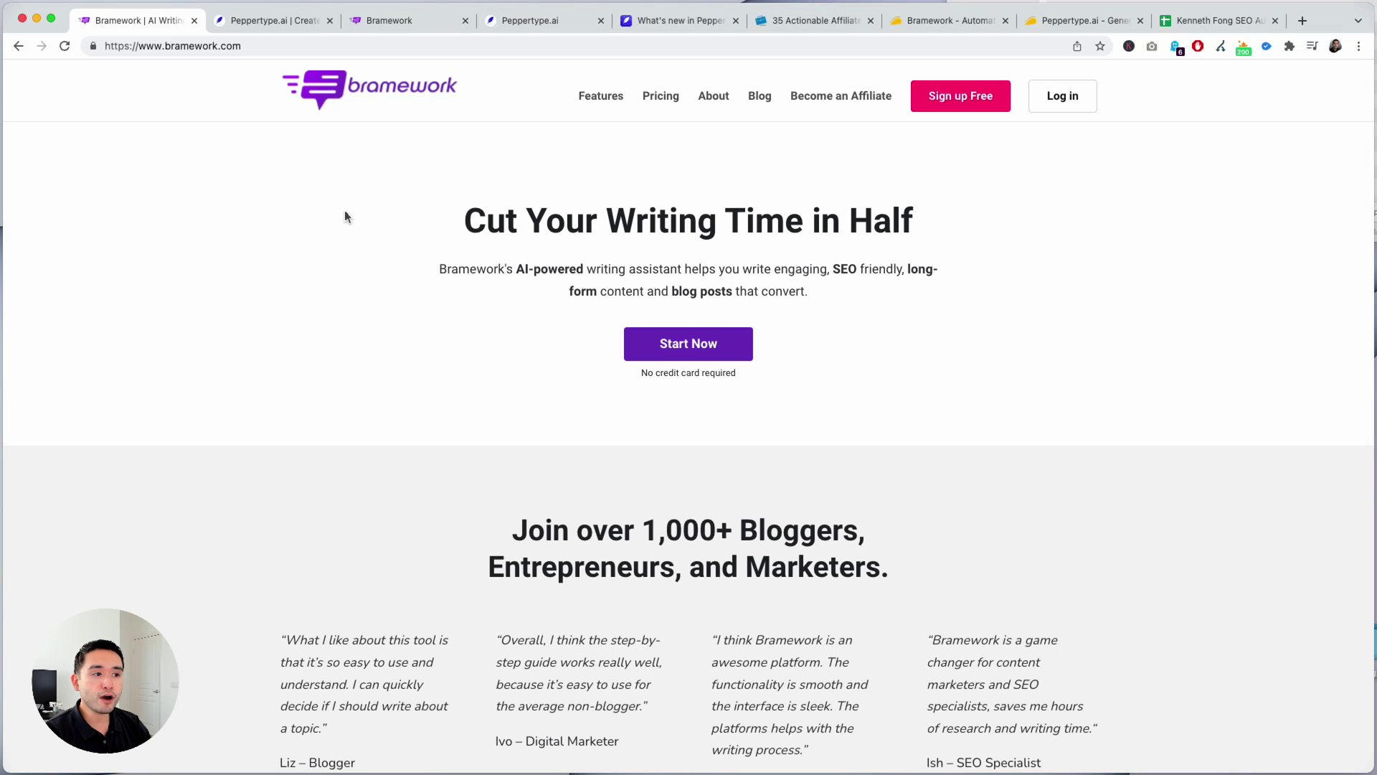
# Compare Bramework's AI writing-assistant tagline with Peppertype.ai's tagline, then return to the Bramework drafts page.
pyautogui.moveTo(517, 268); pyautogui.dragTo(678, 263)
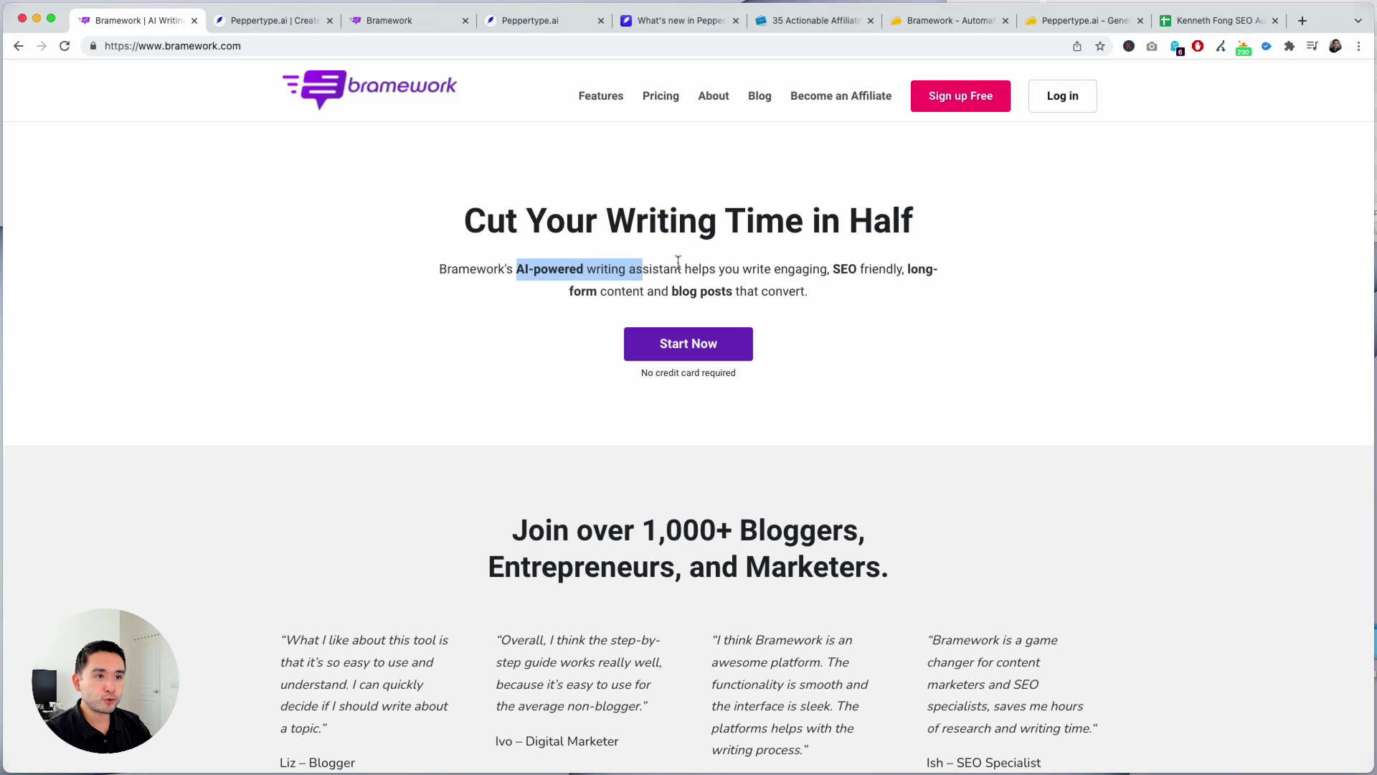
pyautogui.click(285, 27)
pyautogui.moveTo(485, 377); pyautogui.dragTo(997, 379)
pyautogui.click(928, 372)
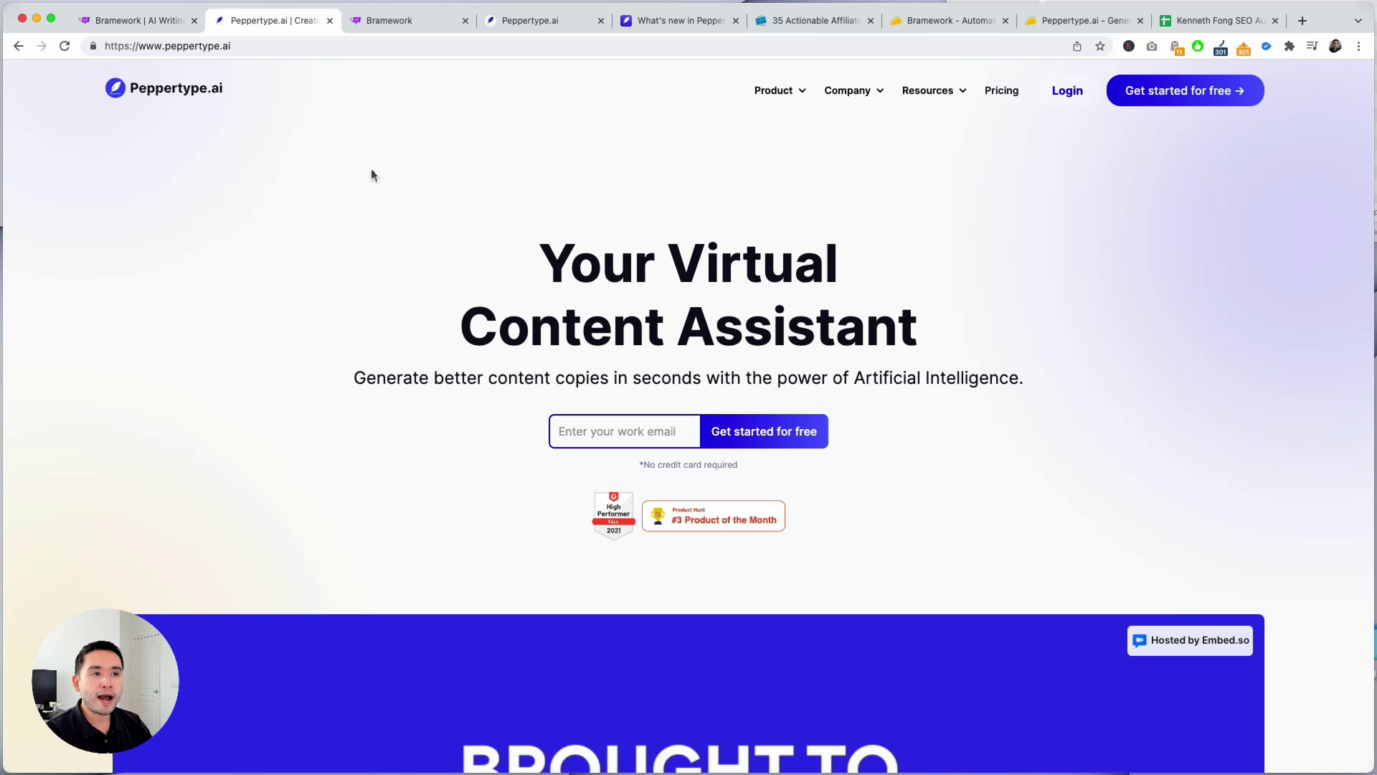
pyautogui.click(387, 23)
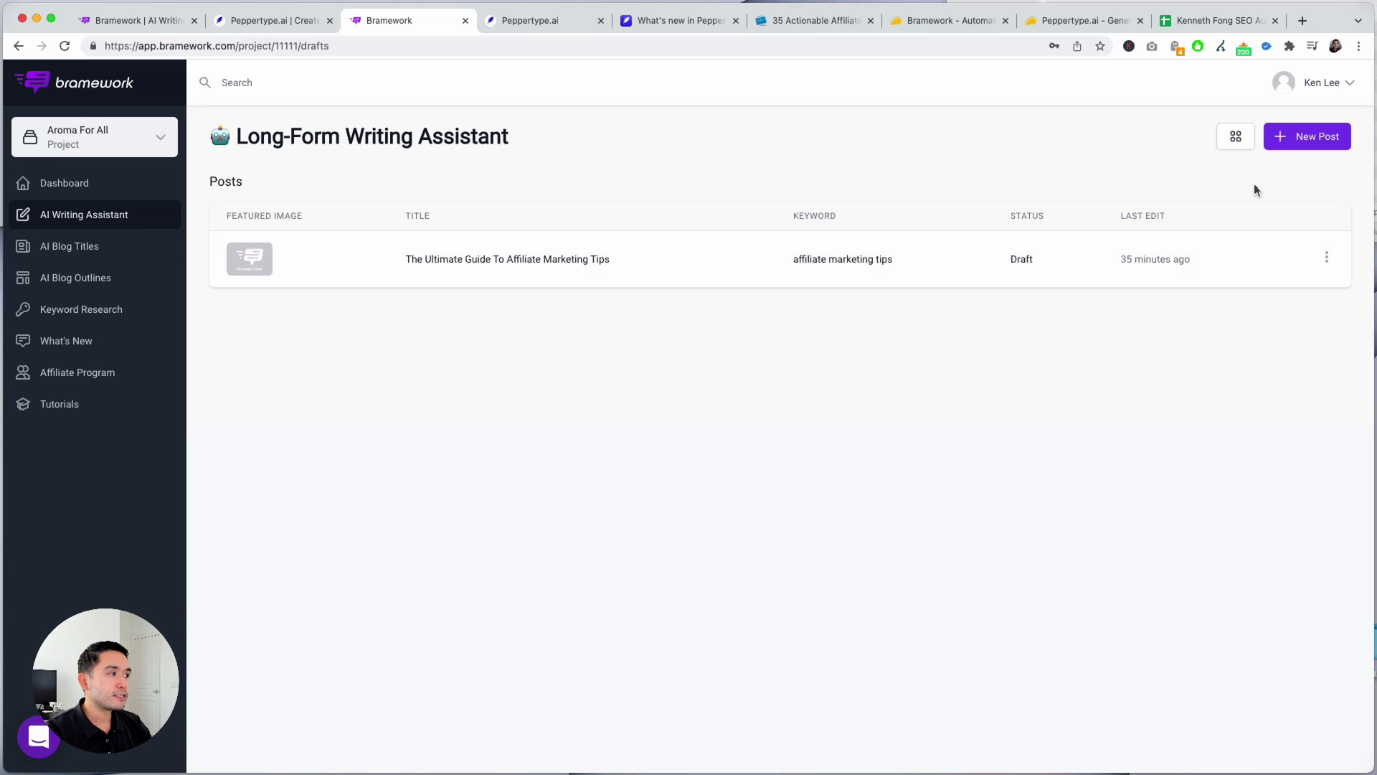
# Start a new post using the focus keyword 'affiliate marketing tips' and accept its analysis.
pyautogui.click(1314, 139)
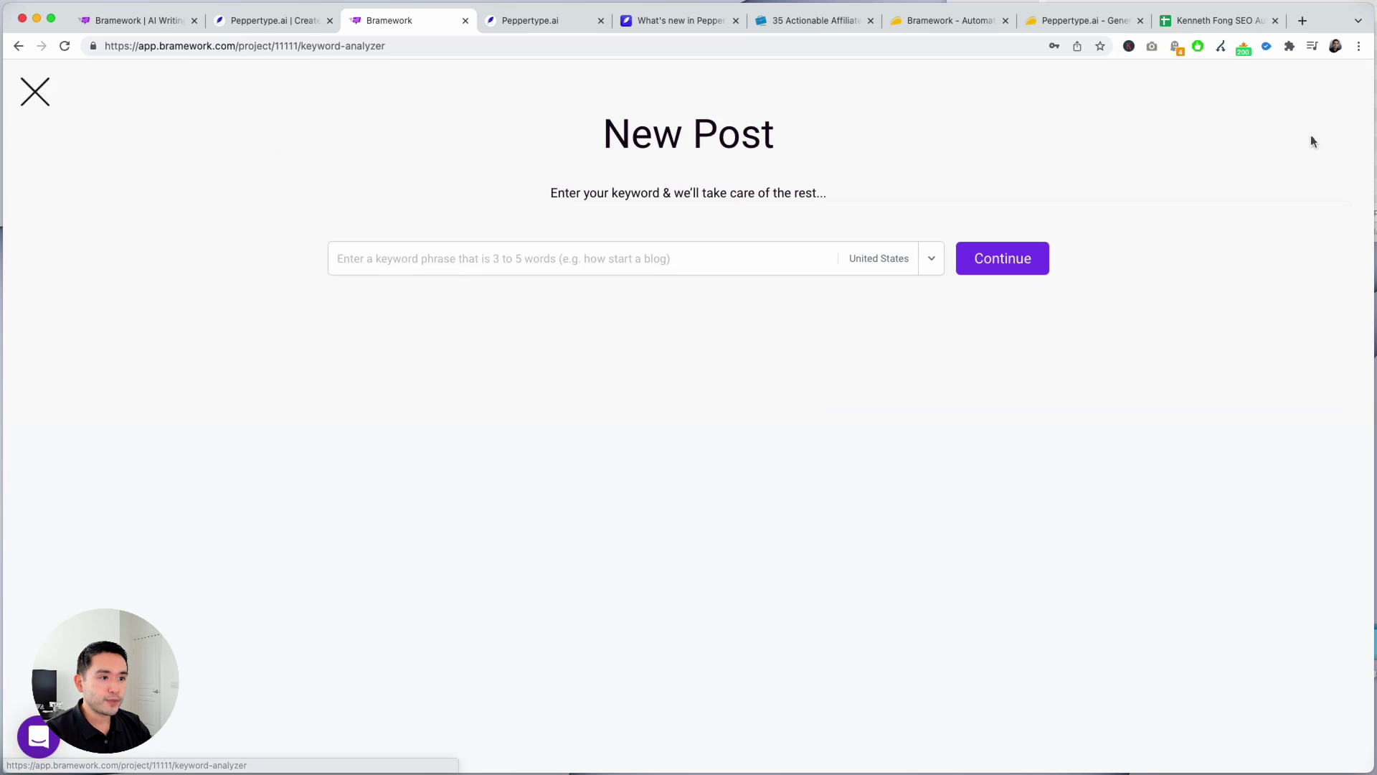
pyautogui.click(583, 262)
pyautogui.click(434, 297)
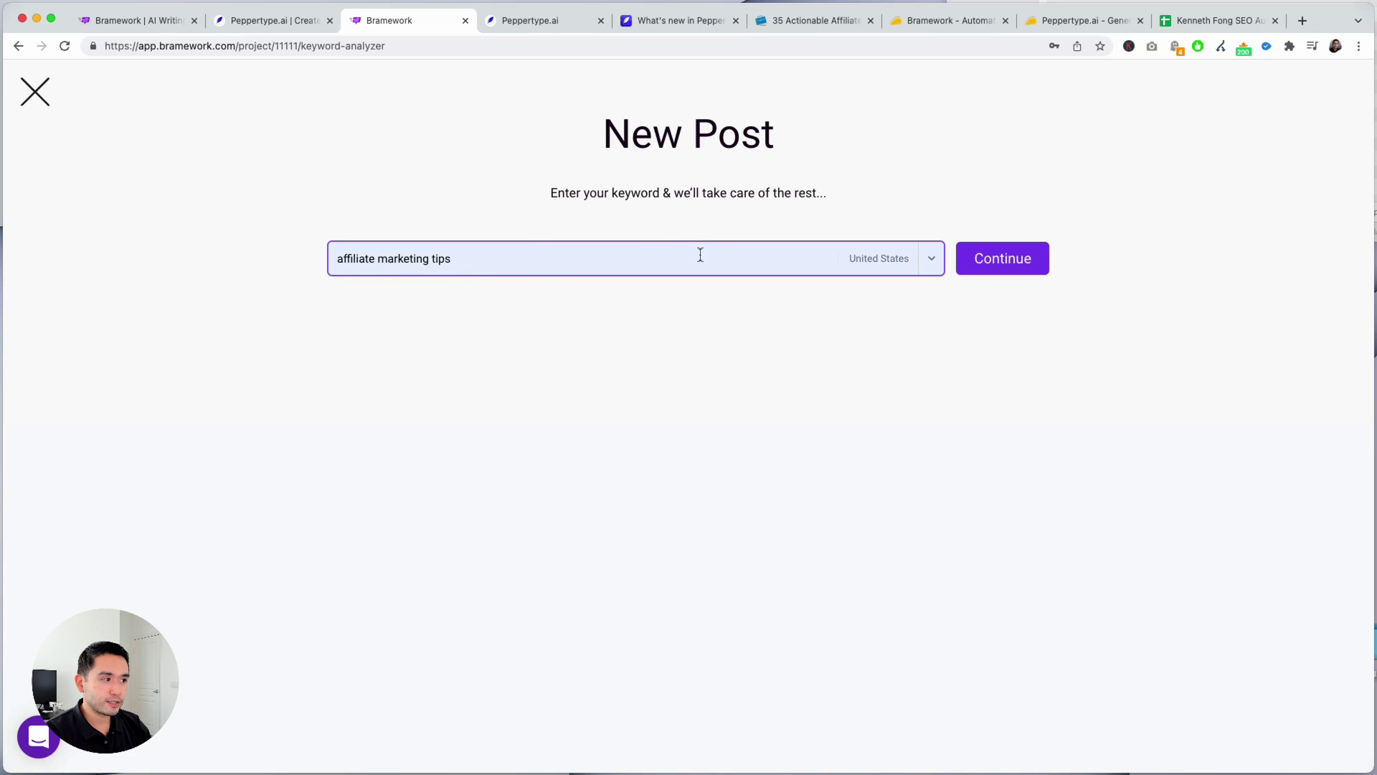
pyautogui.click(1010, 268)
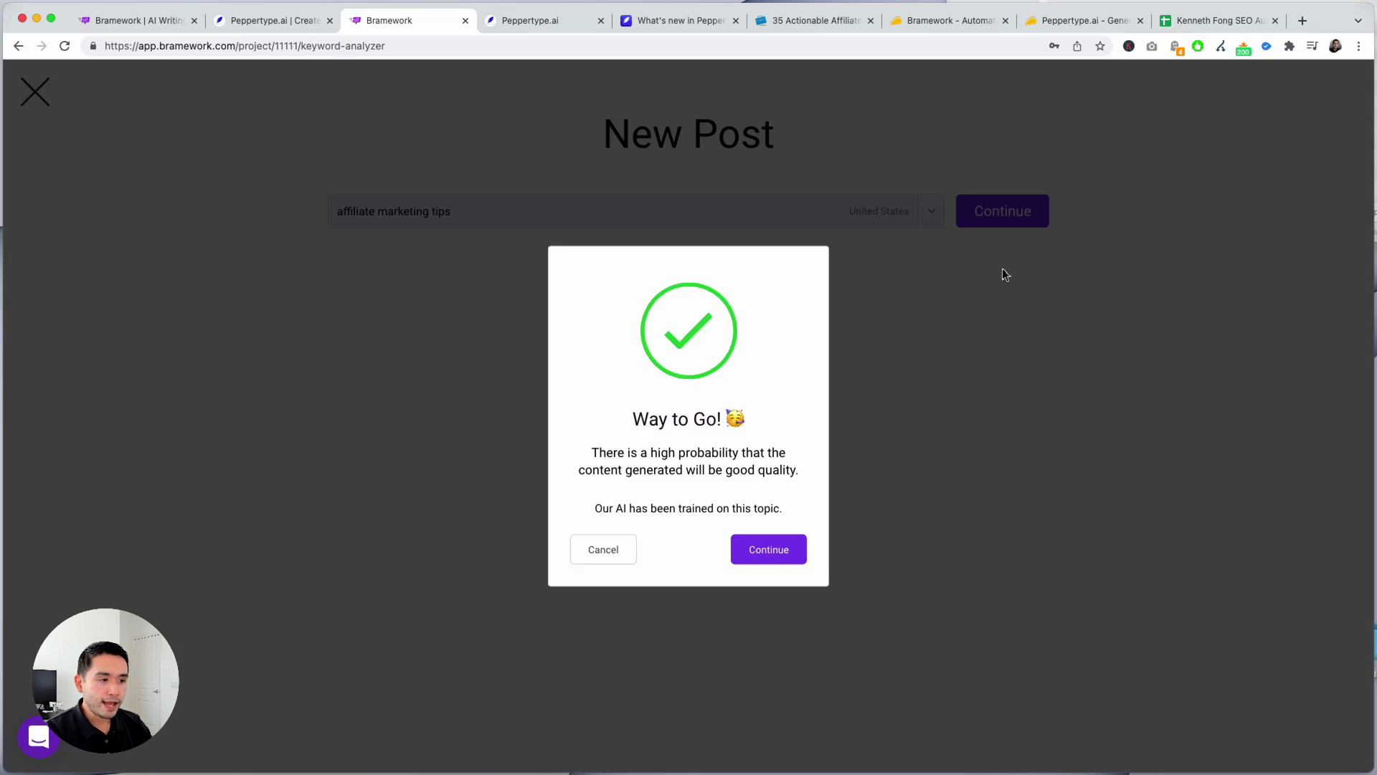
pyautogui.click(789, 549)
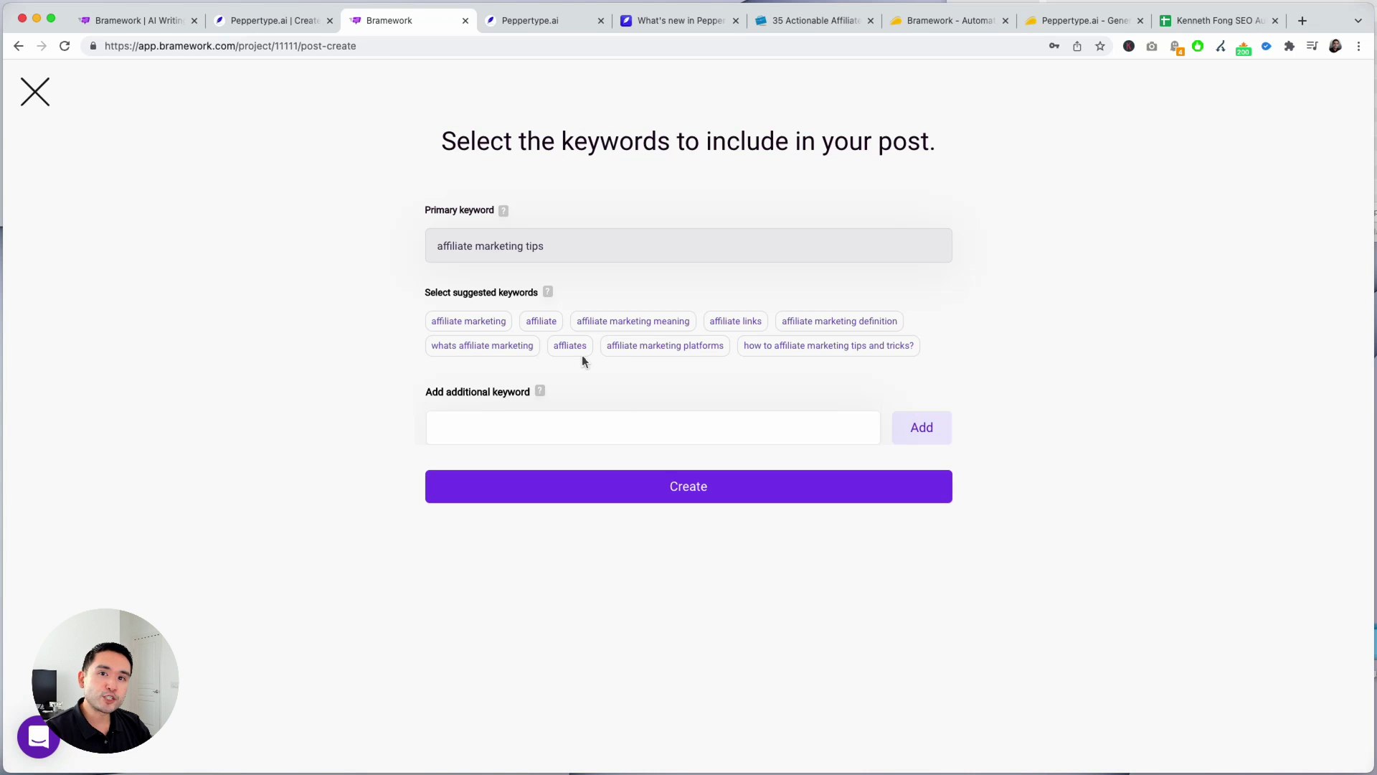
# Add keywords 'affiliate marketing', 'whats affiliate marketing', 'seo' and 'youtube', then create the post.
pyautogui.click(480, 321)
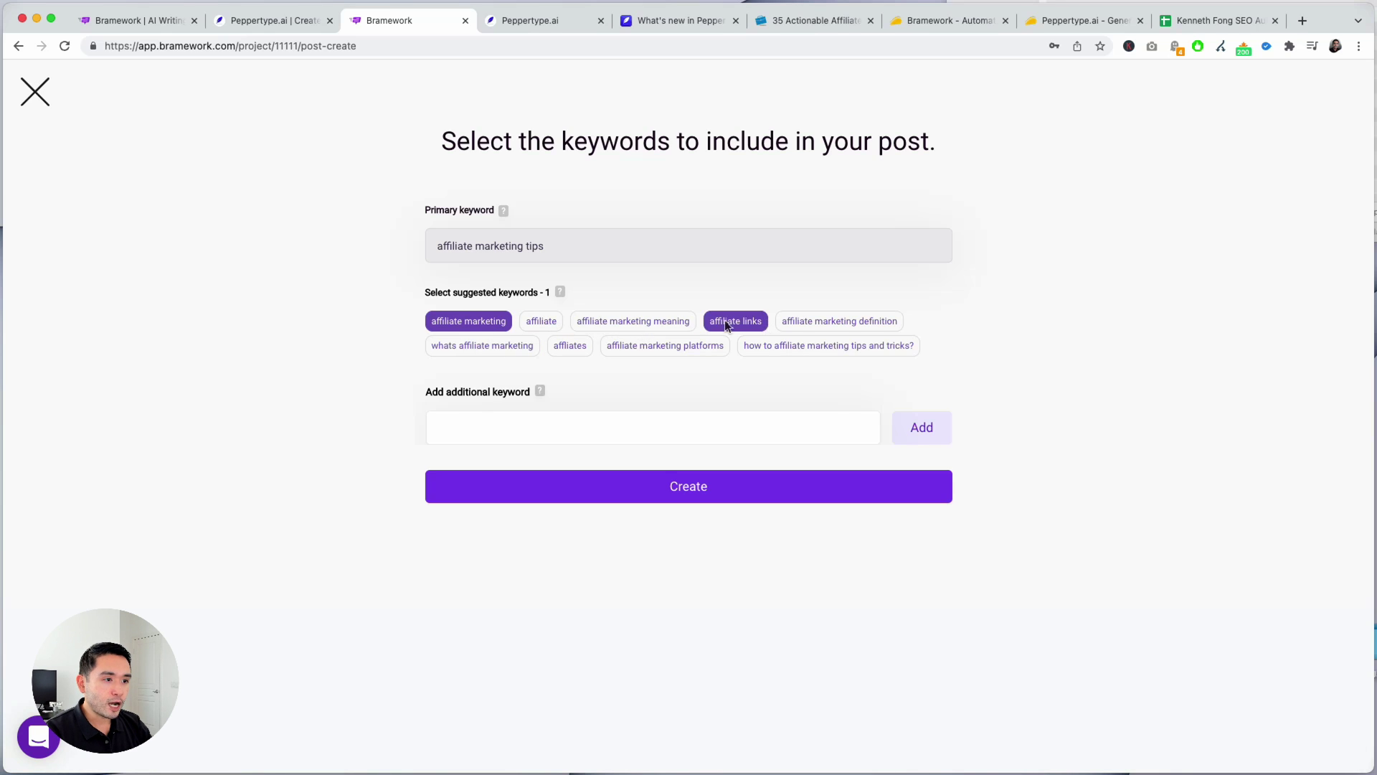
pyautogui.click(496, 346)
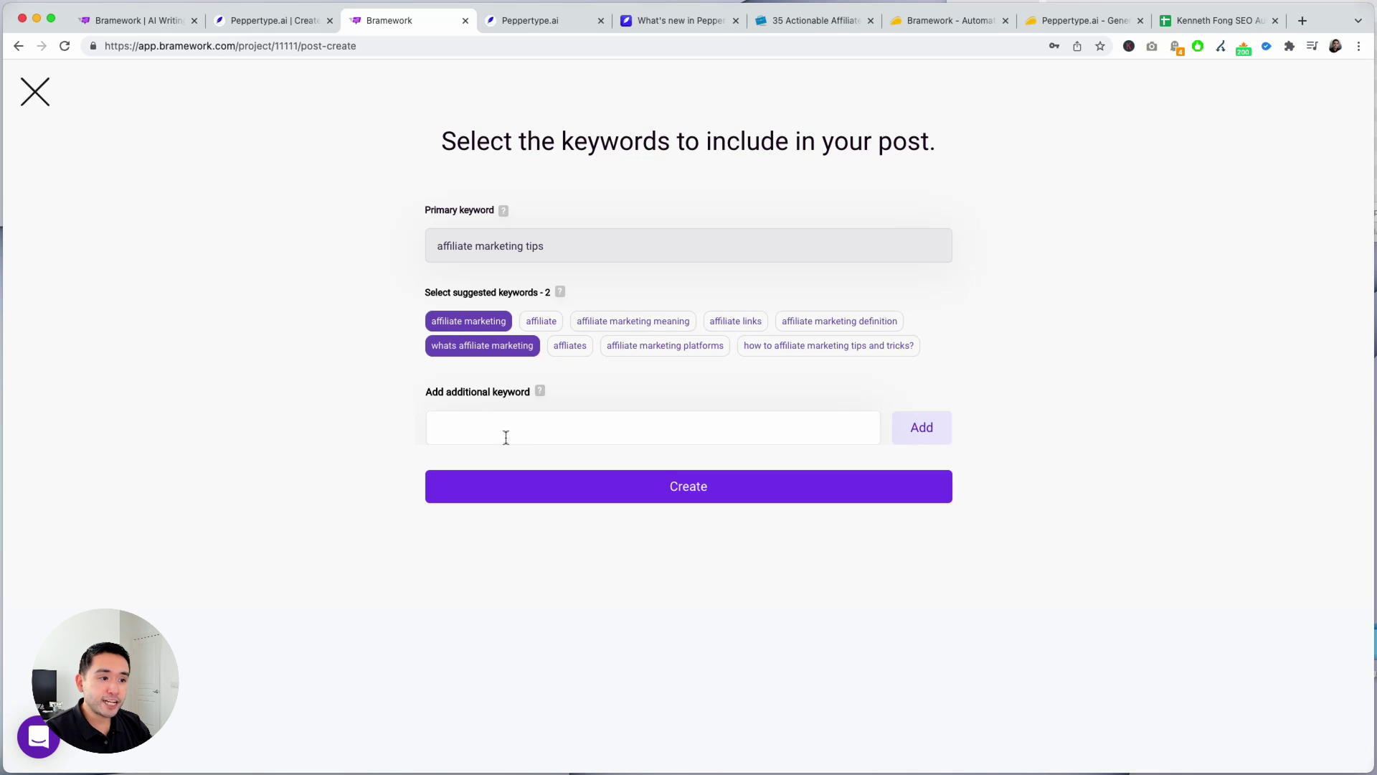
pyautogui.click(506, 435)
pyautogui.write('seo')
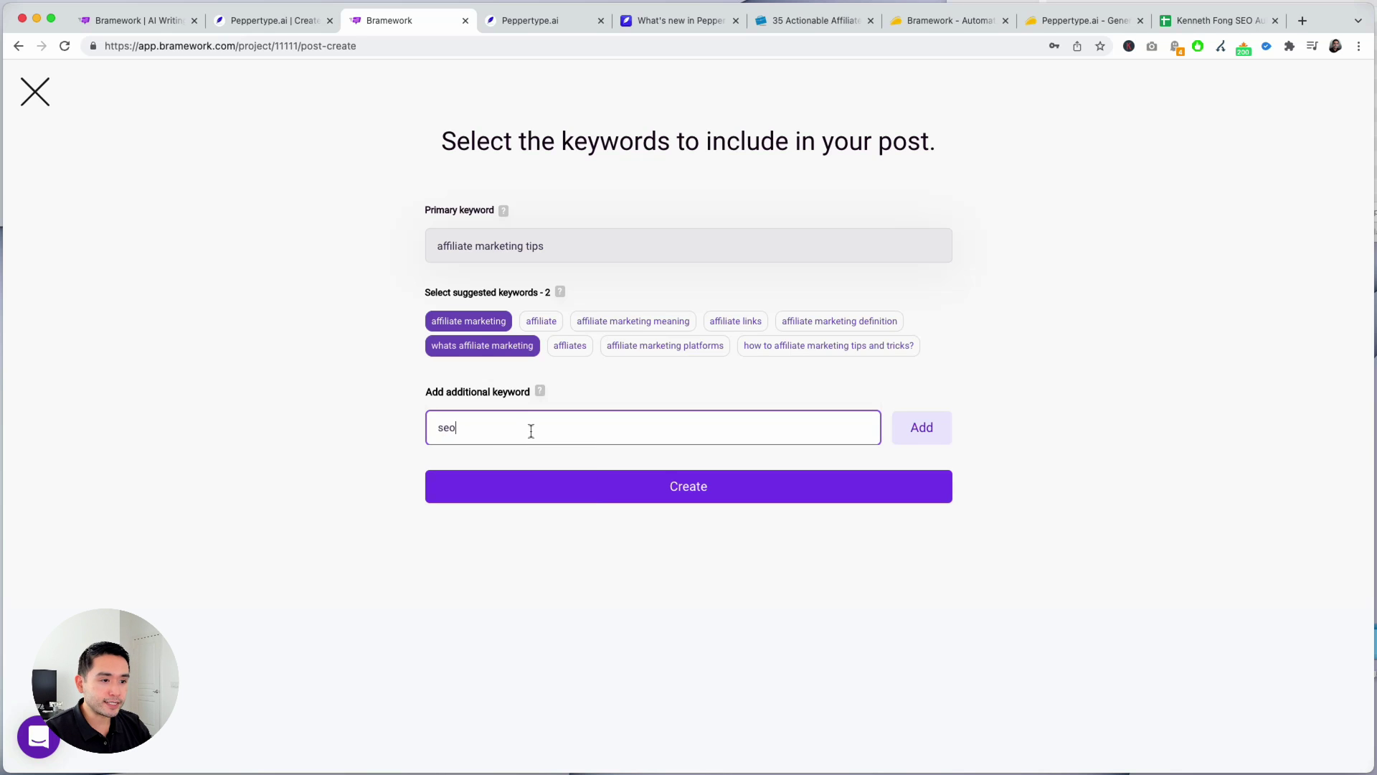
pyautogui.click(910, 435)
pyautogui.click(732, 455)
pyautogui.write('youtube')
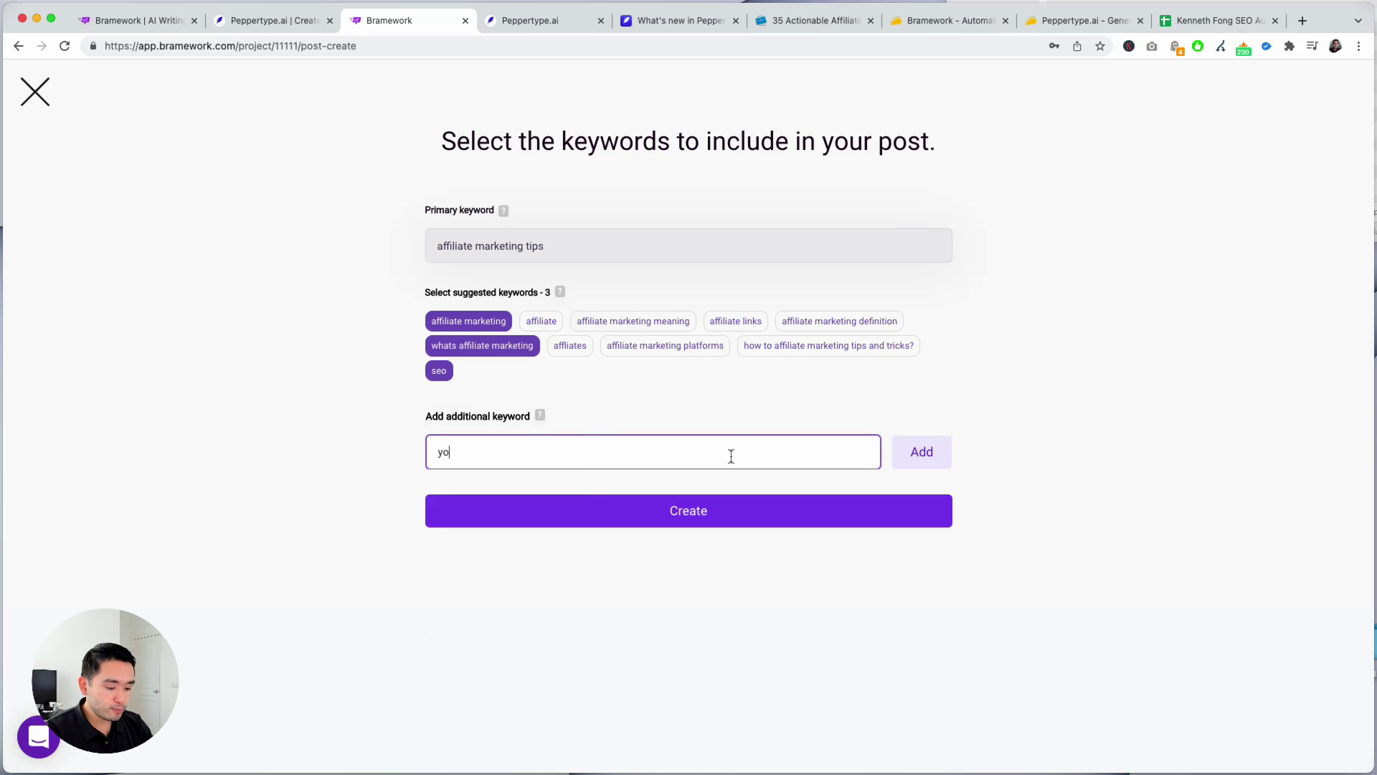
pyautogui.click(937, 453)
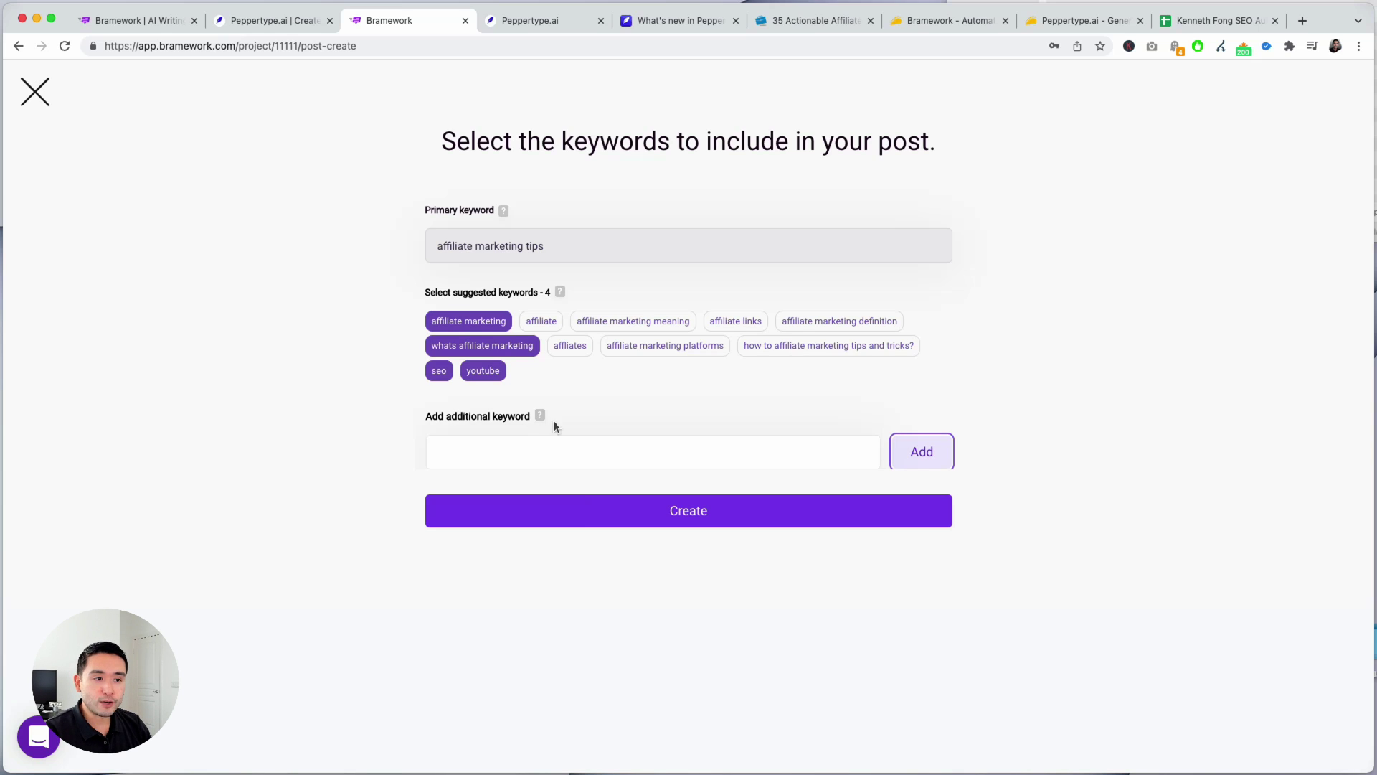
pyautogui.click(675, 512)
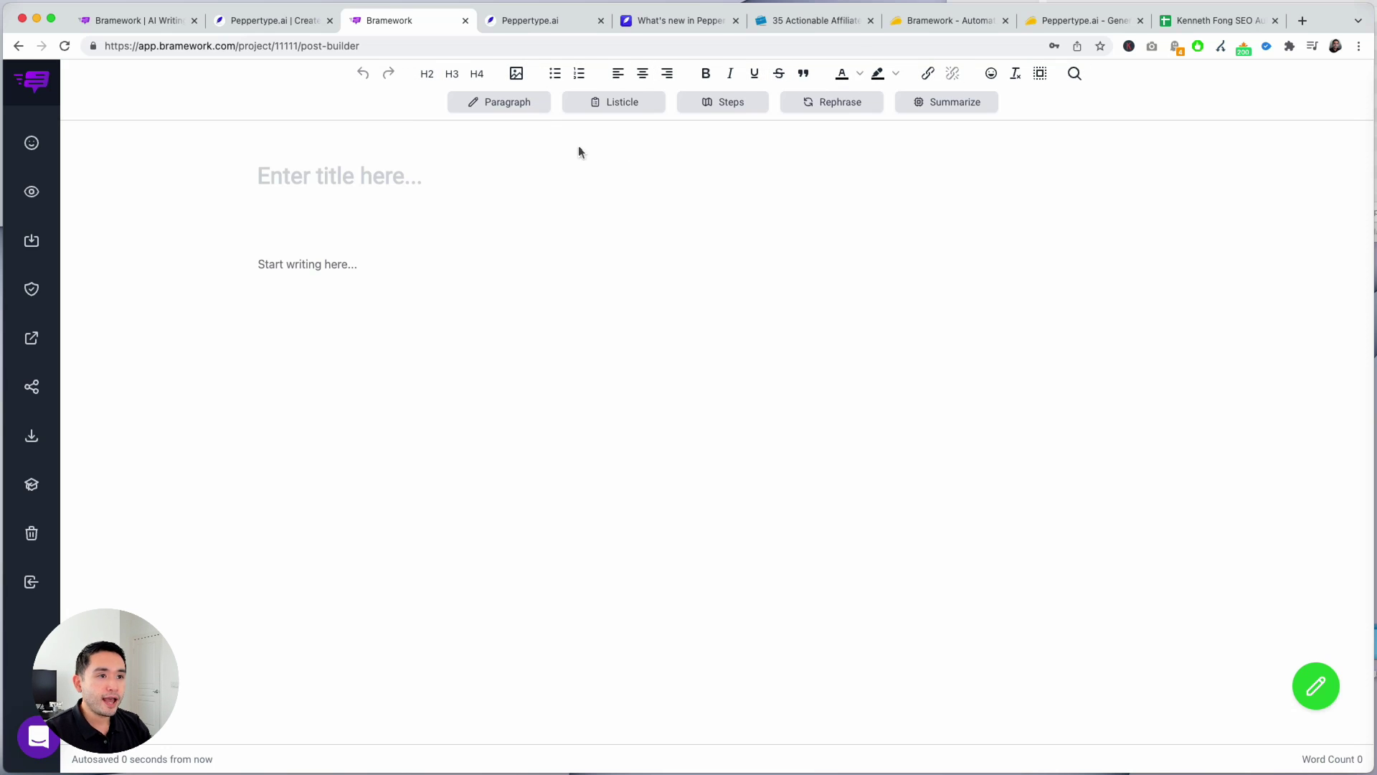
# Apply the assistant's 'The Top 10 Affiliate Marketing Tips' title and generate three more title suggestions.
pyautogui.click(33, 145)
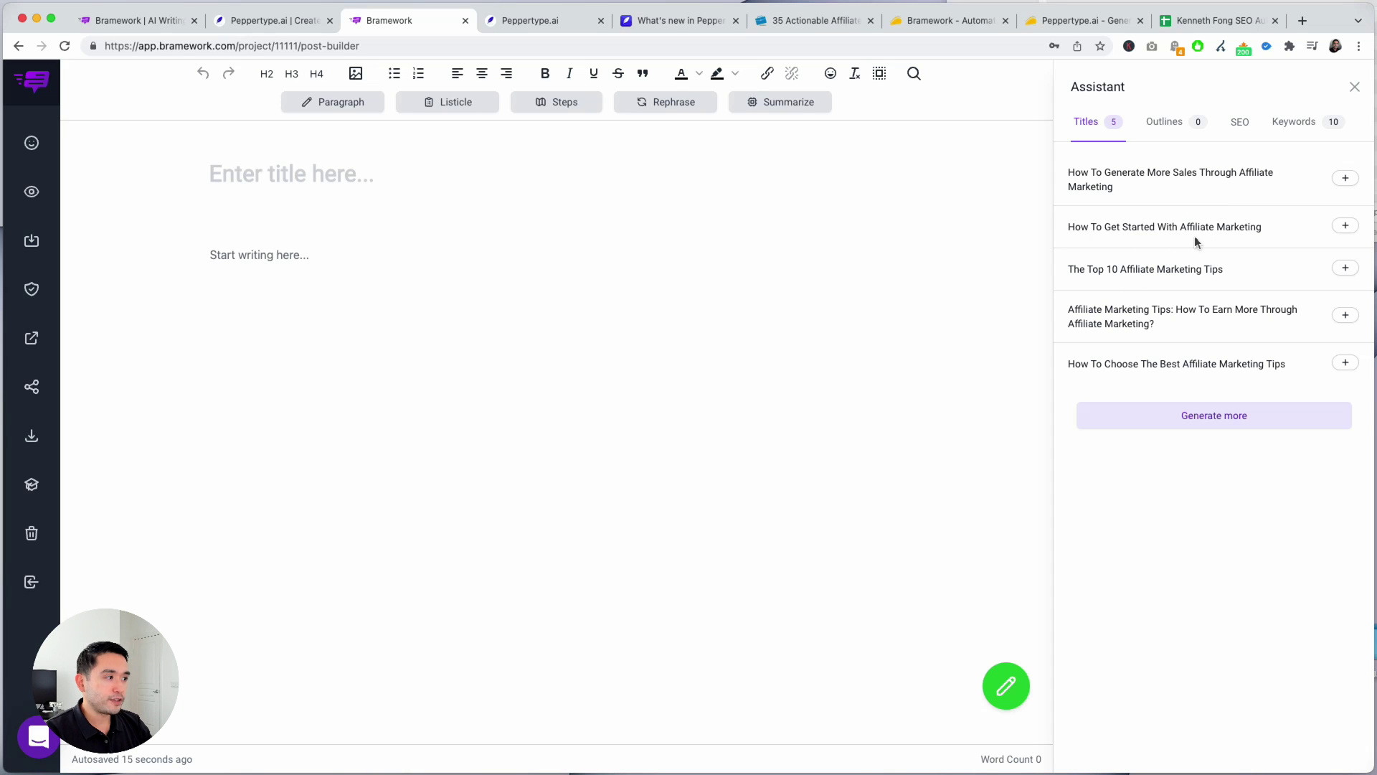
pyautogui.click(1346, 269)
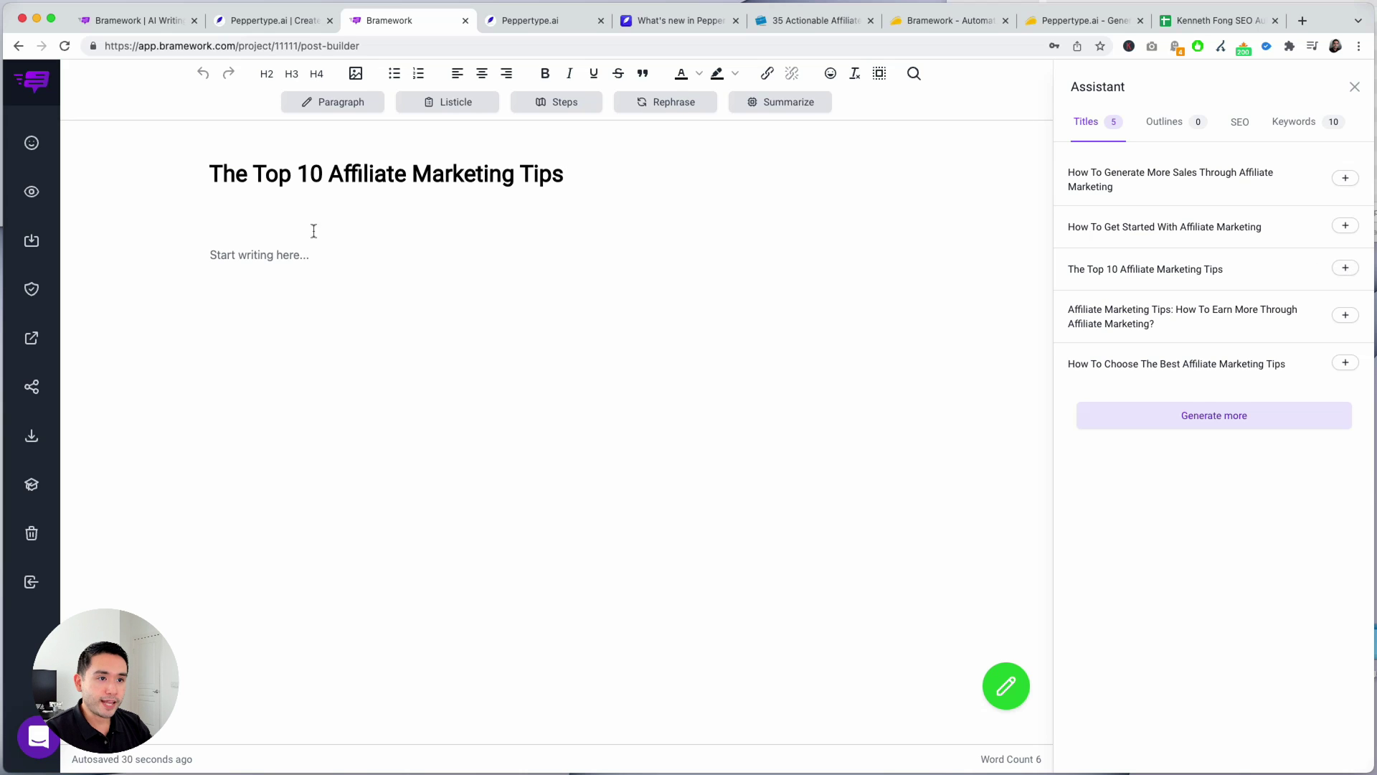
pyautogui.click(1182, 422)
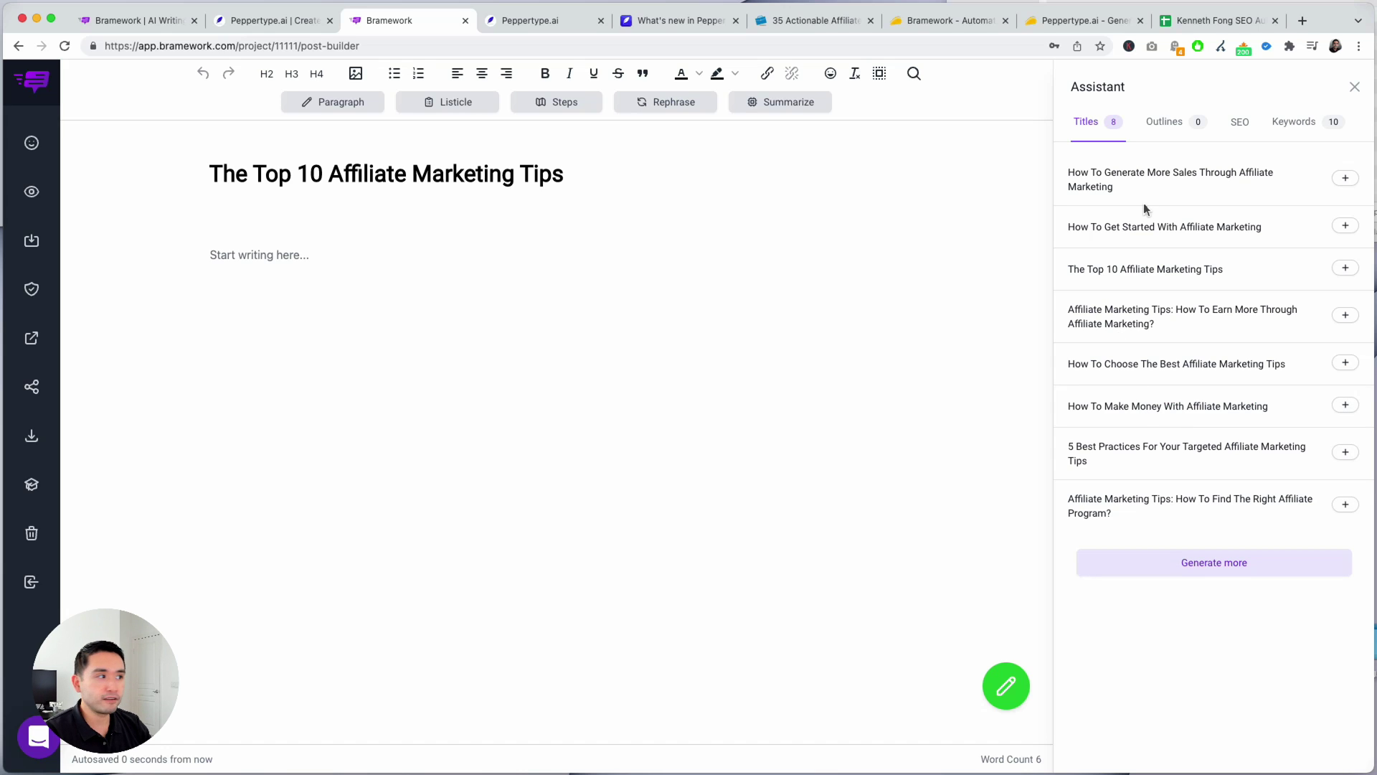
# Generate an outline with an introduction and Tips 1–10 and insert it into the post body.
pyautogui.click(1165, 128)
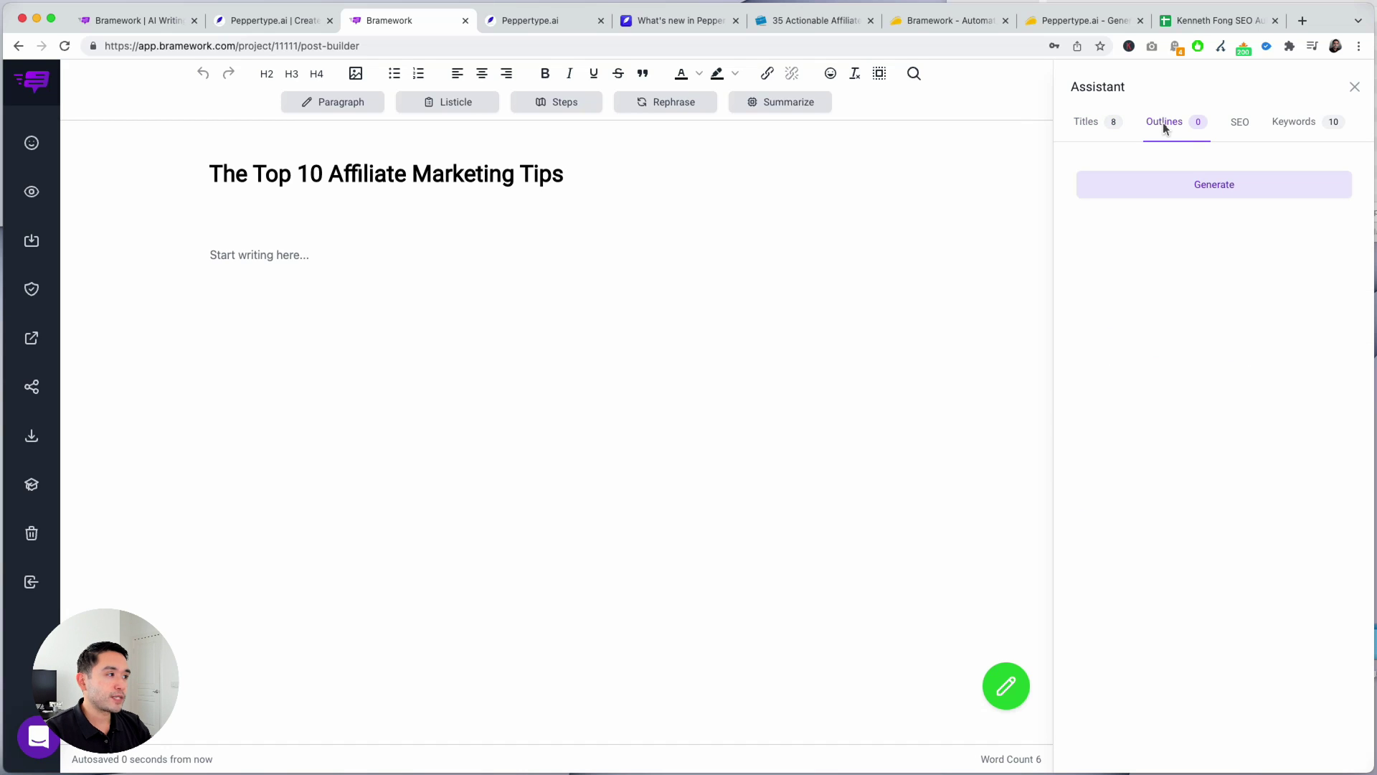
pyautogui.click(1205, 185)
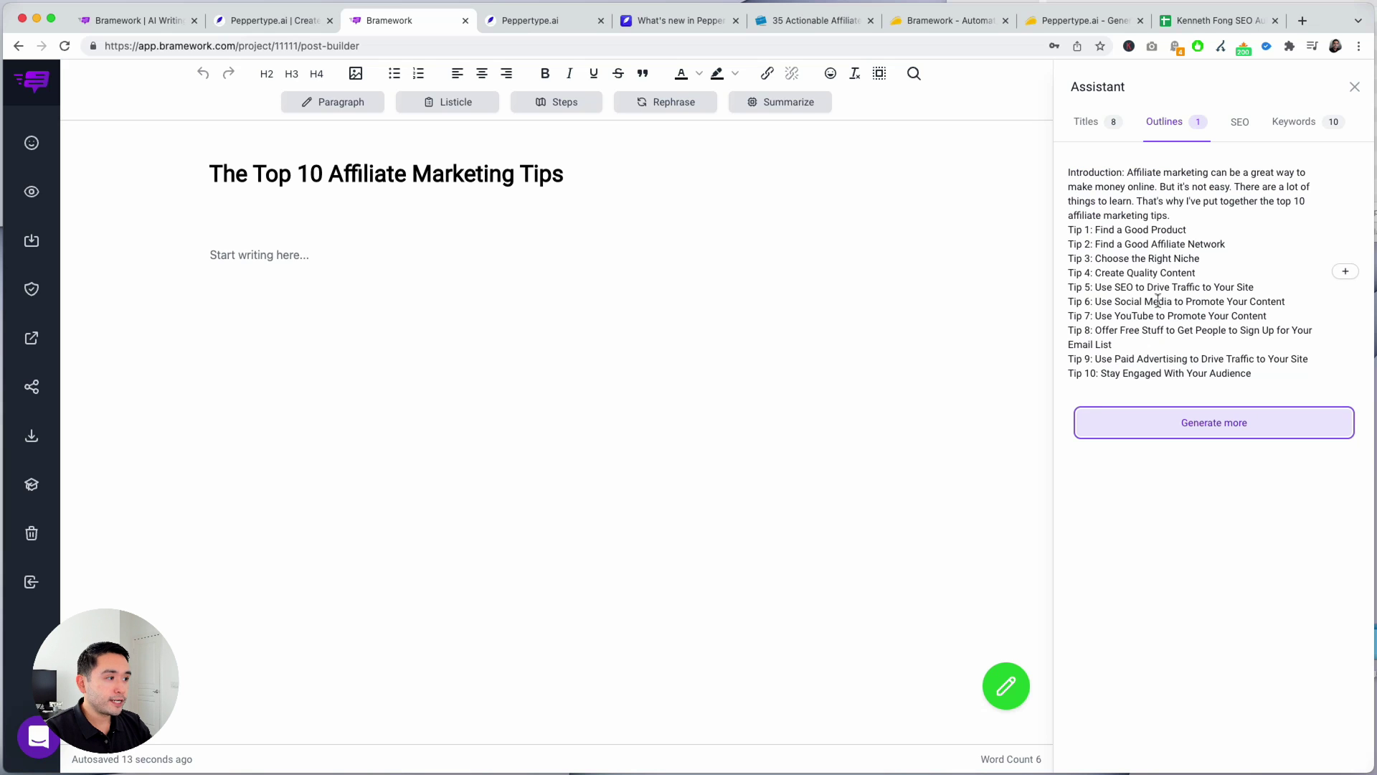
pyautogui.moveTo(1070, 172); pyautogui.dragTo(1219, 185)
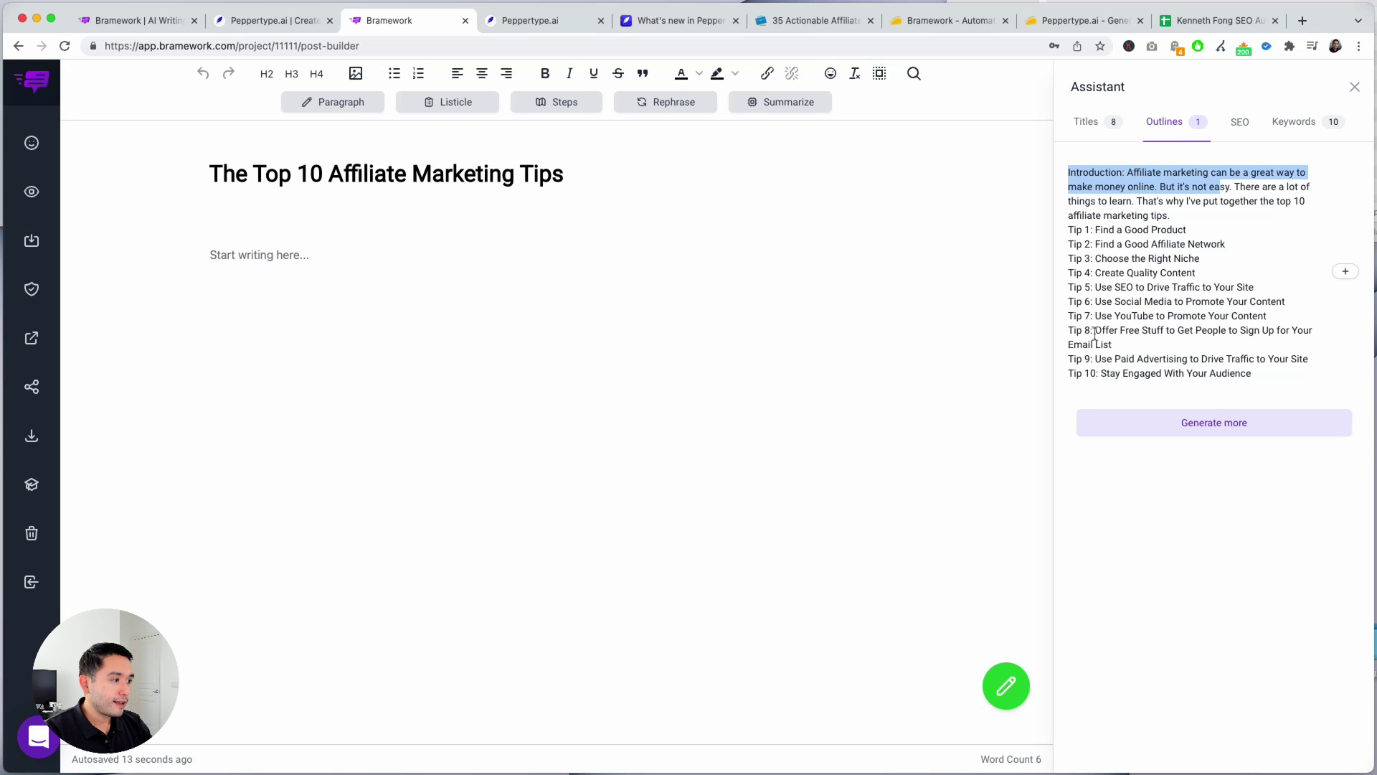
pyautogui.moveTo(1099, 373); pyautogui.dragTo(1064, 373)
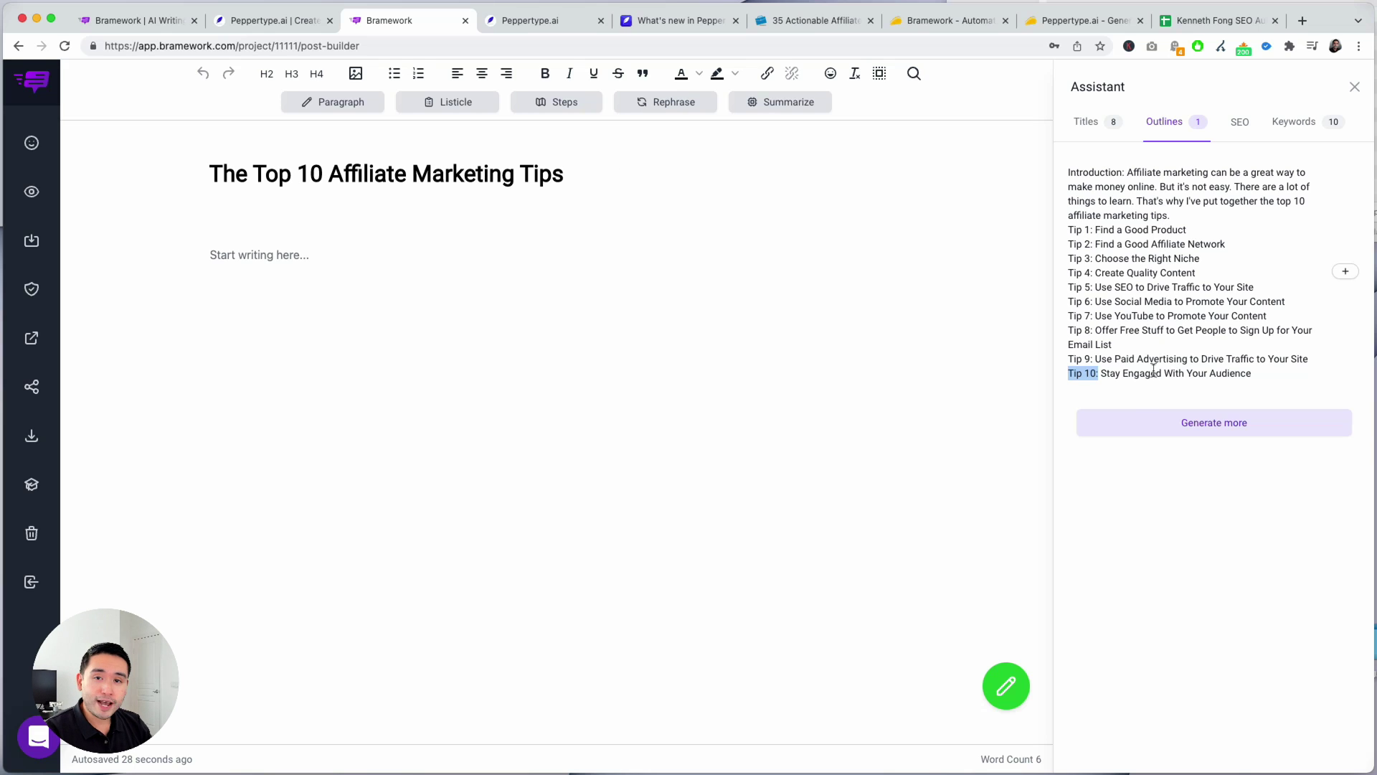
pyautogui.click(1351, 272)
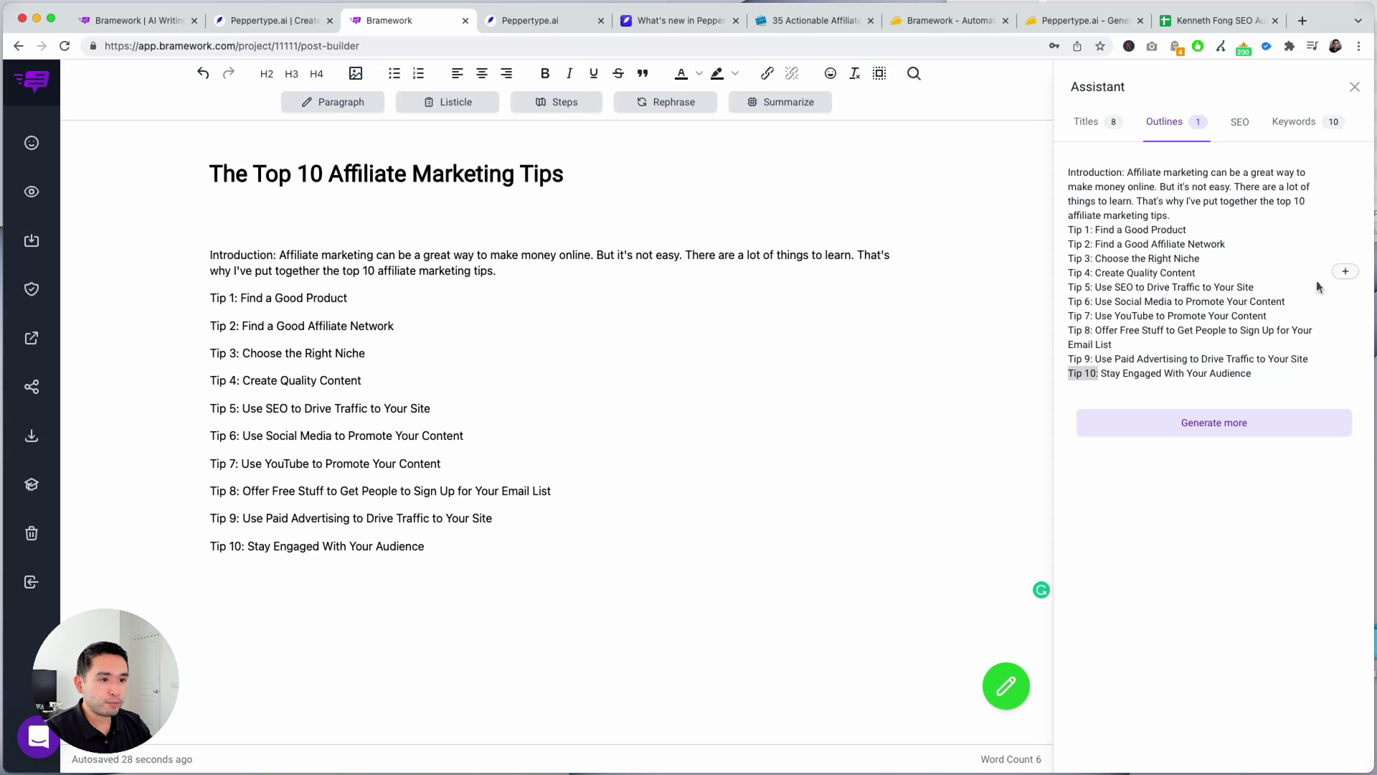
# Generate a second alternative outline and look over its sections.
pyautogui.click(1255, 420)
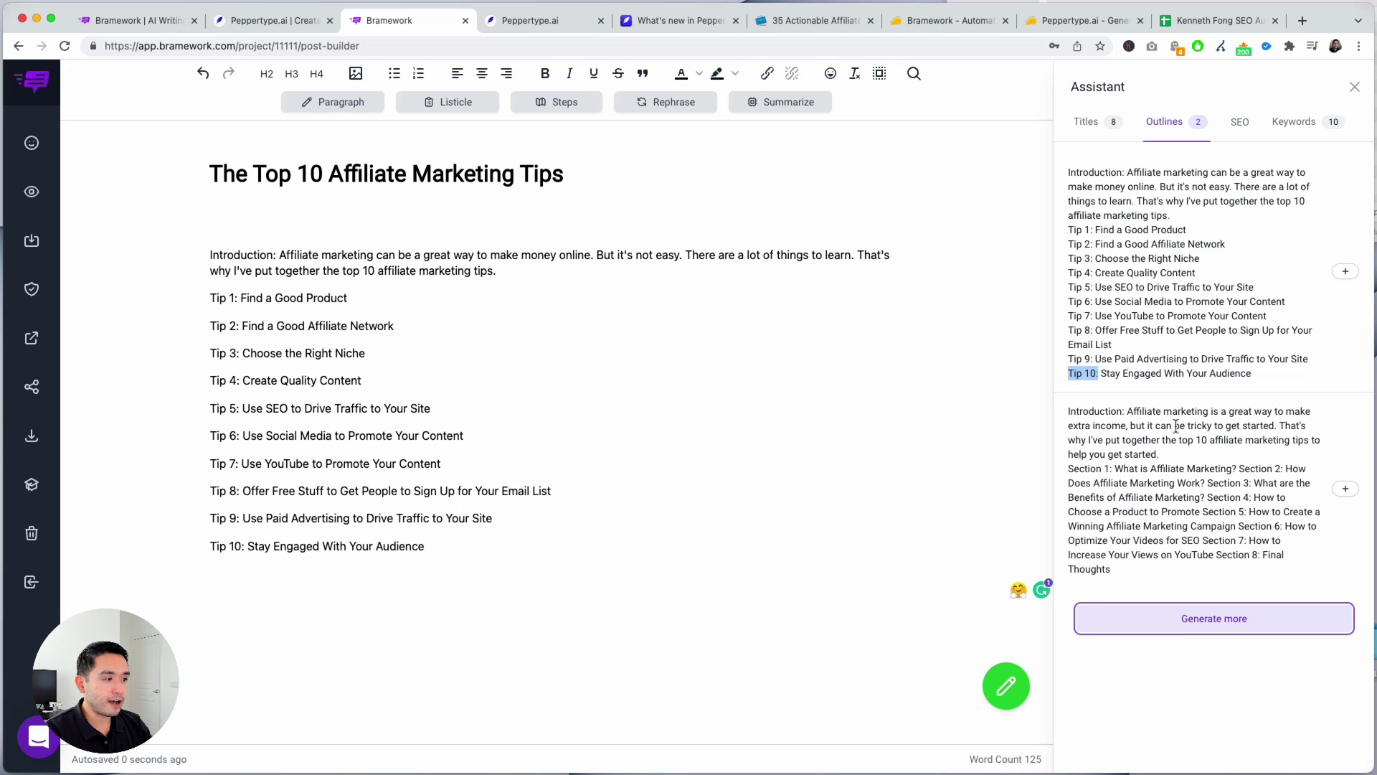
pyautogui.moveTo(1084, 411); pyautogui.dragTo(1129, 578)
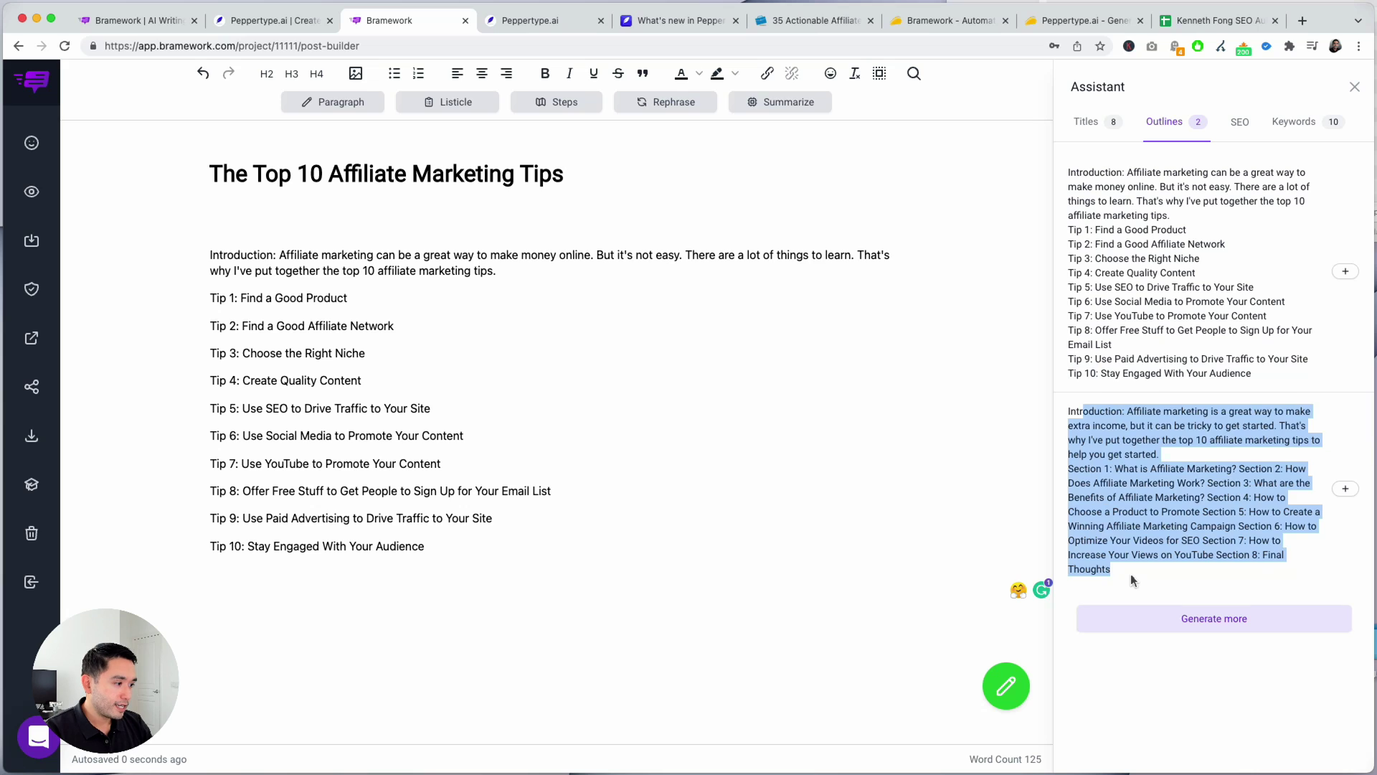
pyautogui.click(1131, 574)
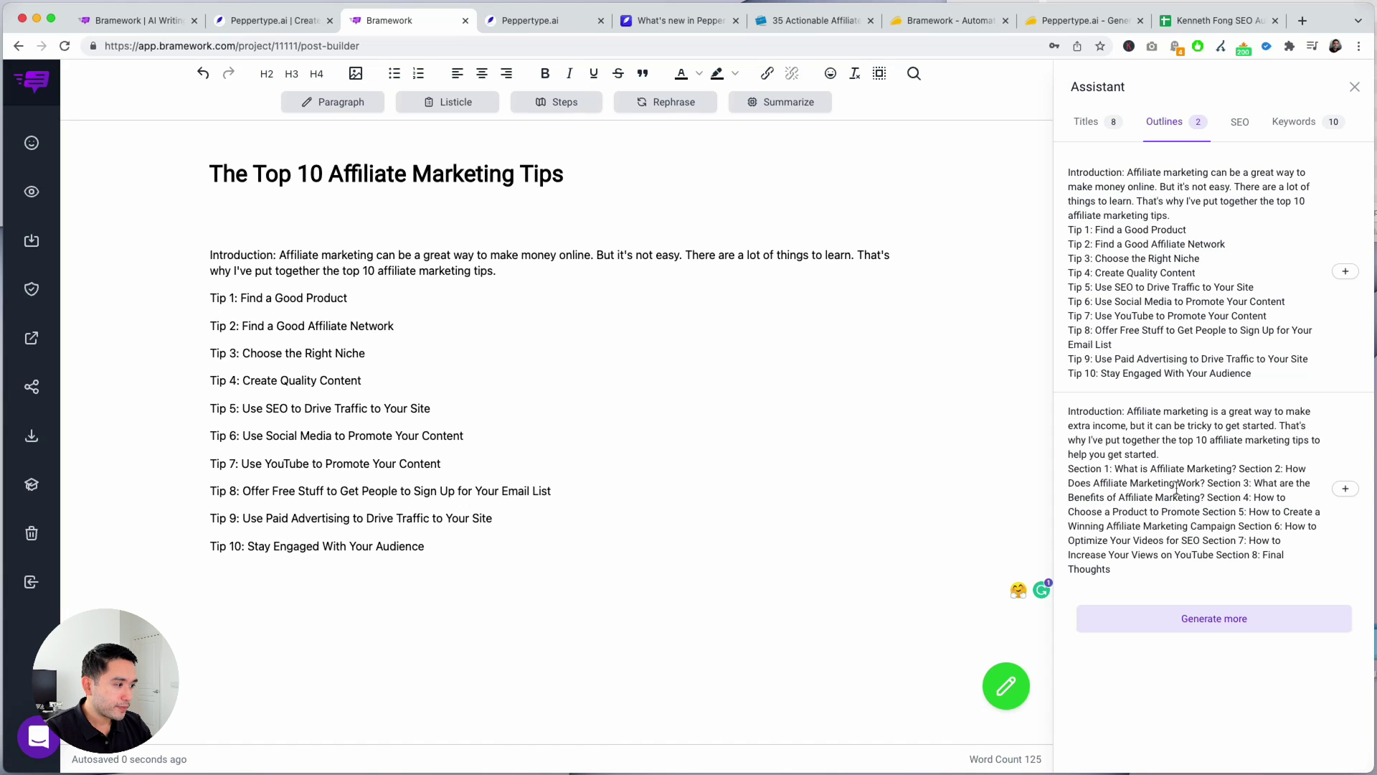
pyautogui.moveTo(1180, 484); pyautogui.dragTo(1195, 511)
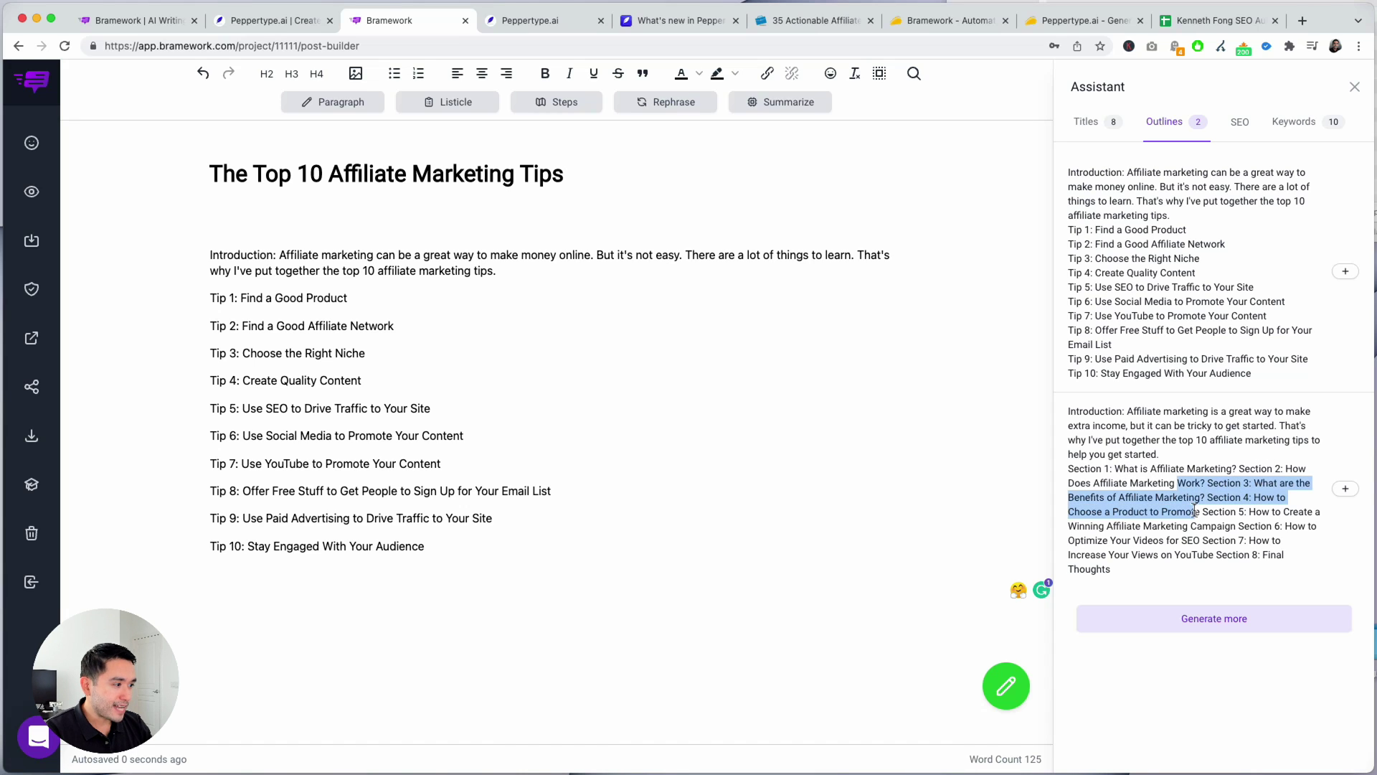
# Append 'affiliate marketing tips' to Tip 1 and make it an H2 heading, raising the SEO score to 85.
pyautogui.click(1241, 122)
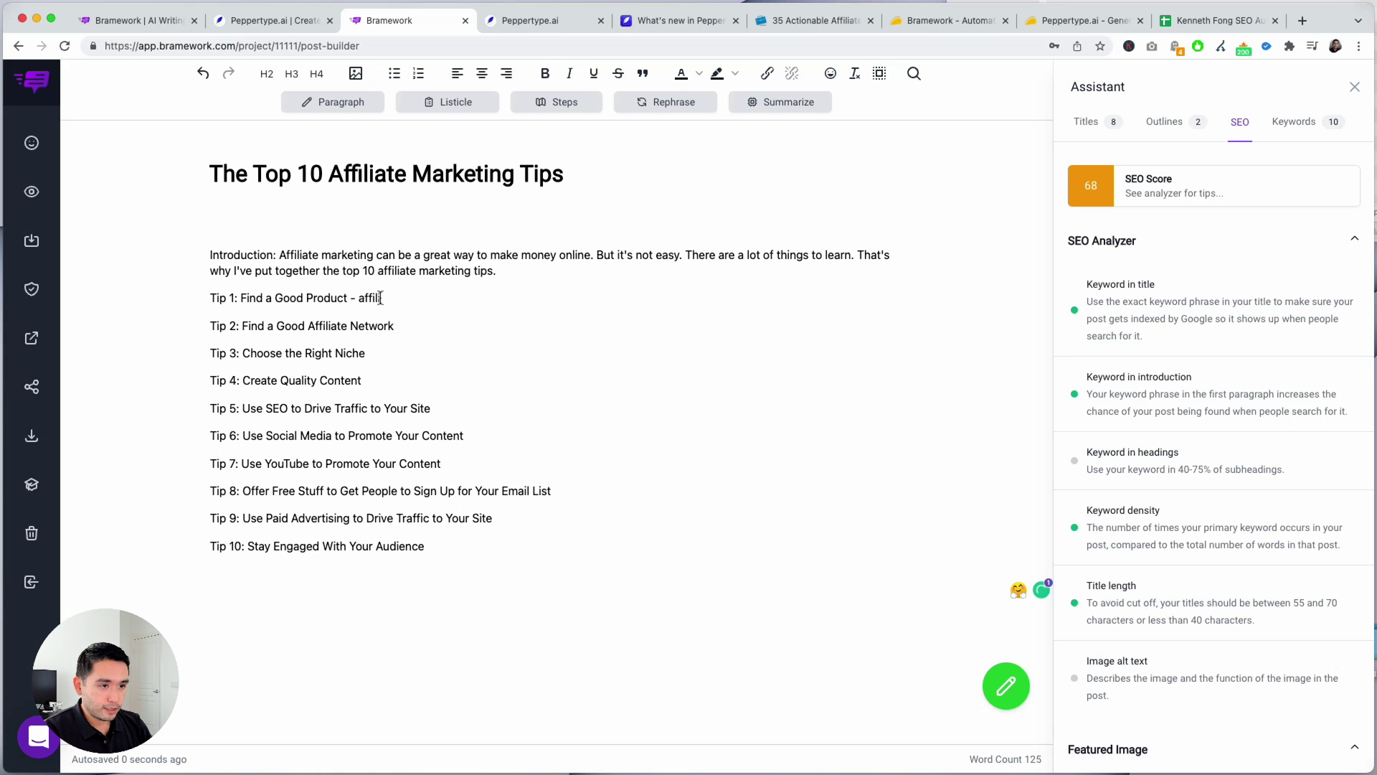
pyautogui.write('ate marketing tips')
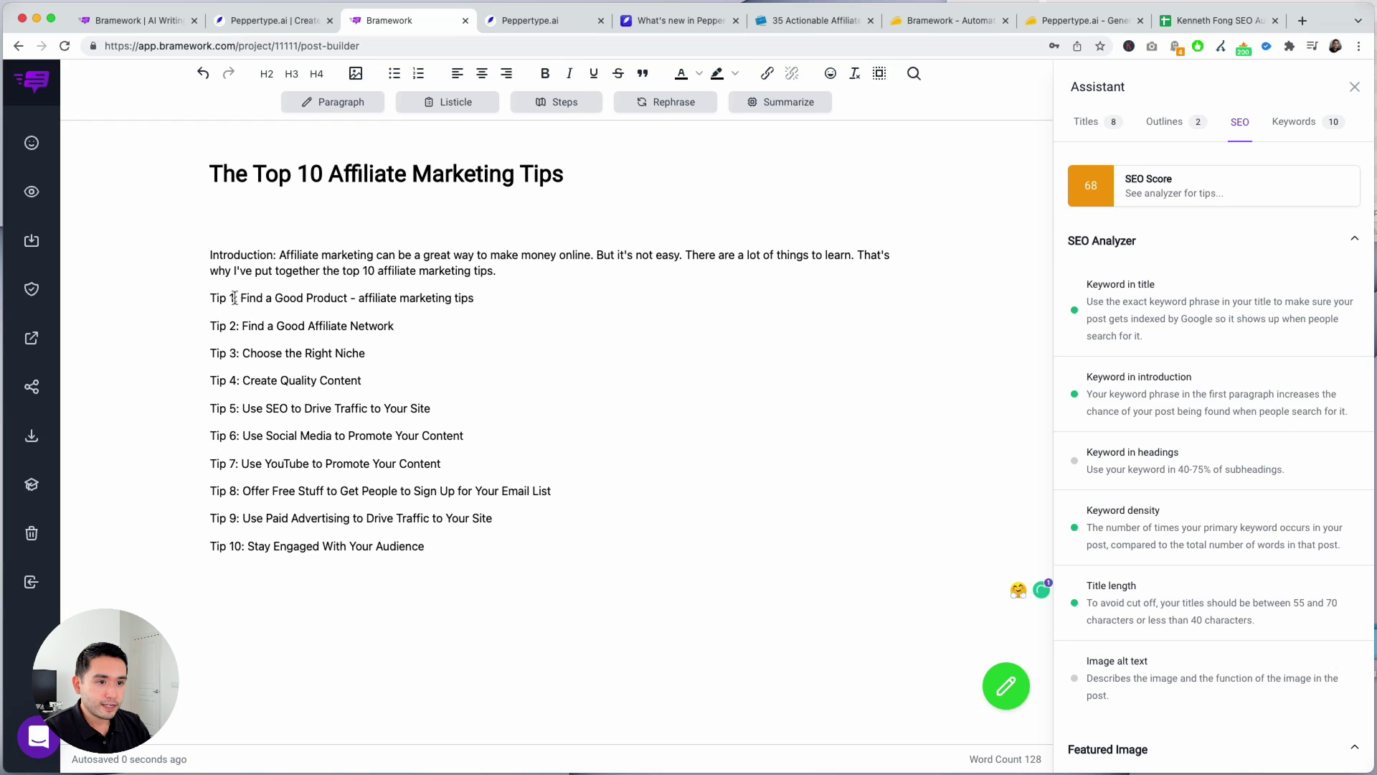
pyautogui.moveTo(475, 298); pyautogui.dragTo(205, 300)
pyautogui.click(266, 74)
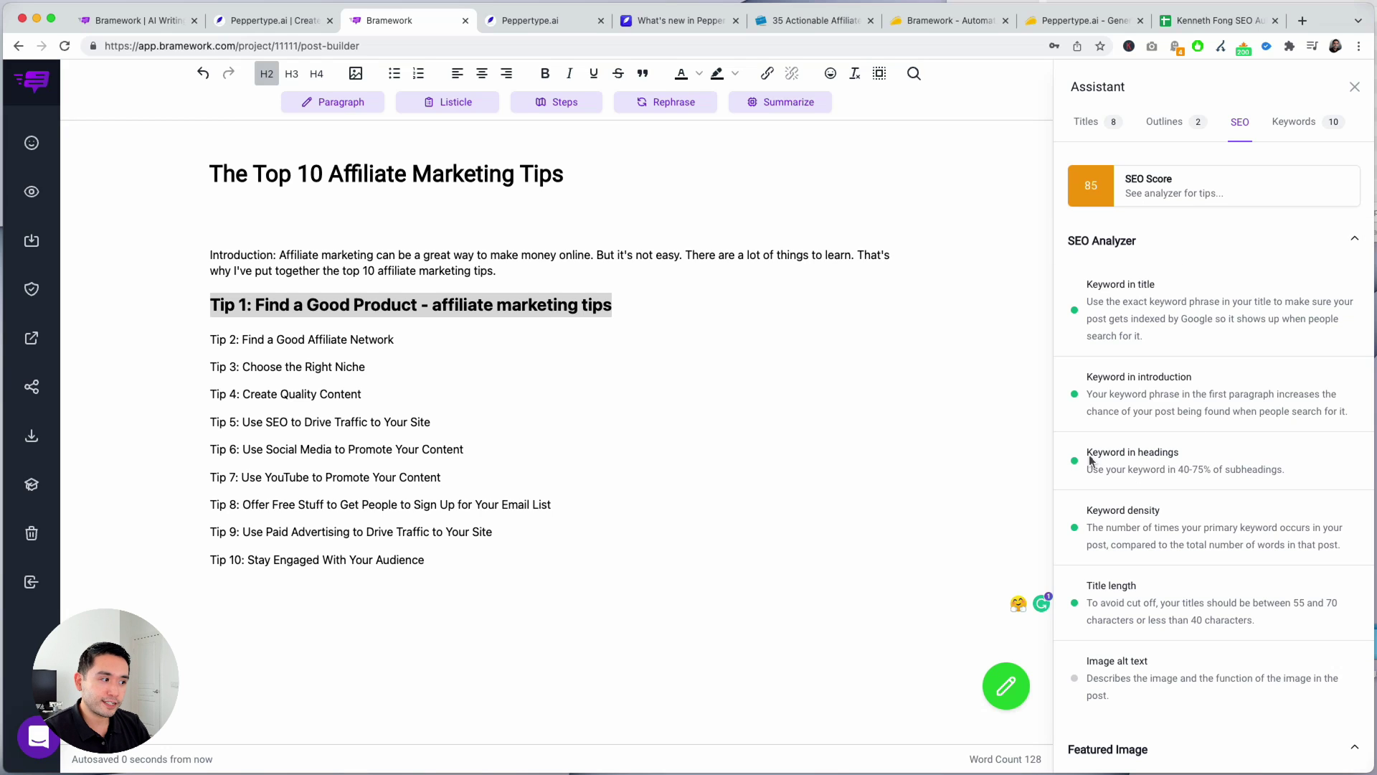
pyautogui.click(585, 344)
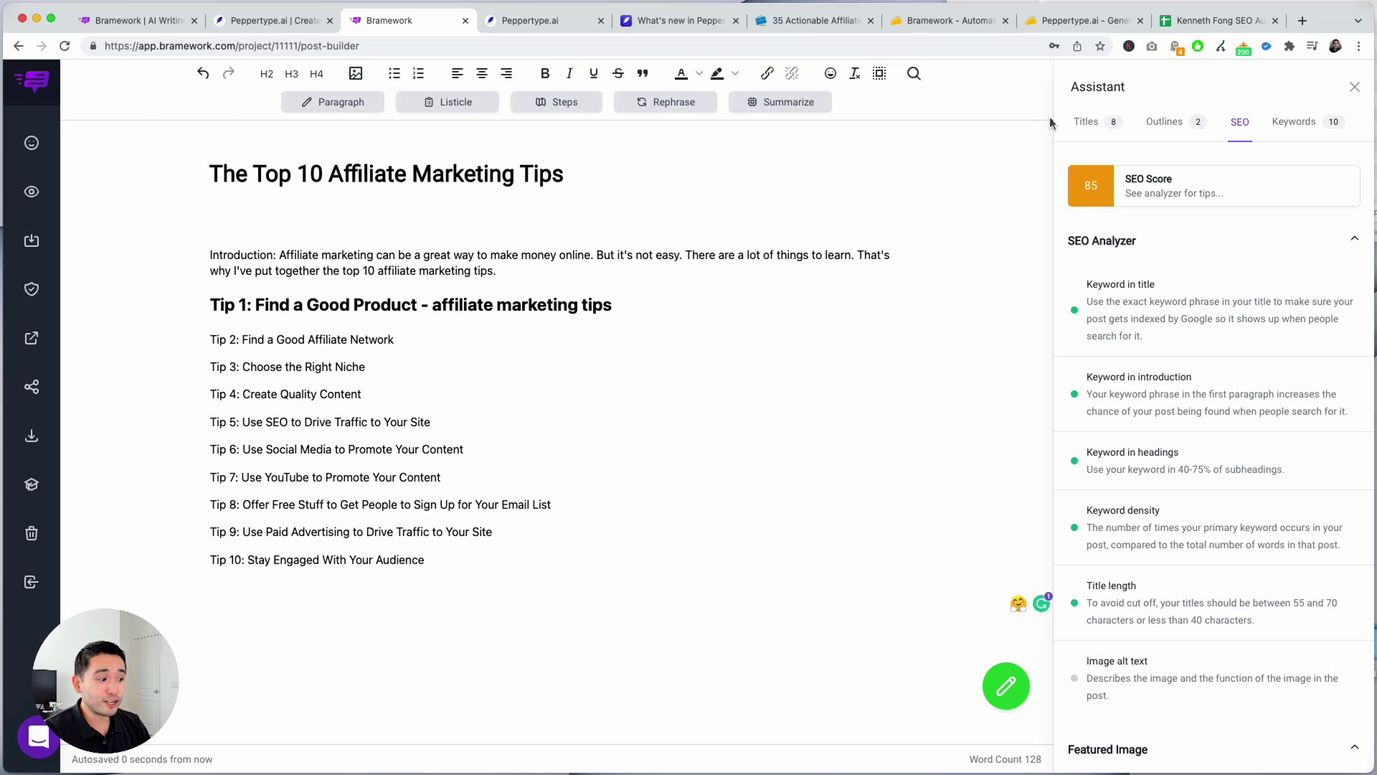
# Show the post's keyword lists.
pyautogui.scroll(-8, 1160, 407)
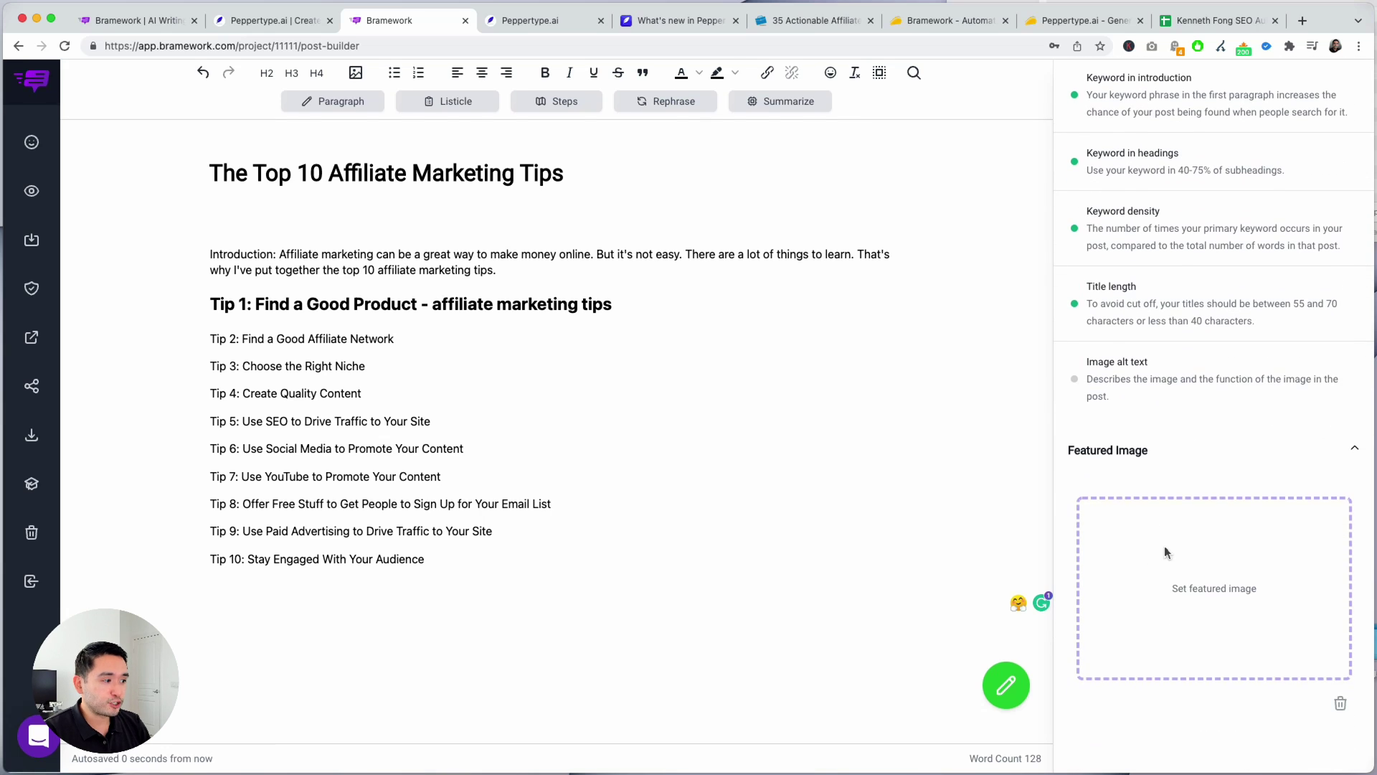
pyautogui.scroll(8, 1145, 549)
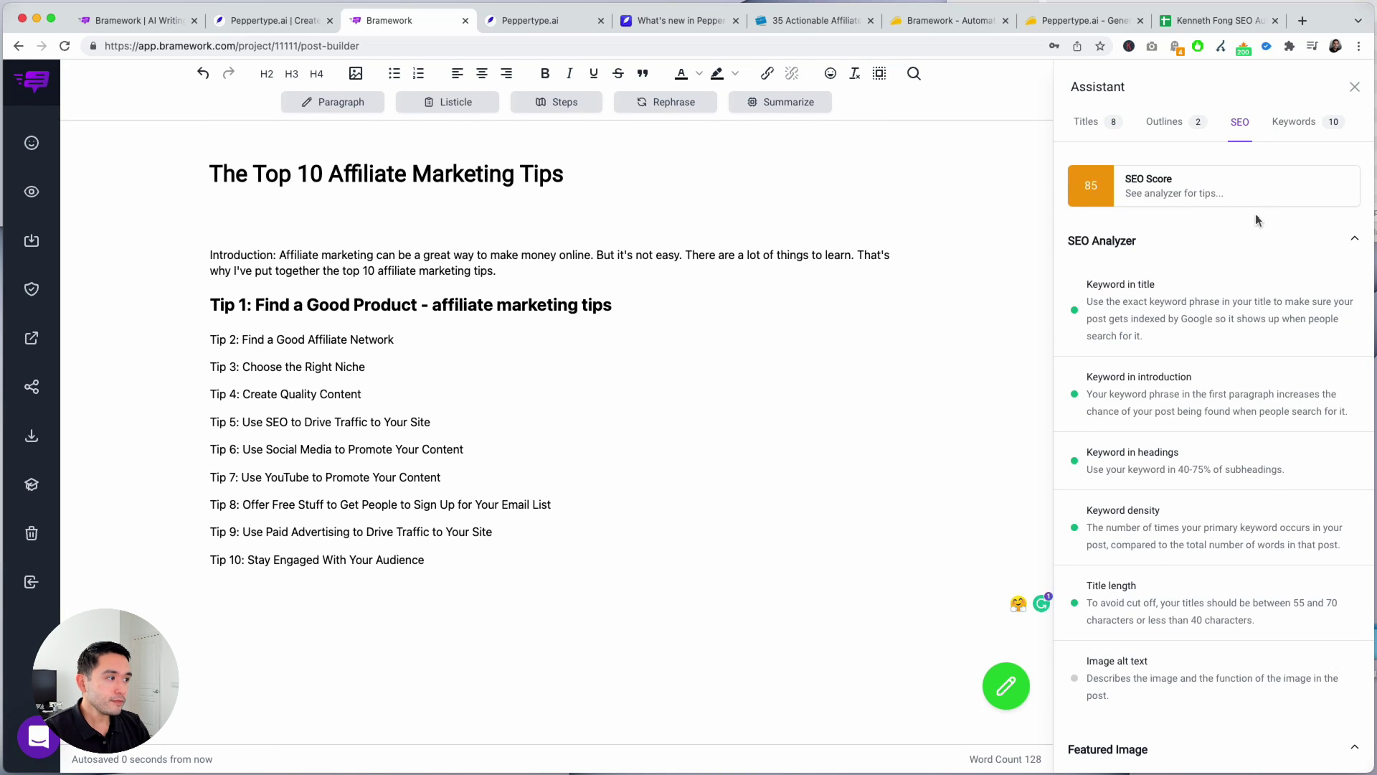
pyautogui.click(1294, 122)
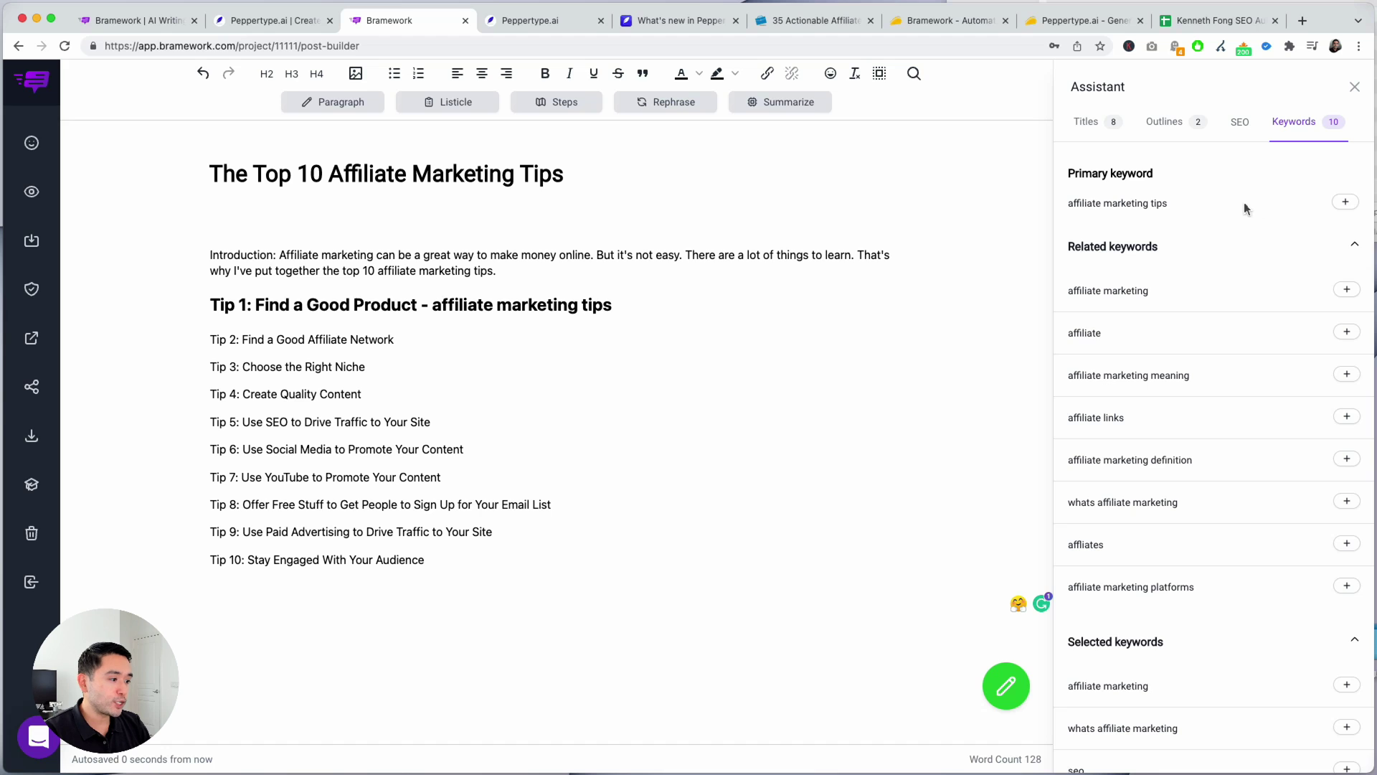
pyautogui.scroll(-5, 1255, 231)
pyautogui.scroll(5, 1126, 249)
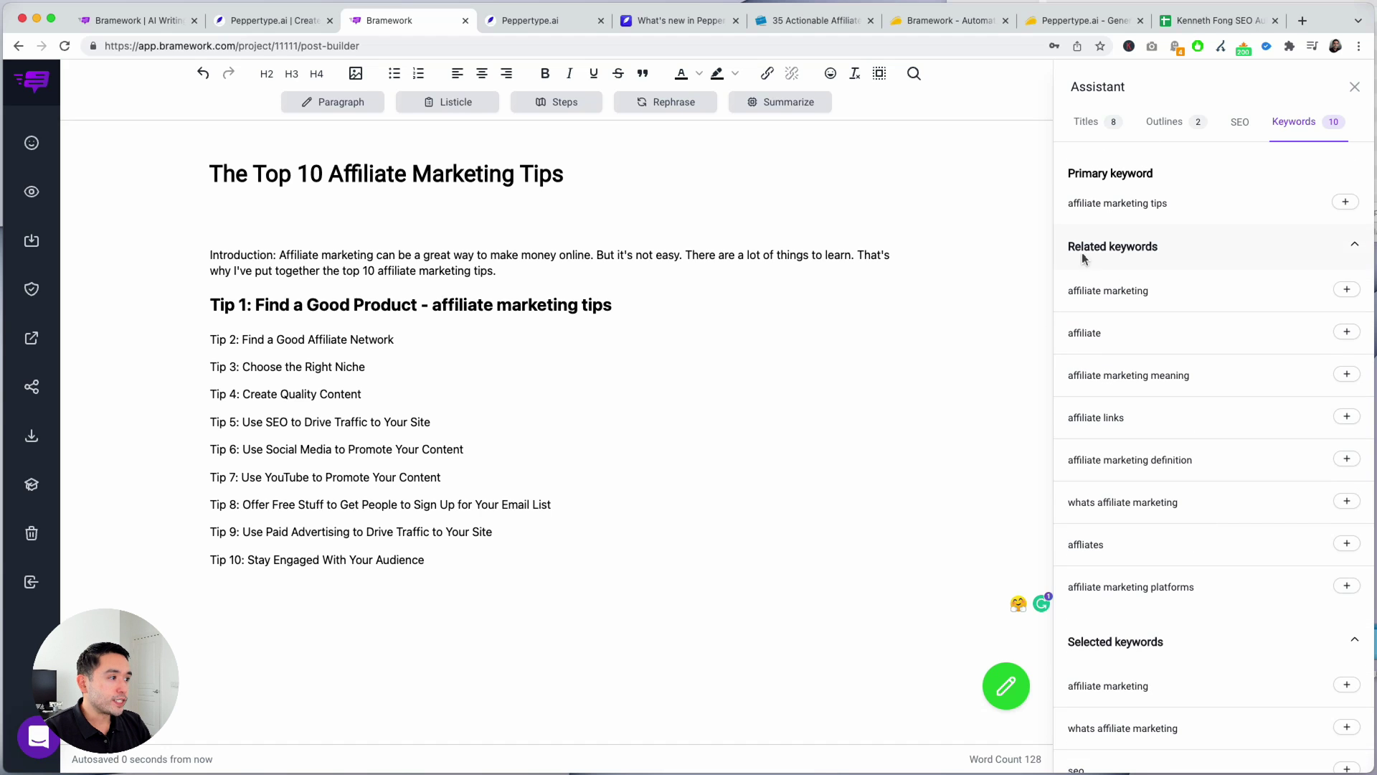
pyautogui.scroll(-5, 1137, 473)
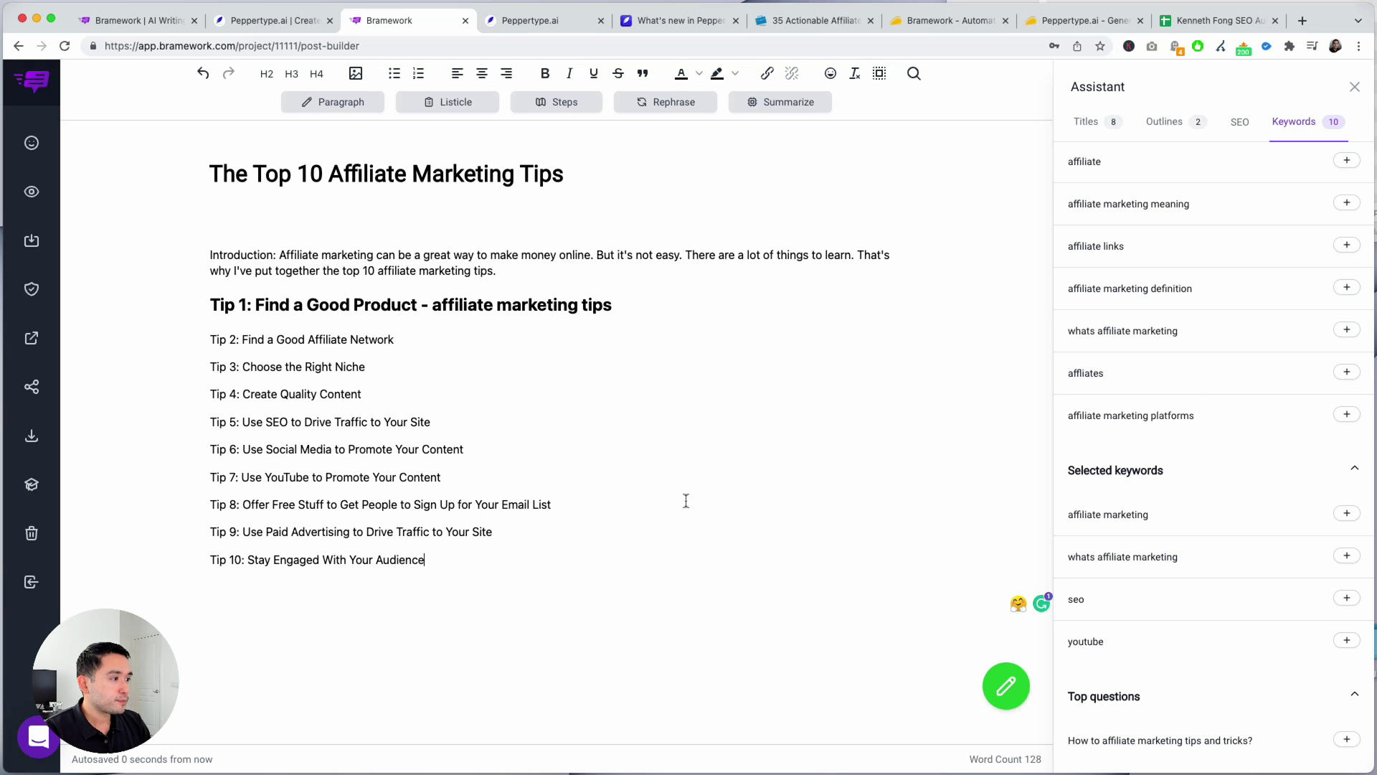
pyautogui.click(1347, 332)
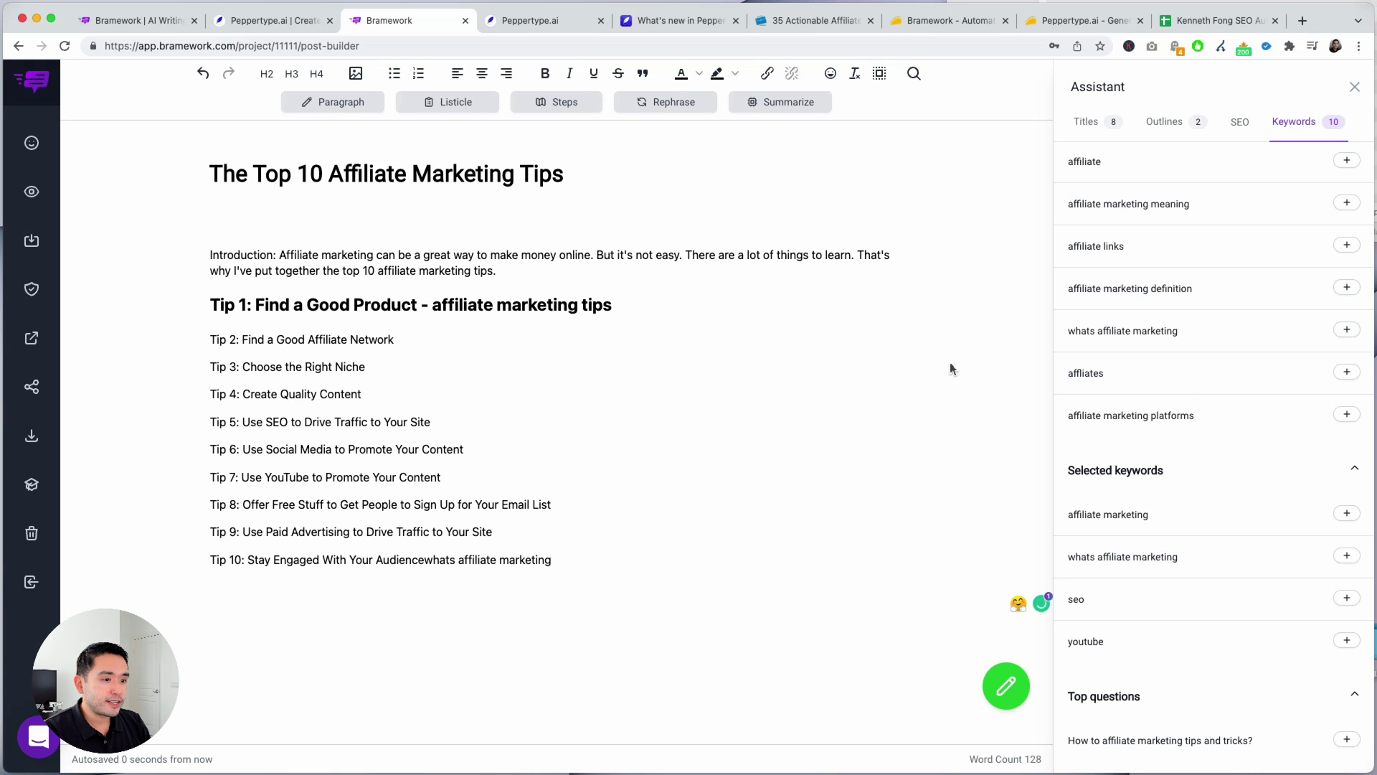
pyautogui.moveTo(559, 562); pyautogui.dragTo(426, 561)
pyautogui.press('BackSpace')
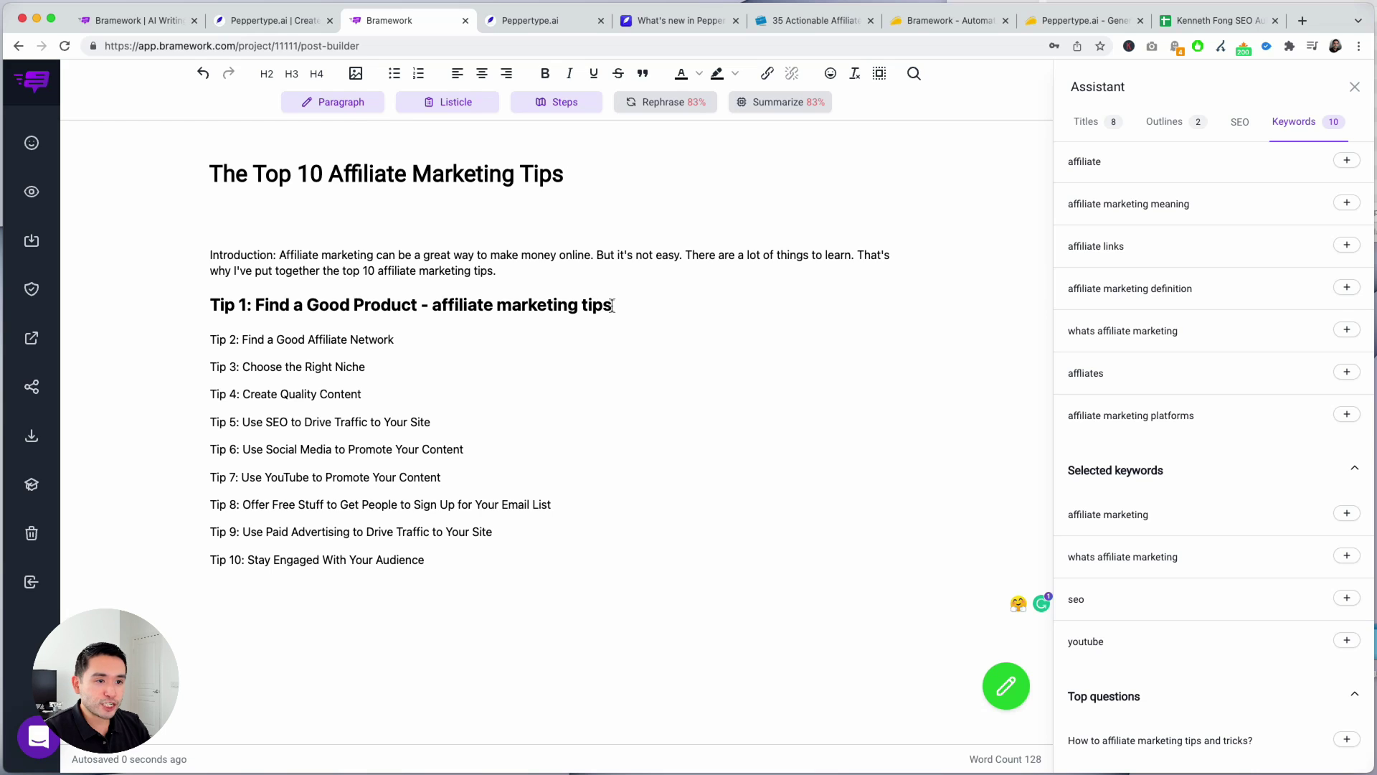
pyautogui.moveTo(612, 306); pyautogui.dragTo(256, 312)
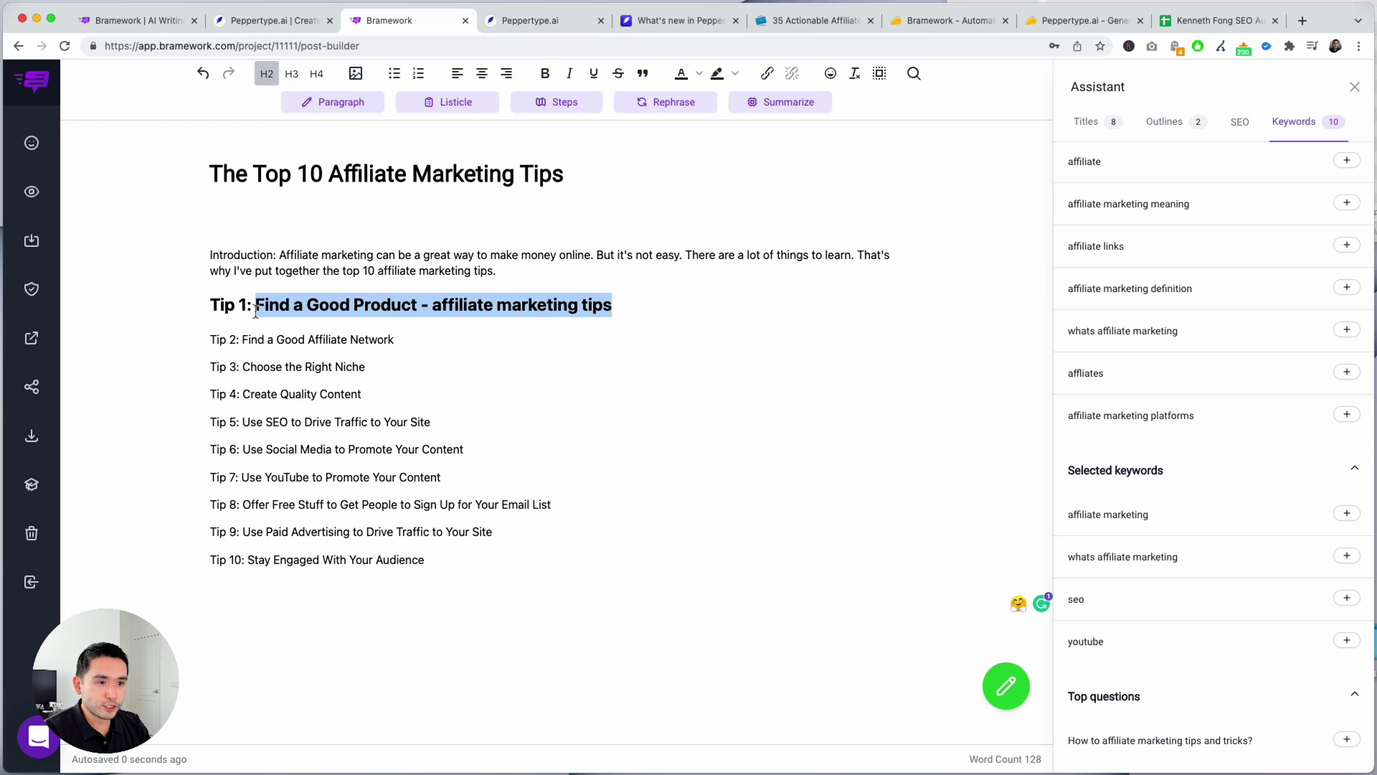
# Generate an AI paragraph under Tip 1 with an intro and numbered points on research and niche products.
pyautogui.click(333, 100)
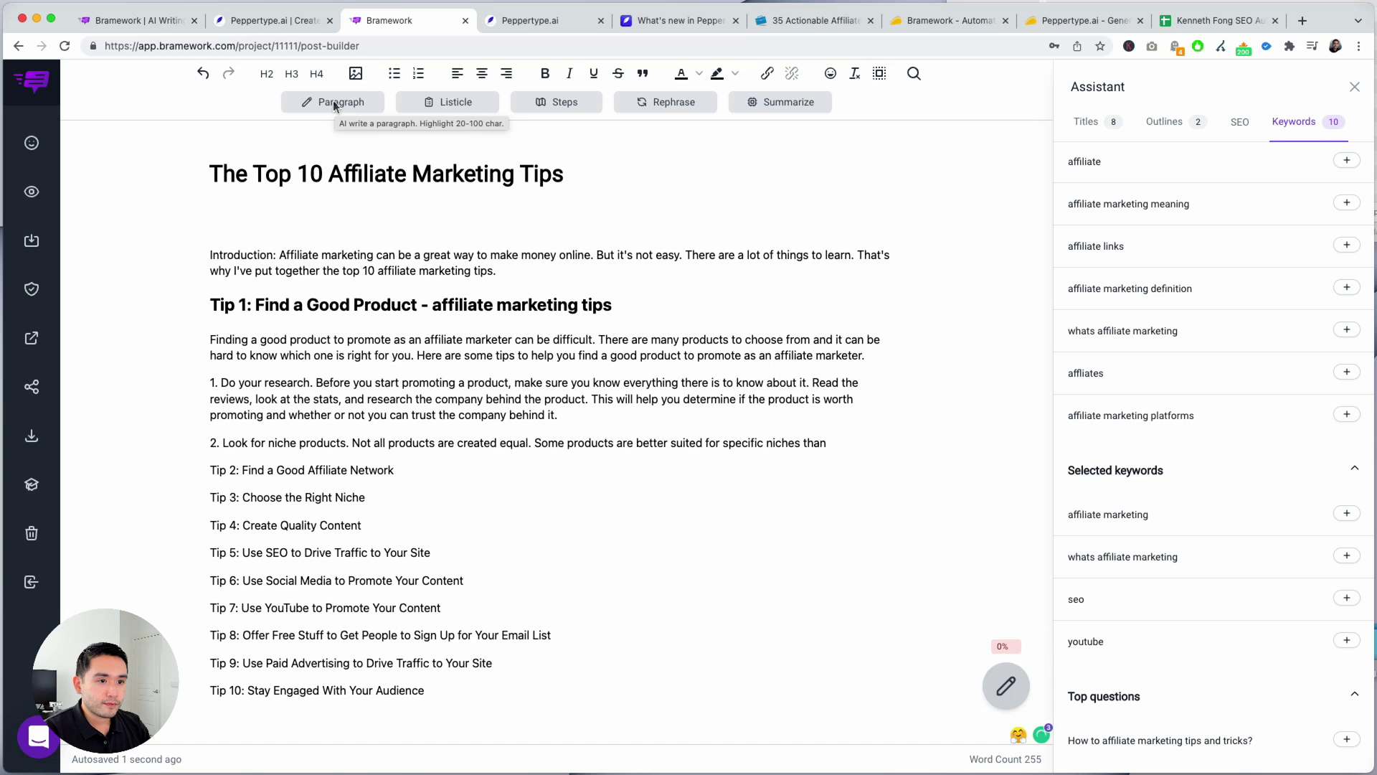
pyautogui.moveTo(253, 340); pyautogui.dragTo(210, 340)
pyautogui.moveTo(621, 332); pyautogui.dragTo(866, 355)
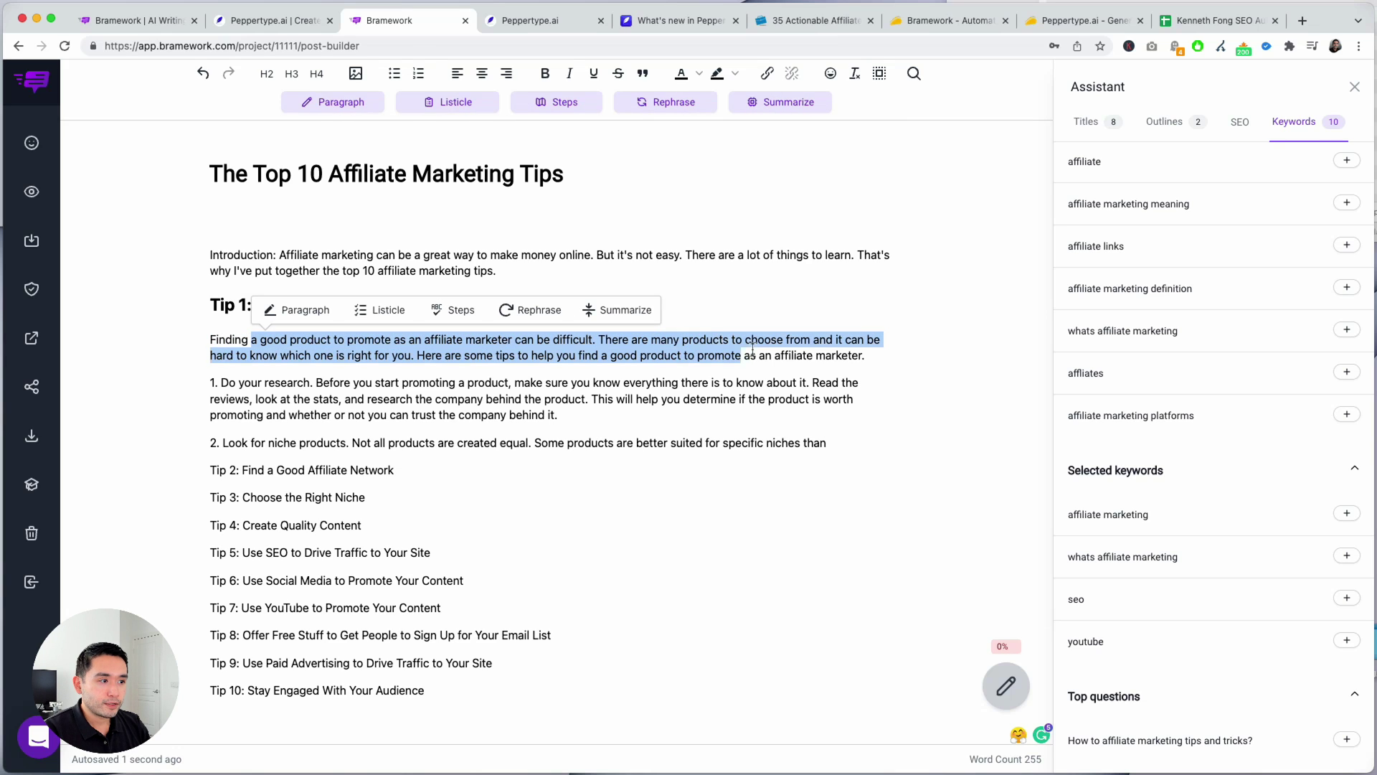
pyautogui.moveTo(265, 382); pyautogui.dragTo(312, 388)
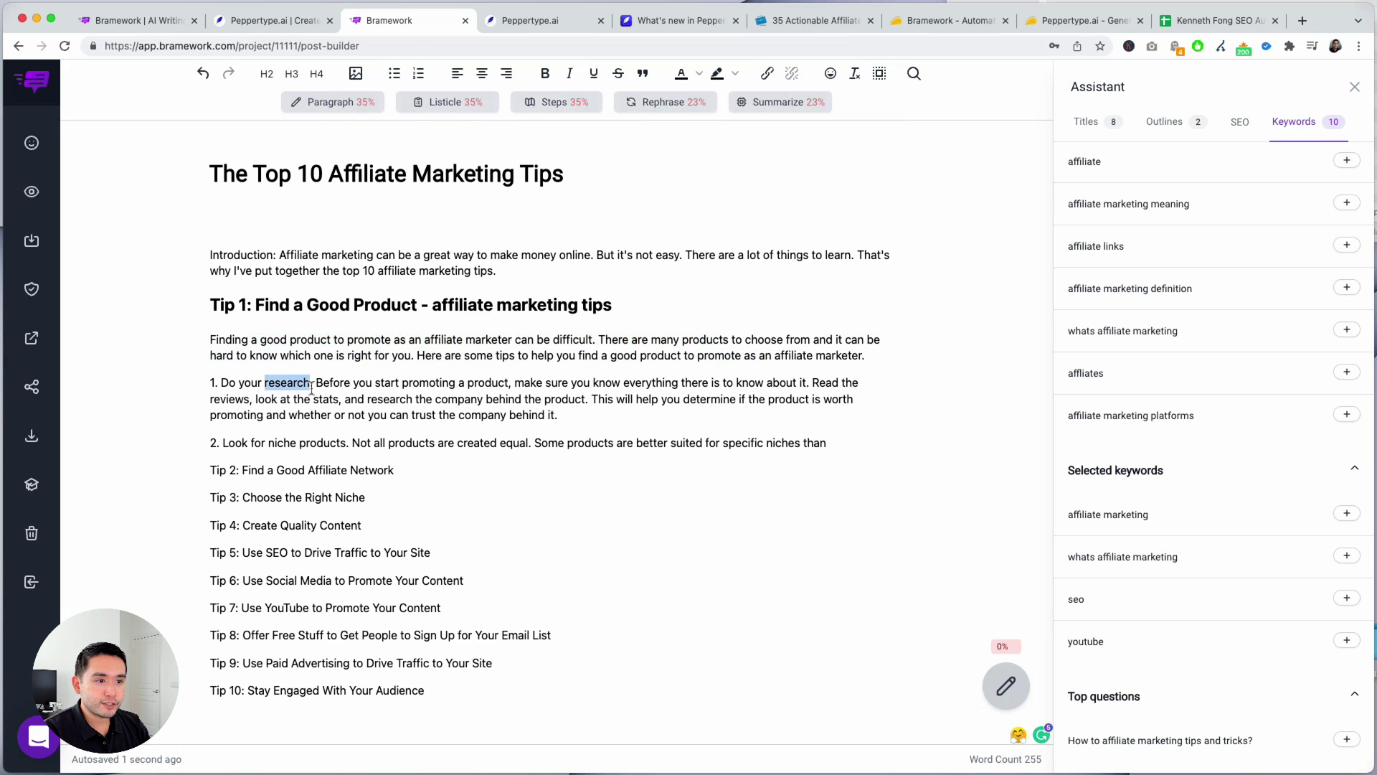
pyautogui.click(367, 395)
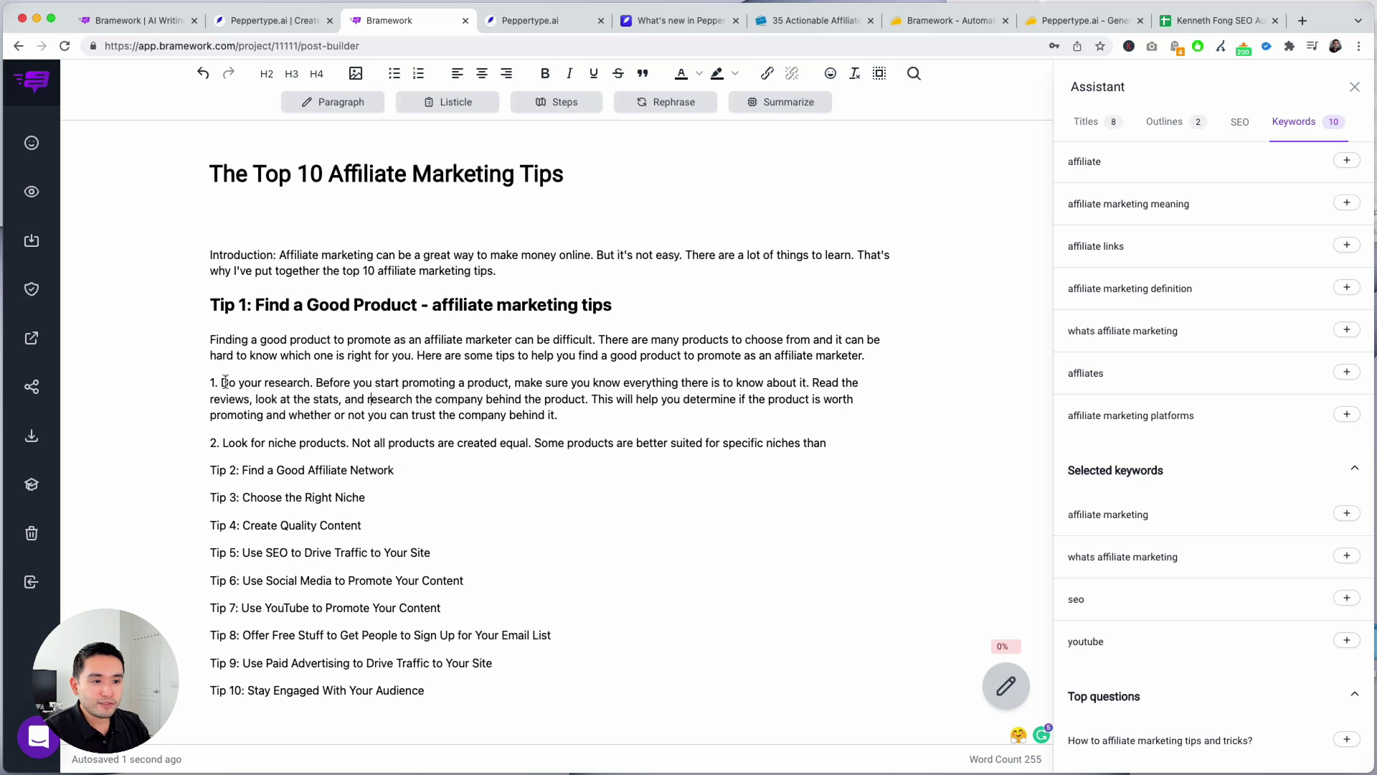
pyautogui.moveTo(225, 382); pyautogui.dragTo(331, 397)
pyautogui.click(329, 396)
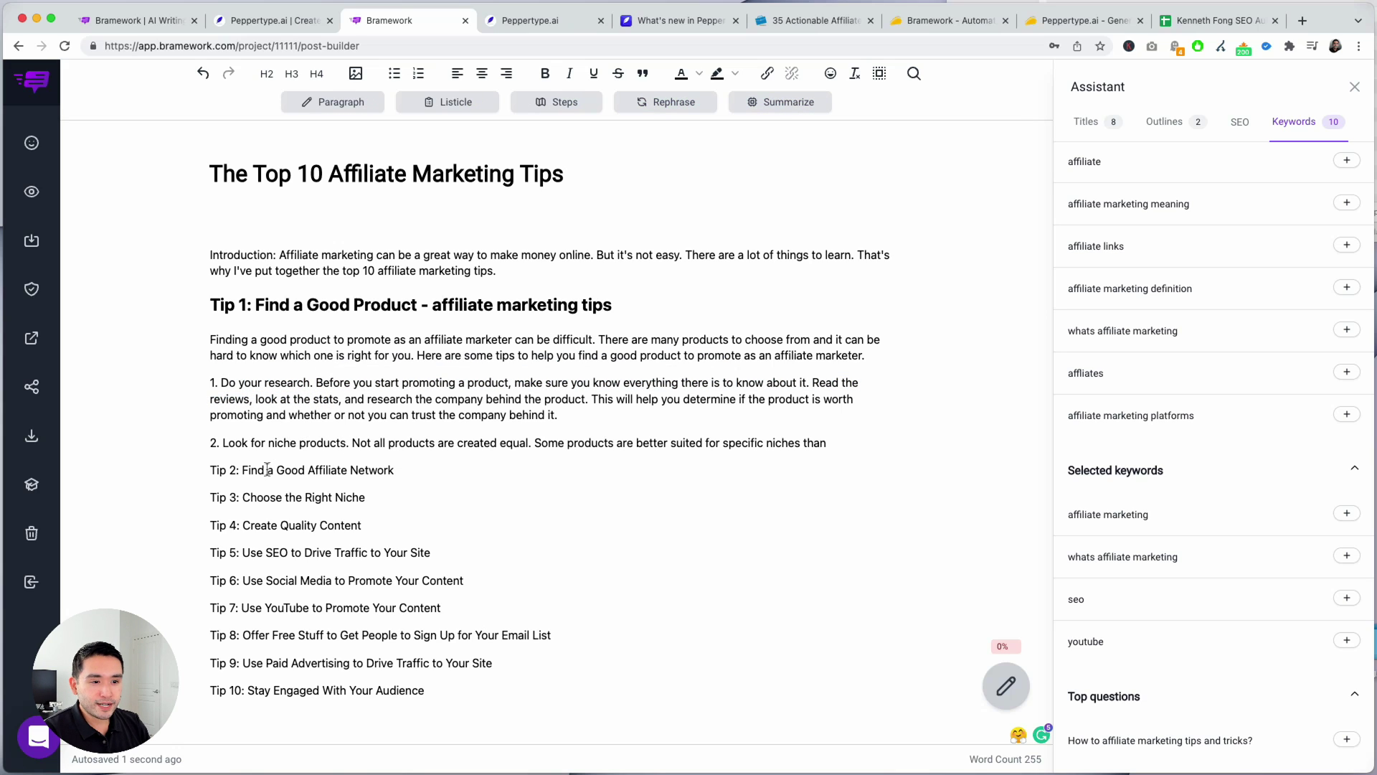
pyautogui.moveTo(214, 467); pyautogui.dragTo(397, 705)
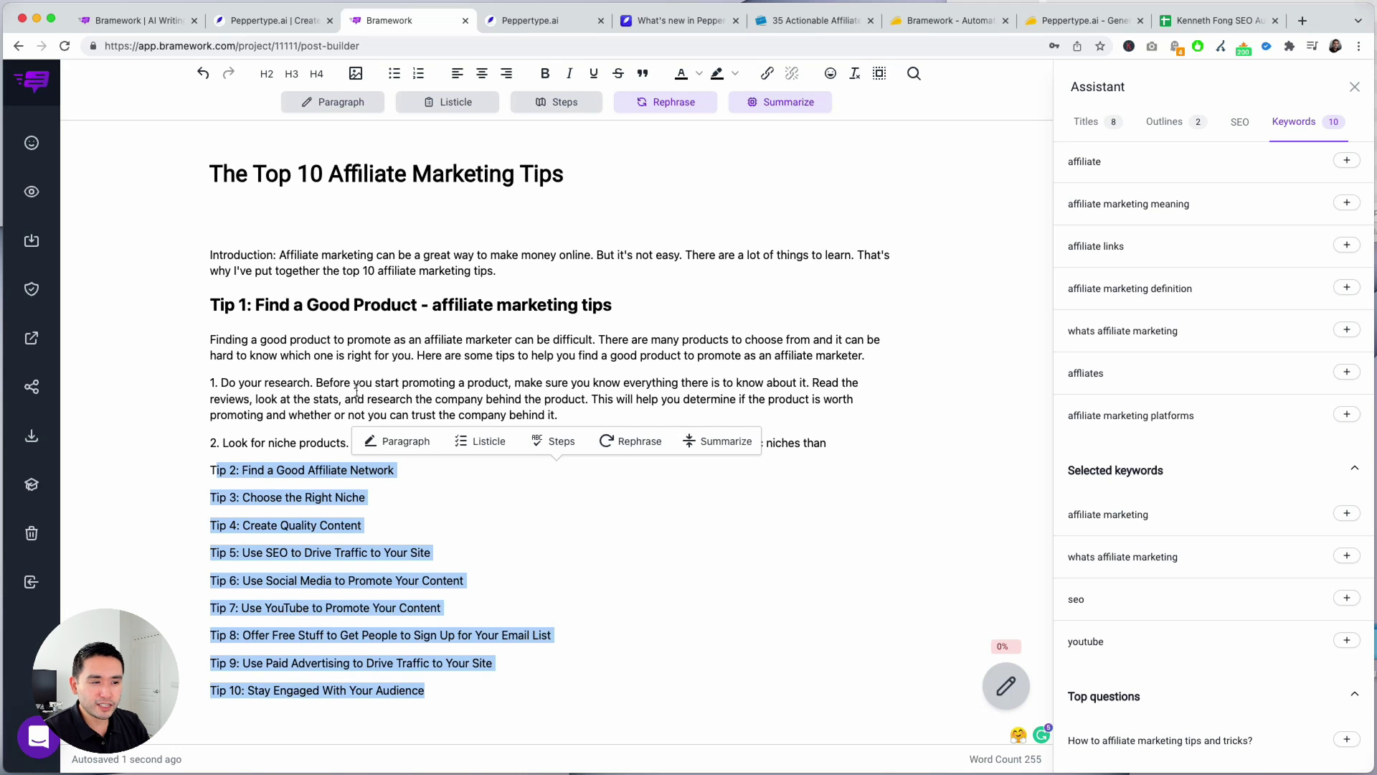
pyautogui.click(467, 384)
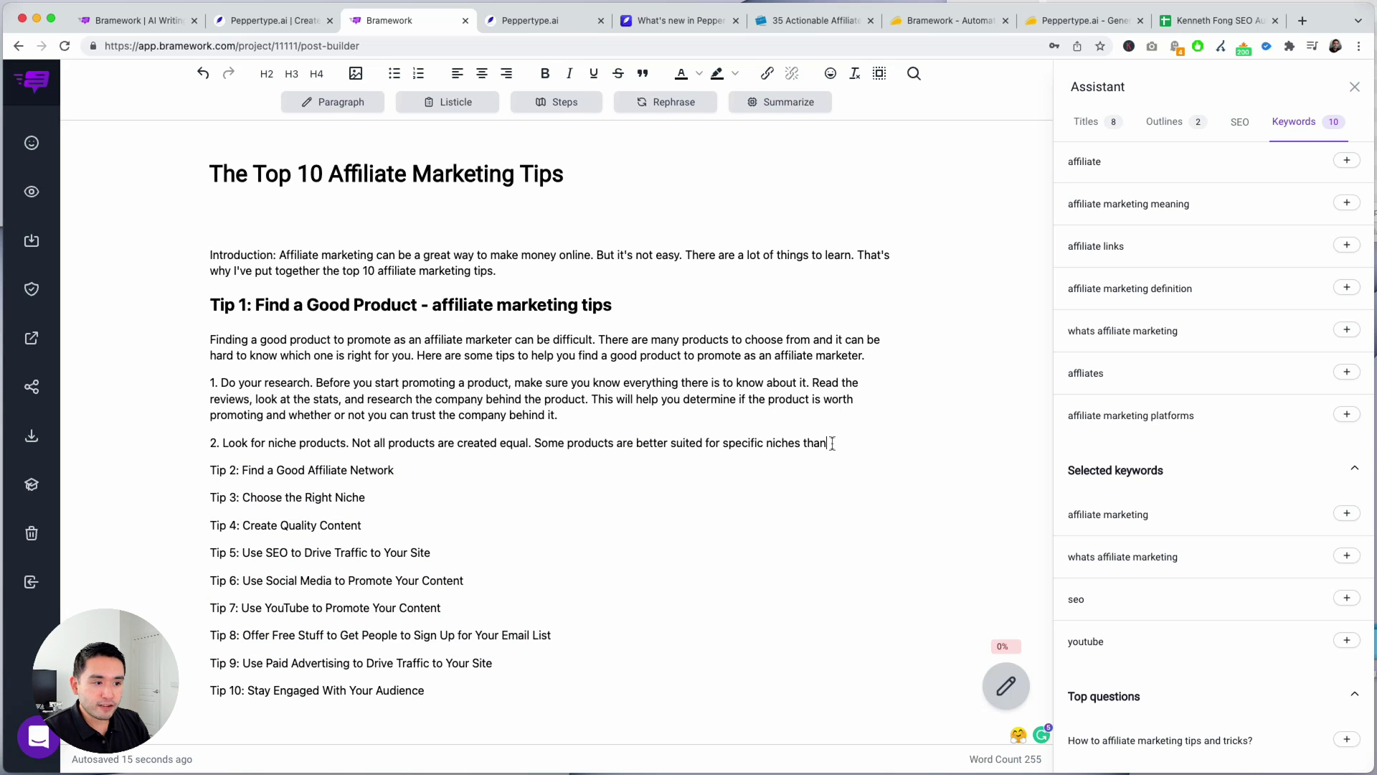
# Try the Listicle generator on 'Look for niche products', then undo it and remove the leftover blank line.
pyautogui.moveTo(832, 443); pyautogui.dragTo(211, 441)
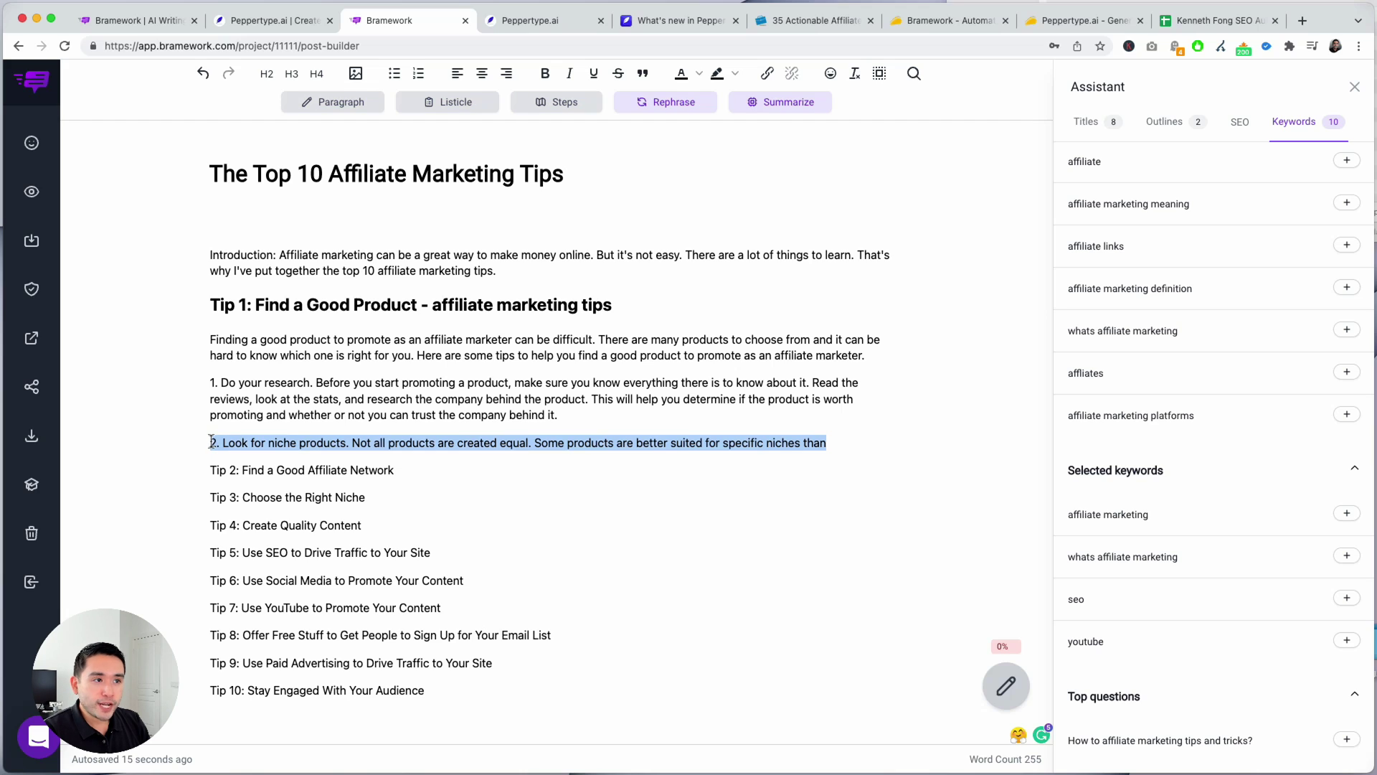
pyautogui.click(316, 443)
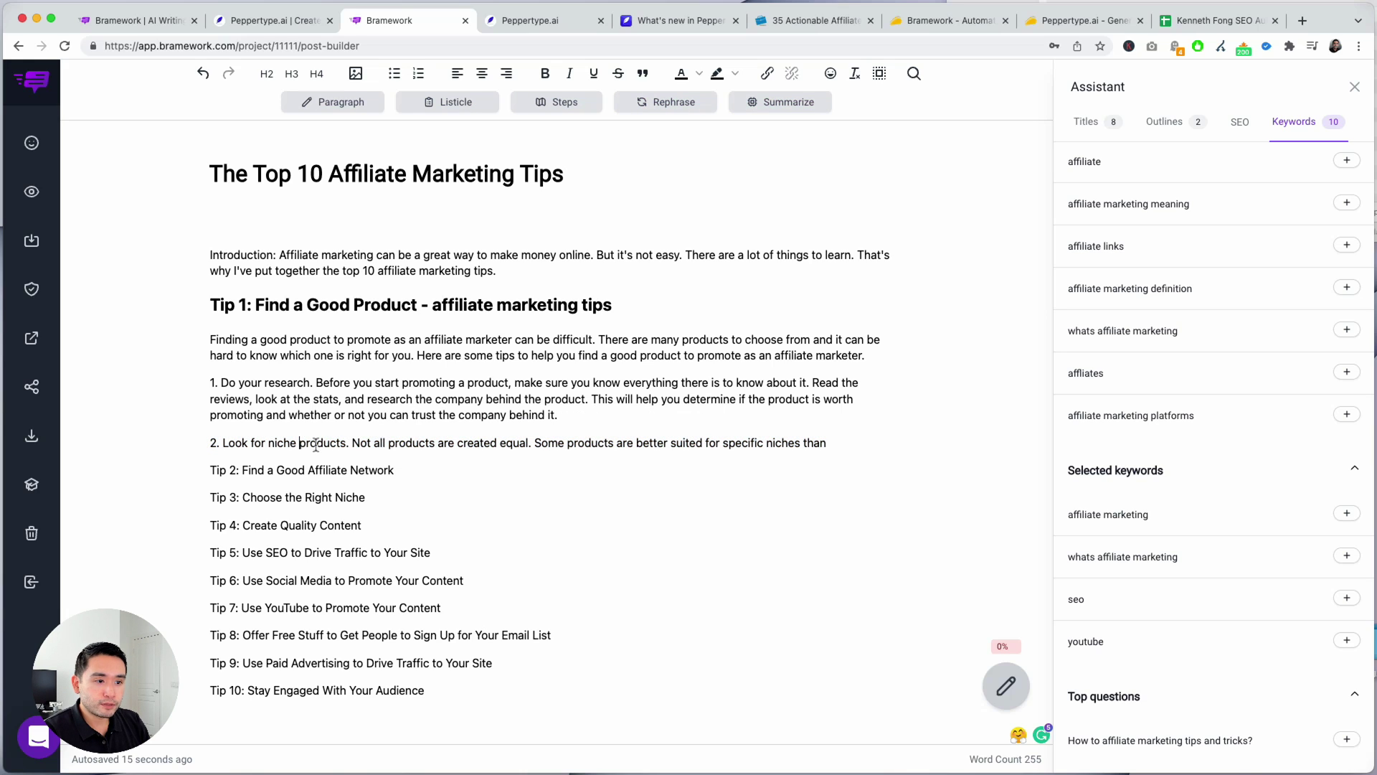
pyautogui.moveTo(856, 442); pyautogui.dragTo(222, 442)
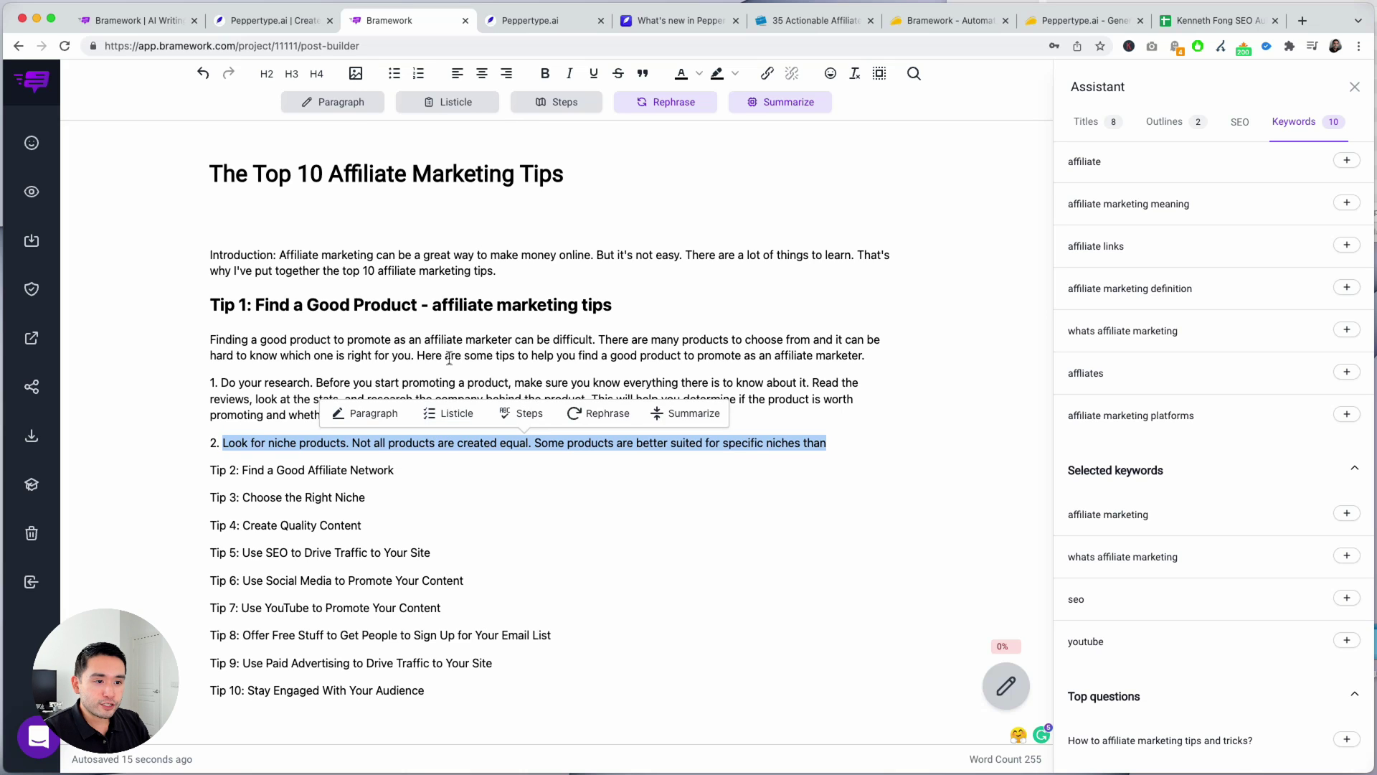
pyautogui.moveTo(347, 442); pyautogui.dragTo(222, 446)
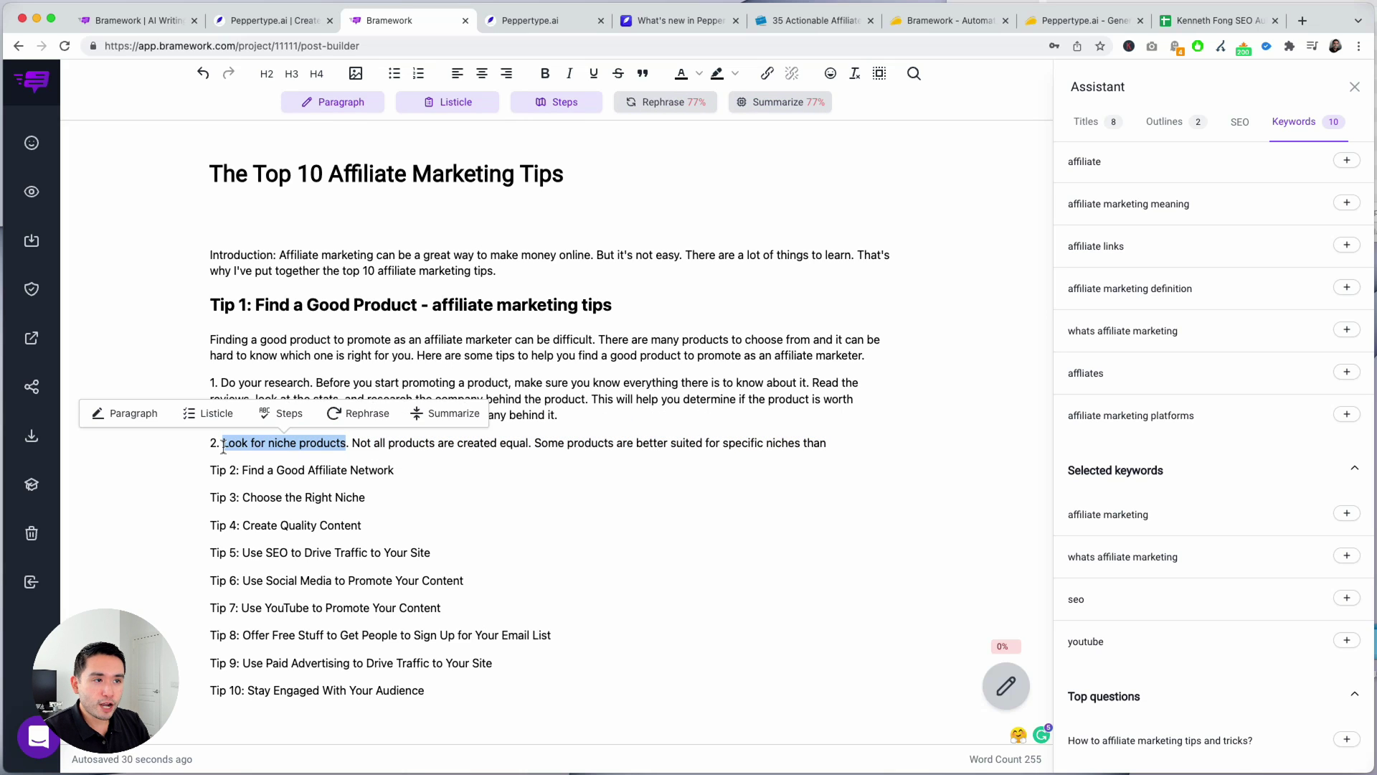
pyautogui.click(466, 103)
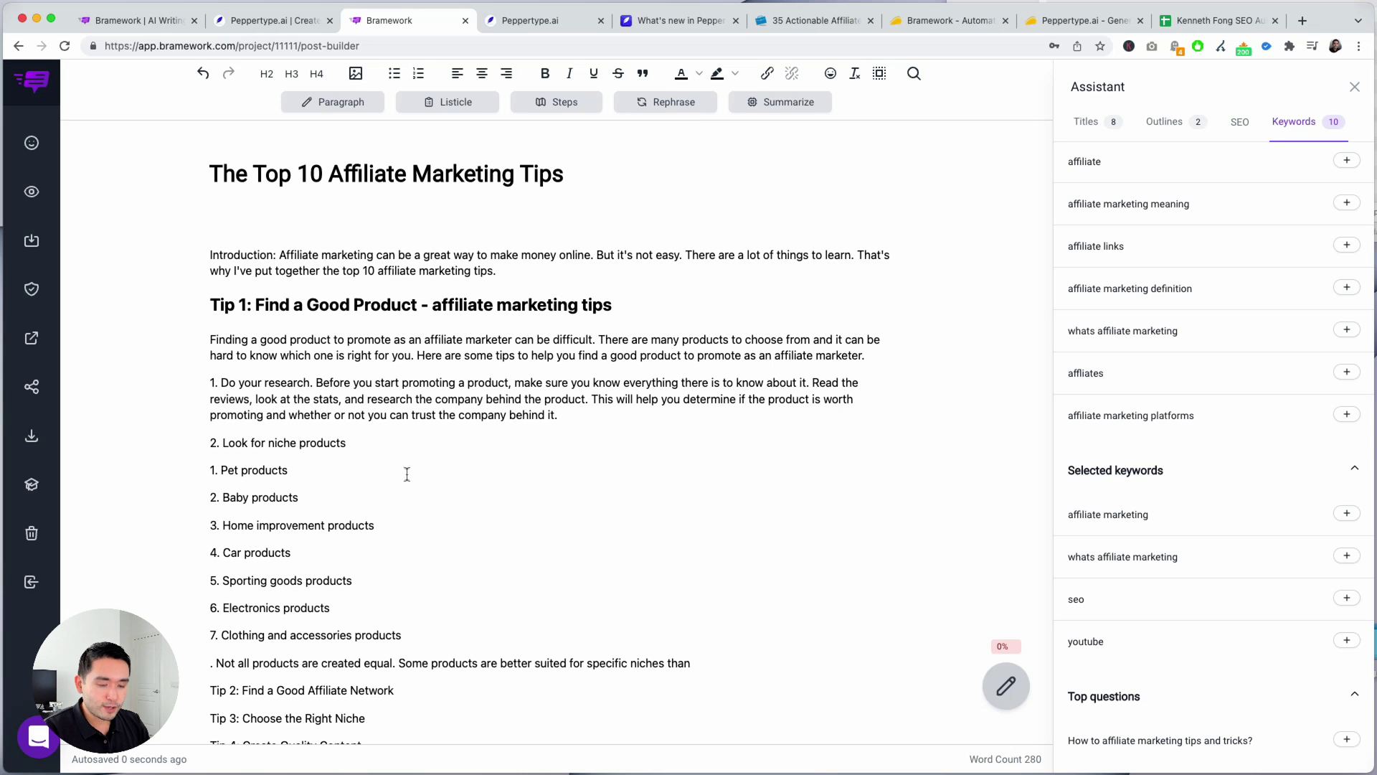
pyautogui.press('super+z')
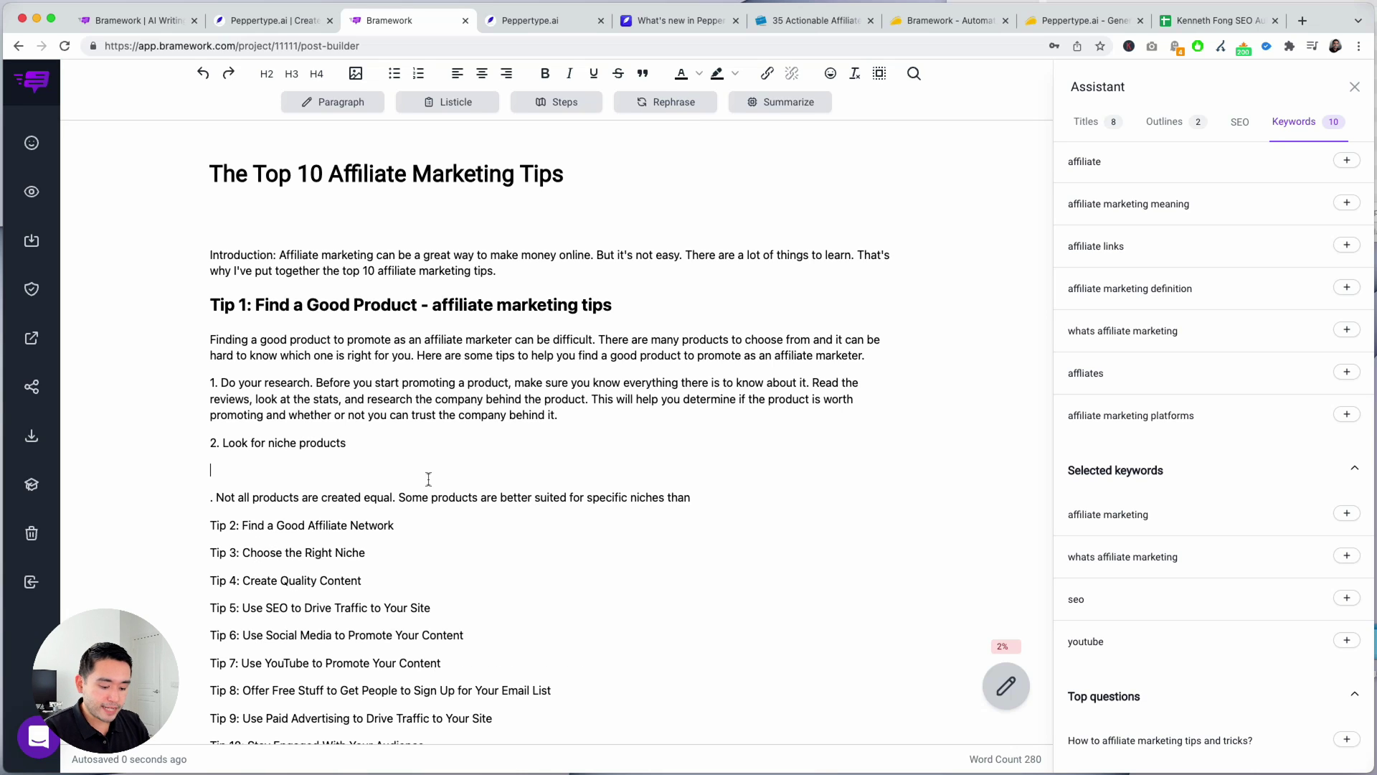
pyautogui.press('BackSpace')
pyautogui.scroll(-1, 337, 459)
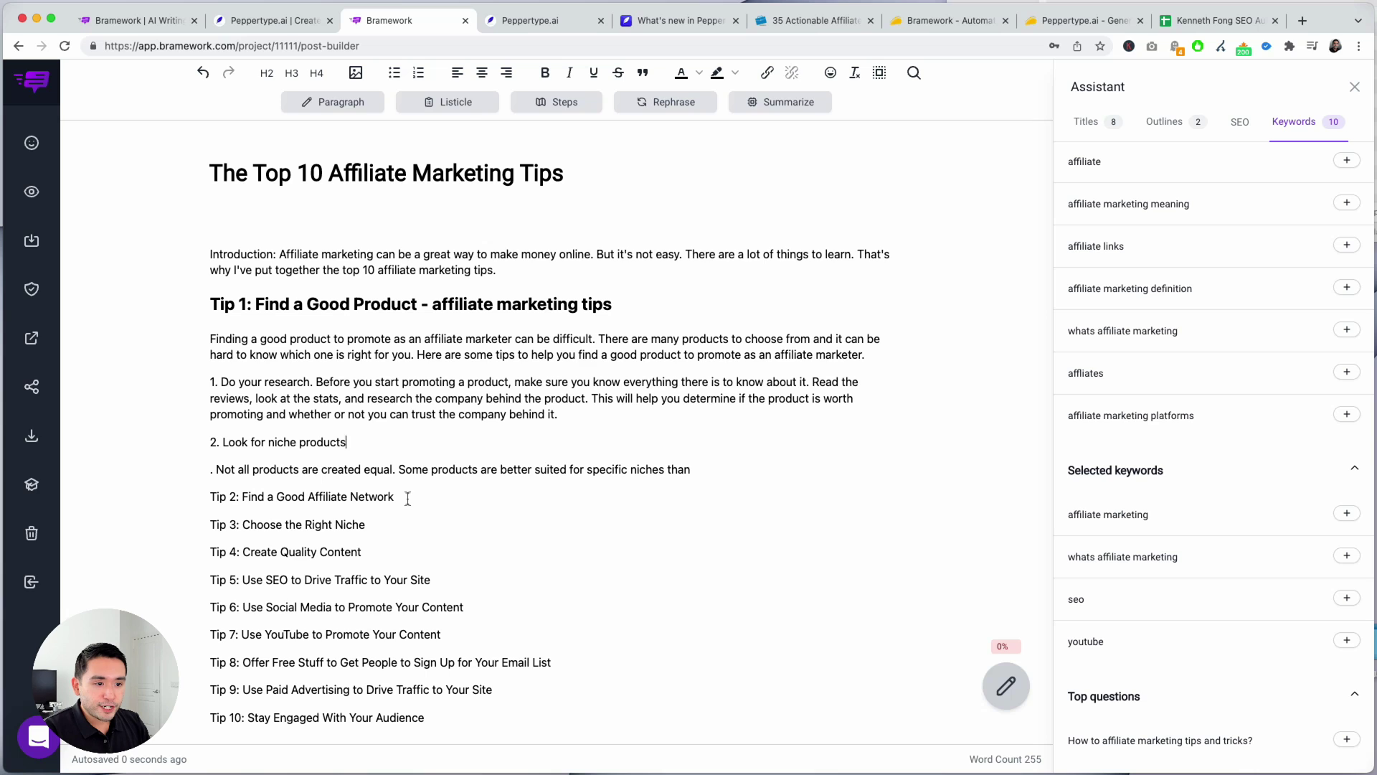
# Generate four AI steps under 'Find a Good Affiliate Network' and add a blank line after Step 4.
pyautogui.moveTo(407, 498); pyautogui.dragTo(242, 497)
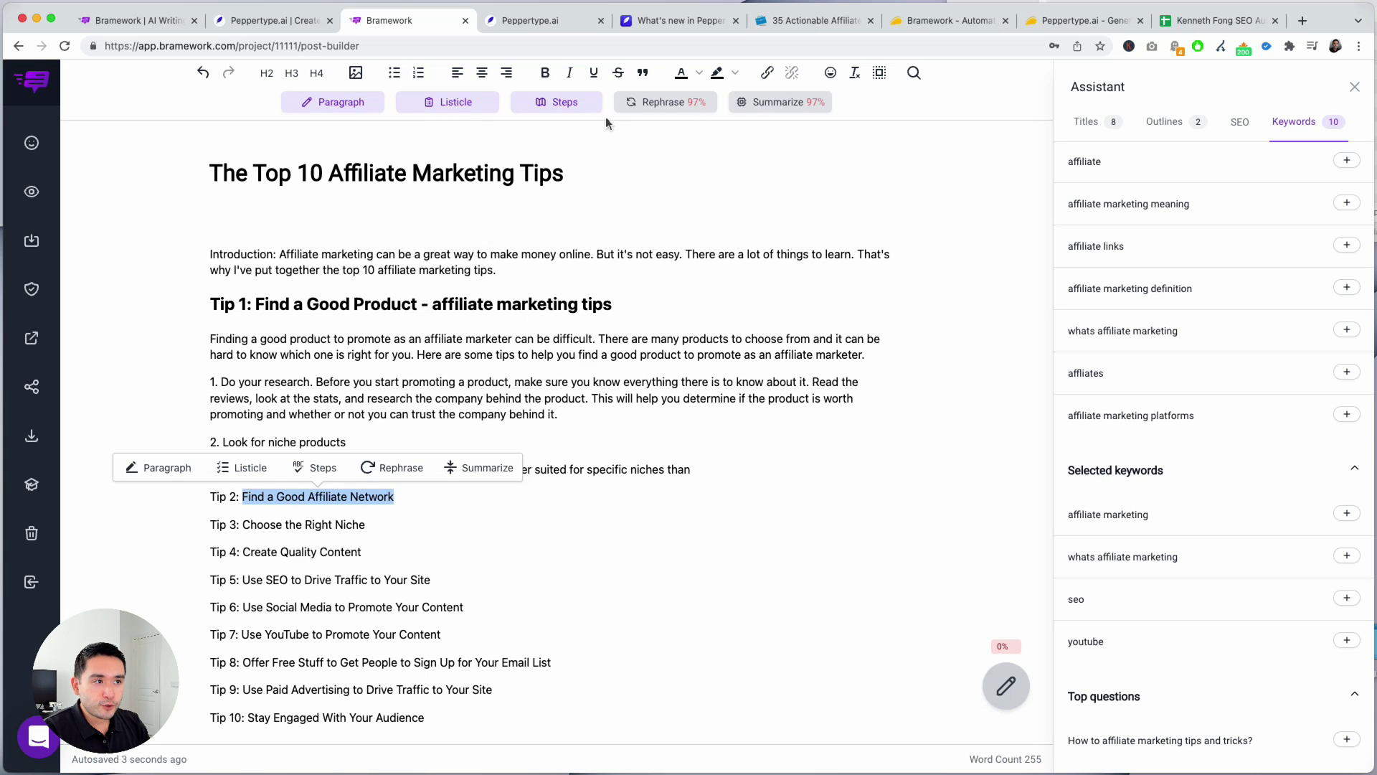
pyautogui.click(583, 102)
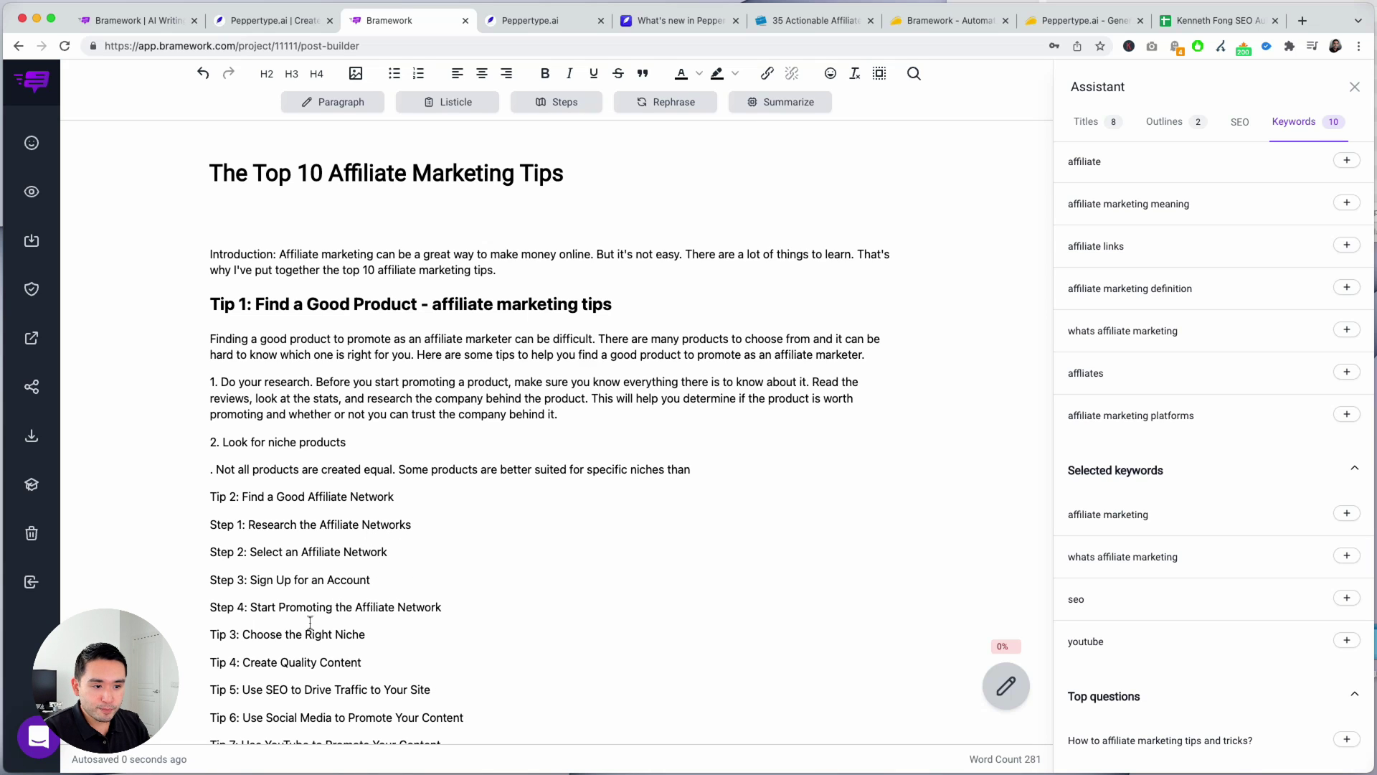
pyautogui.scroll(-3, 364, 642)
pyautogui.press('Return')
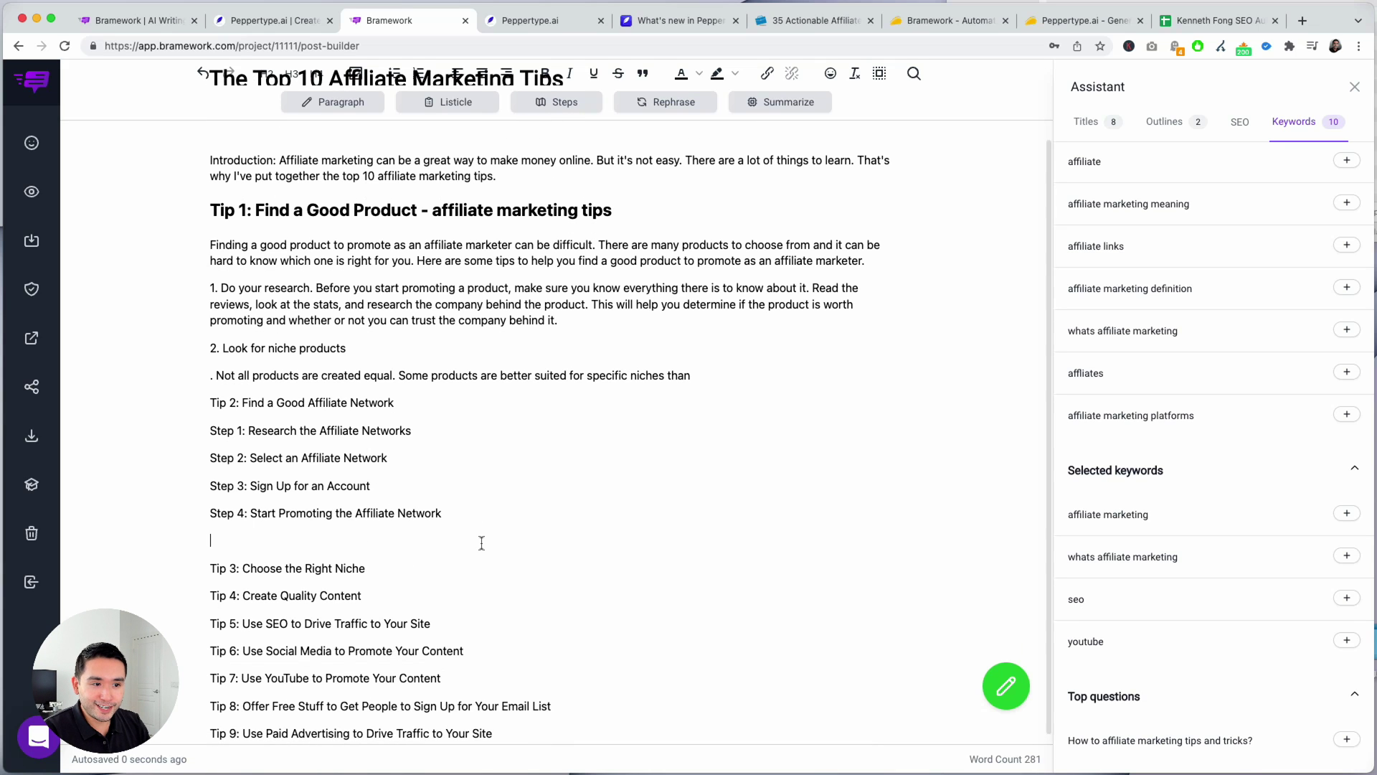
pyautogui.moveTo(522, 528); pyautogui.dragTo(230, 427)
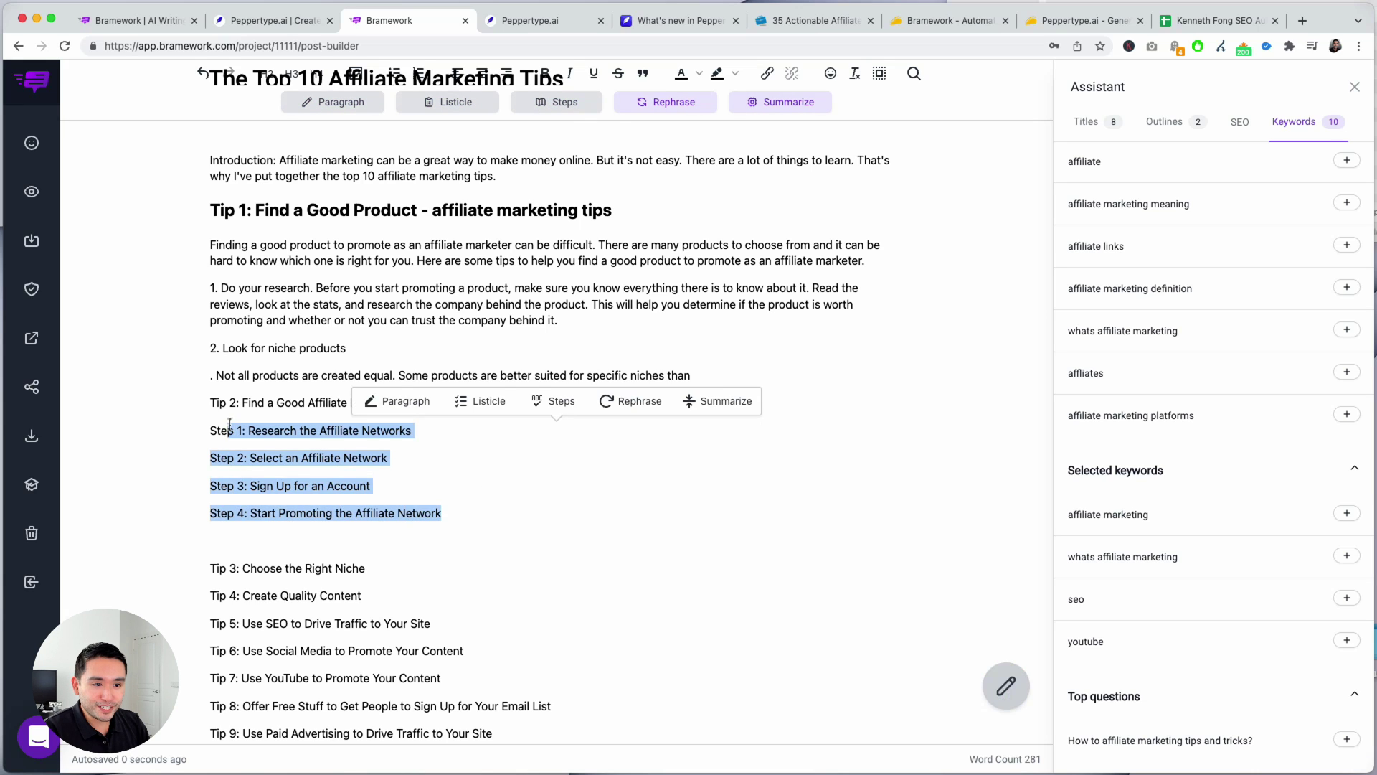
pyautogui.click(231, 431)
pyautogui.scroll(-1, 301, 439)
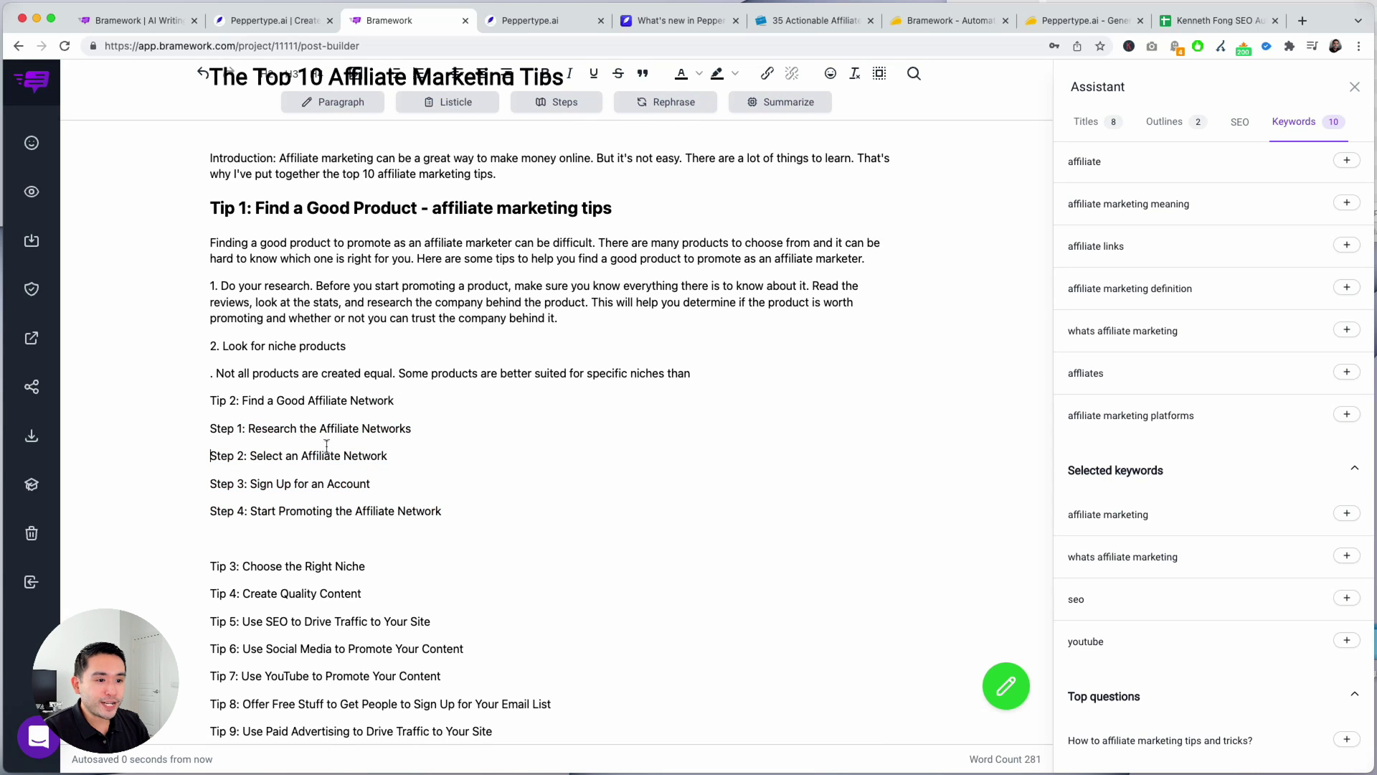
pyautogui.moveTo(458, 512); pyautogui.dragTo(252, 506)
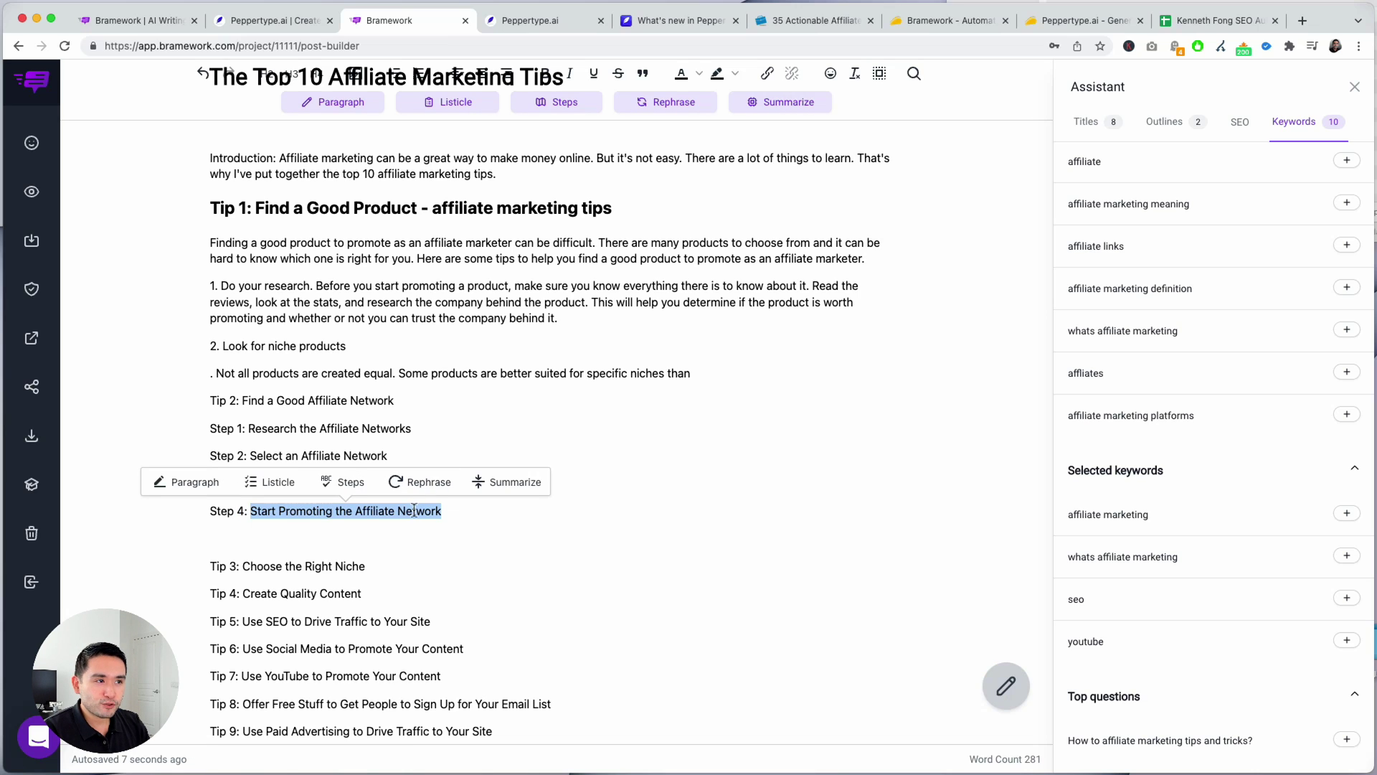
pyautogui.click(668, 104)
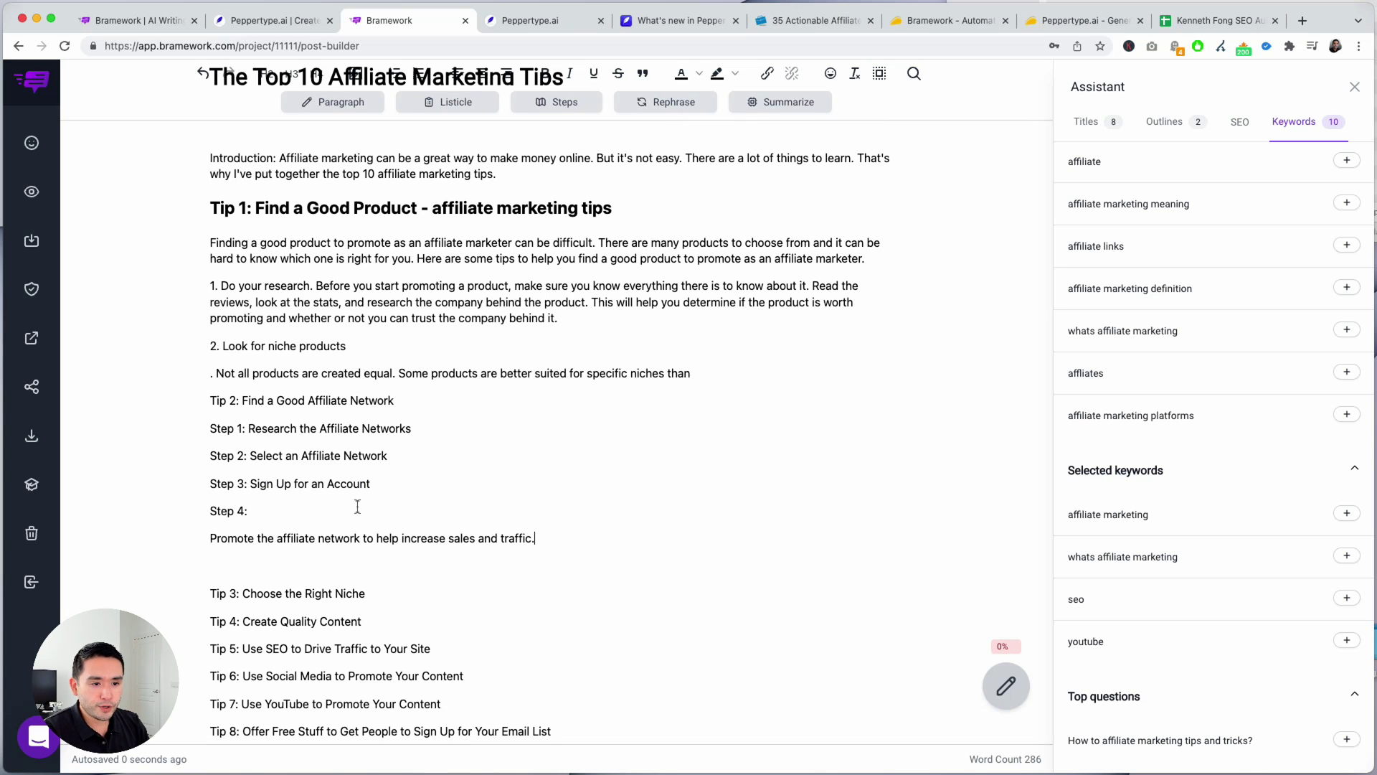
pyautogui.press('super+z')
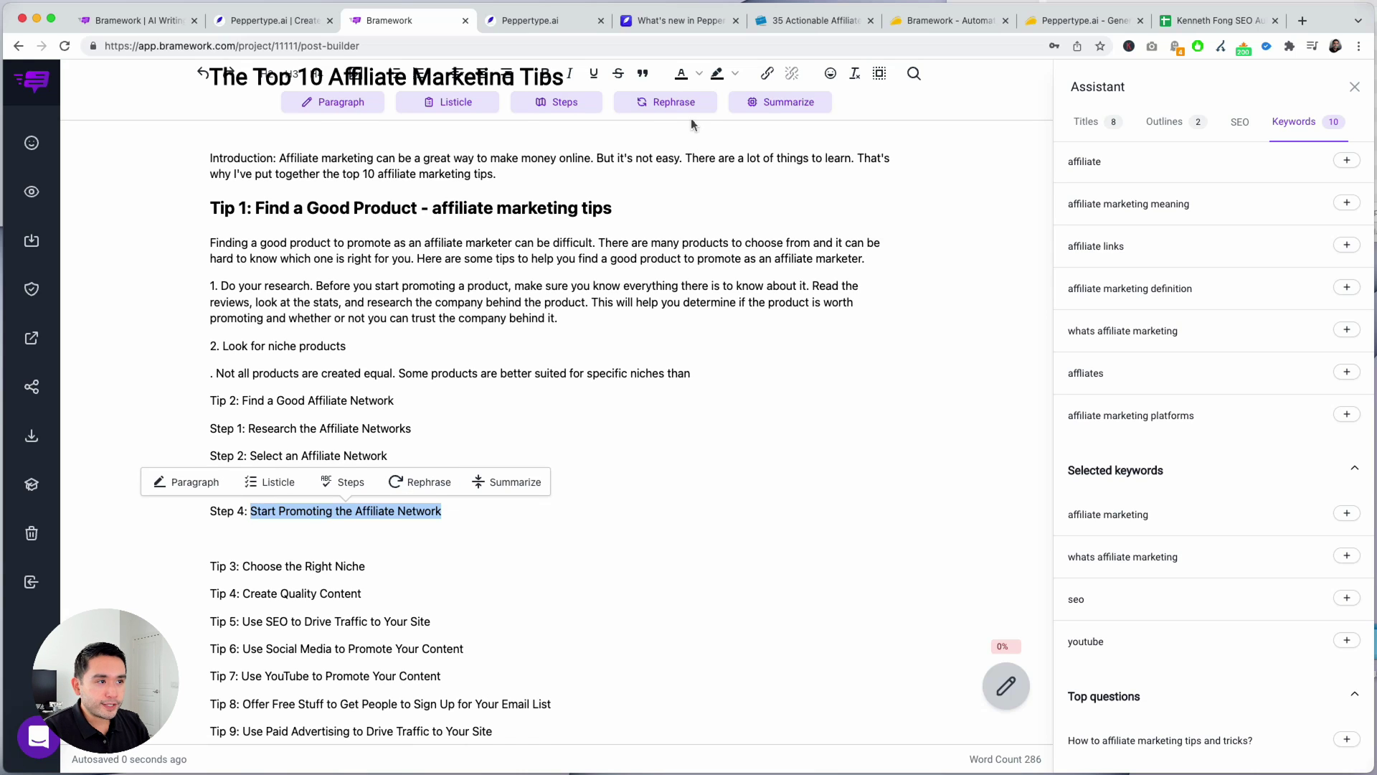
# Run the AI summarize tool on Tip 1's research advice, then review Step 4 under Tip 2.
pyautogui.moveTo(559, 318); pyautogui.dragTo(315, 288)
pyautogui.click(787, 101)
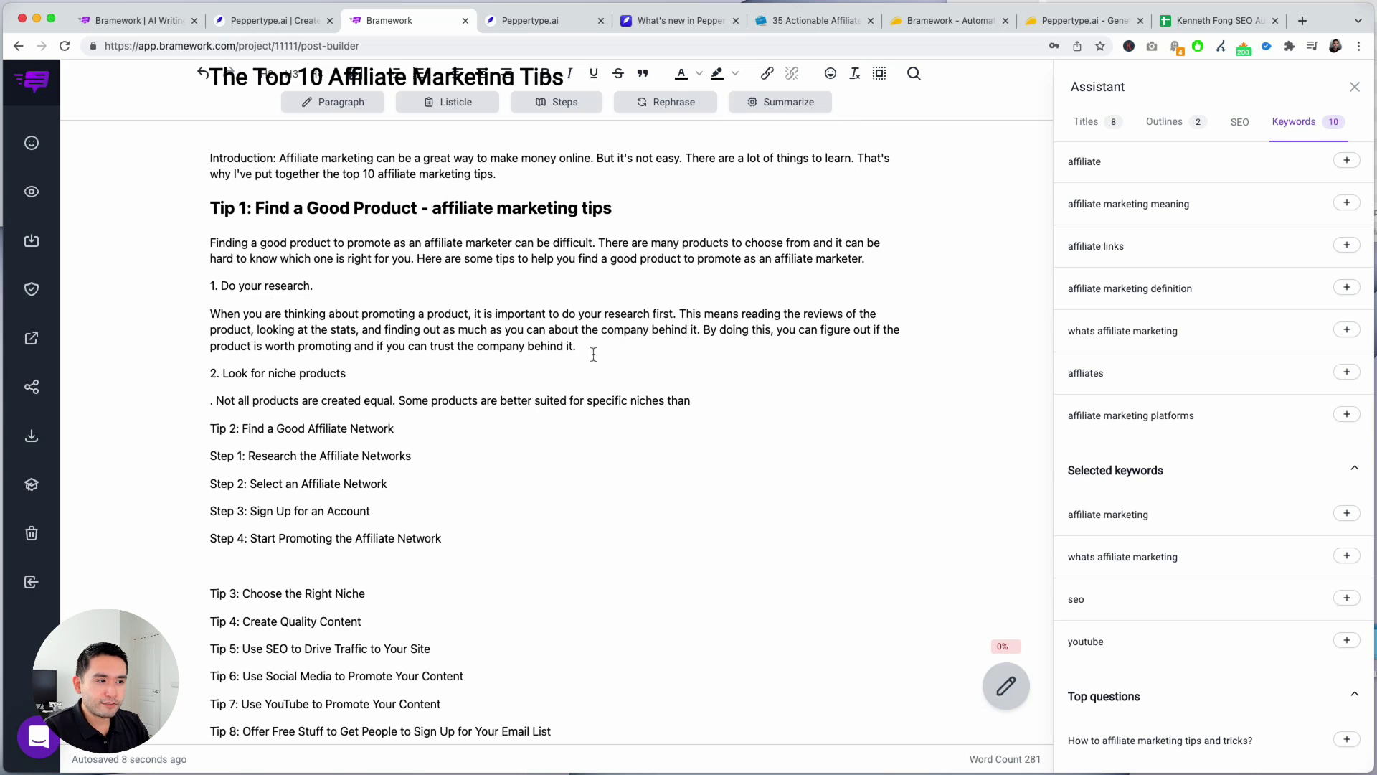
pyautogui.moveTo(679, 314); pyautogui.dragTo(585, 351)
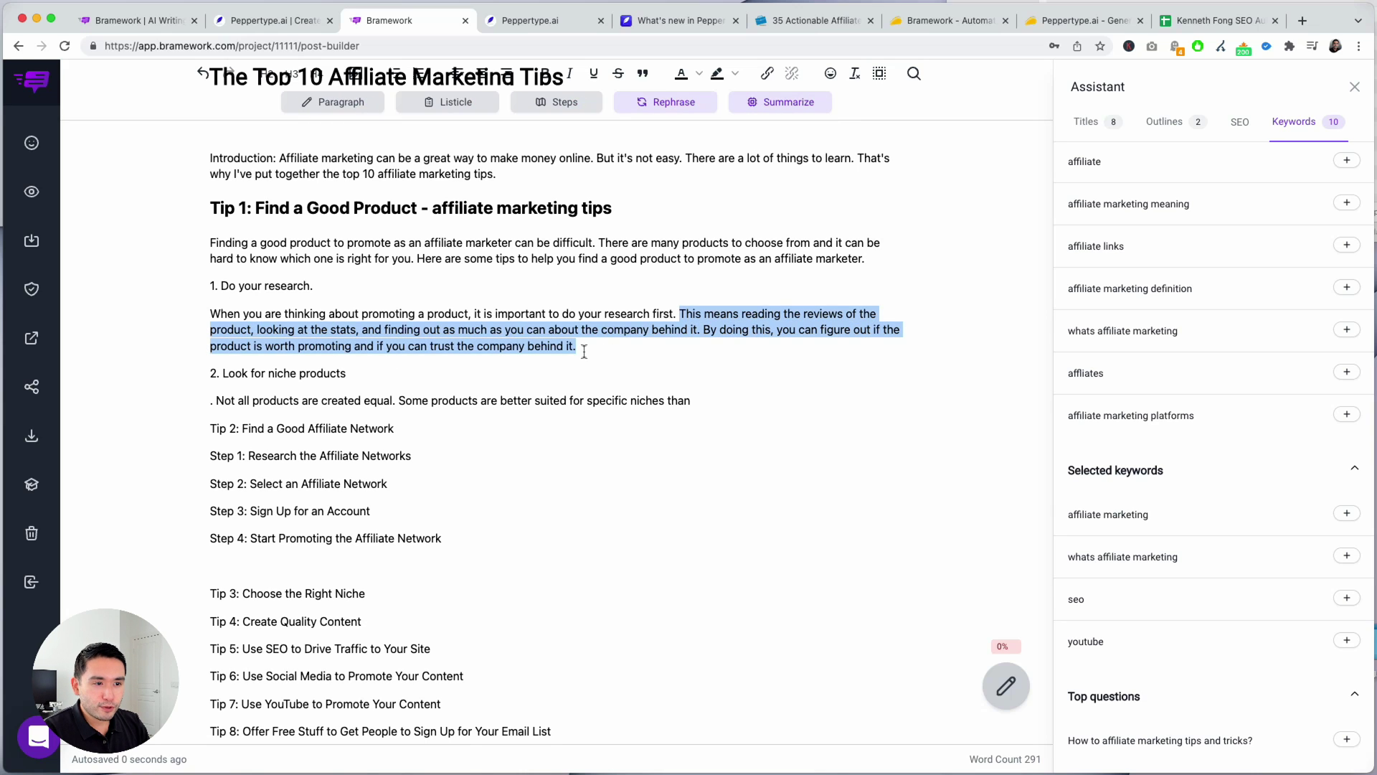
pyautogui.click(585, 351)
pyautogui.moveTo(726, 330); pyautogui.dragTo(779, 345)
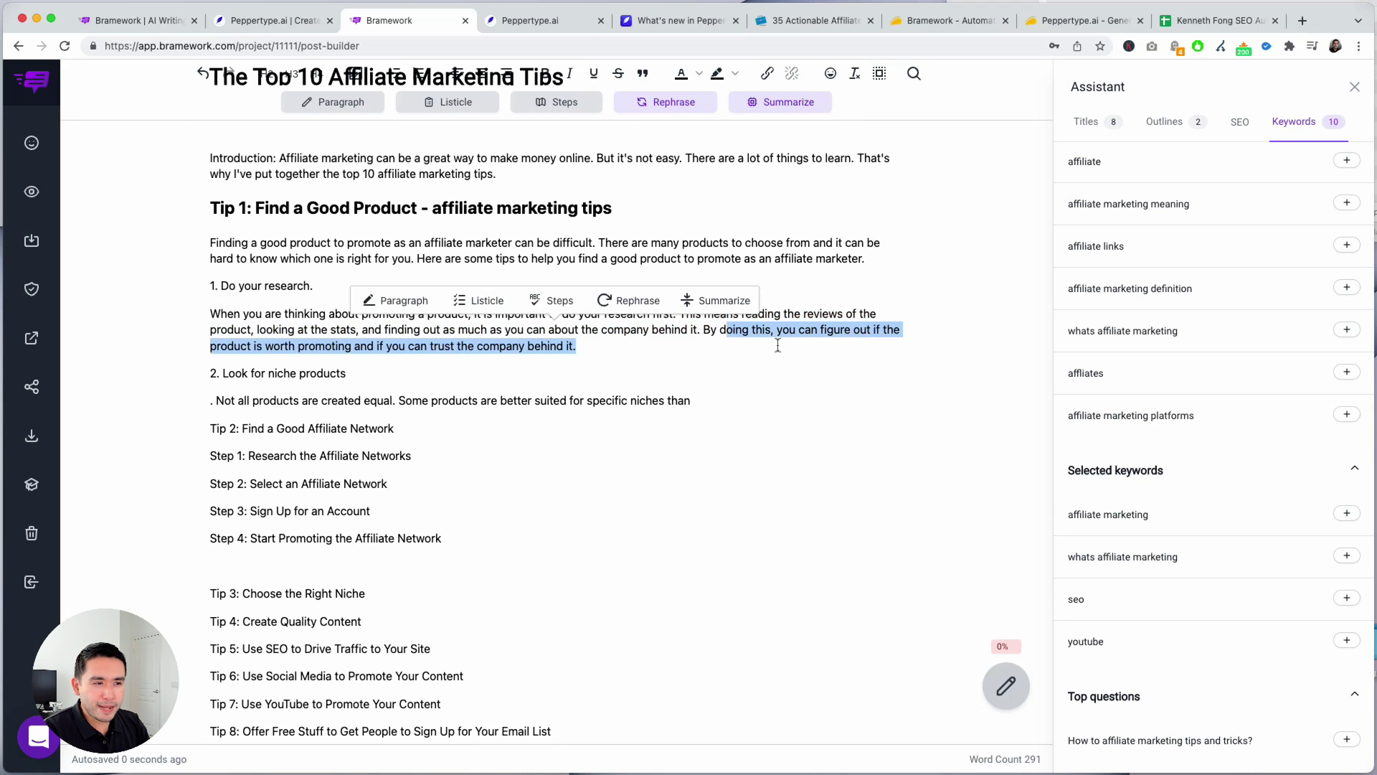
pyautogui.click(678, 350)
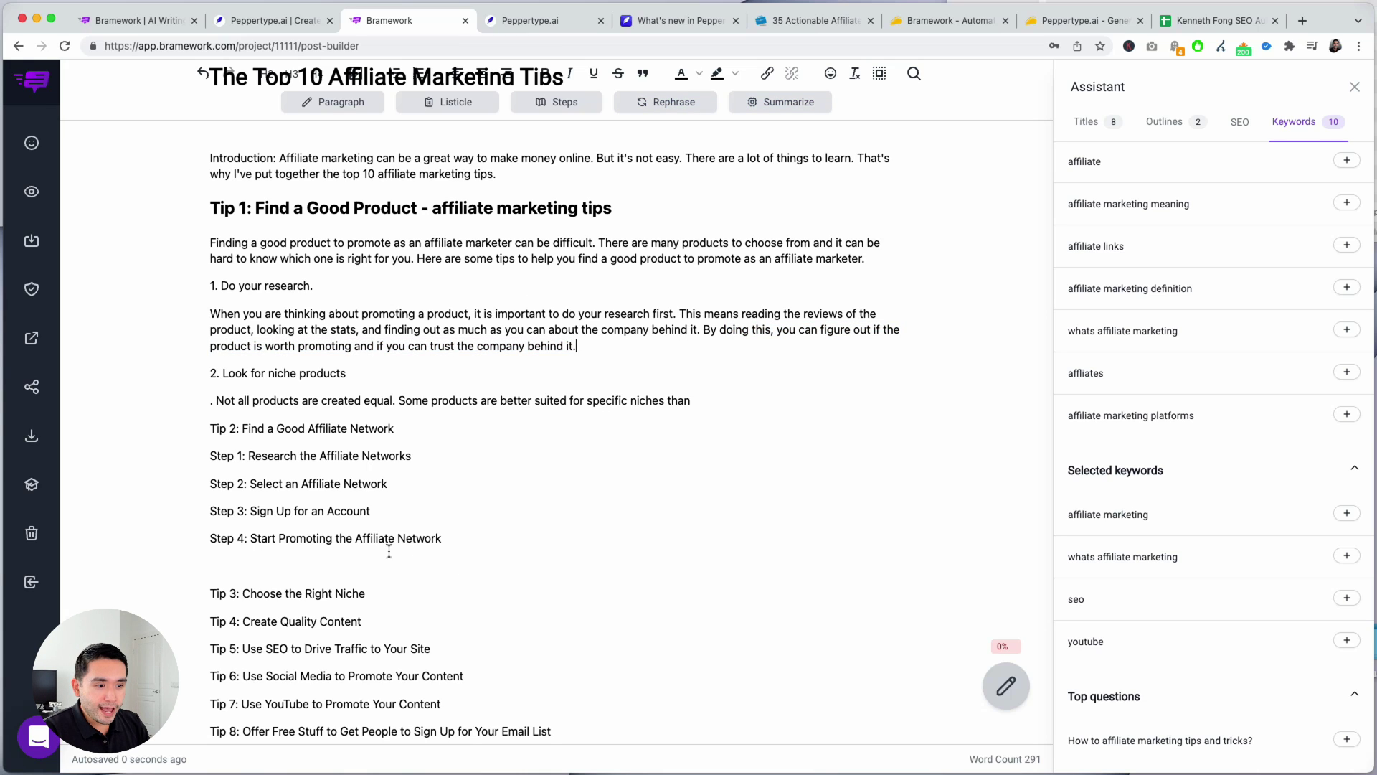
pyautogui.moveTo(443, 538); pyautogui.dragTo(250, 539)
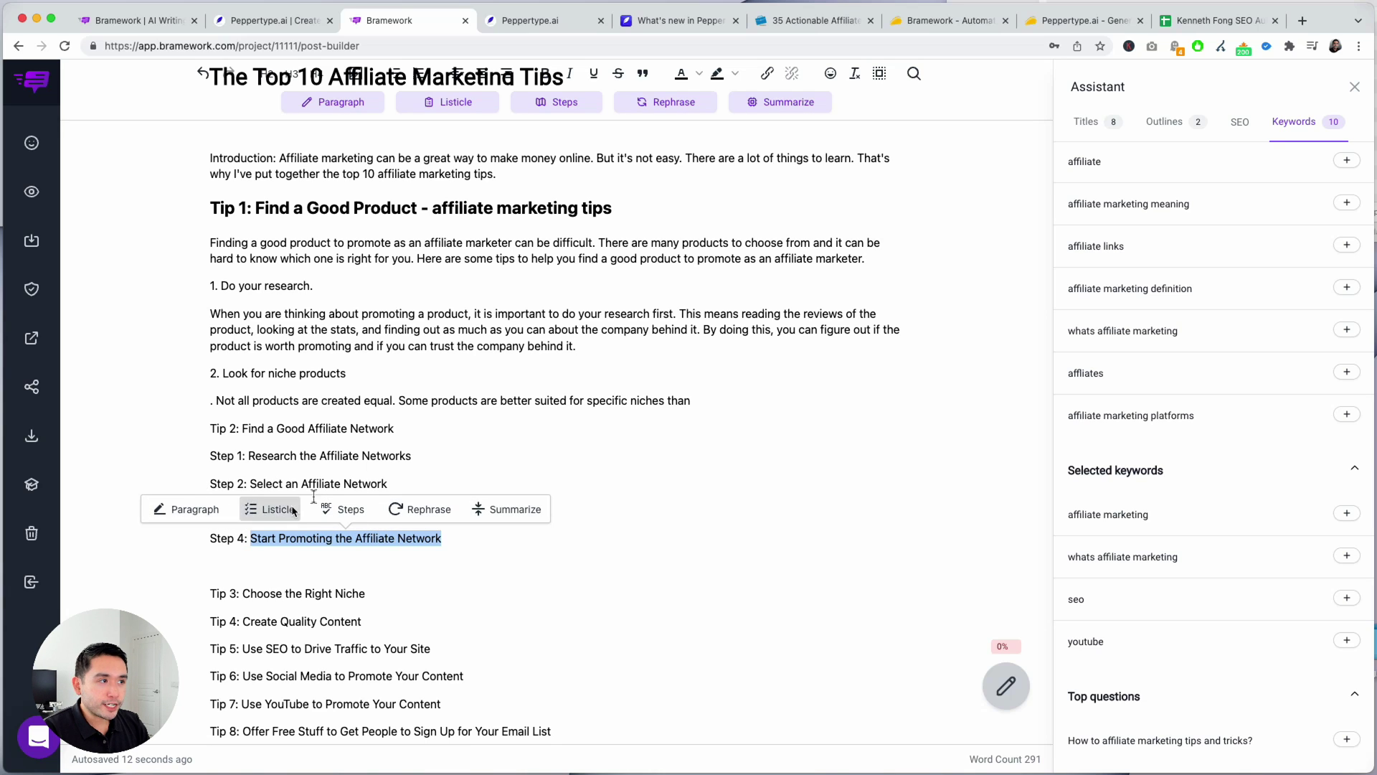
pyautogui.click(425, 569)
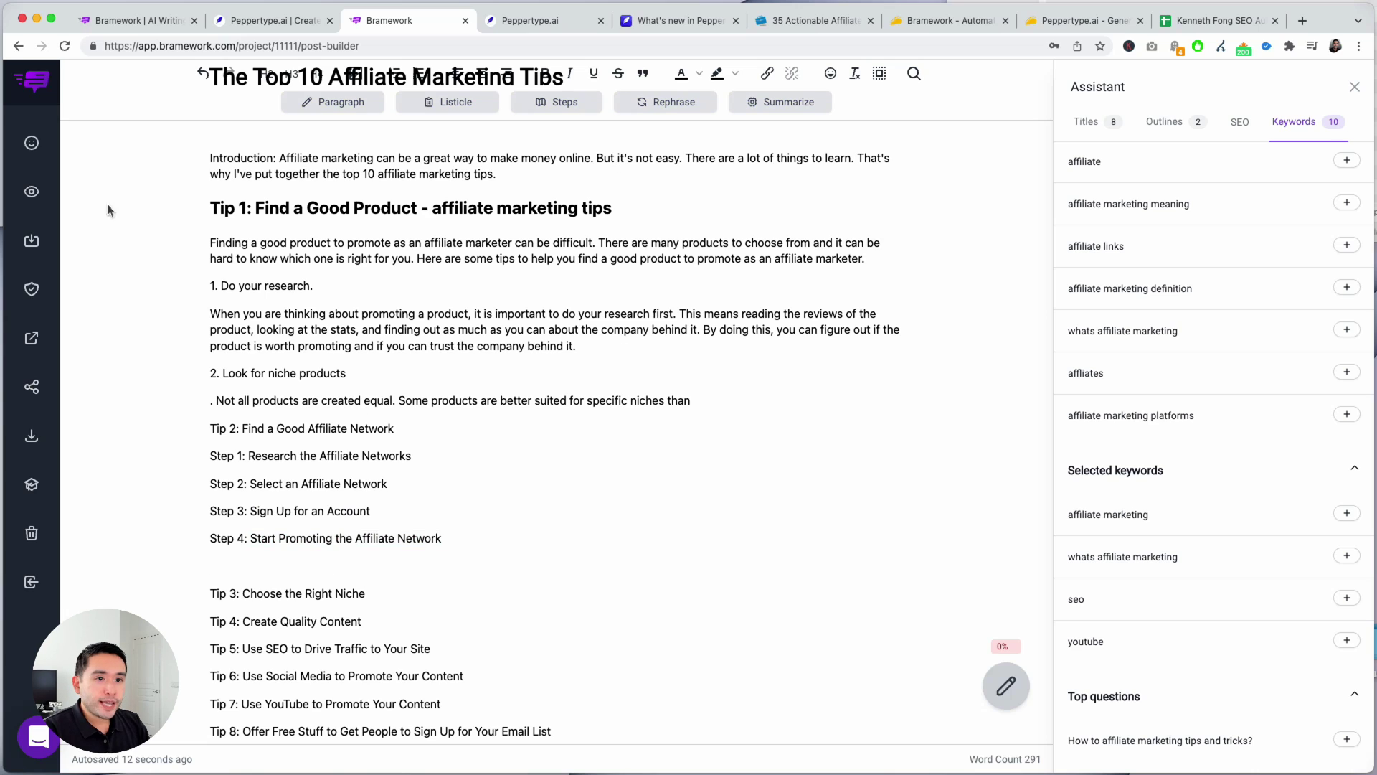
# Save 'The Top 10 Affiliate Marketing Tips' as a draft and check it in the drafts list.
pyautogui.click(32, 242)
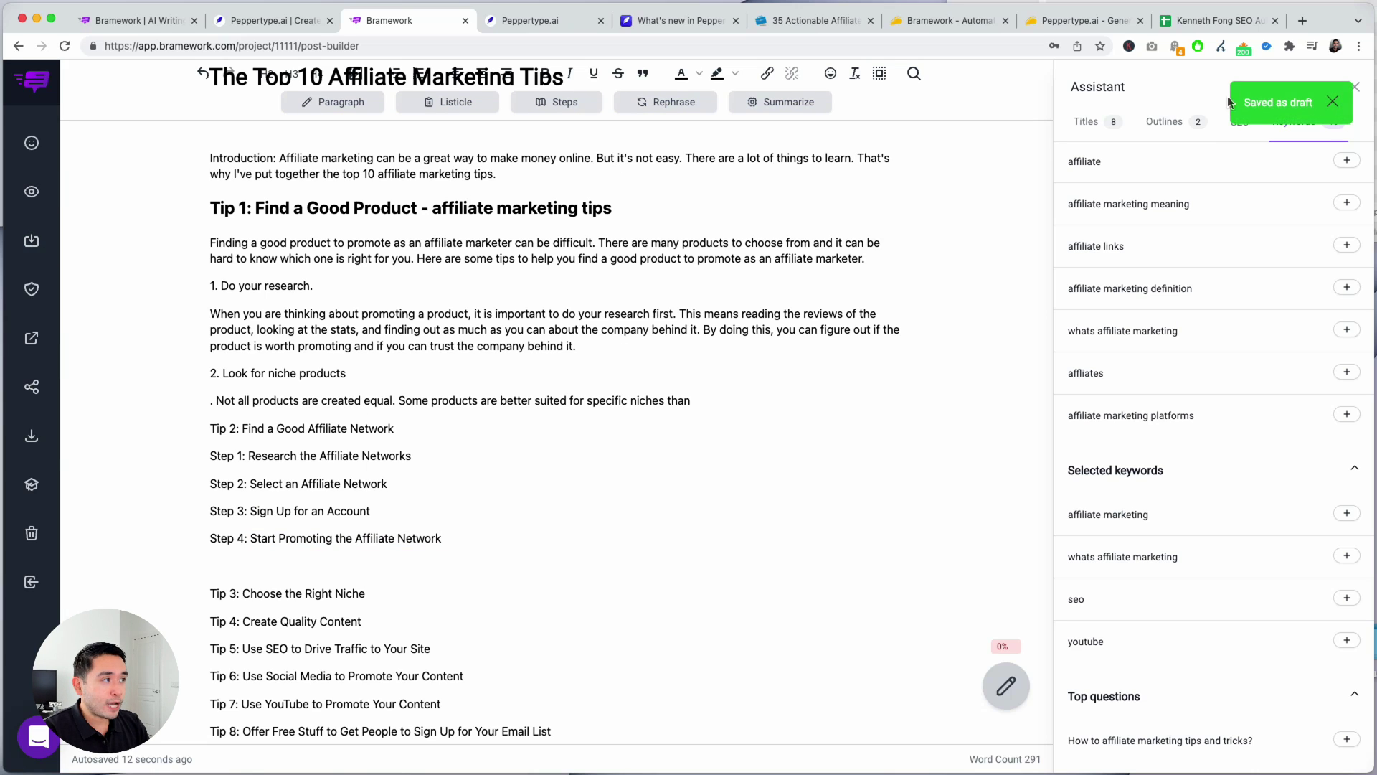
pyautogui.click(39, 85)
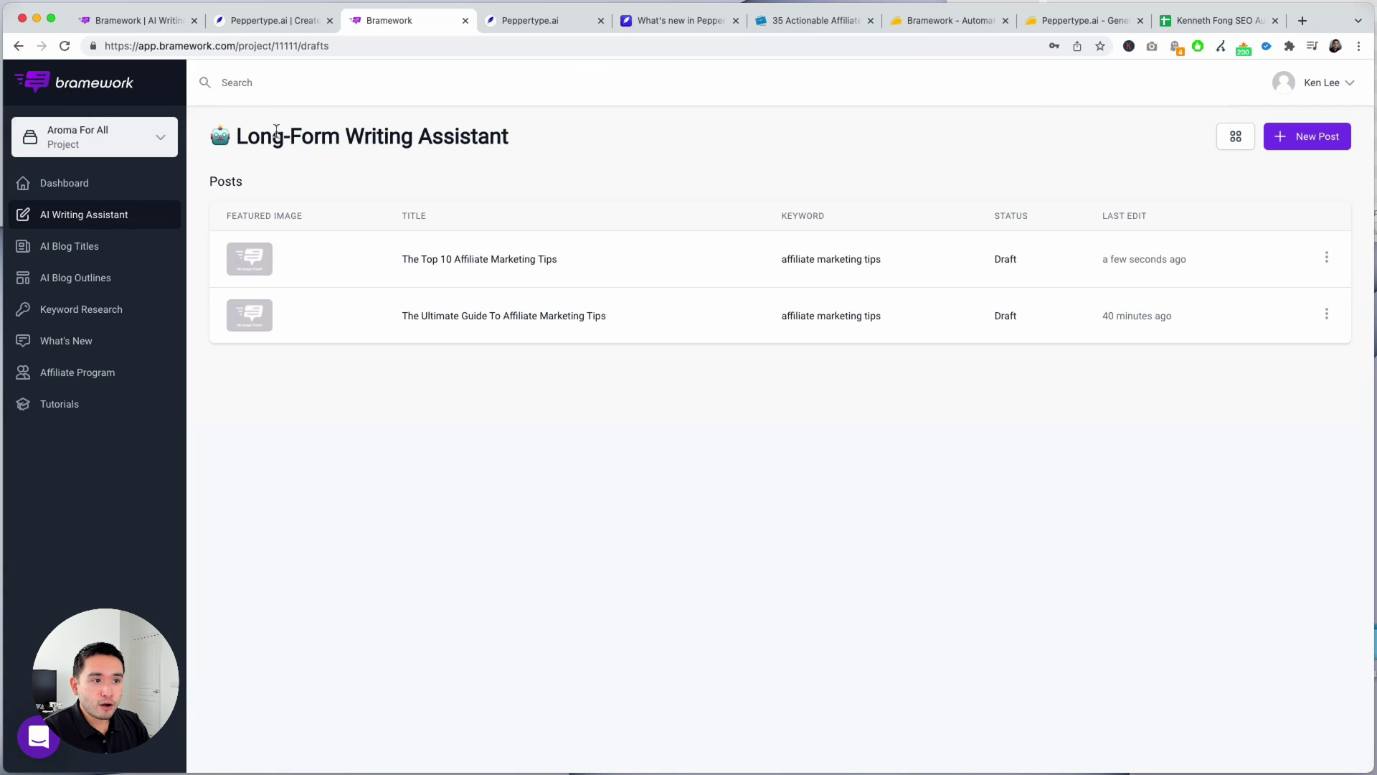
pyautogui.moveTo(262, 135); pyautogui.dragTo(571, 136)
pyautogui.moveTo(414, 260); pyautogui.dragTo(1152, 263)
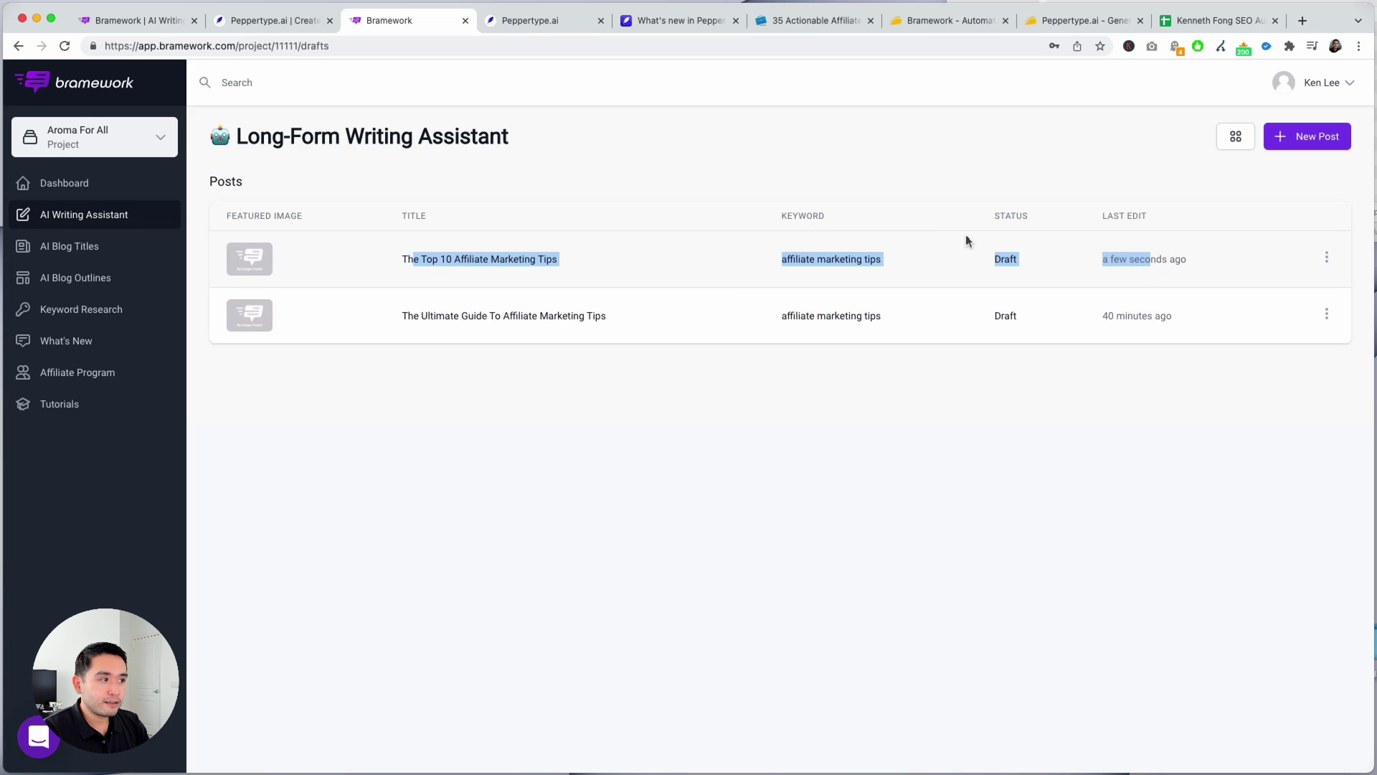
pyautogui.click(708, 571)
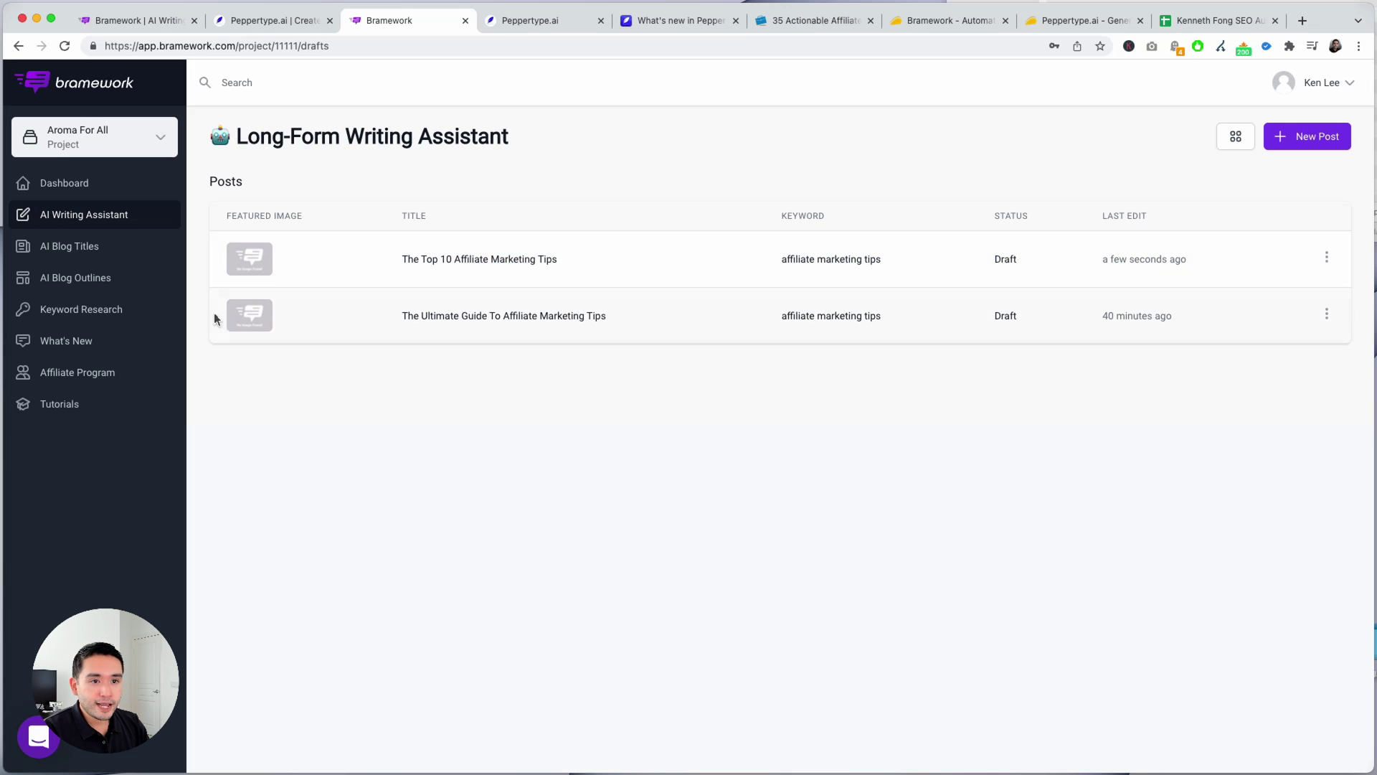
# Browse the AI Blog Titles, Outlines and Keyword Research tools, reopen the post, then switch to Peppertype.ai.
pyautogui.click(88, 251)
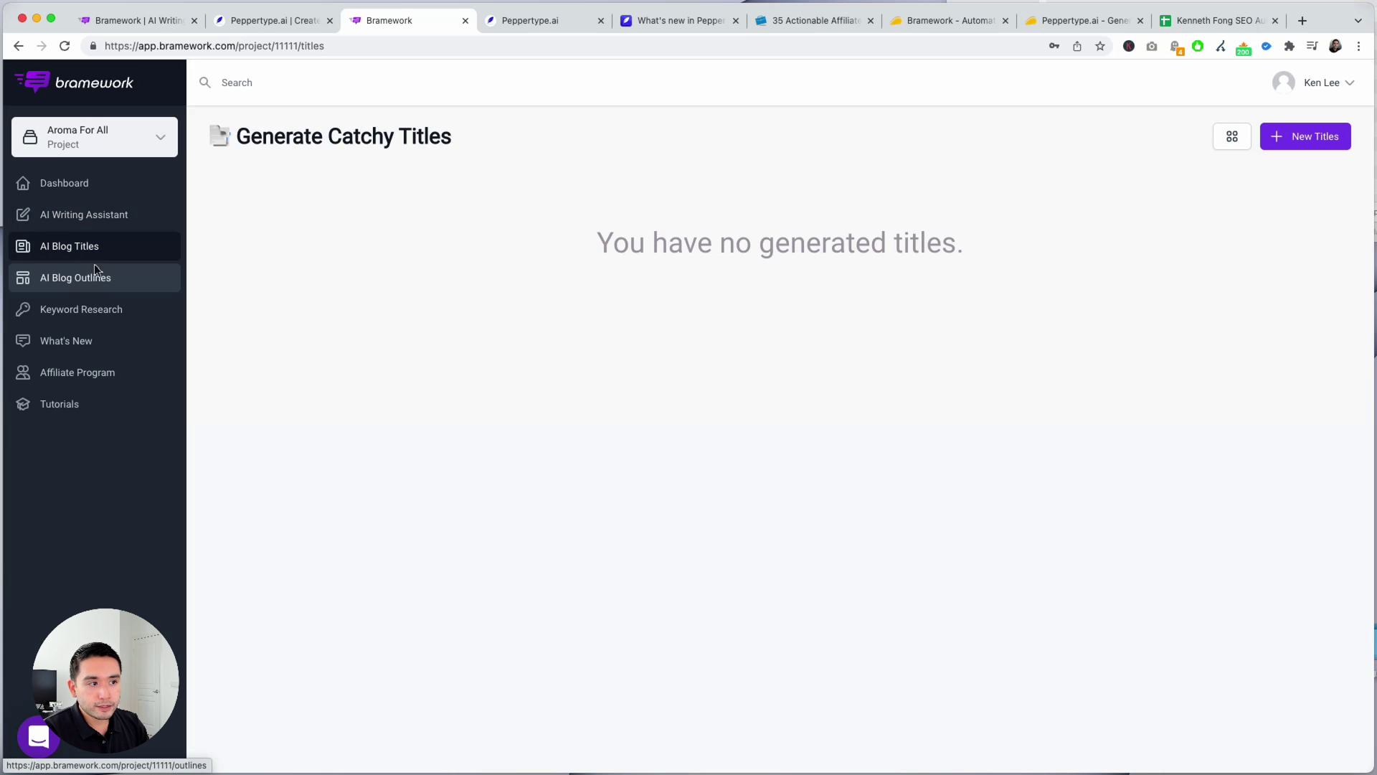
pyautogui.click(98, 287)
pyautogui.click(124, 310)
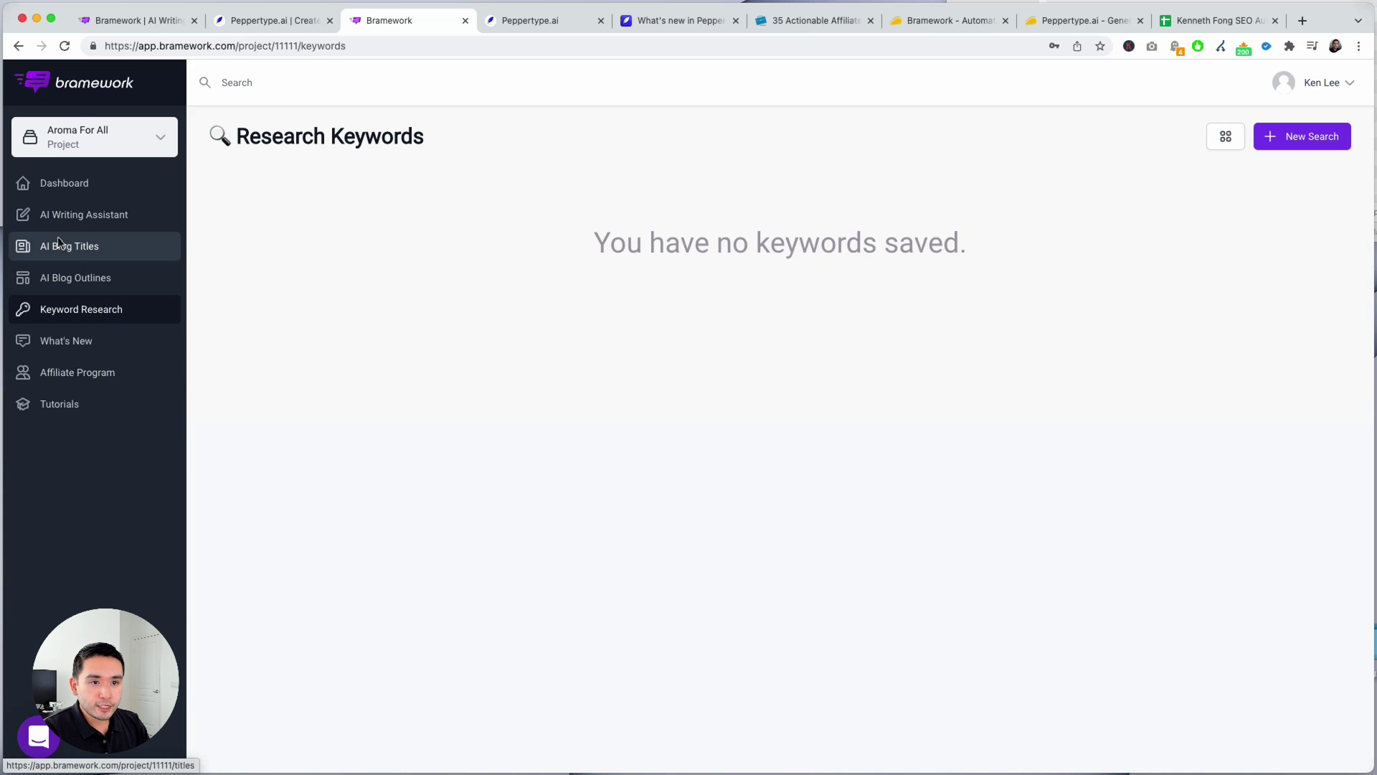
pyautogui.click(62, 214)
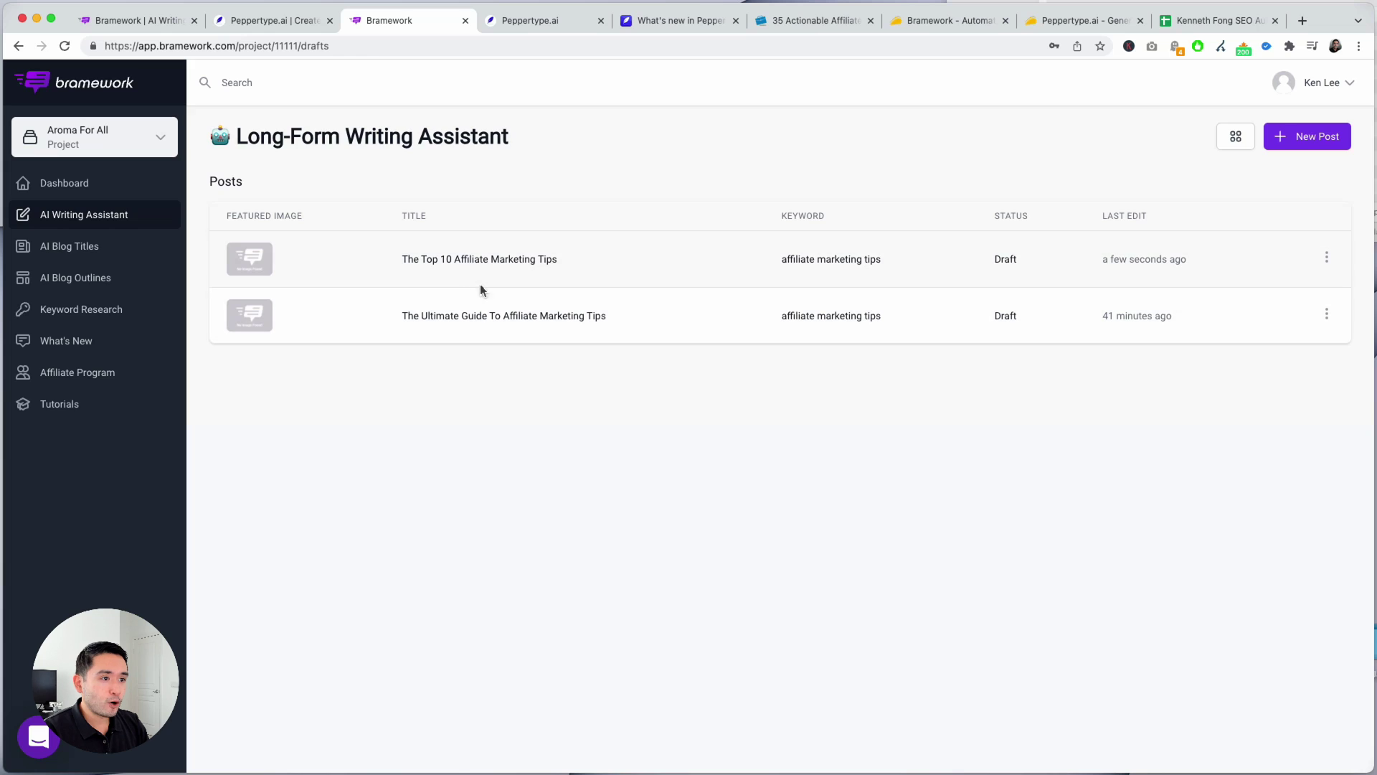
pyautogui.click(465, 265)
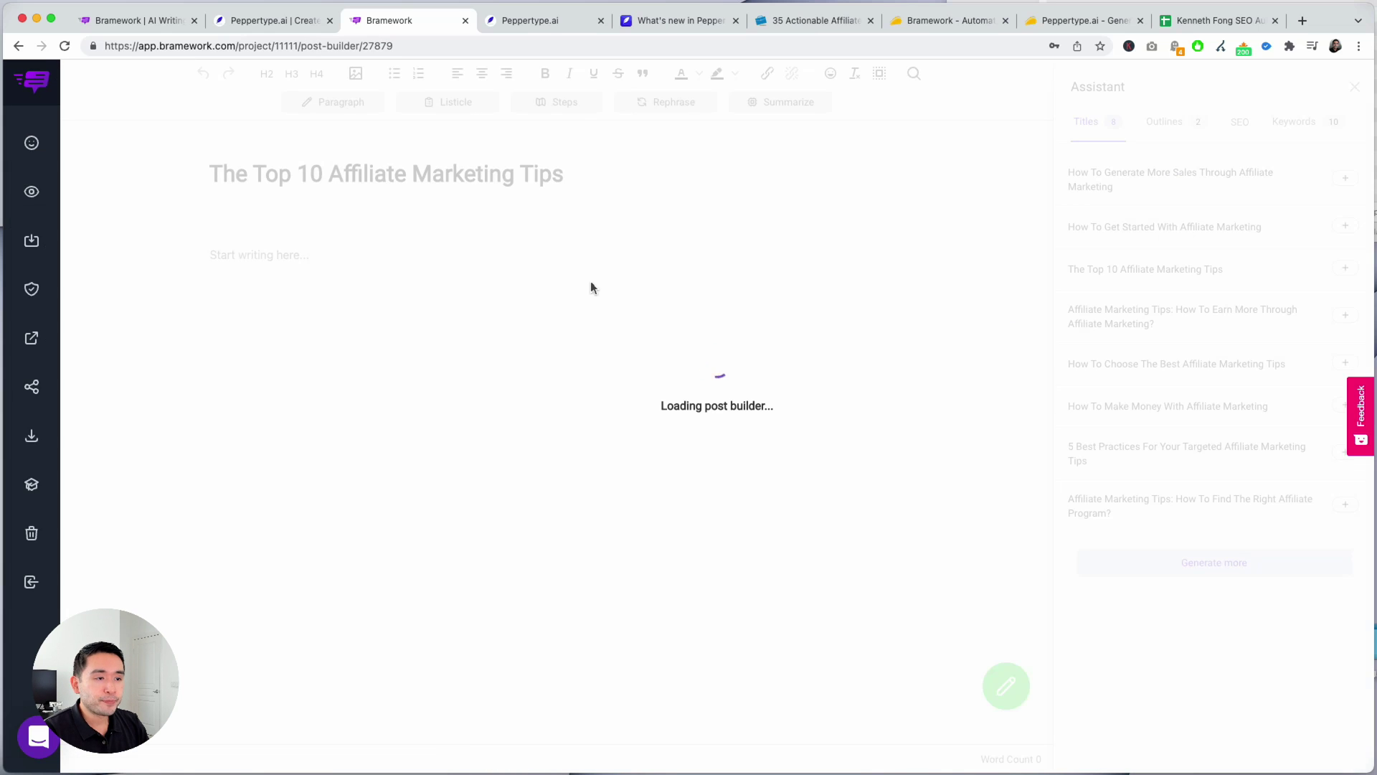
pyautogui.click(527, 20)
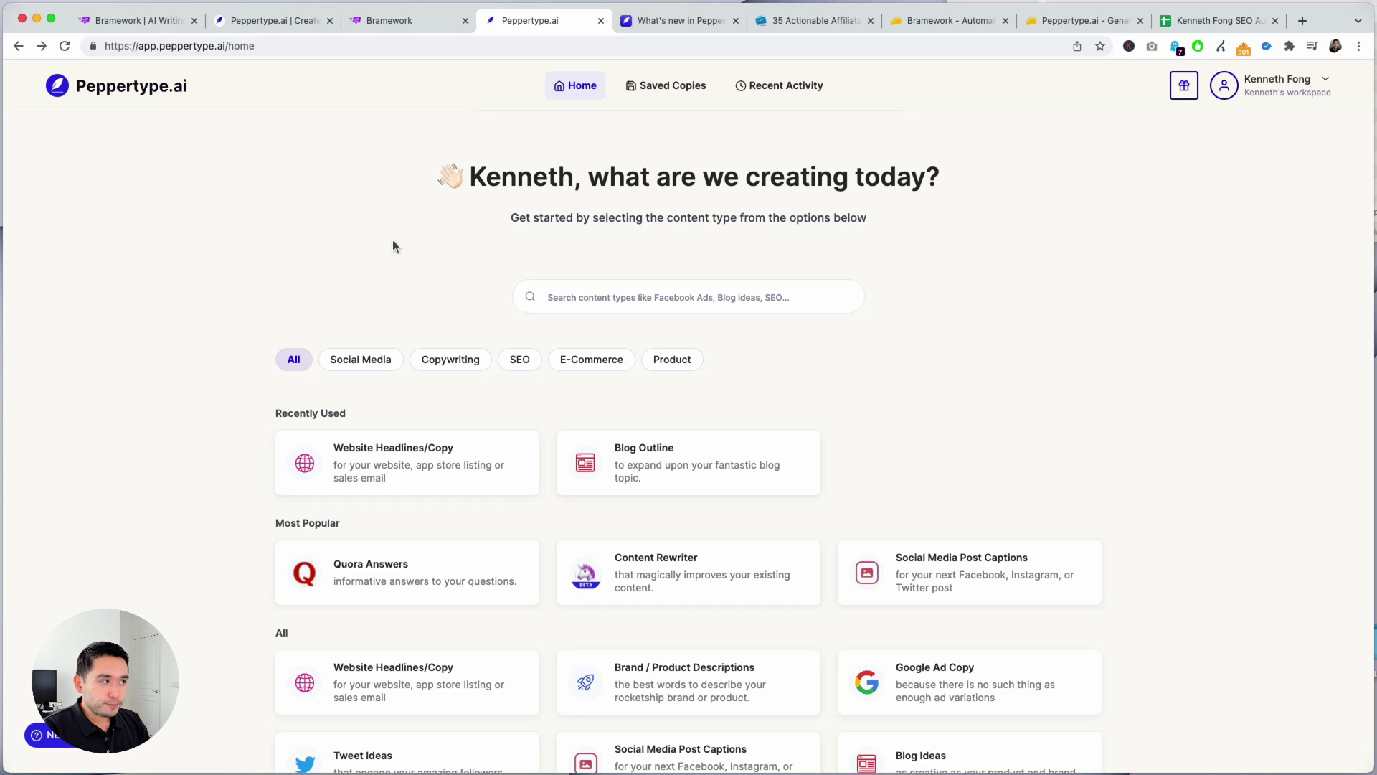
# Scroll the Peppertype home page and filter the content types to Social Media.
pyautogui.scroll(-15, 394, 241)
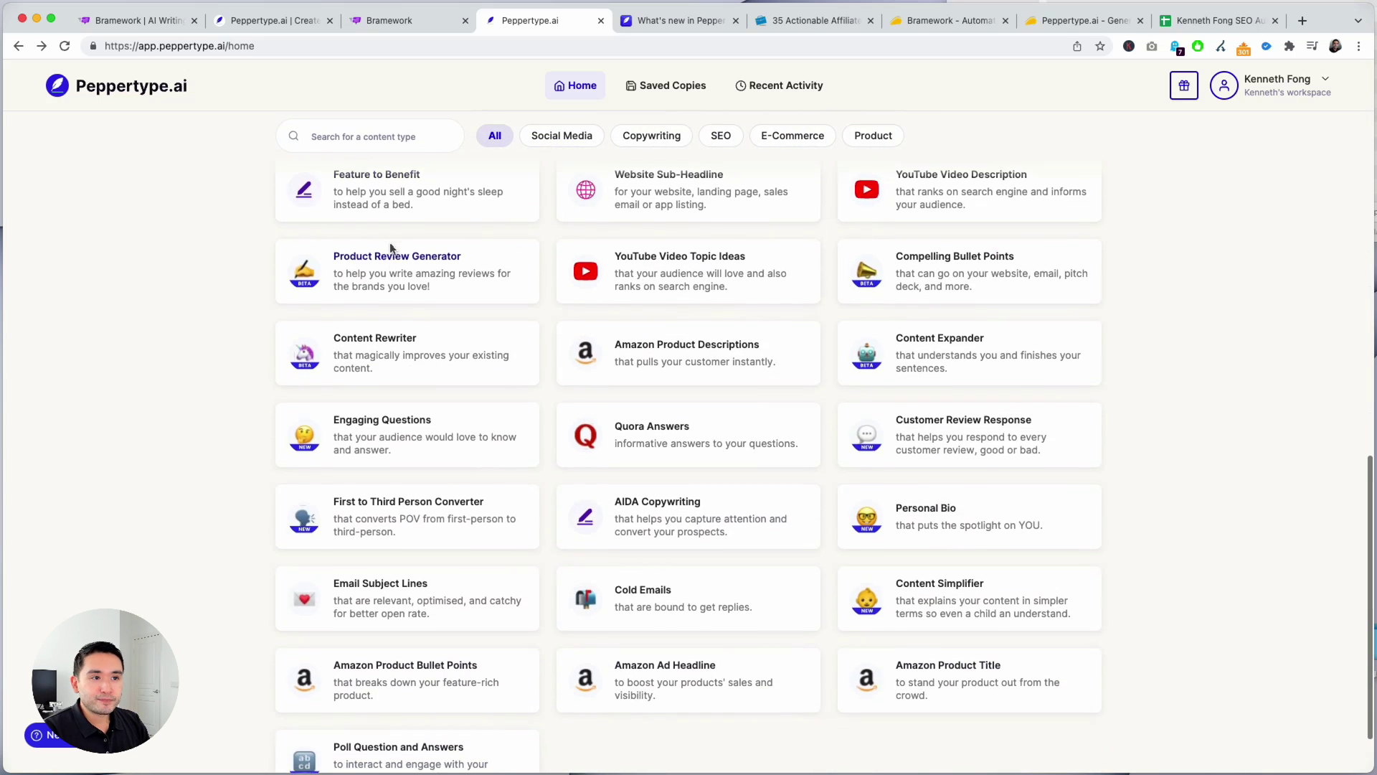
pyautogui.scroll(15, 391, 246)
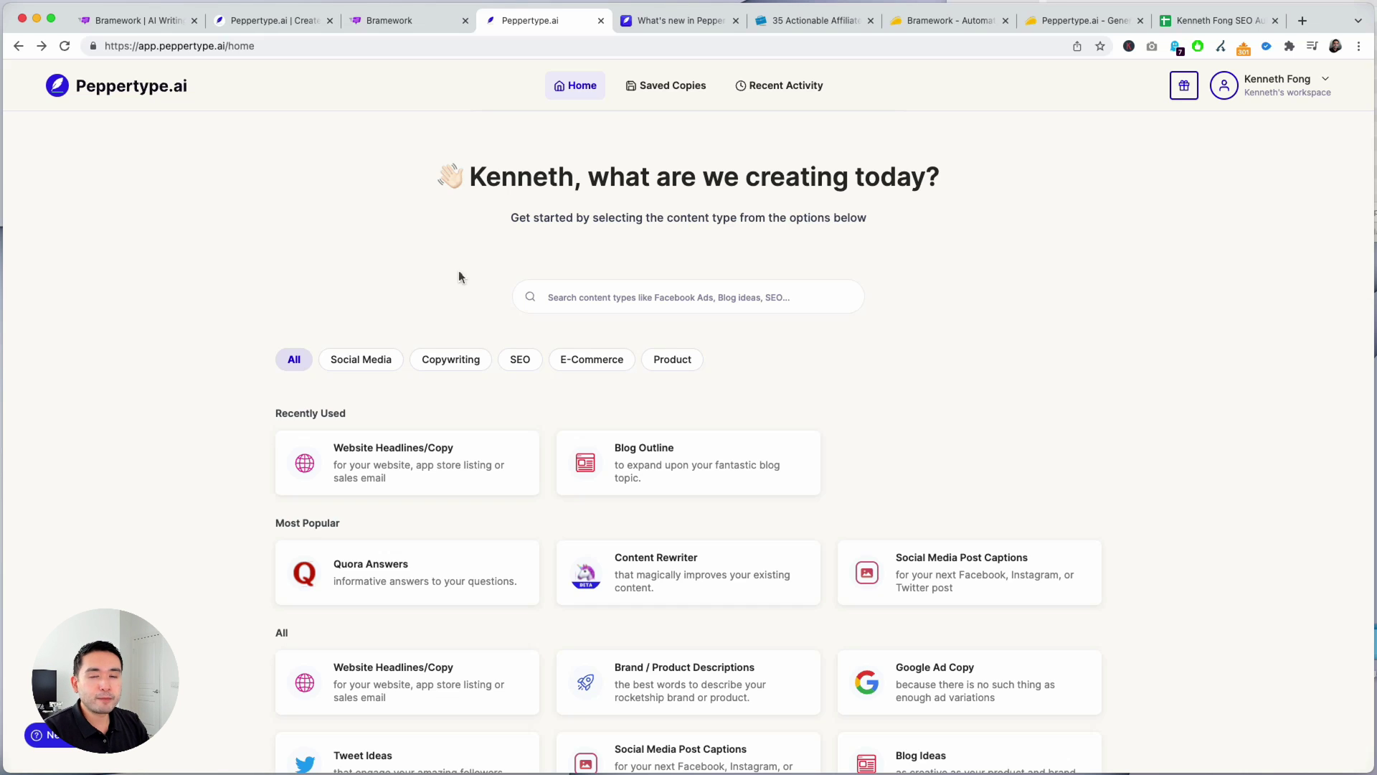
pyautogui.scroll(-4, 473, 279)
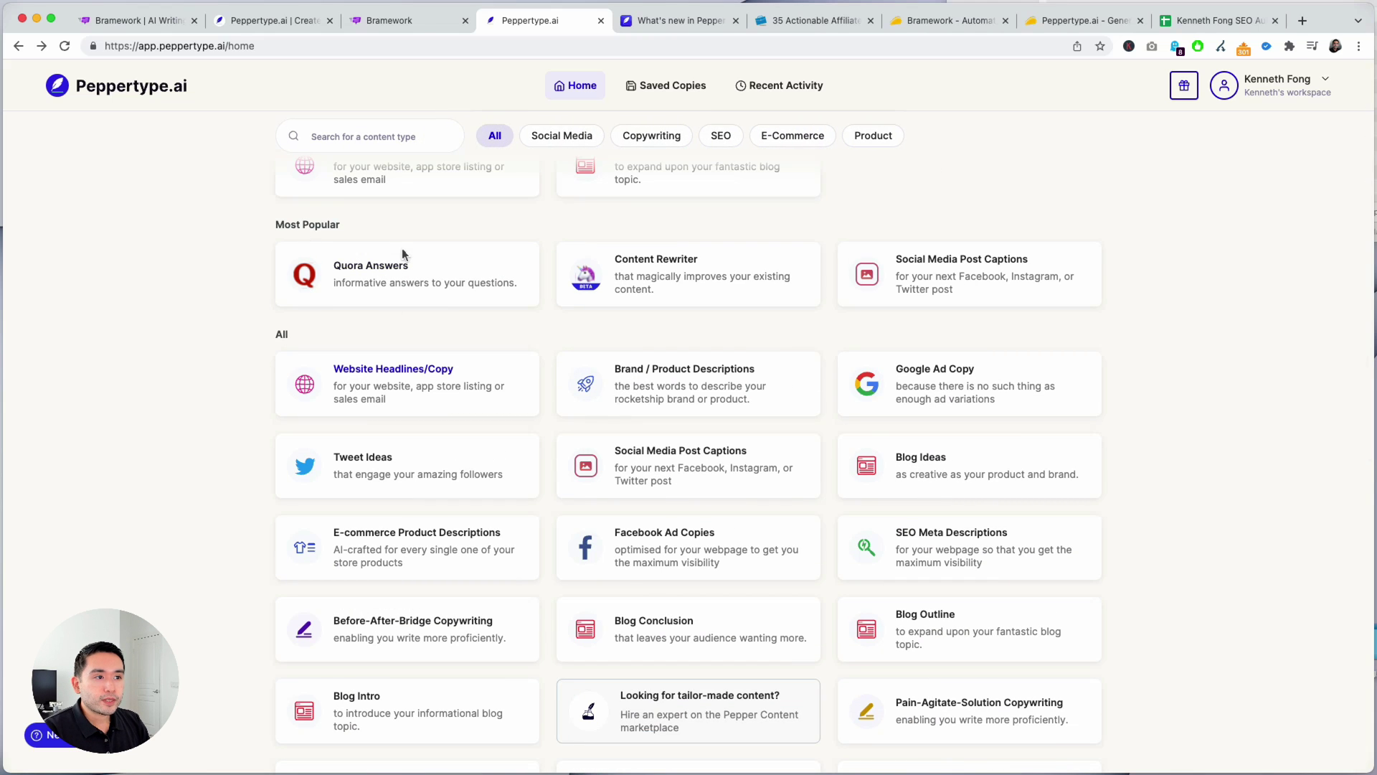
pyautogui.click(568, 135)
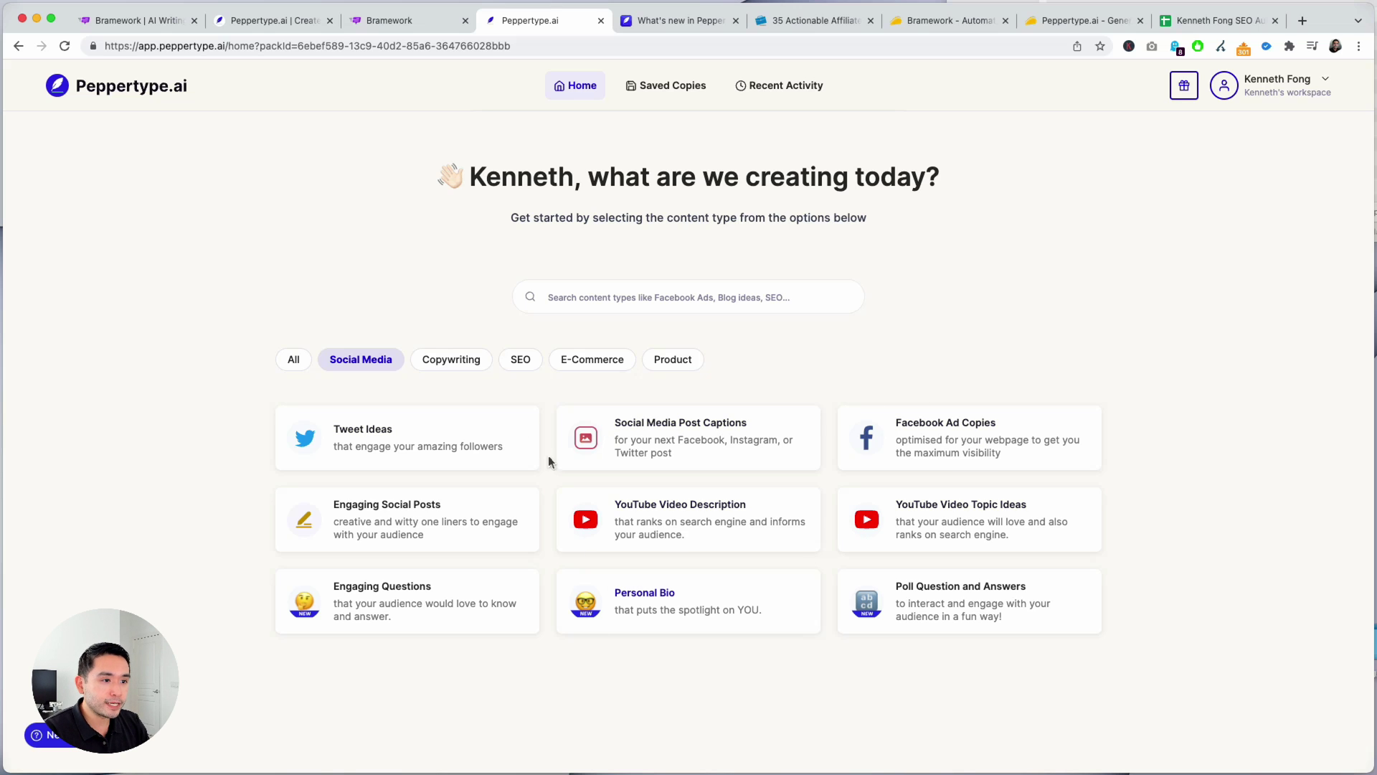
# Browse the Copywriting, SEO, E-Commerce and Product content-type filters in turn.
pyautogui.click(455, 358)
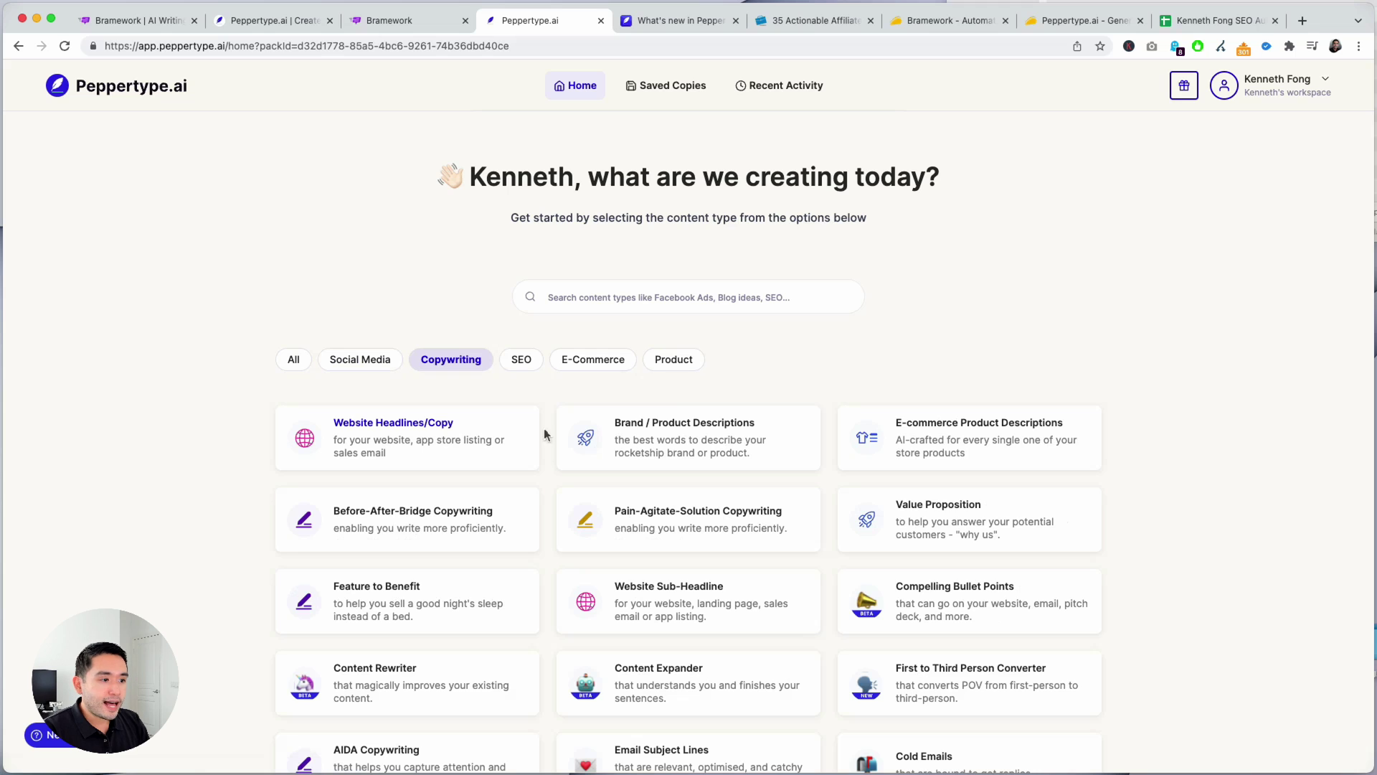
pyautogui.scroll(-2, 760, 538)
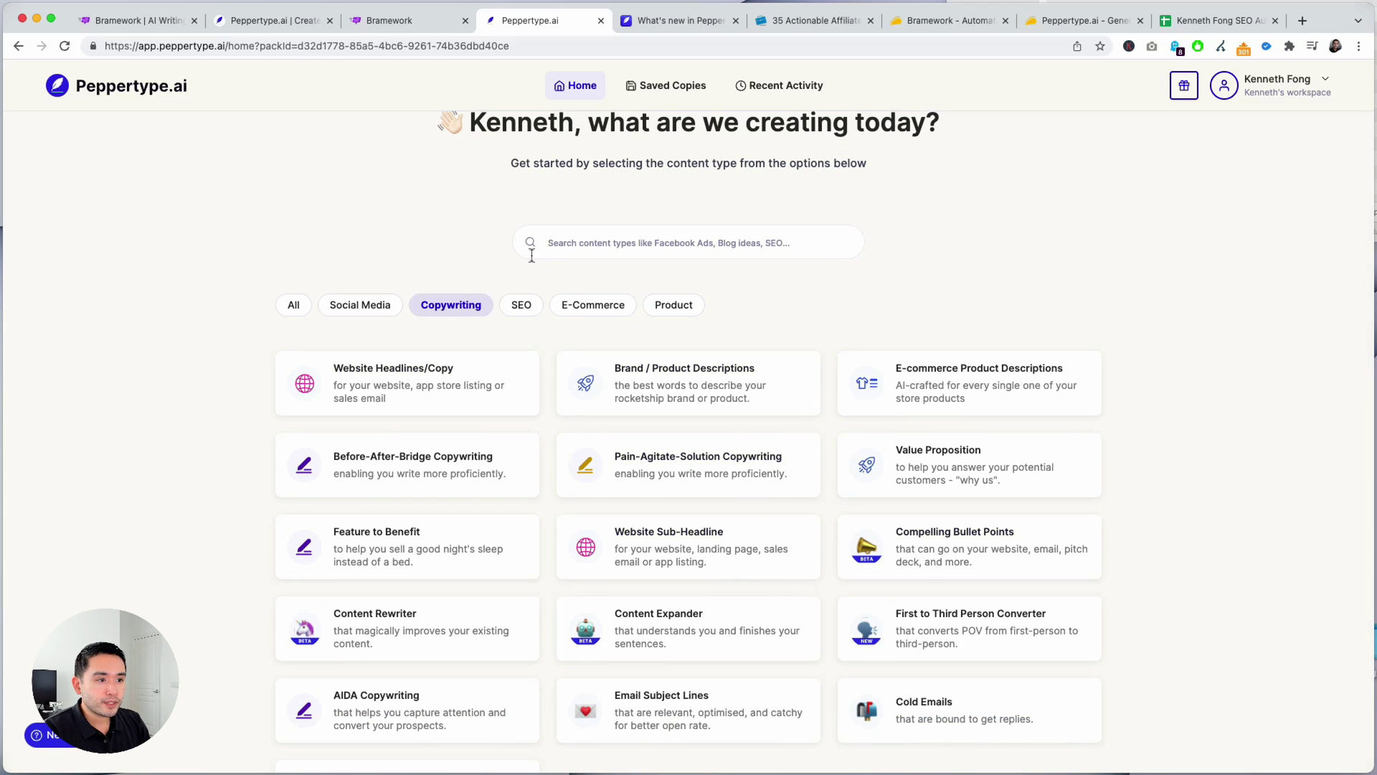
pyautogui.click(533, 304)
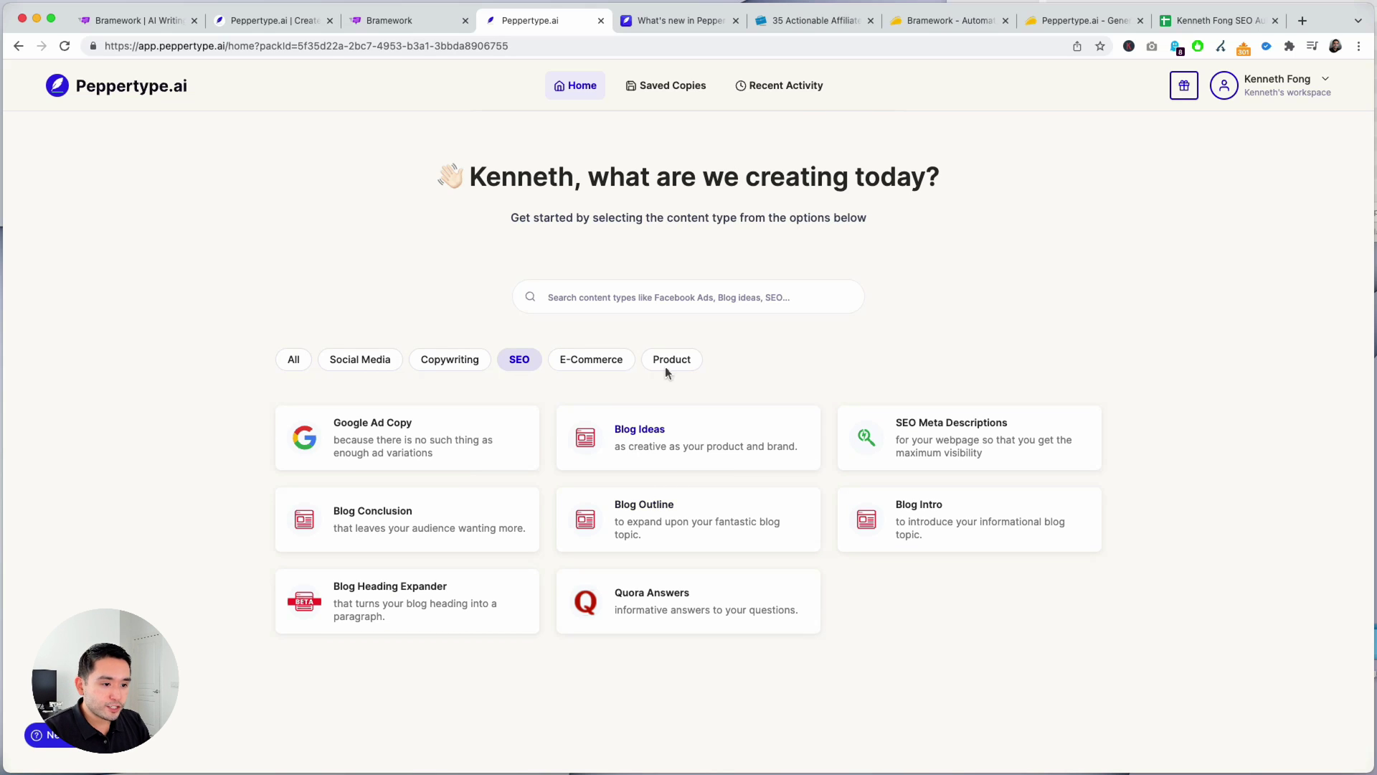
pyautogui.click(621, 359)
pyautogui.click(682, 366)
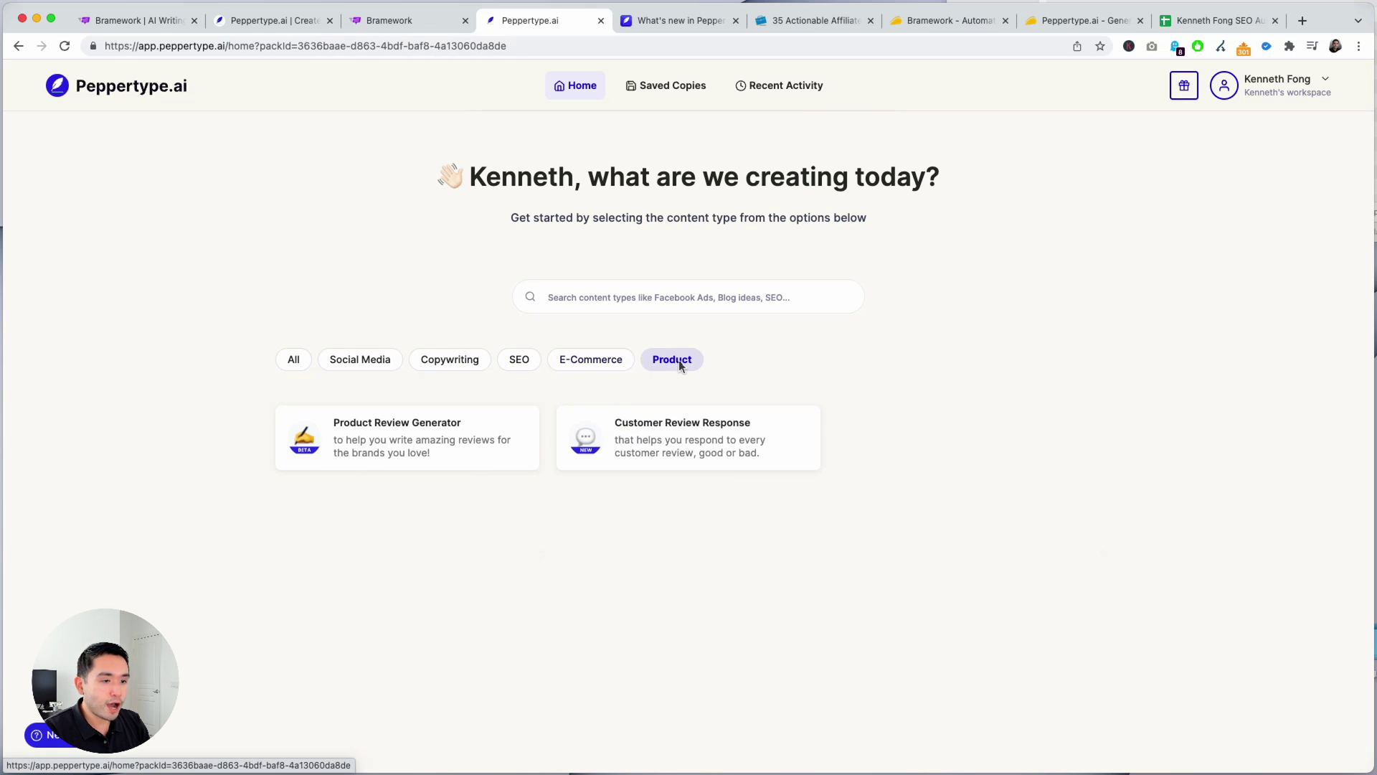
# Show all content types again, scroll the list, and return to the Bramework draft.
pyautogui.click(294, 360)
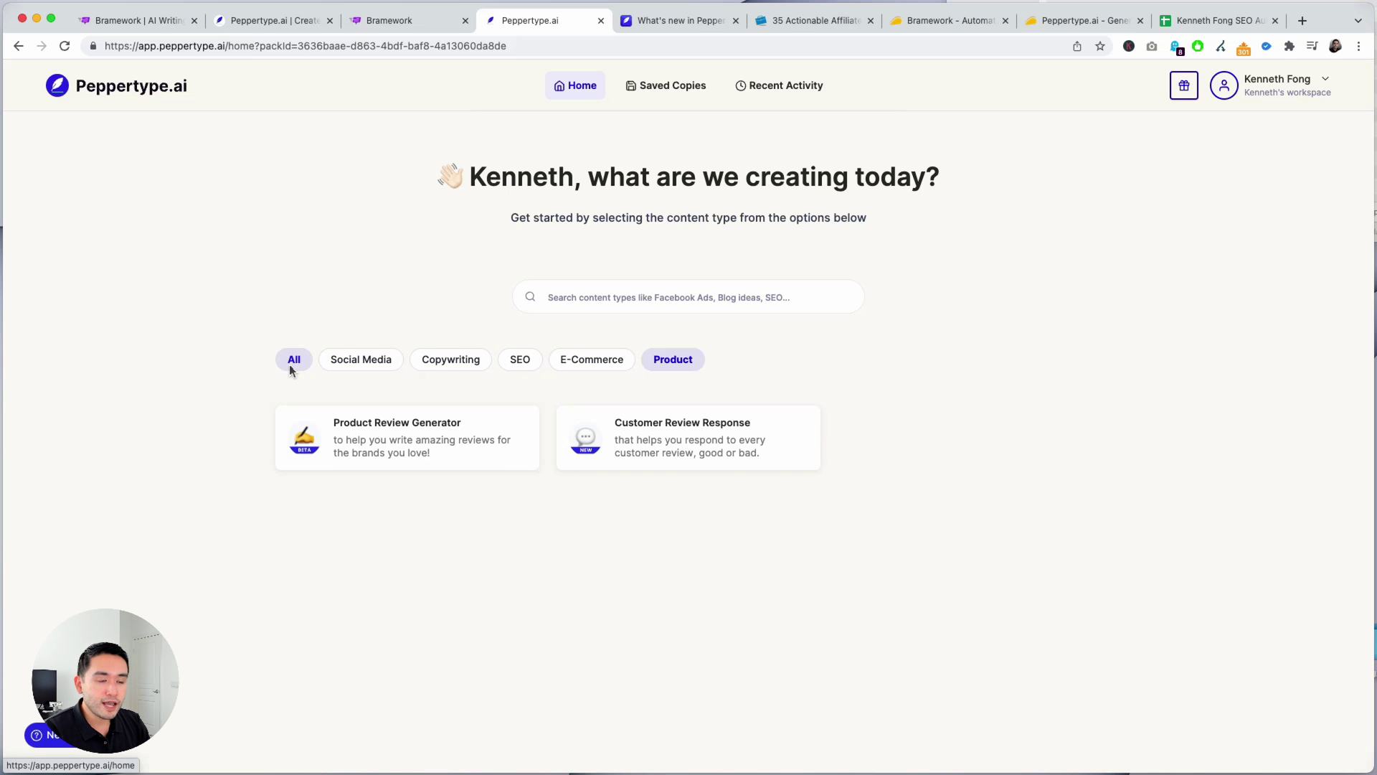
pyautogui.scroll(-5, 286, 369)
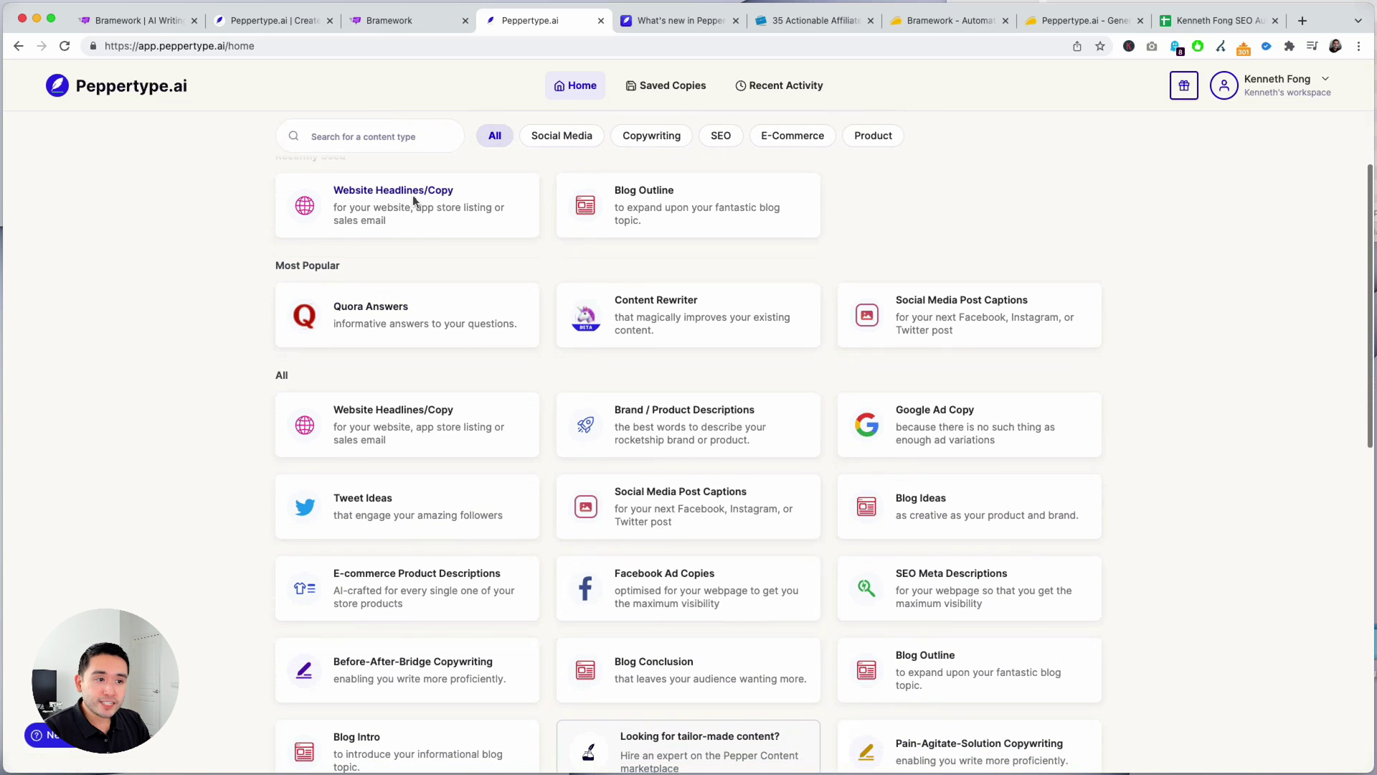
pyautogui.scroll(-5, 483, 409)
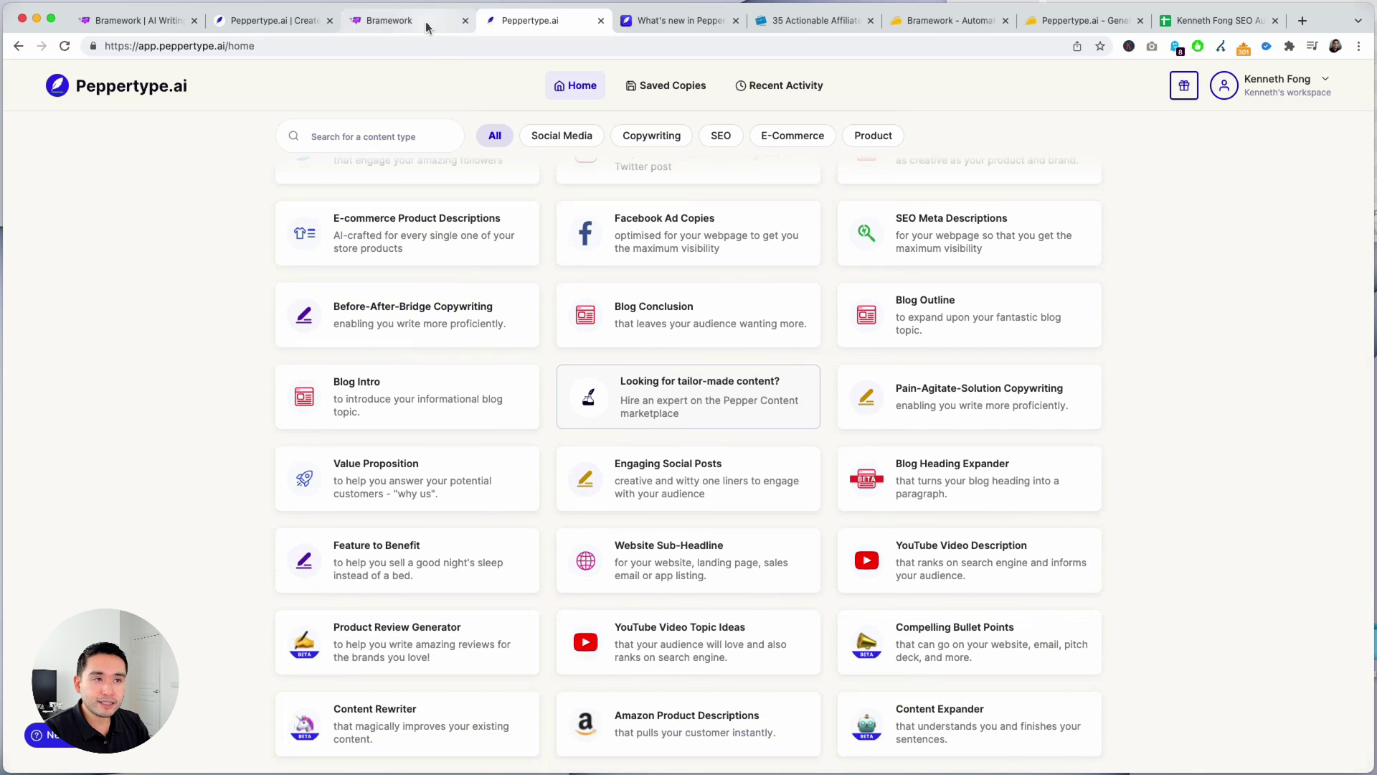
pyautogui.click(423, 20)
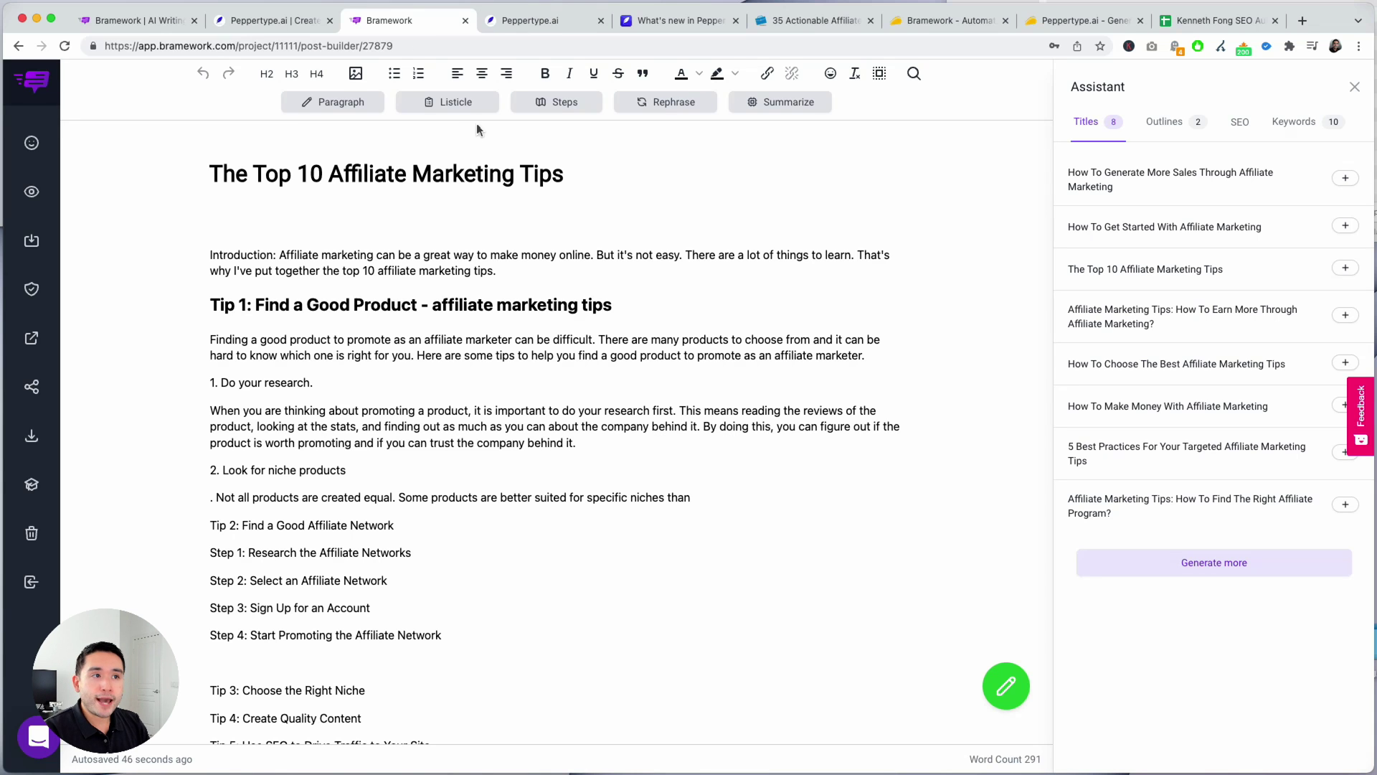
# Go back to Peppertype, then view the 'What's new in Peppertype' page featuring Notes.
pyautogui.click(533, 22)
pyautogui.scroll(7, 421, 323)
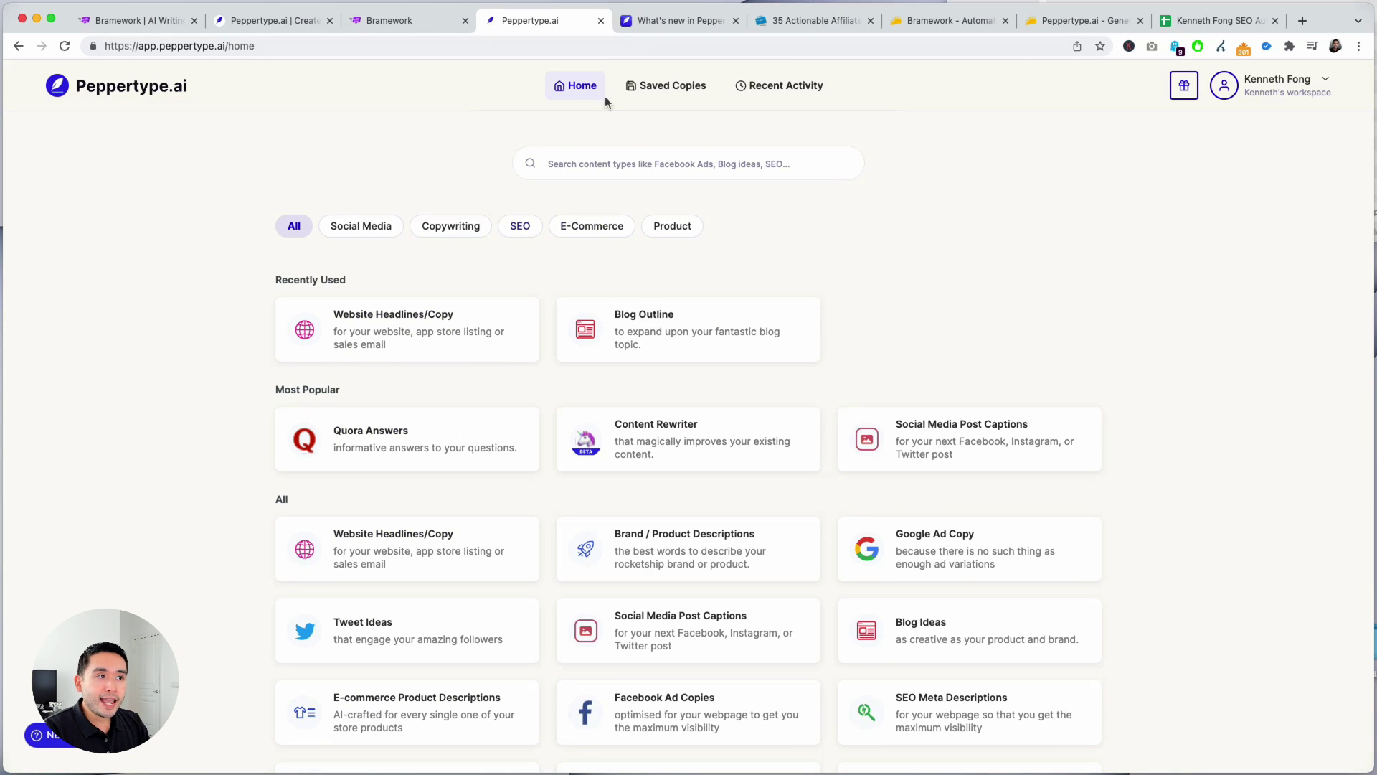
pyautogui.click(653, 22)
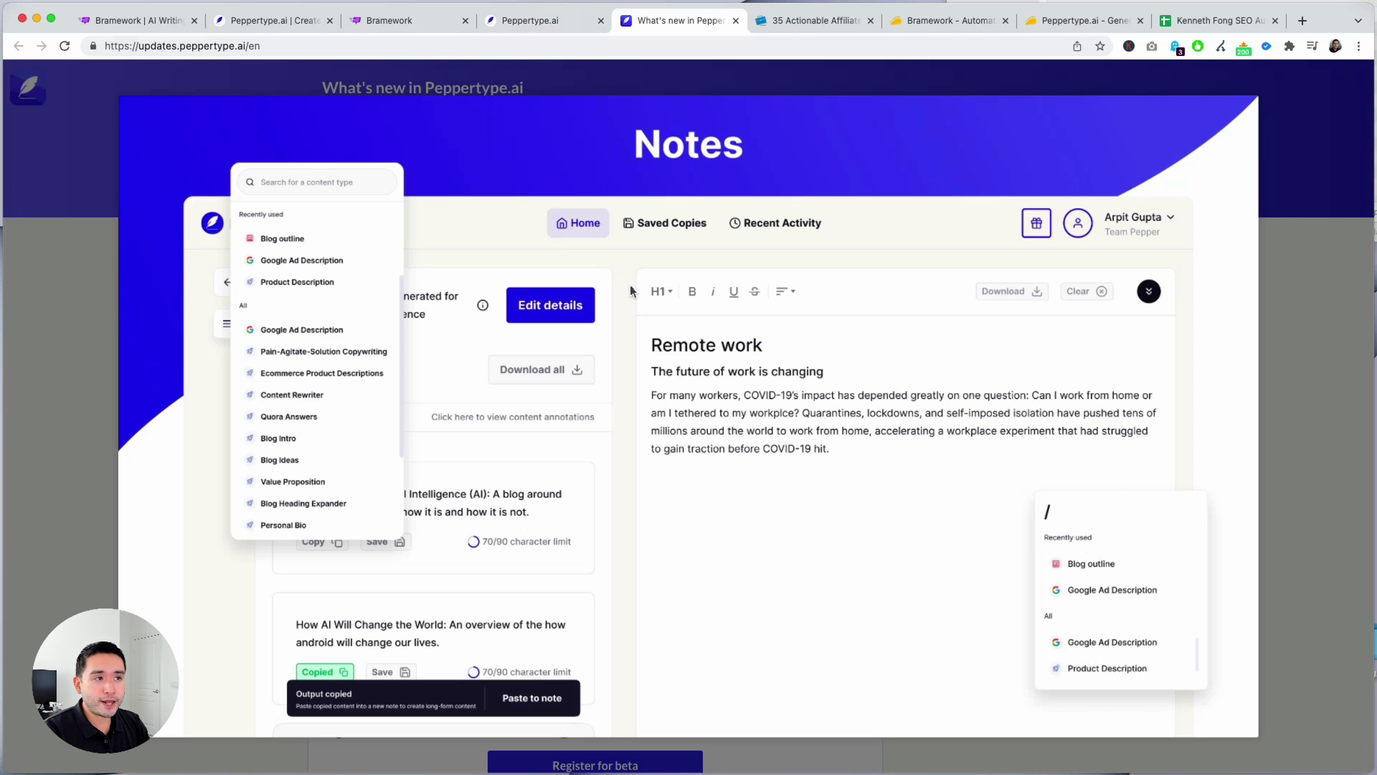
# Return to the Peppertype.ai home page from the updates page.
pyautogui.click(550, 23)
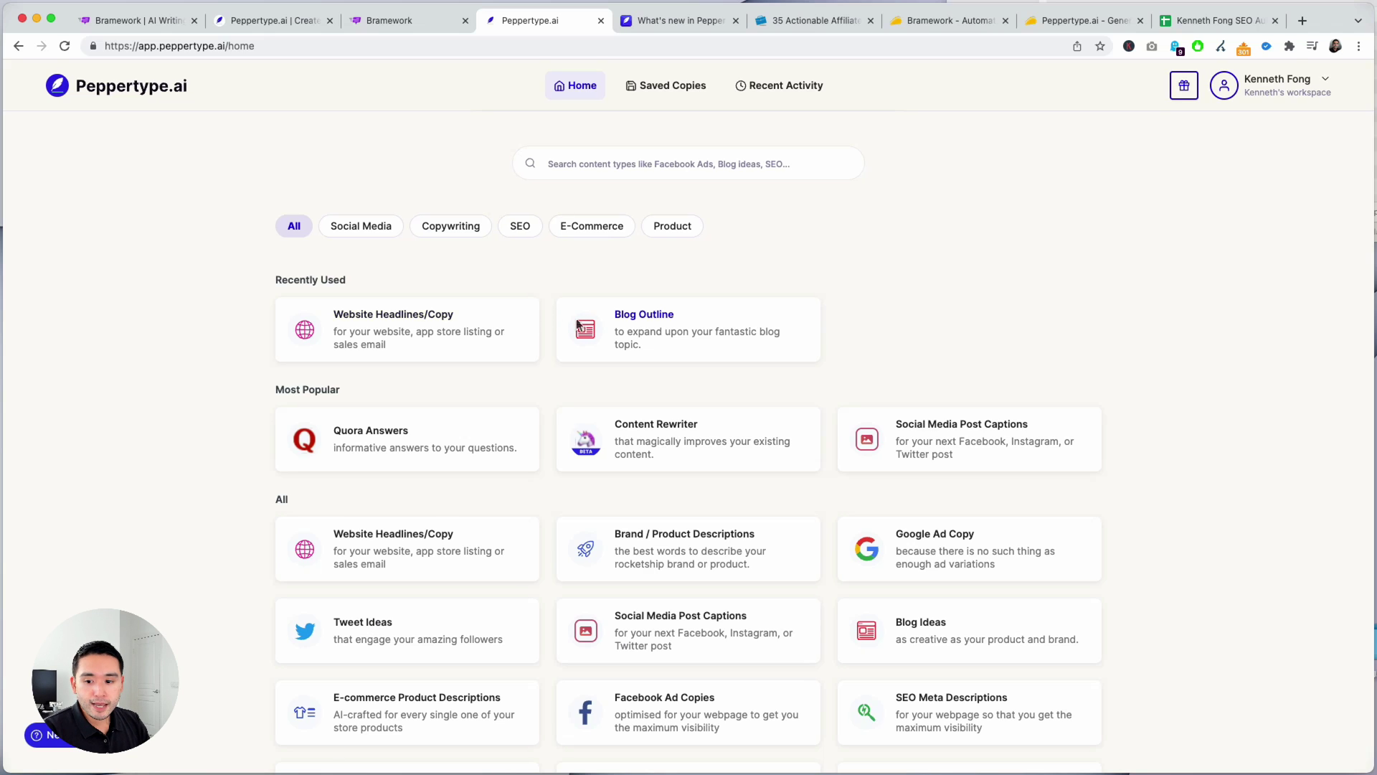
# Open the Website Headlines/Copy form, then select the Bramework title 'The Top 10 Affiliate Marketing Tips'.
pyautogui.click(420, 333)
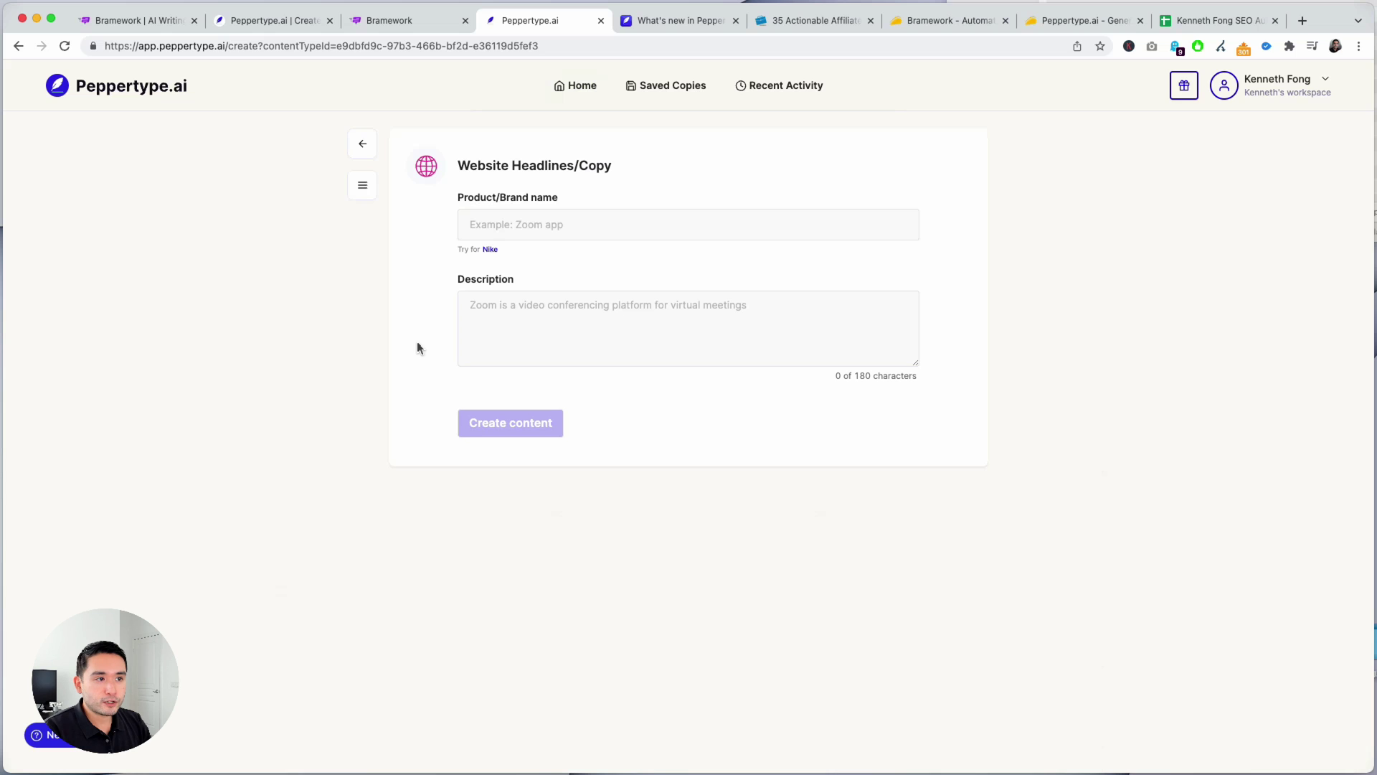
pyautogui.click(405, 21)
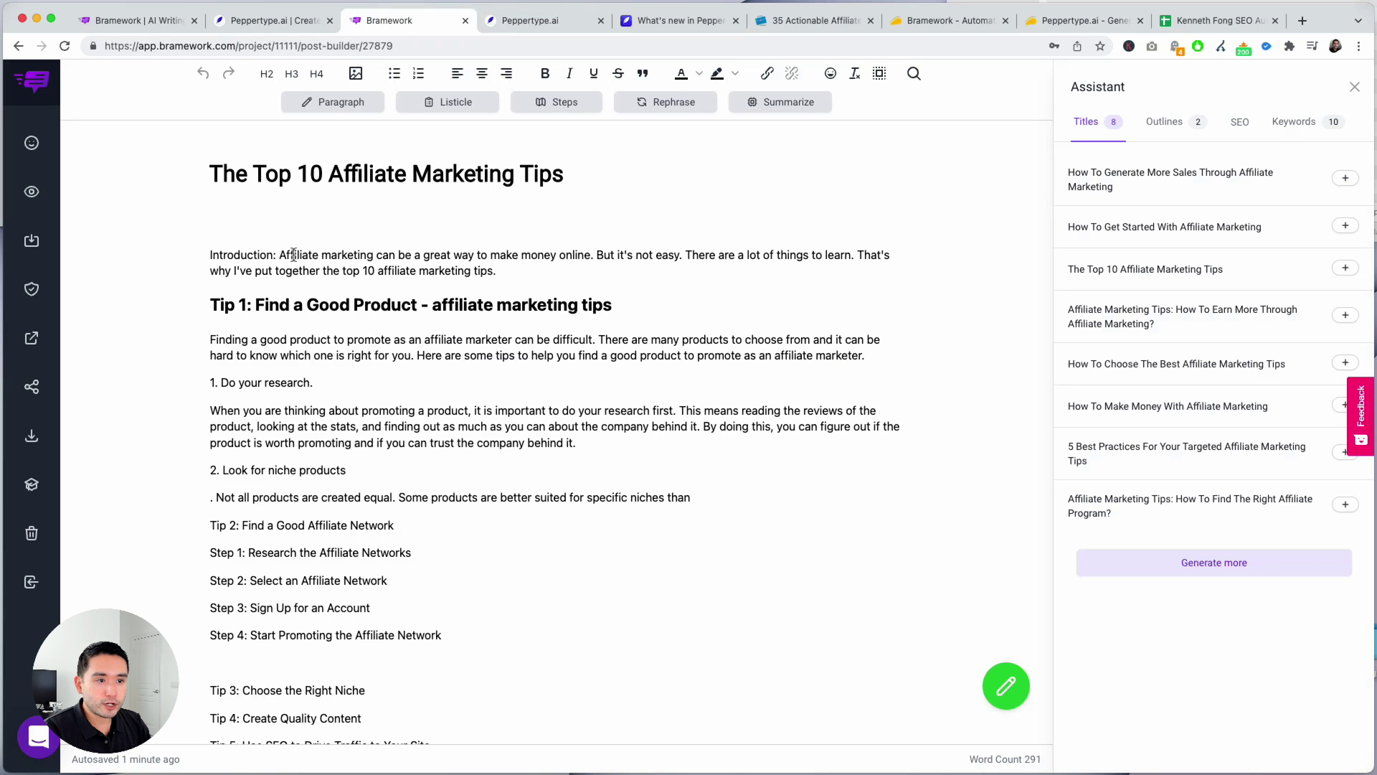
pyautogui.moveTo(212, 174); pyautogui.dragTo(660, 177)
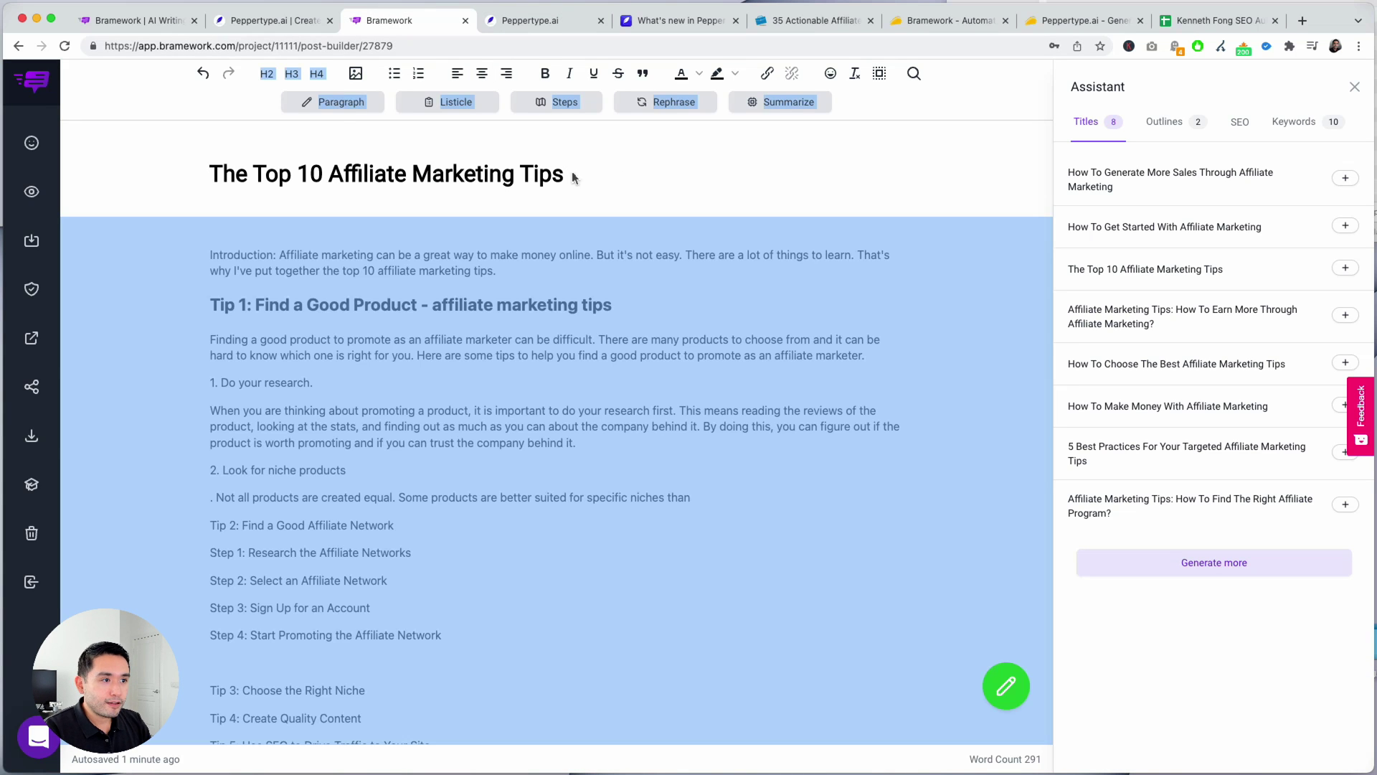
pyautogui.moveTo(572, 176); pyautogui.dragTo(208, 172)
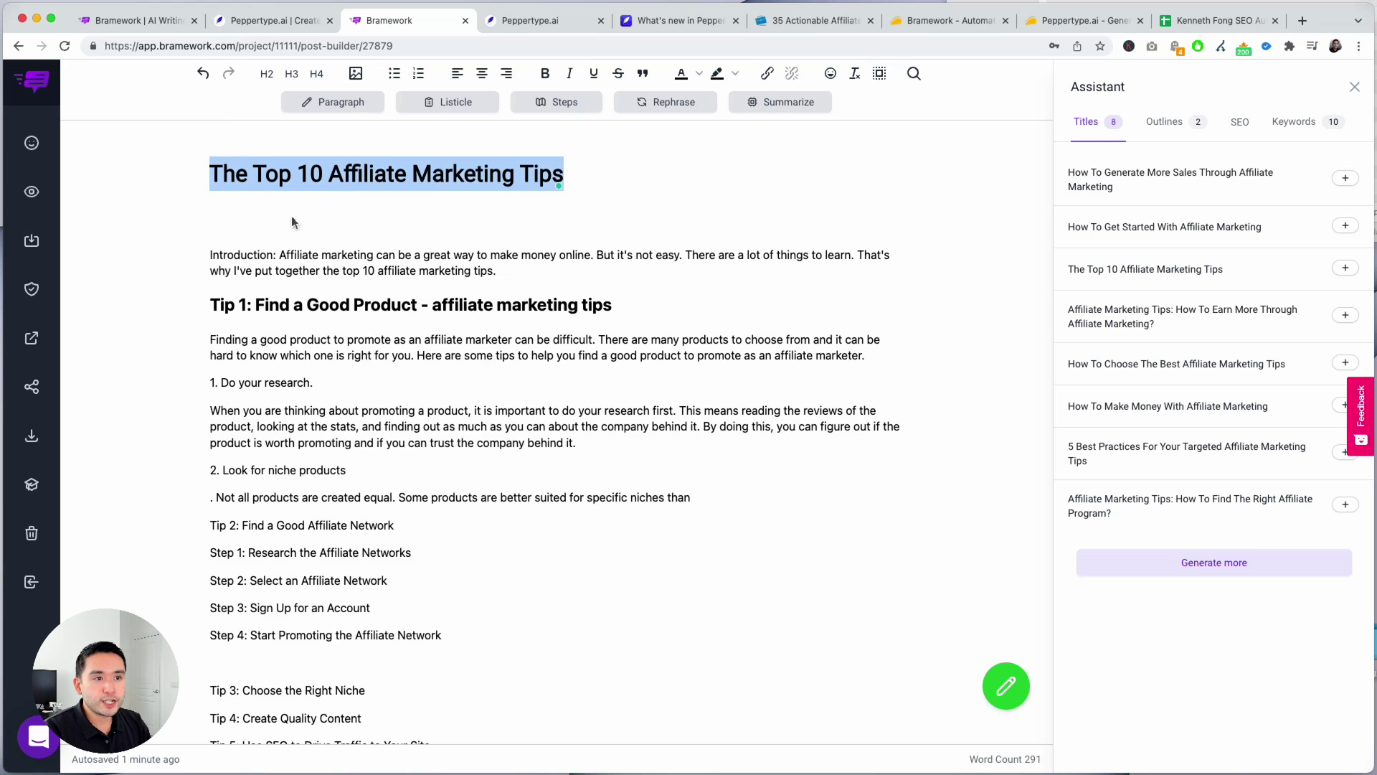
pyautogui.click(526, 24)
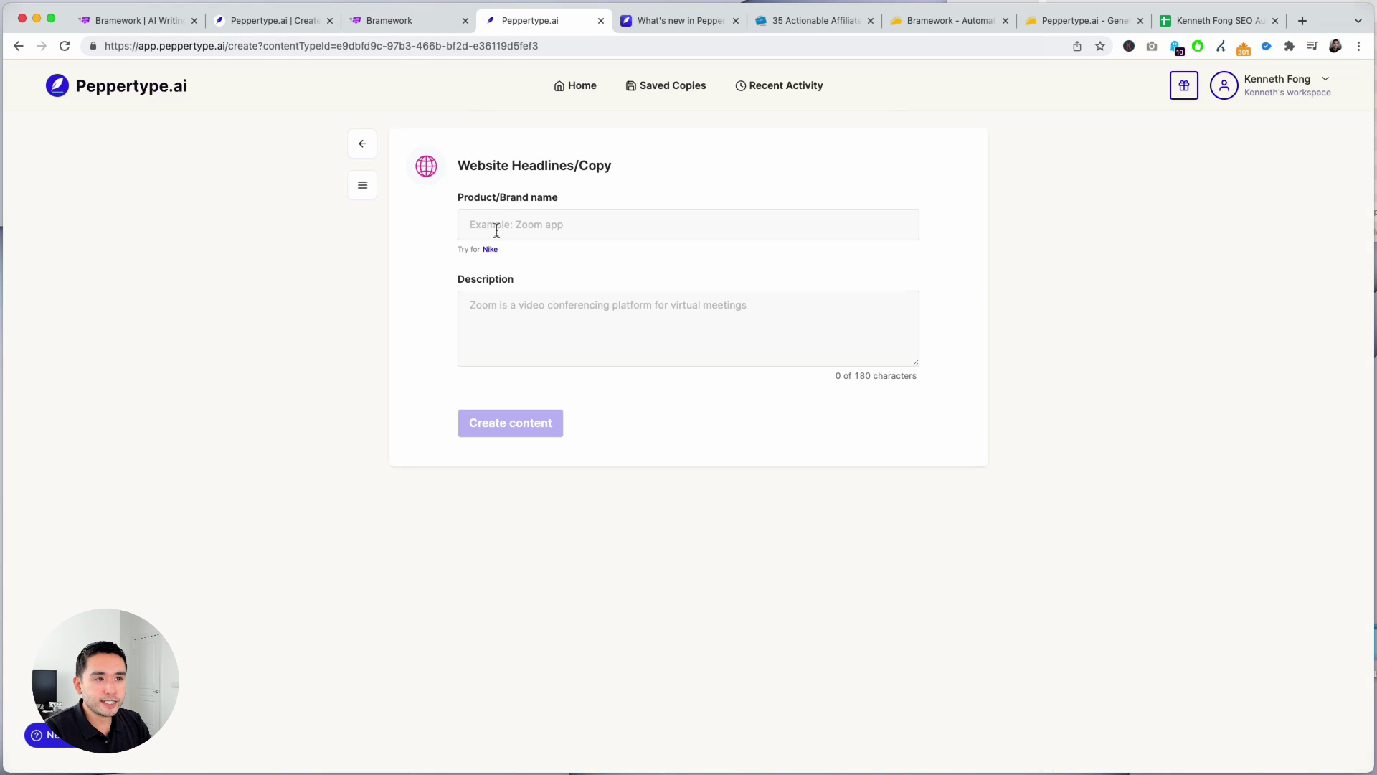
pyautogui.click(390, 21)
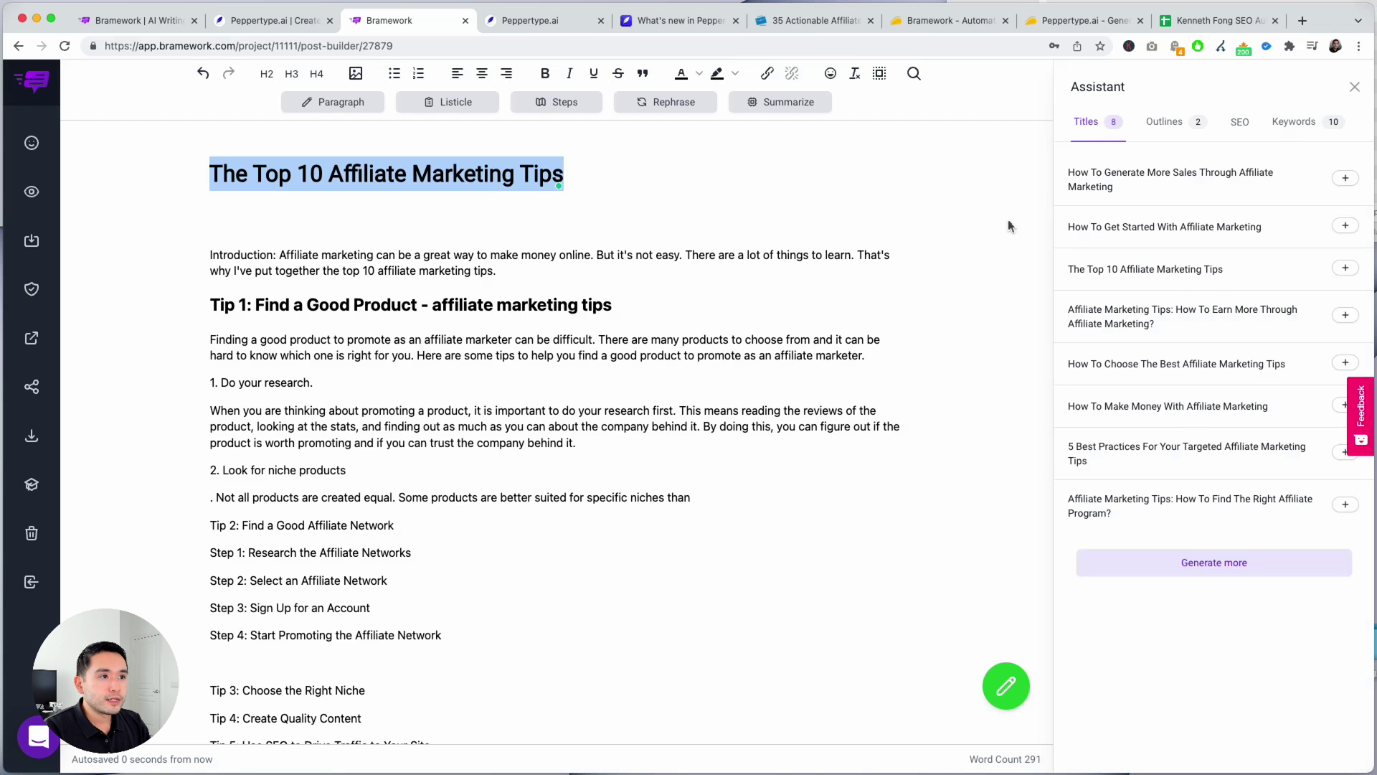
# Autofill the Website Headlines/Copy form with the 'affiliate marketing tips' entry.
pyautogui.click(537, 23)
pyautogui.click(537, 227)
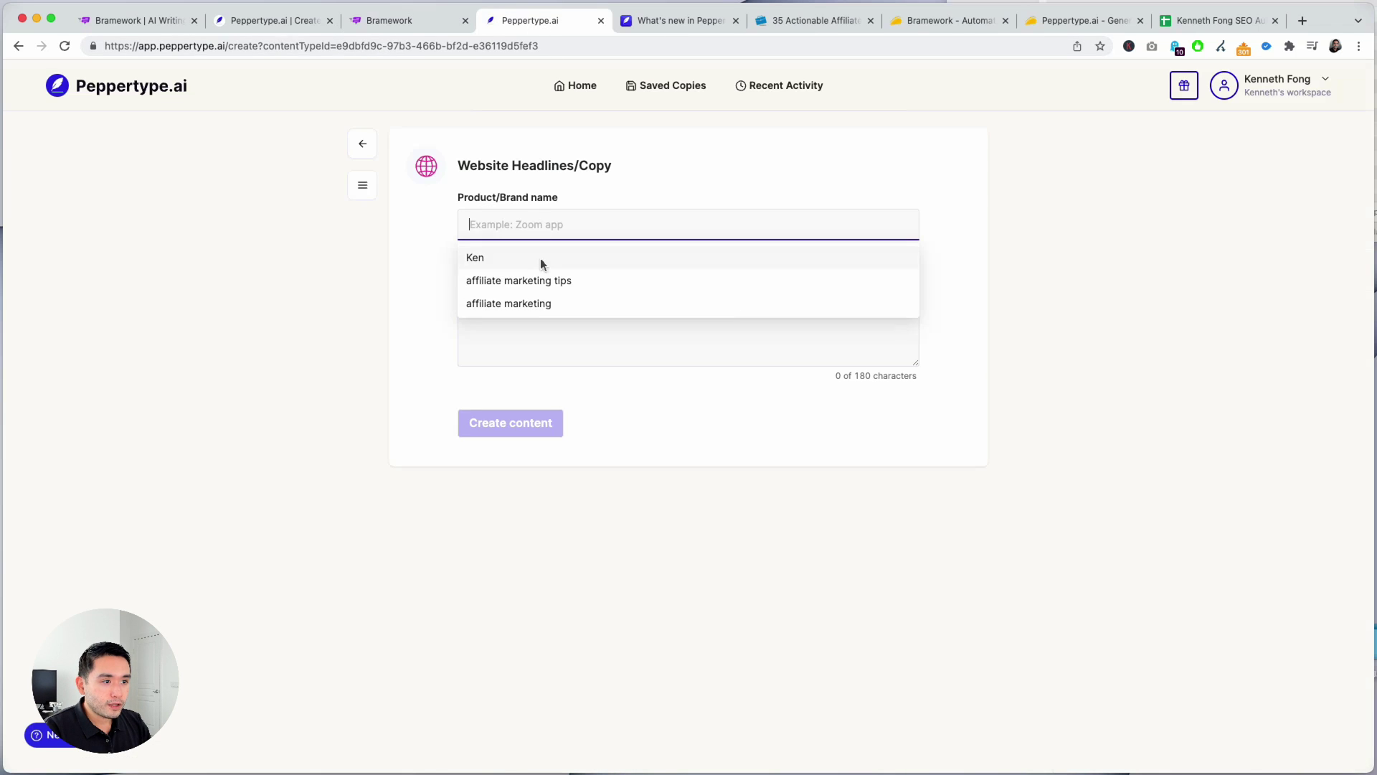
pyautogui.click(554, 280)
# Add 'important' and 'easily and quickly.' to the description and generate the headlines.
pyautogui.click(488, 306)
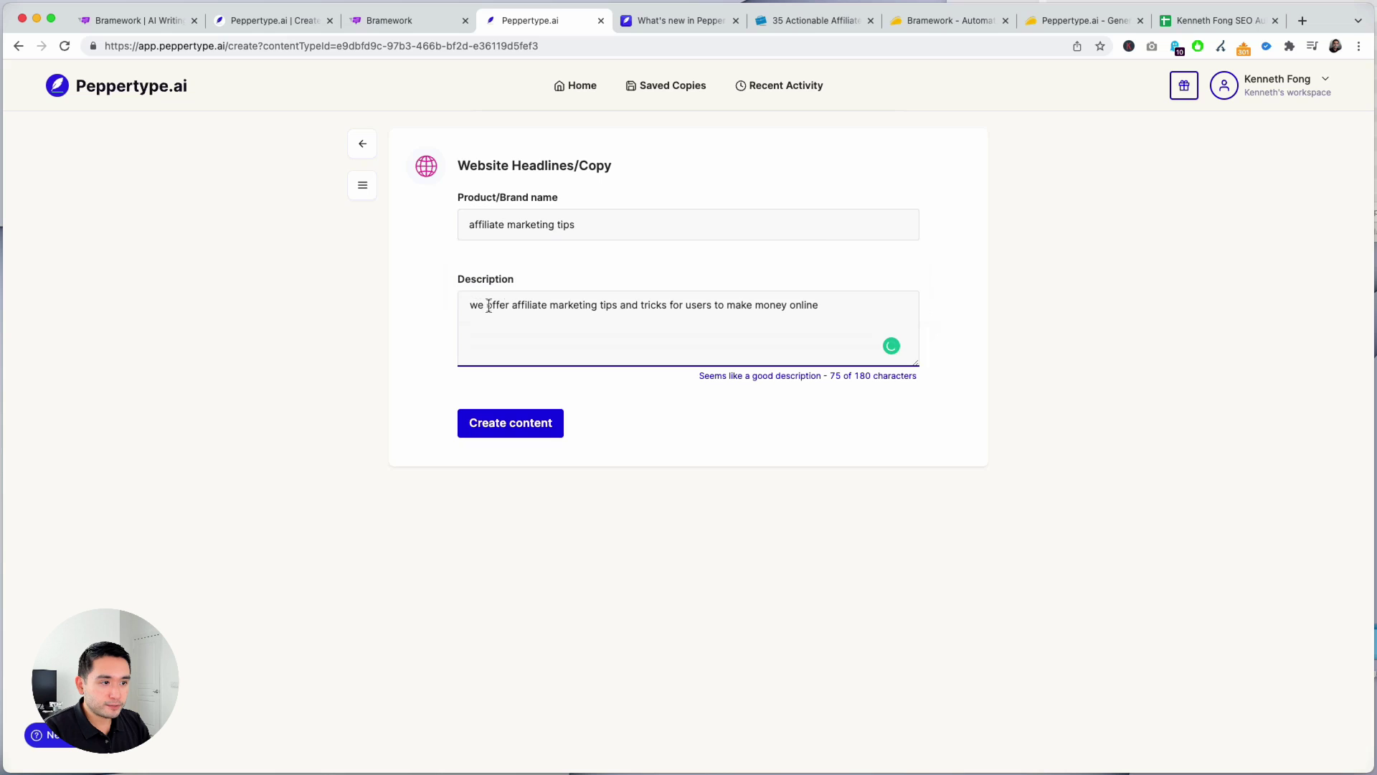
pyautogui.click(510, 305)
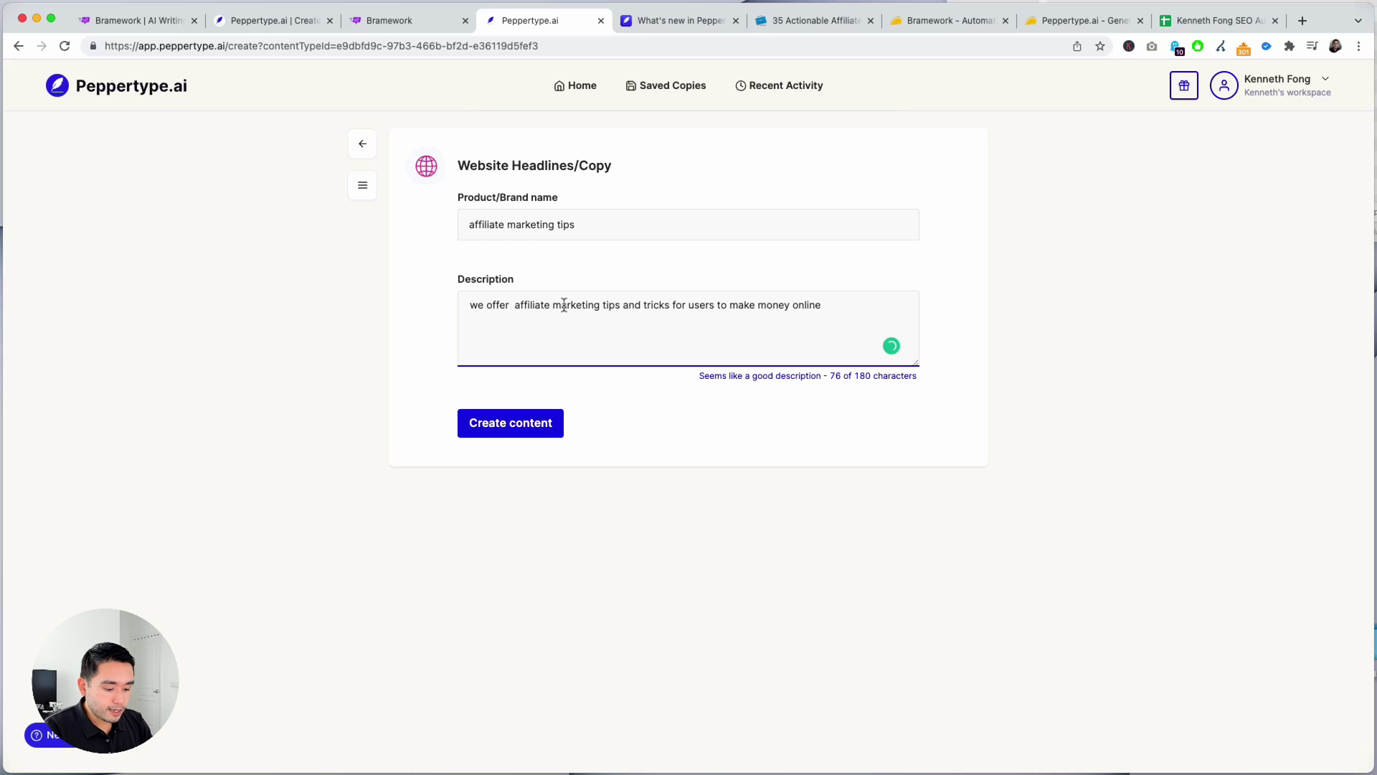
pyautogui.write('important')
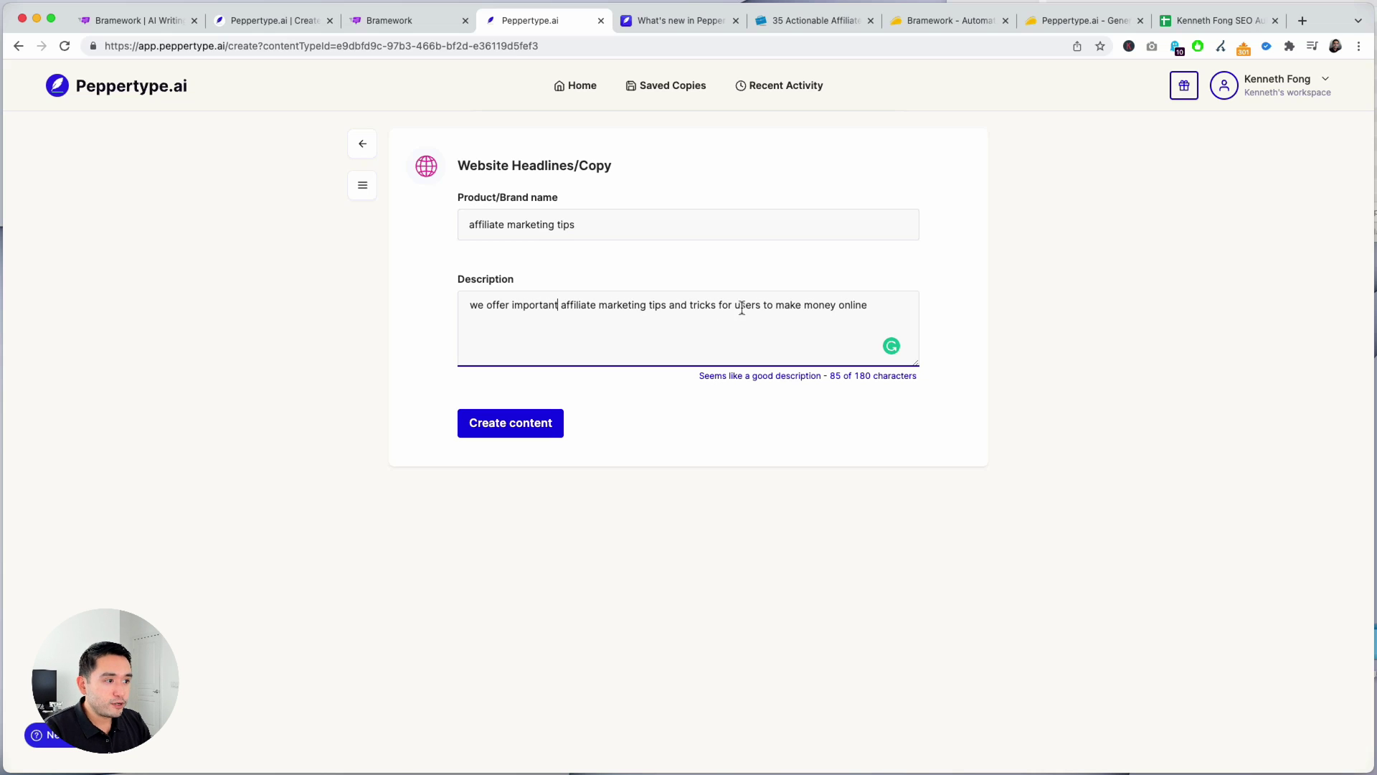
pyautogui.click(881, 305)
pyautogui.write('ea')
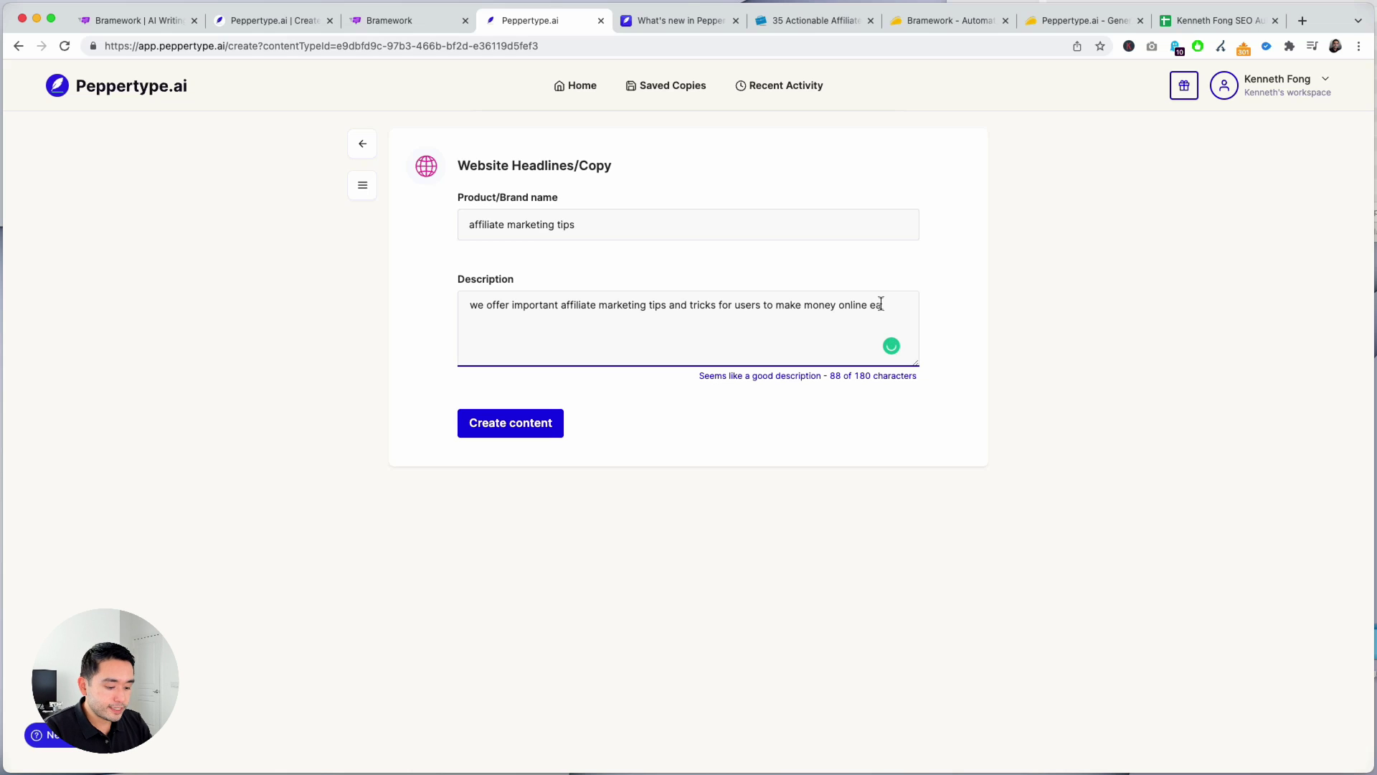
pyautogui.write('sily and quickly.')
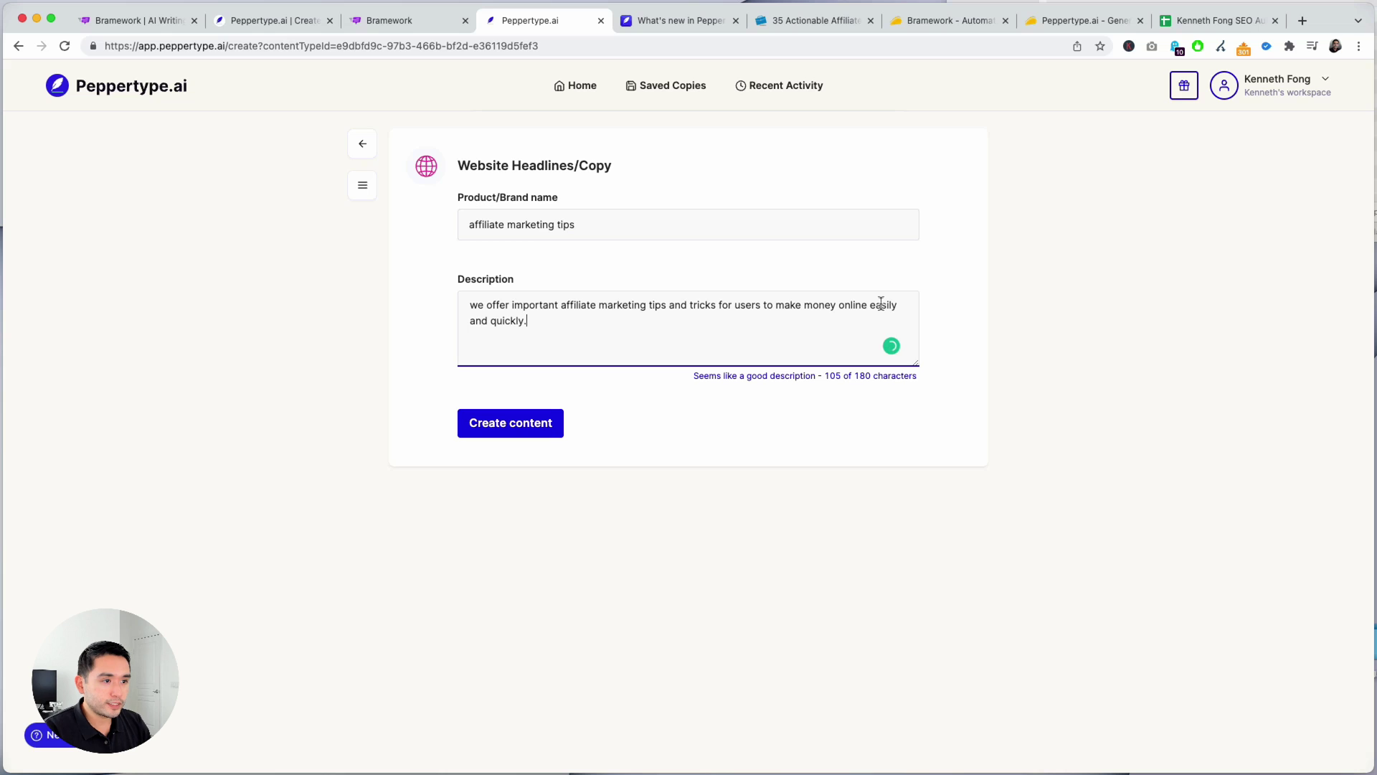
pyautogui.click(531, 430)
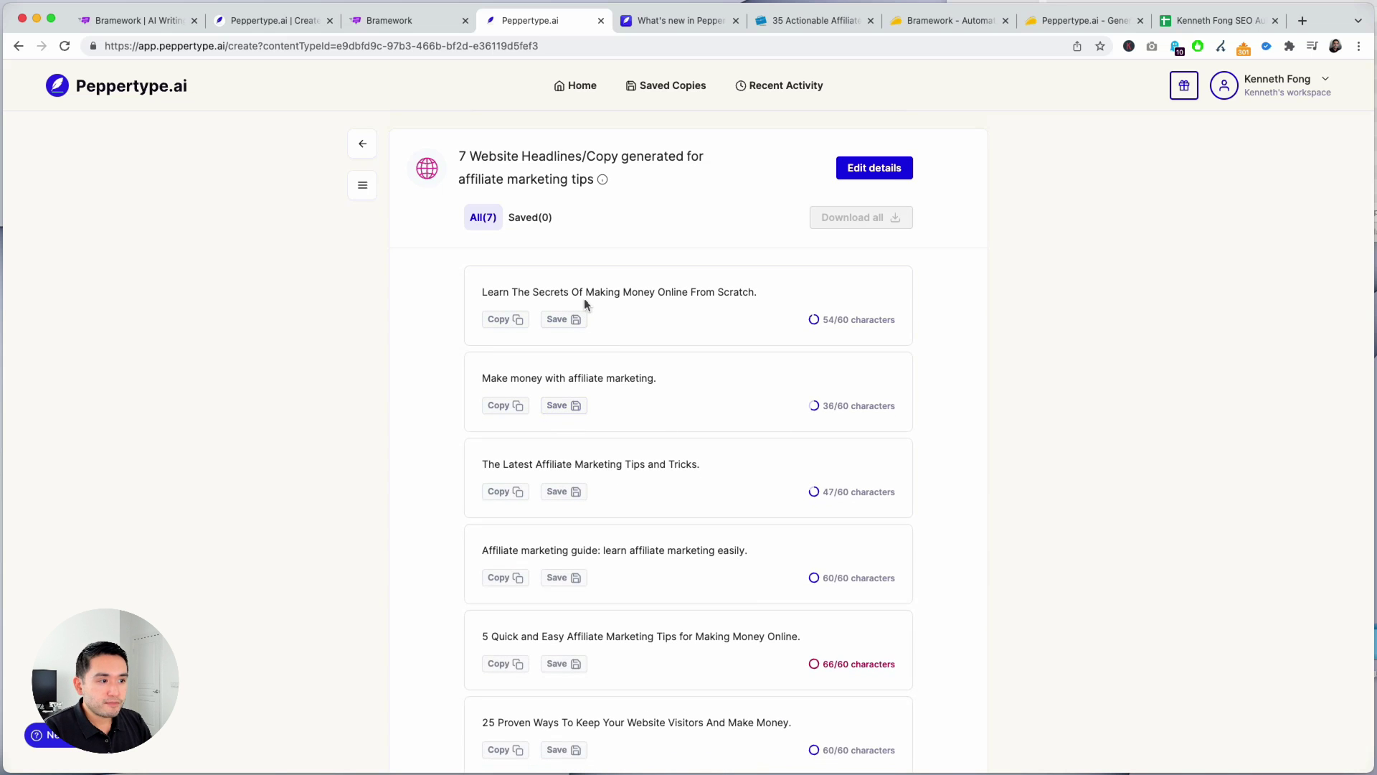
# Review the seven generated headlines, compare with the Bramework draft, then go back from the results.
pyautogui.scroll(-3, 657, 319)
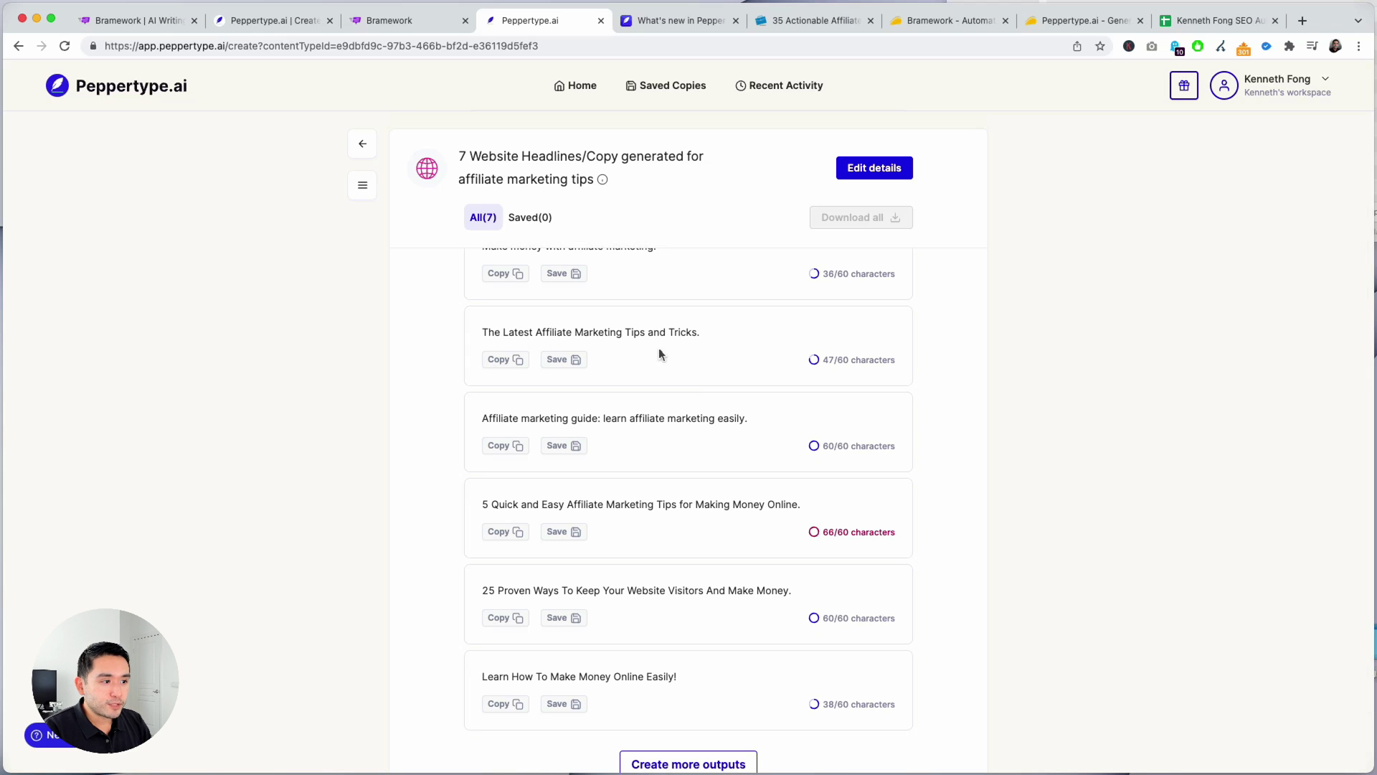
pyautogui.scroll(-1, 674, 355)
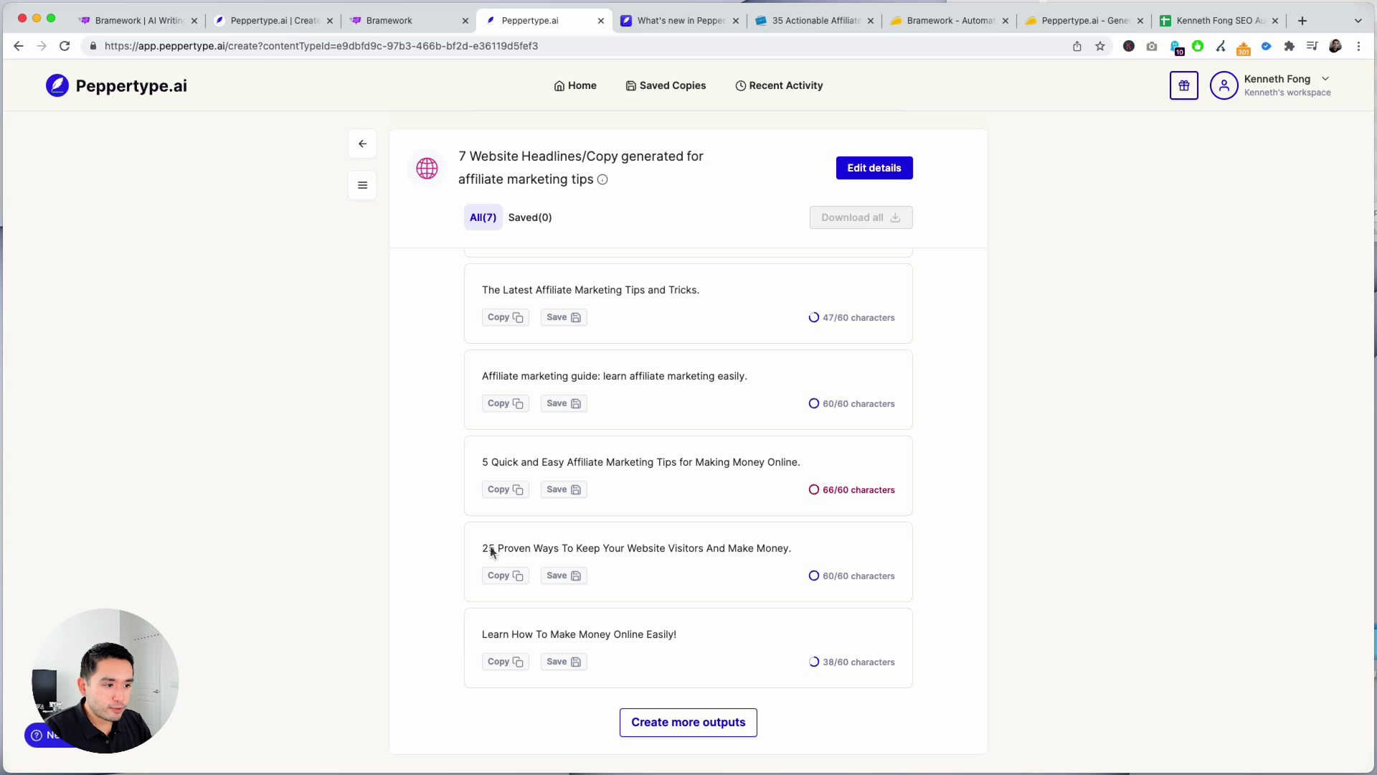
pyautogui.click(653, 596)
pyautogui.click(510, 634)
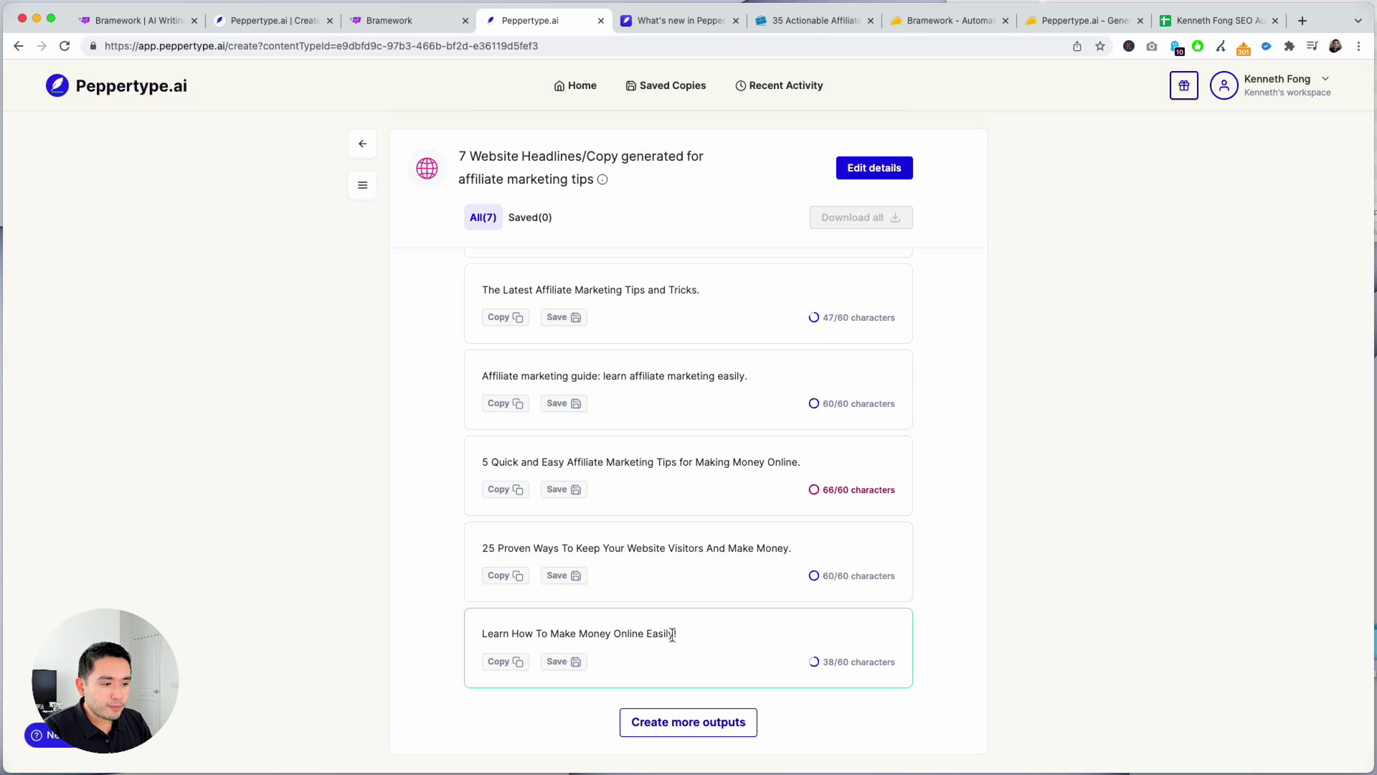
pyautogui.click(407, 32)
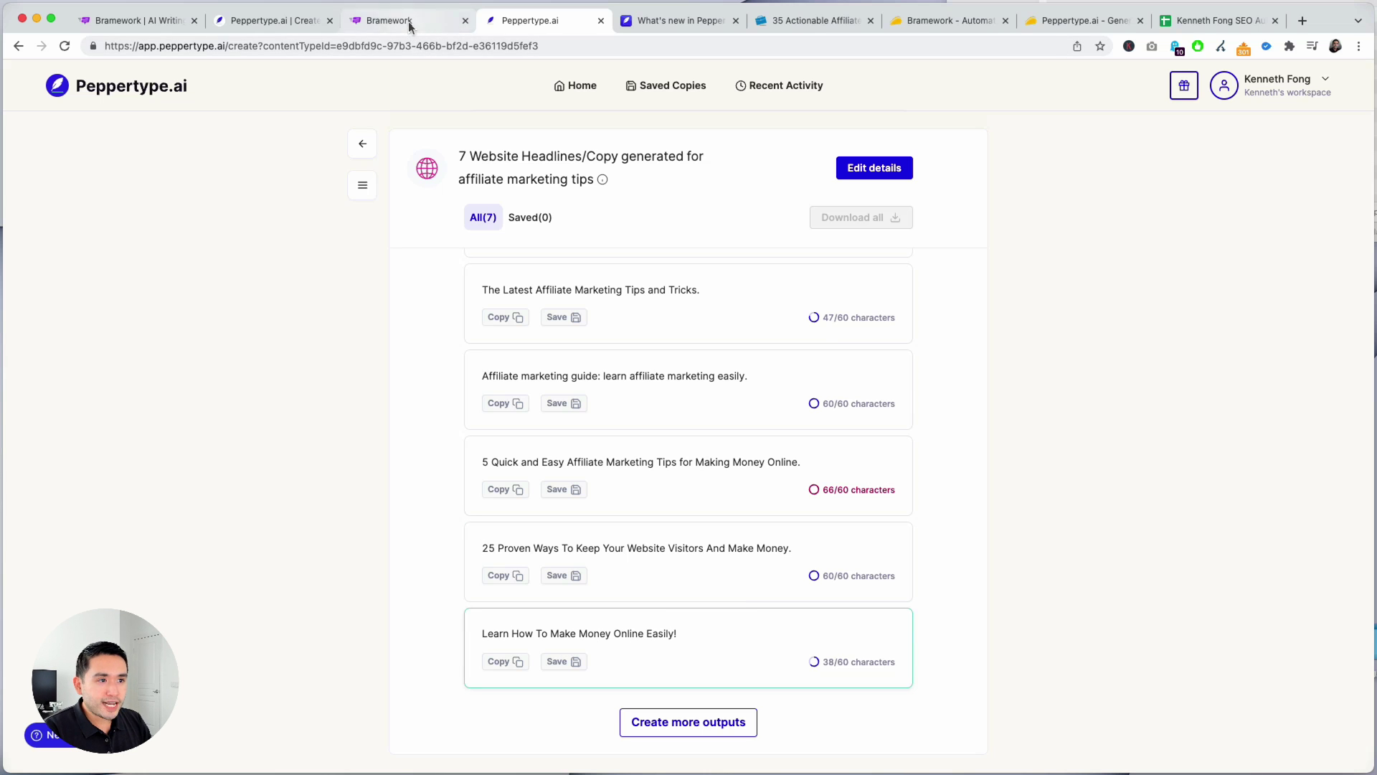
pyautogui.click(521, 20)
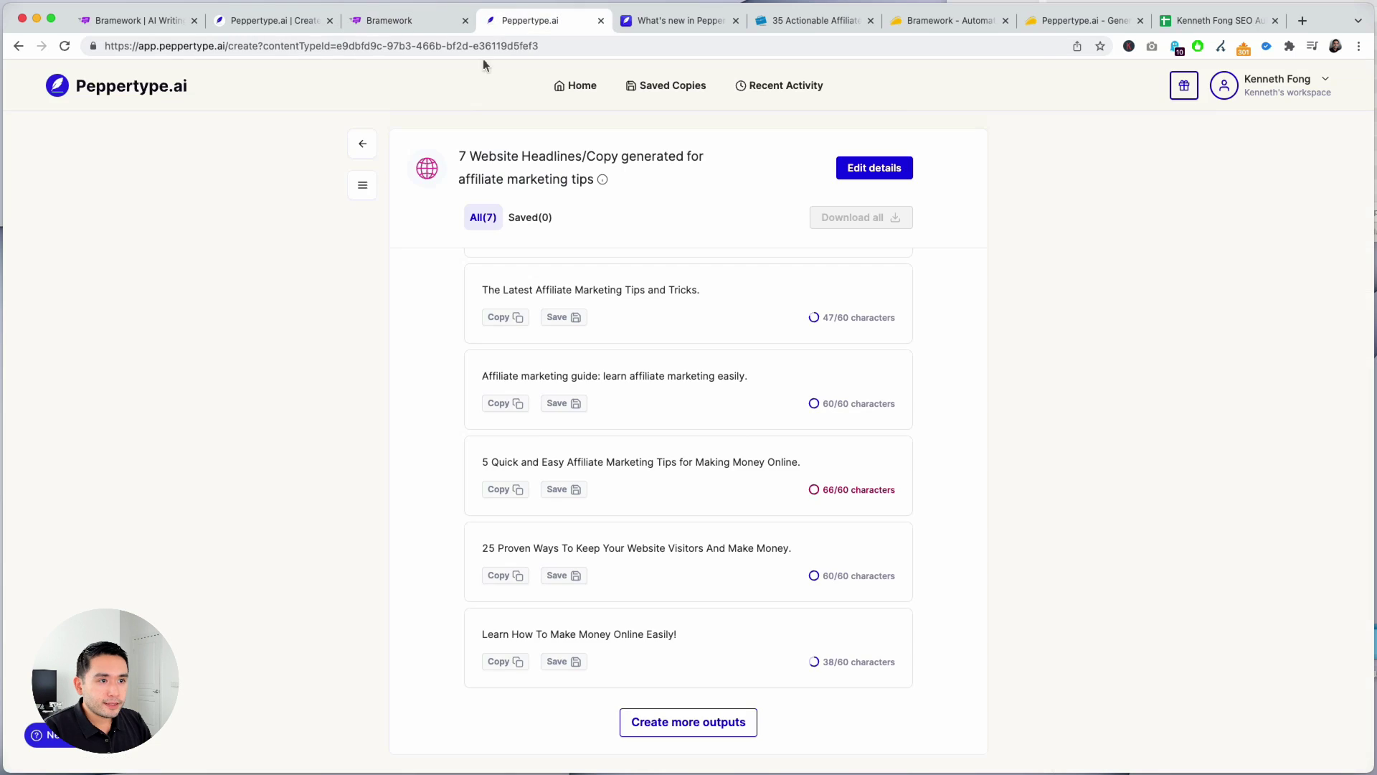
pyautogui.click(363, 142)
# Go to the Peppertype home page and search content types for 'tit', then 'head'.
pyautogui.click(361, 145)
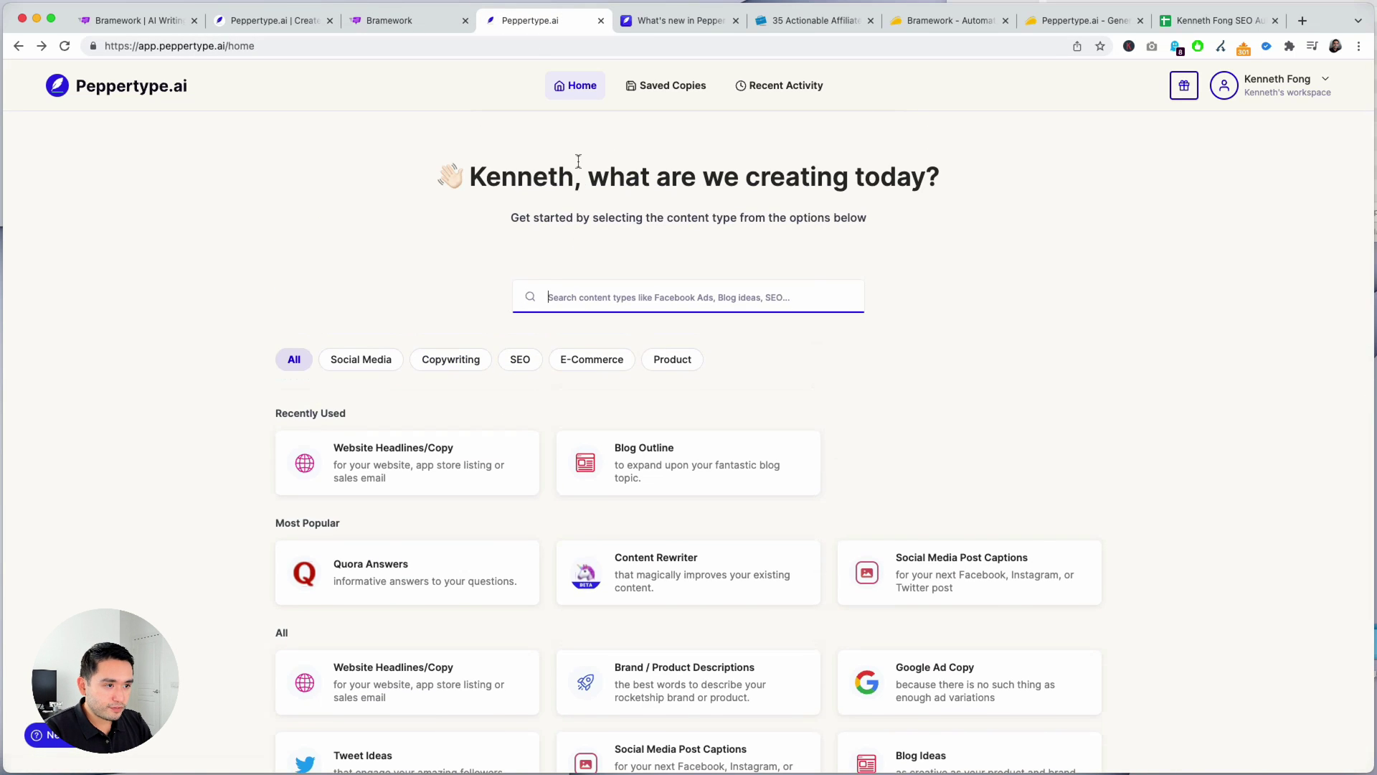
pyautogui.write('tit')
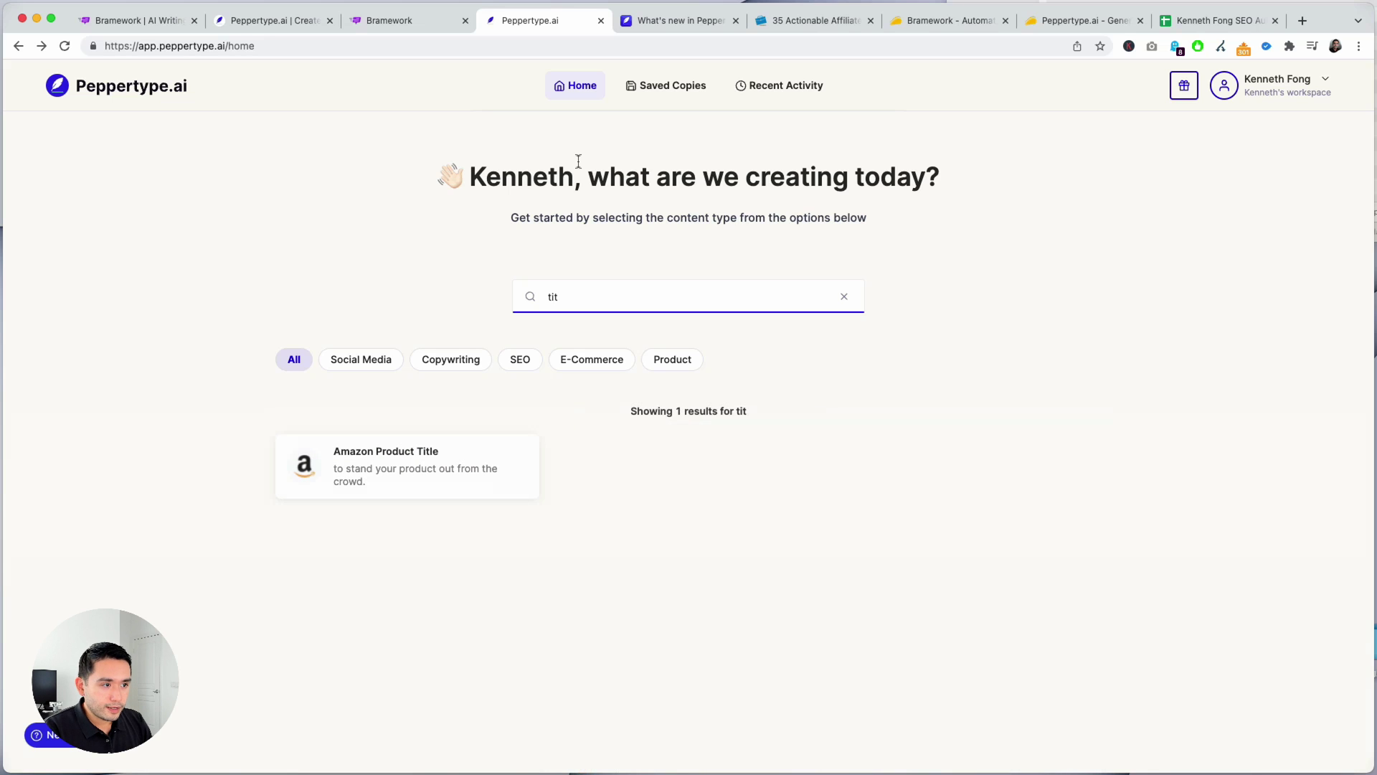
pyautogui.click(374, 20)
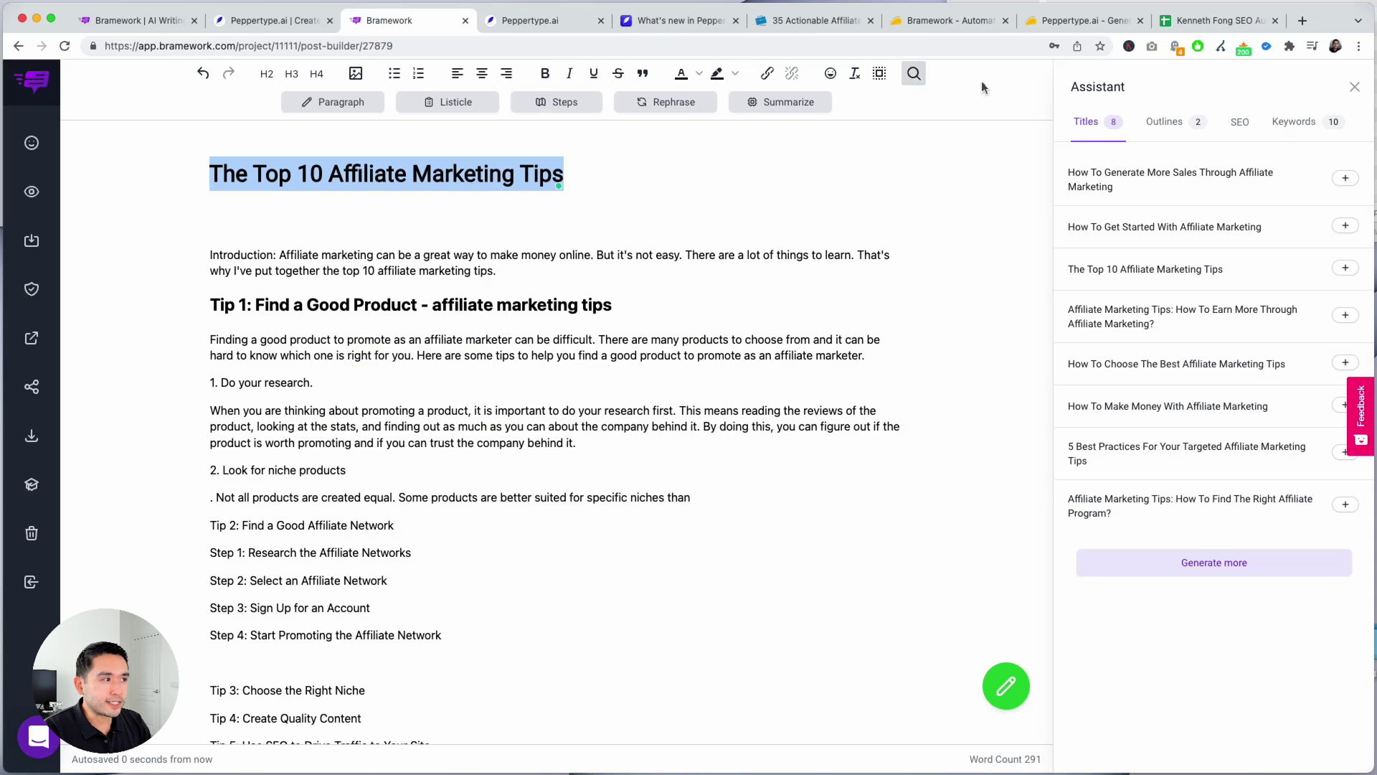
pyautogui.click(502, 20)
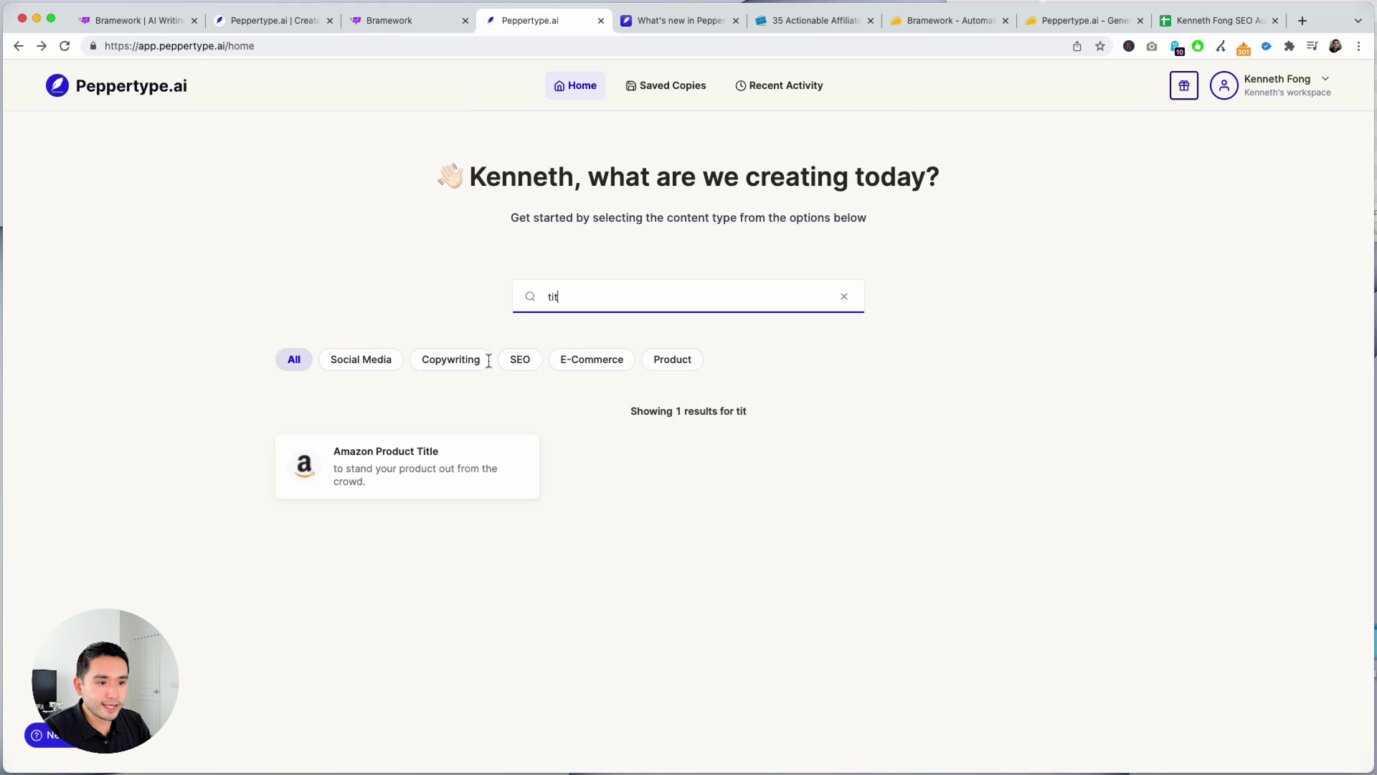
pyautogui.moveTo(574, 293); pyautogui.dragTo(480, 290)
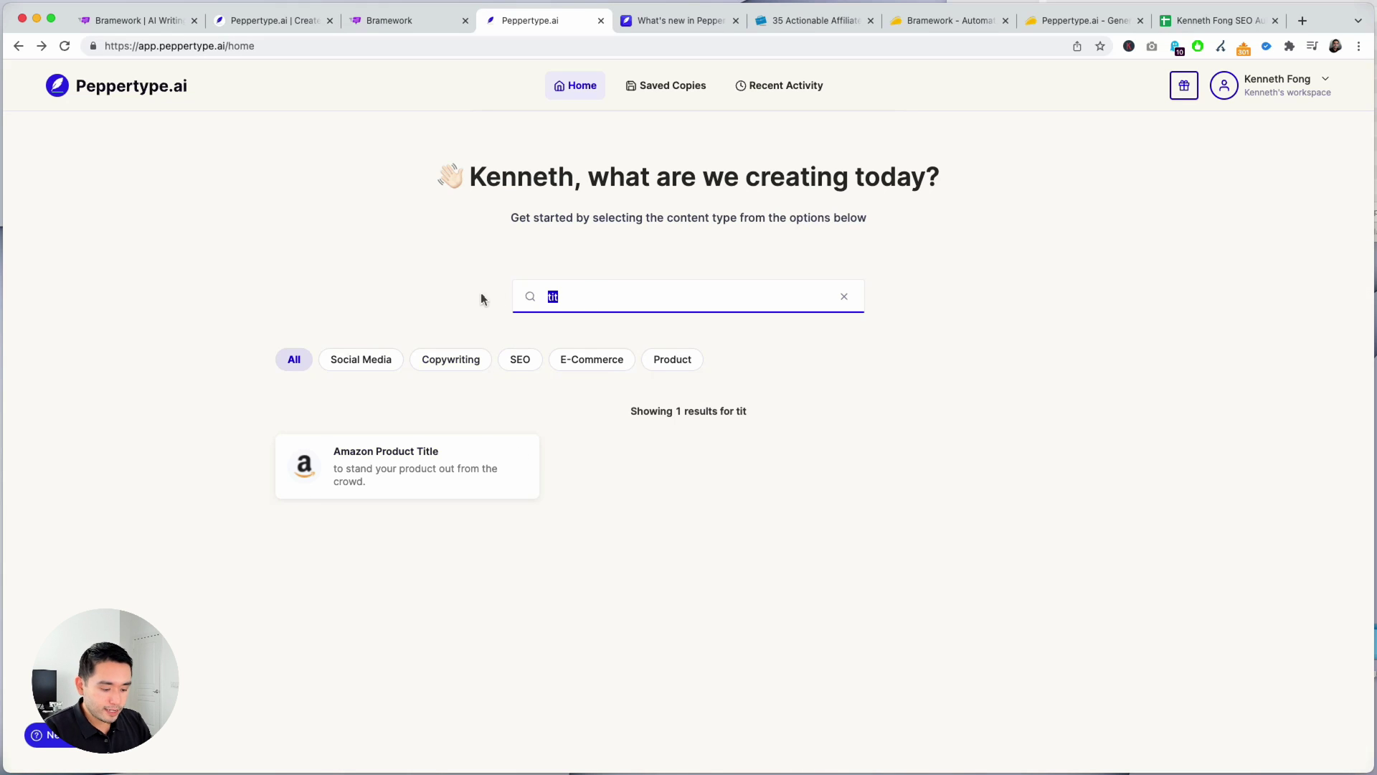
pyautogui.write('head')
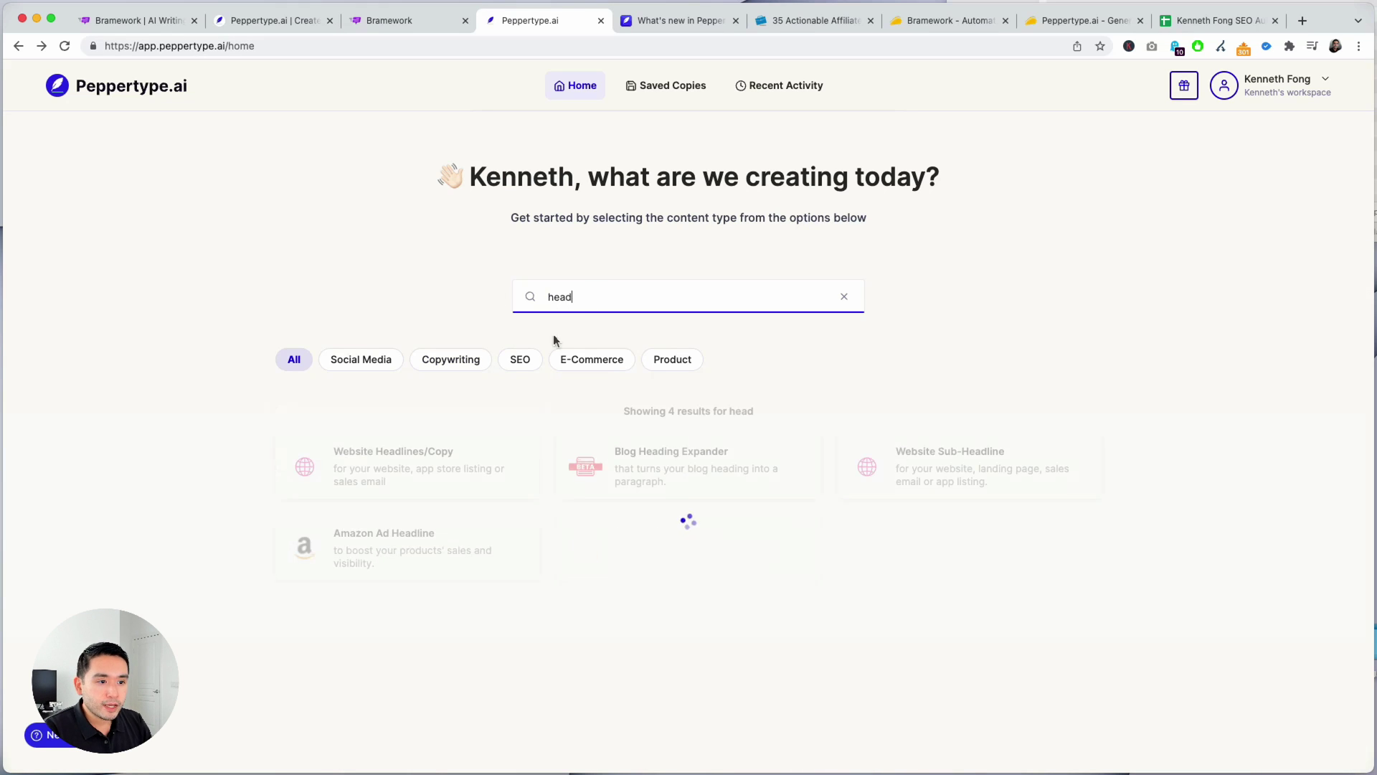
# Filter to SEO types, open Blog Ideas, and bring up the product-name autofill suggestions.
pyautogui.click(517, 360)
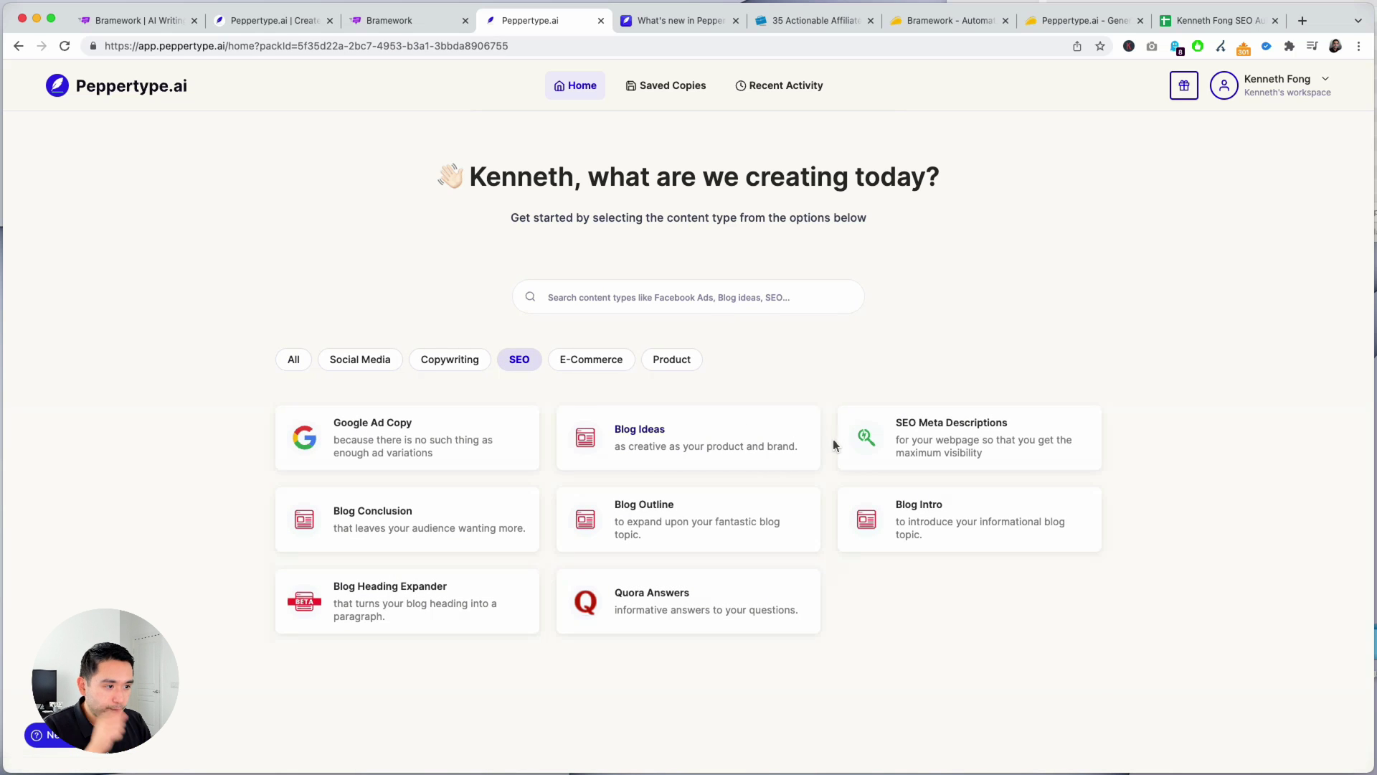
pyautogui.click(682, 435)
pyautogui.click(509, 224)
# Fill the Blog Ideas form with the 'affiliate marketing tips' entry and generate ideas.
pyautogui.click(539, 300)
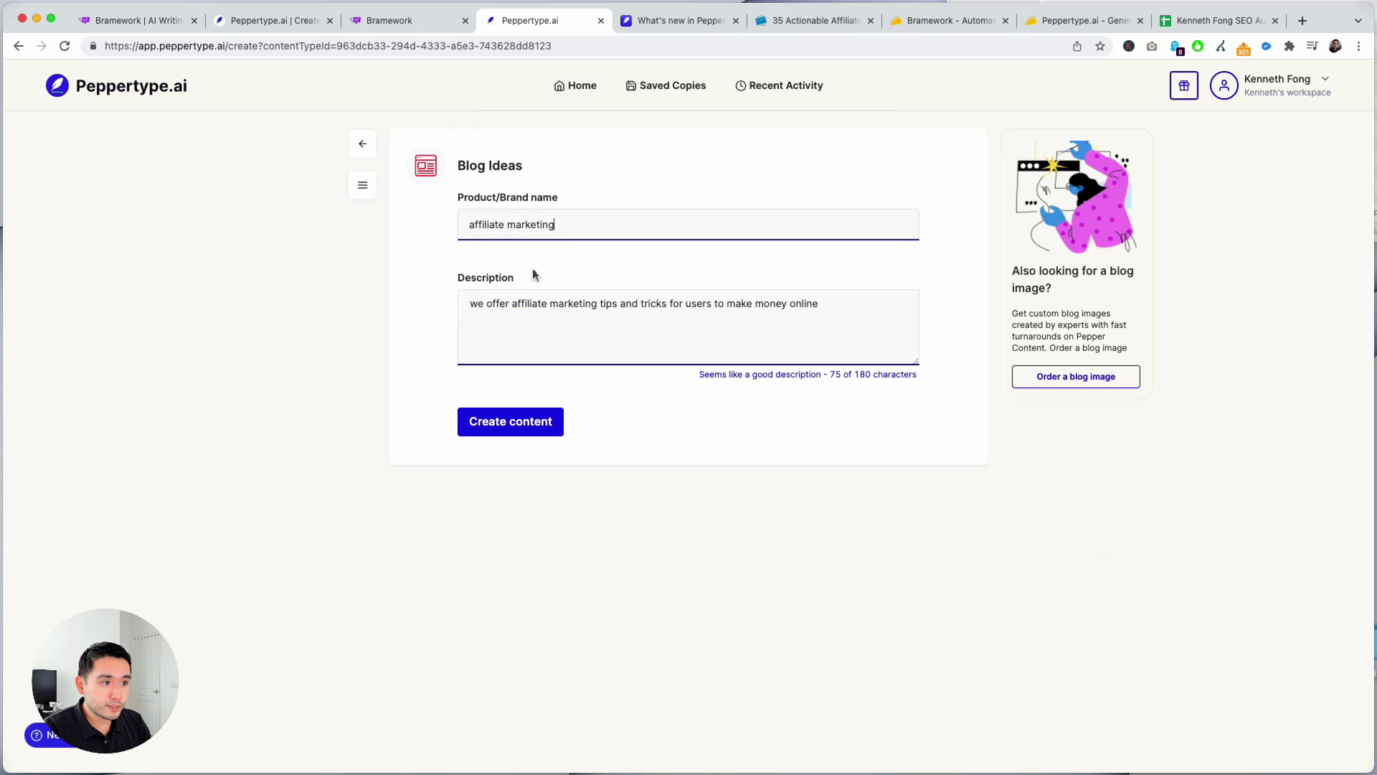
pyautogui.click(539, 257)
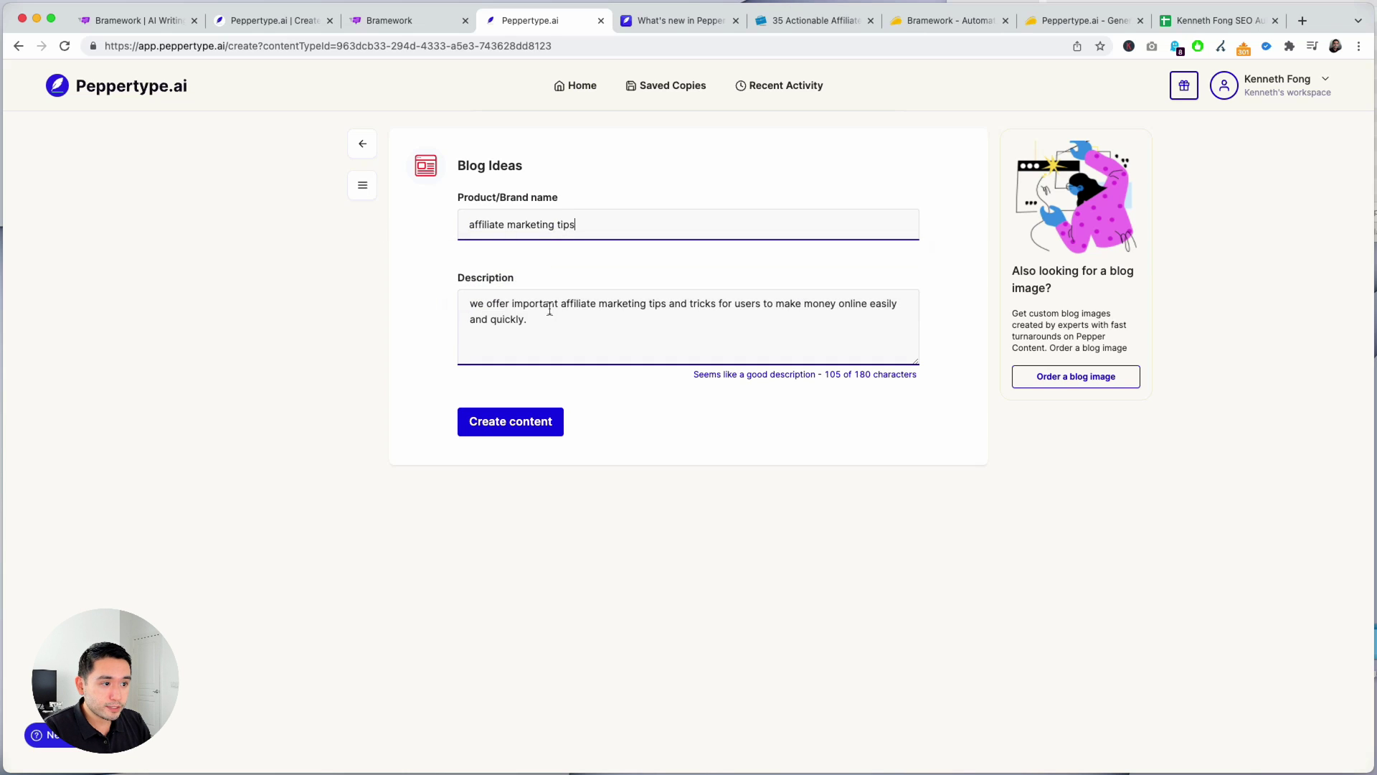
pyautogui.click(526, 433)
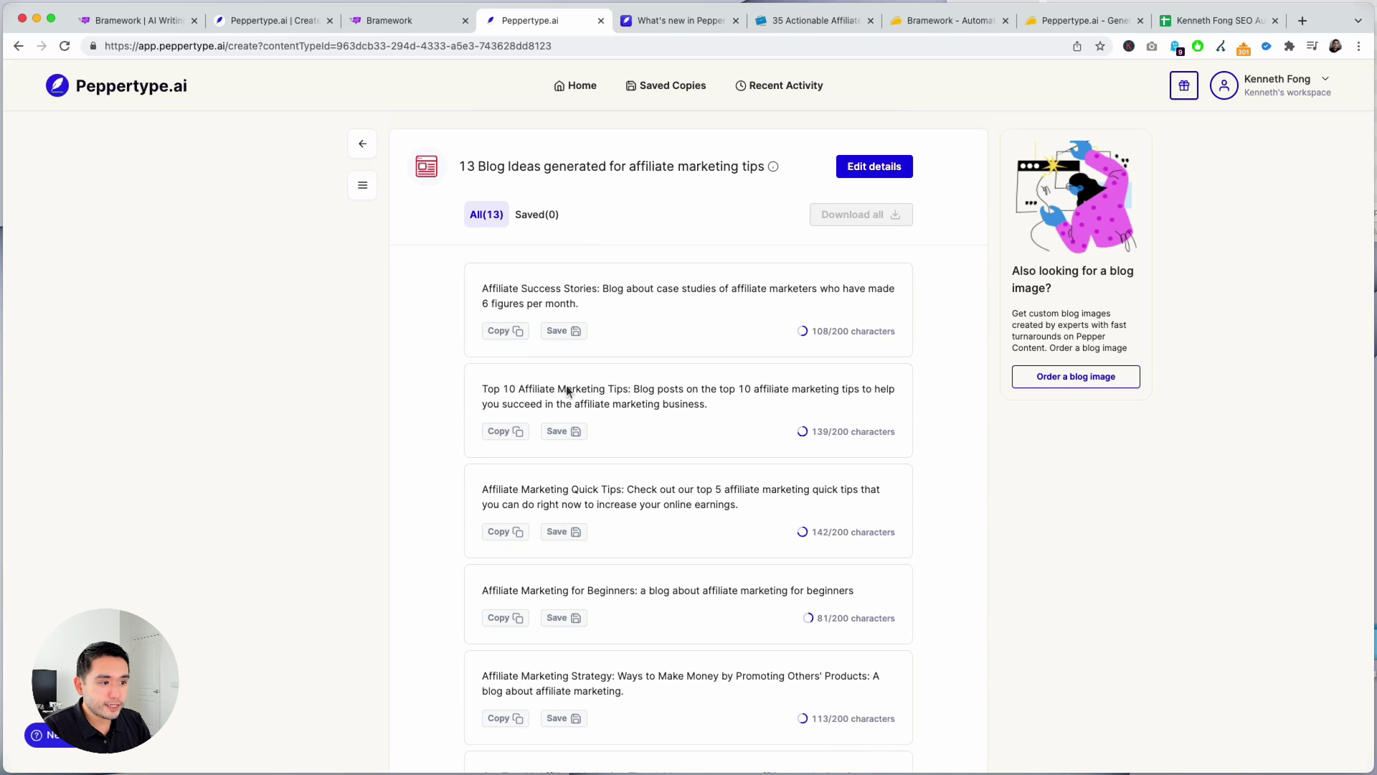
# Scroll through the 13 generated blog ideas, then switch to the Bramework draft.
pyautogui.moveTo(487, 388); pyautogui.dragTo(714, 397)
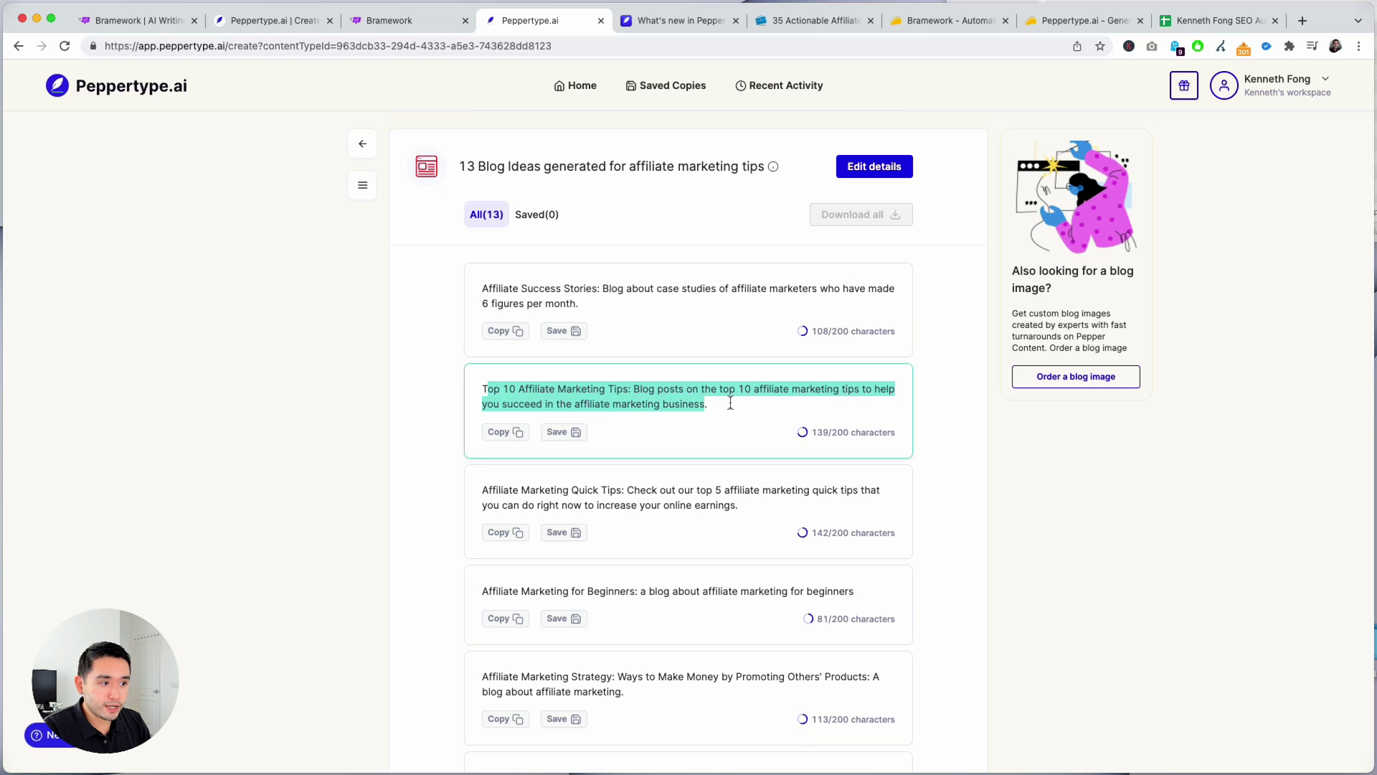
pyautogui.scroll(-1, 725, 400)
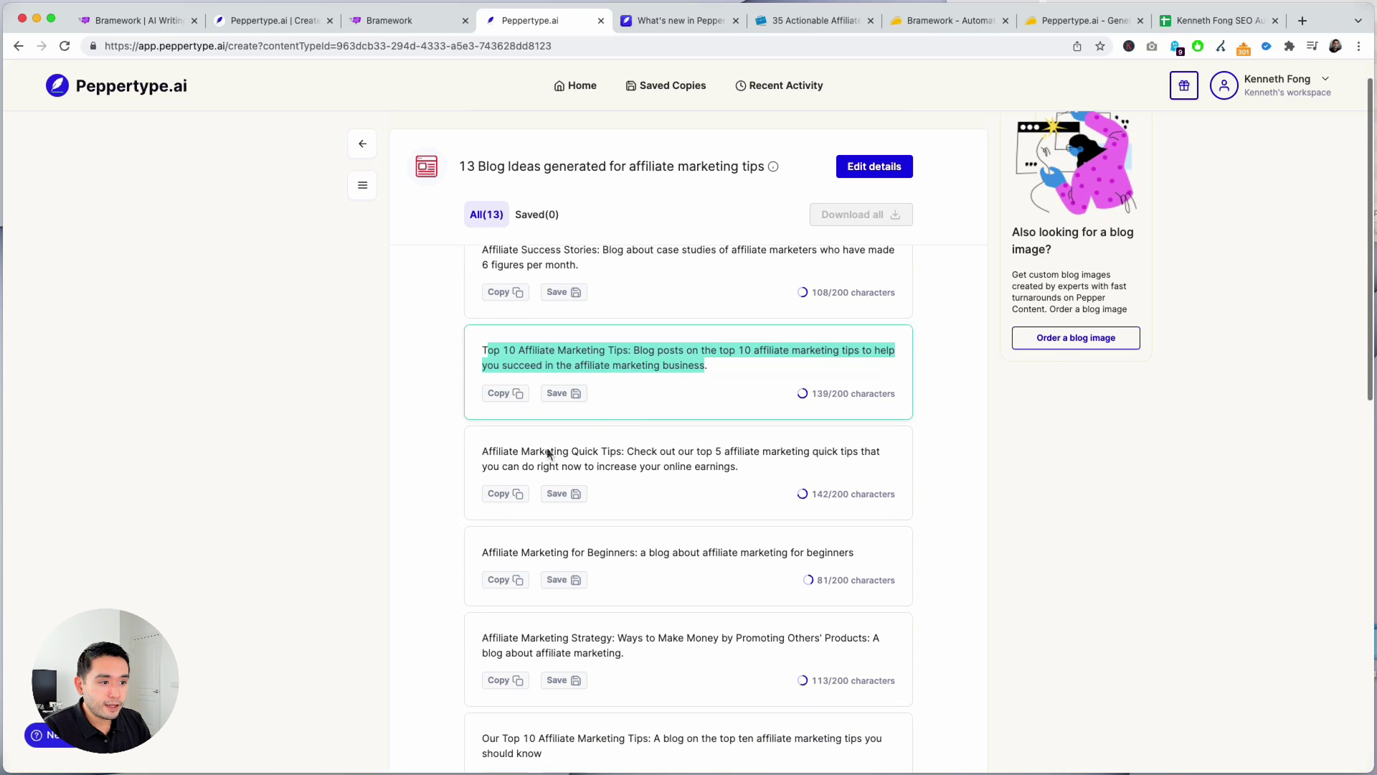
pyautogui.click(619, 456)
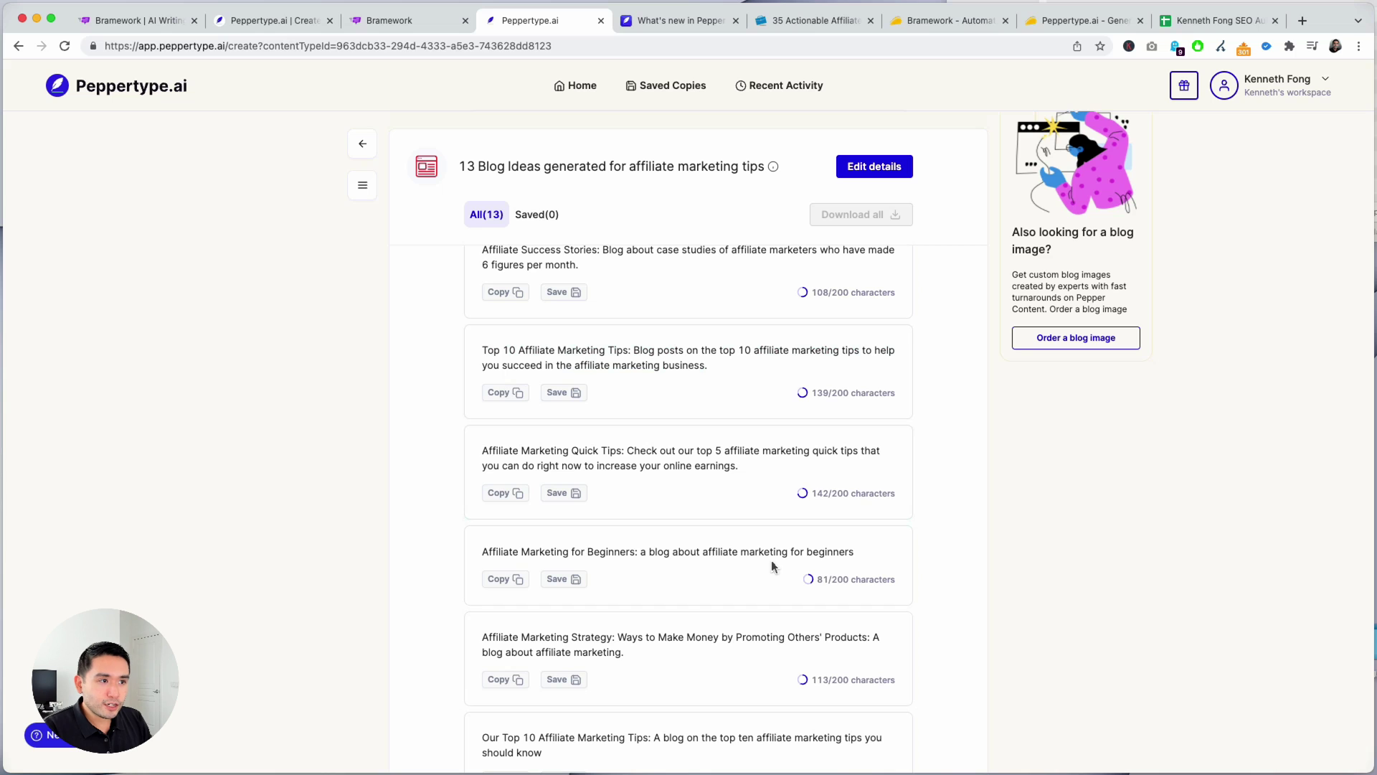
pyautogui.scroll(-5, 682, 532)
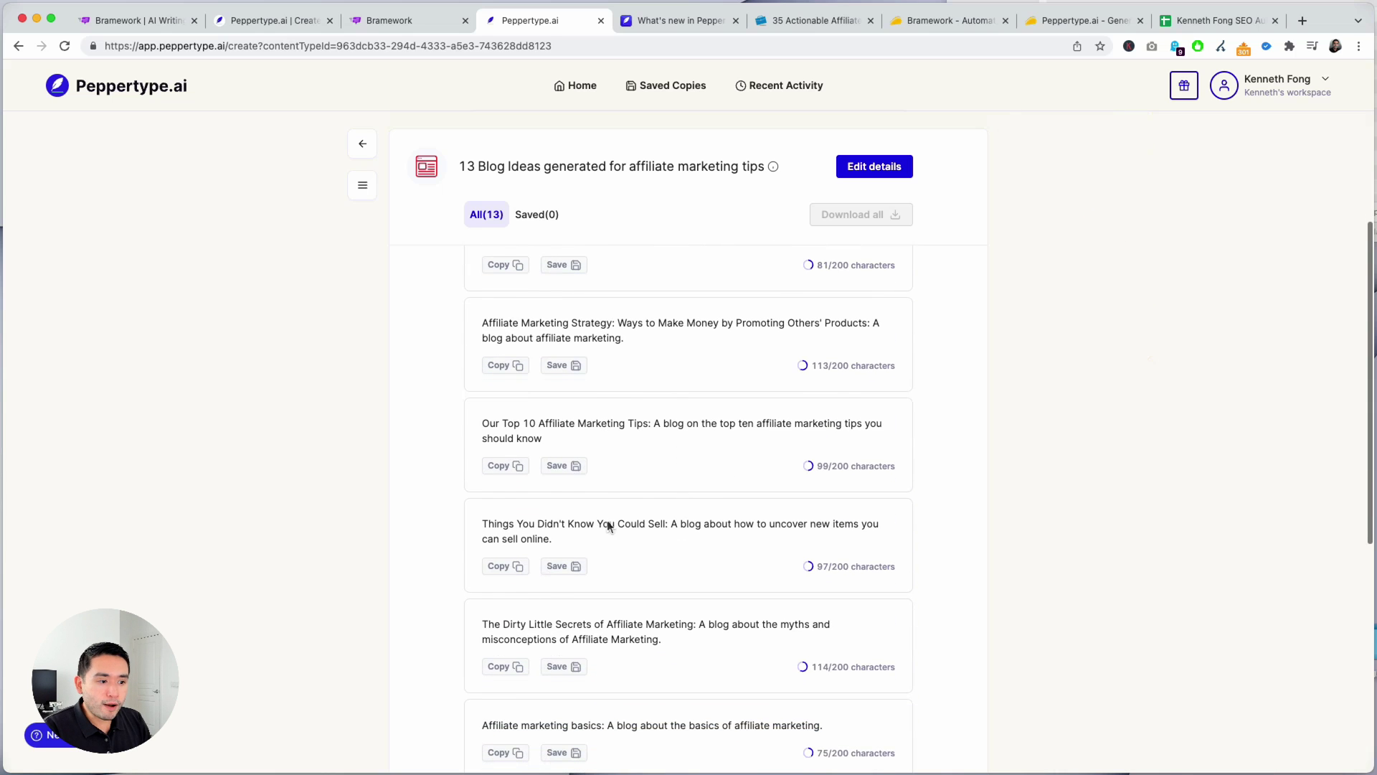
pyautogui.scroll(-5, 665, 553)
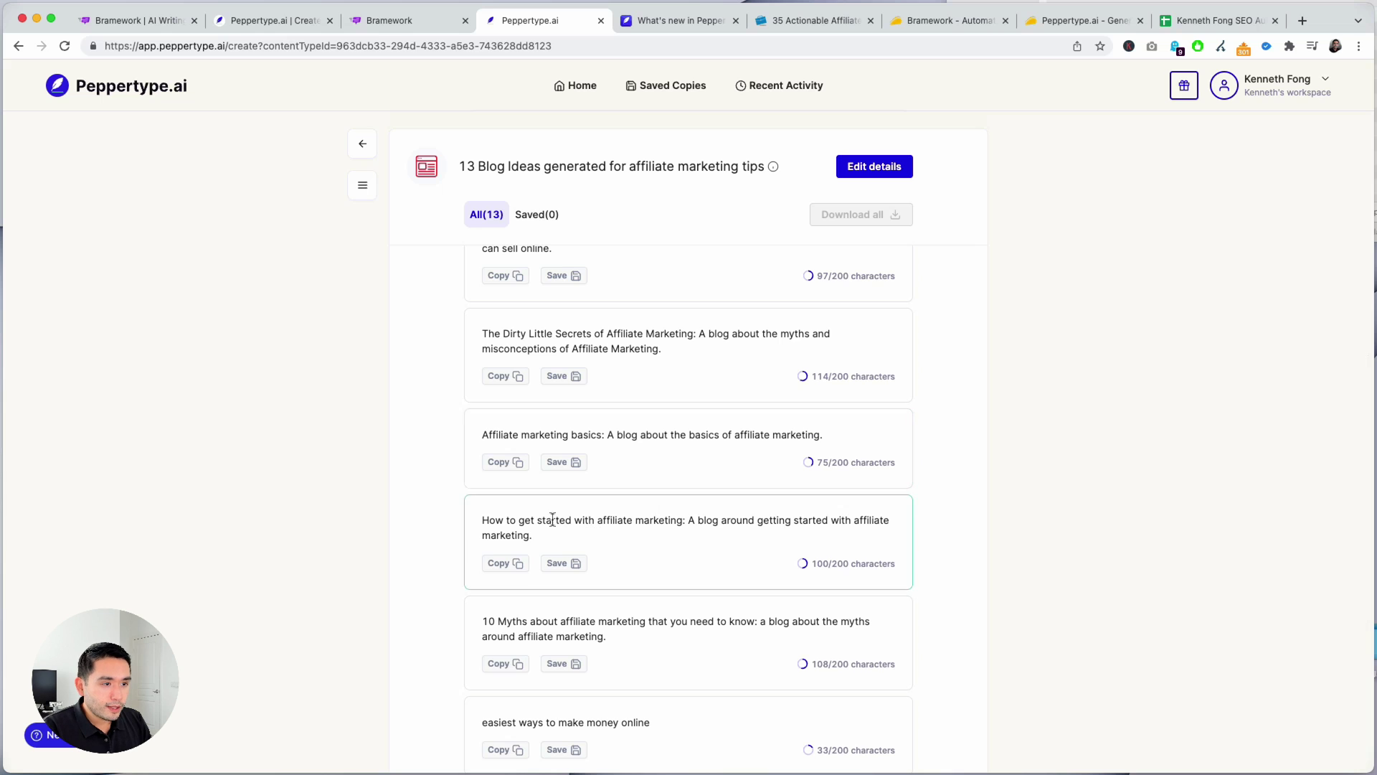
pyautogui.click(366, 21)
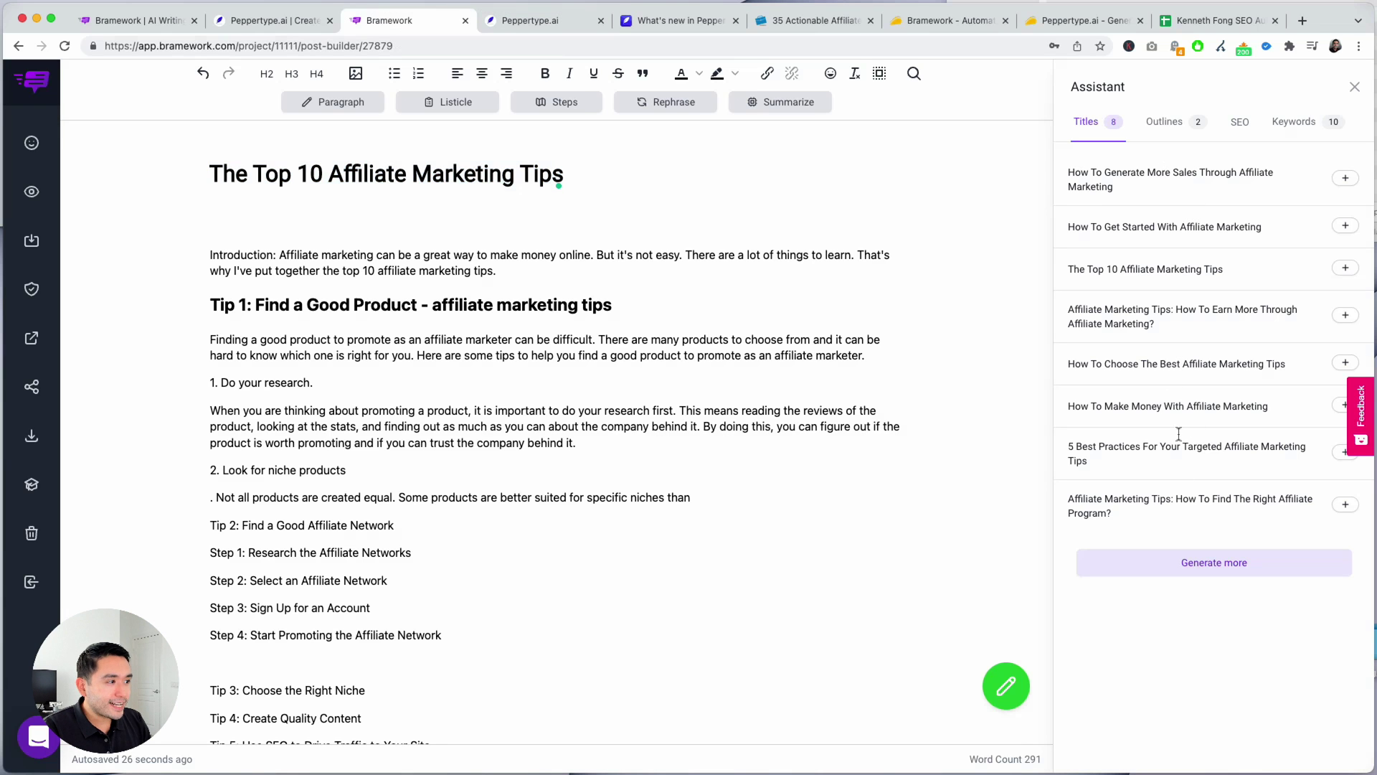
# Compare Bramework's suggested titles, like 'How To Get Started With Affiliate Marketing', with Peppertype's blog ideas.
pyautogui.moveTo(1178, 434); pyautogui.dragTo(1137, 339)
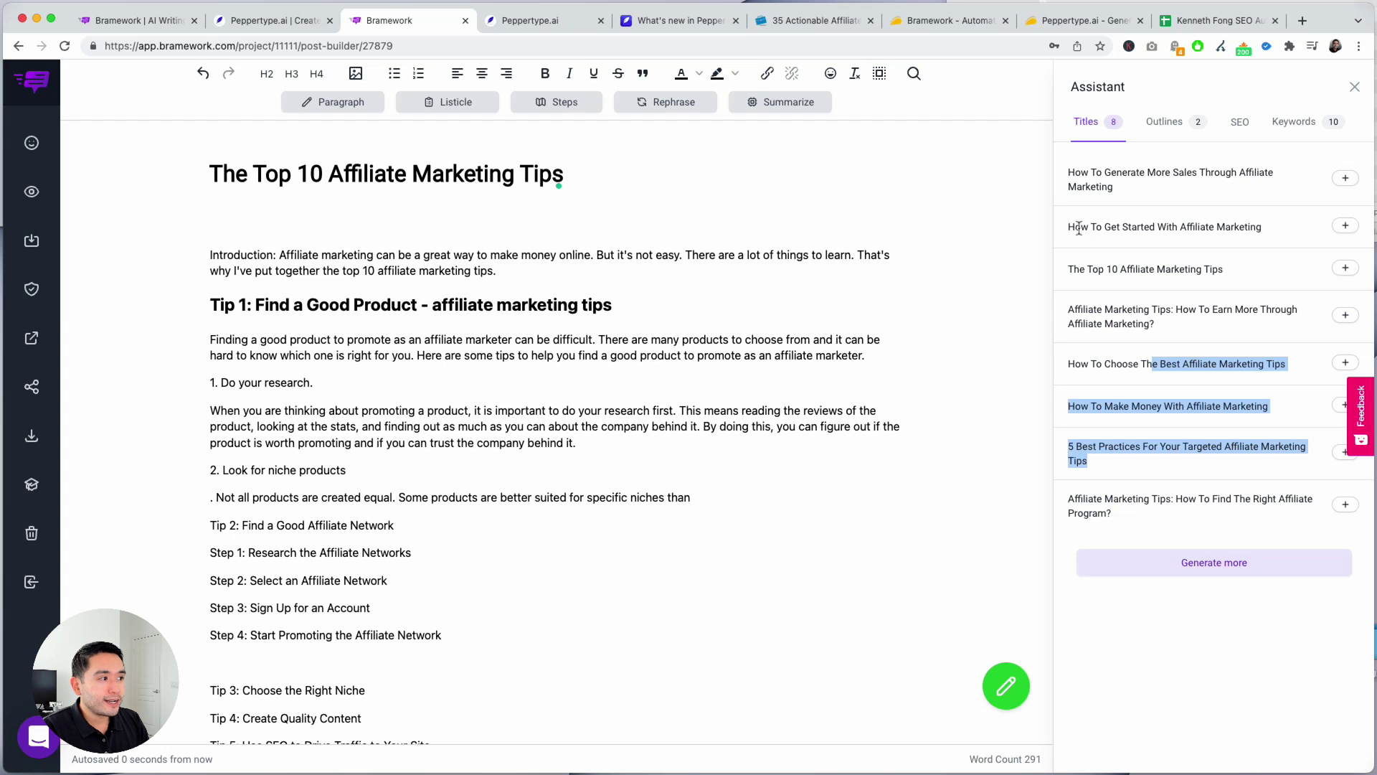
pyautogui.moveTo(1071, 227); pyautogui.dragTo(1284, 230)
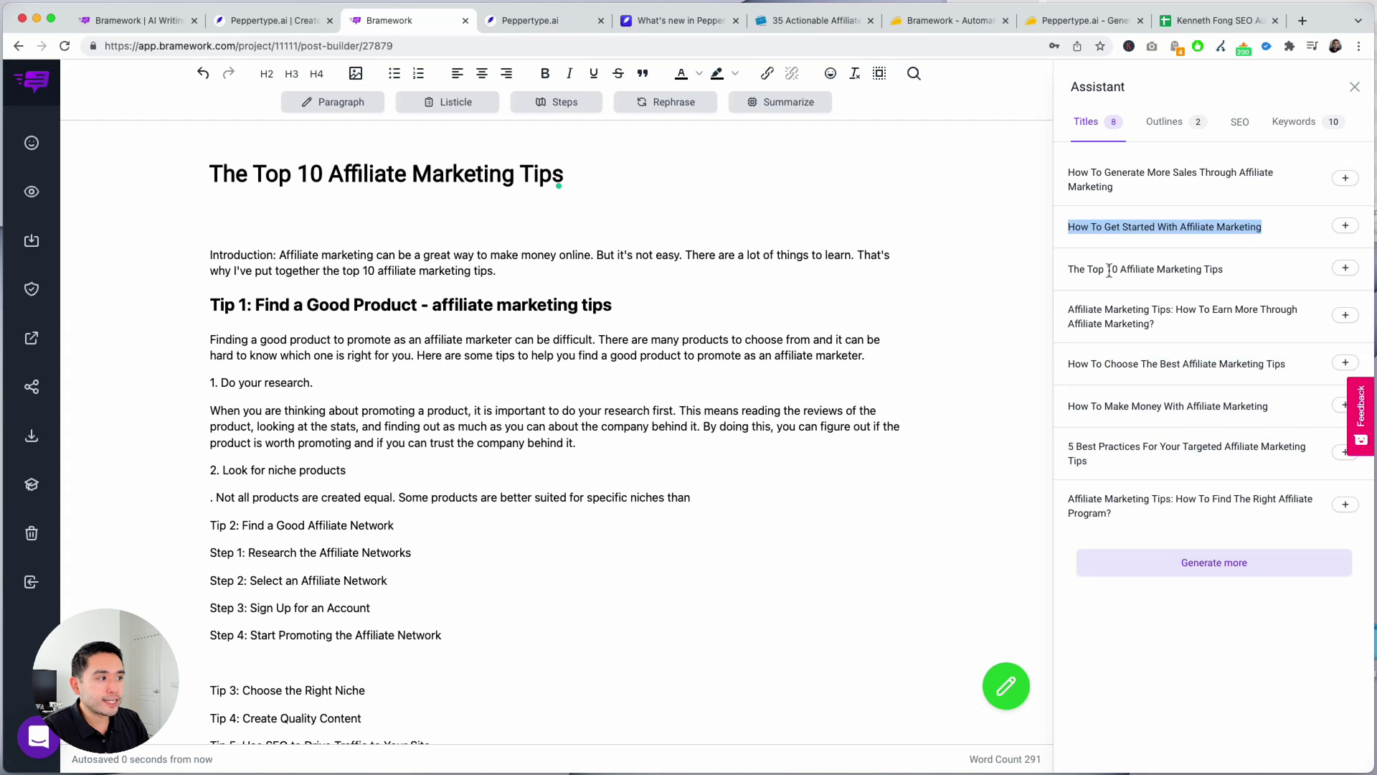
pyautogui.click(552, 26)
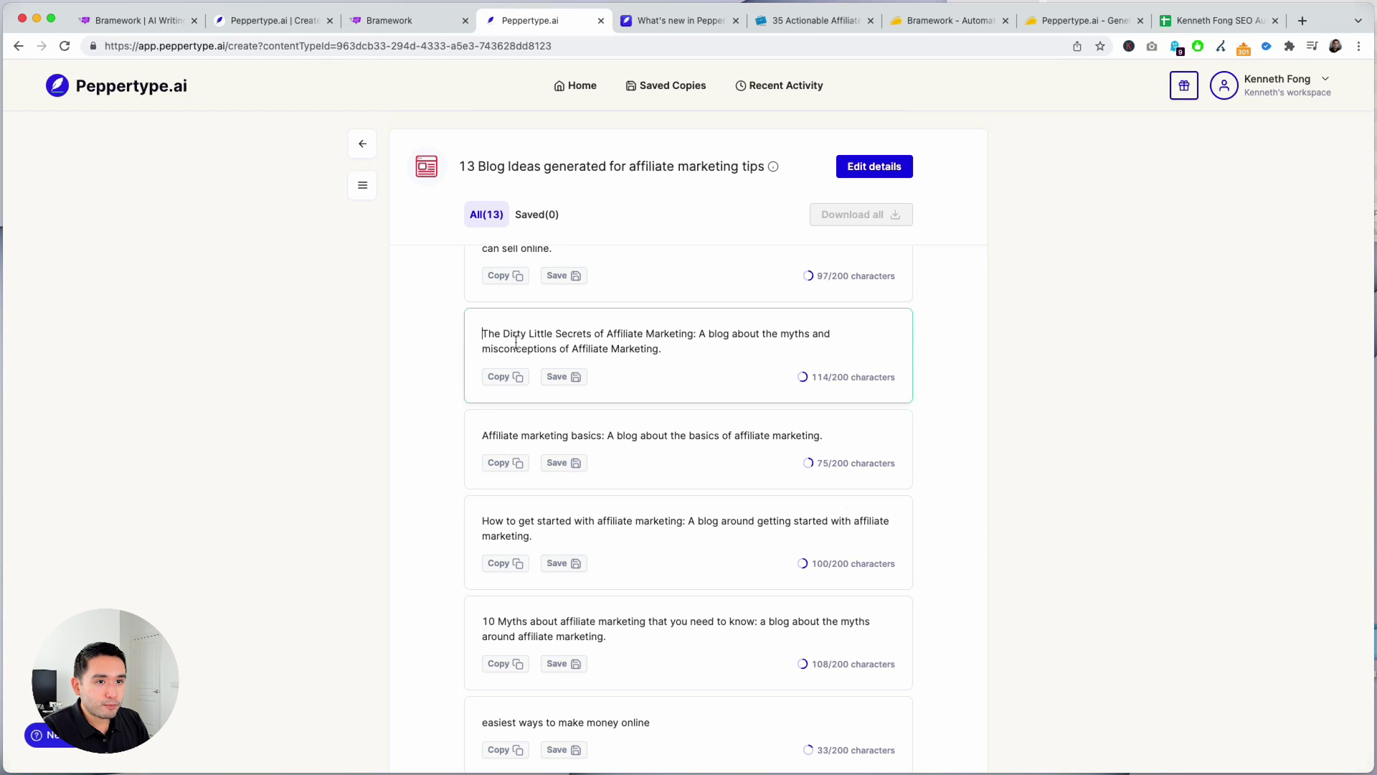
pyautogui.moveTo(520, 349); pyautogui.dragTo(724, 341)
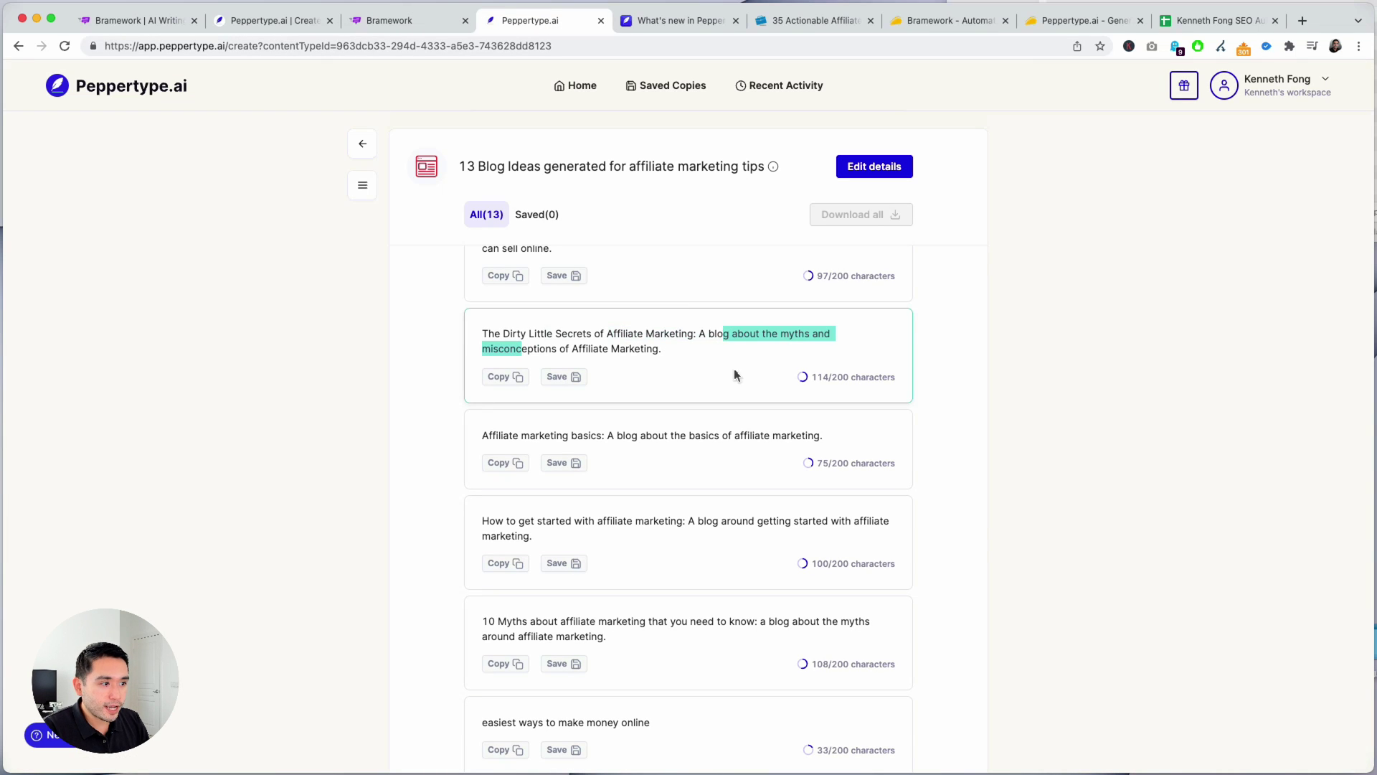
pyautogui.scroll(-3, 596, 423)
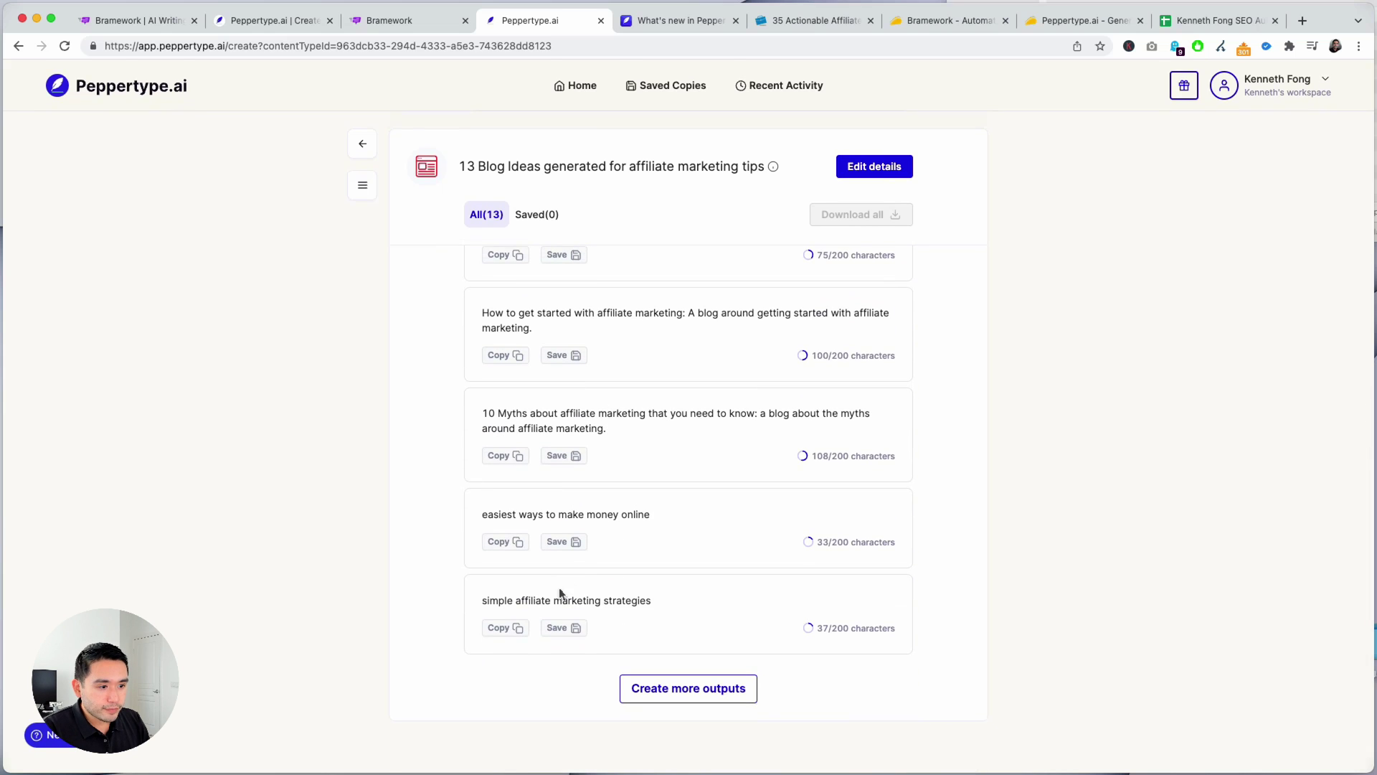
pyautogui.scroll(5, 626, 509)
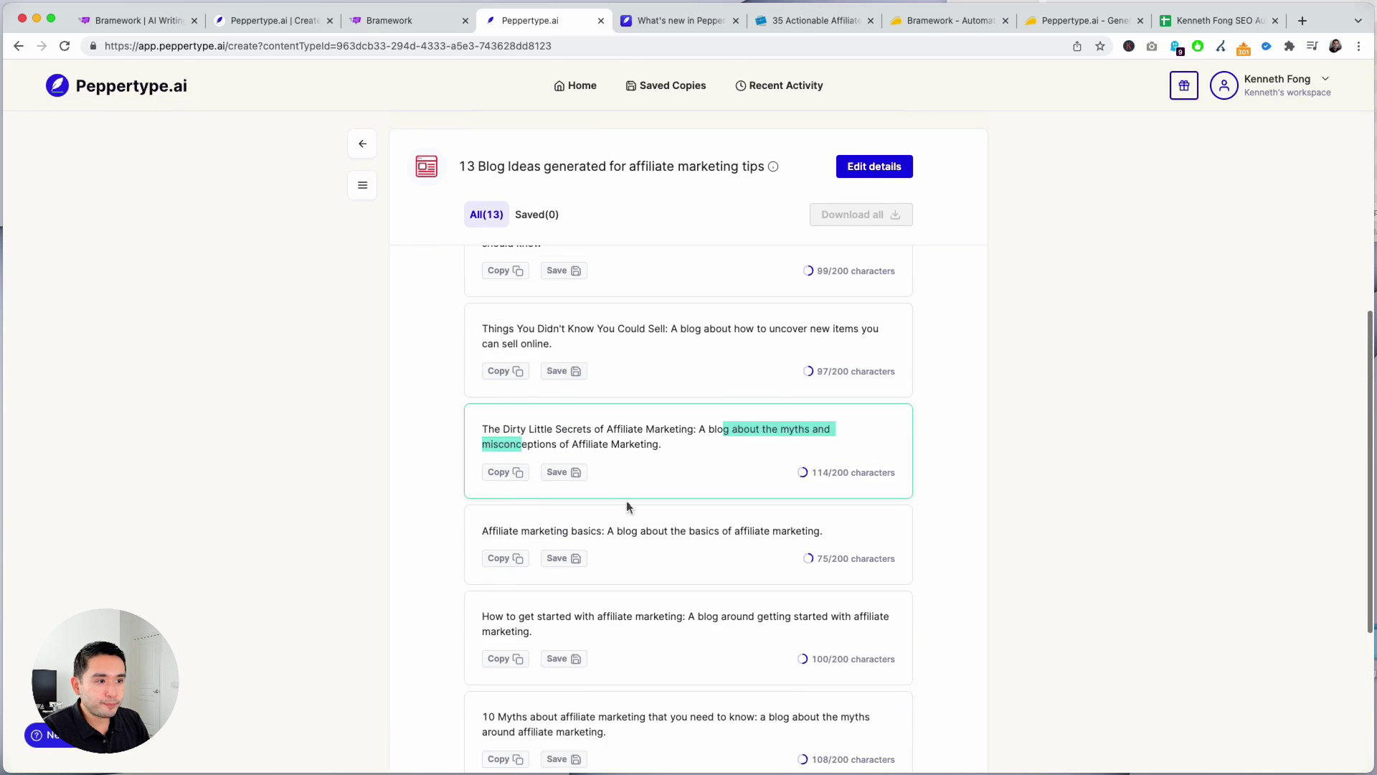
pyautogui.scroll(3, 626, 507)
# Copy the first blog idea, paste it over the Bramework title, then undo.
pyautogui.click(416, 20)
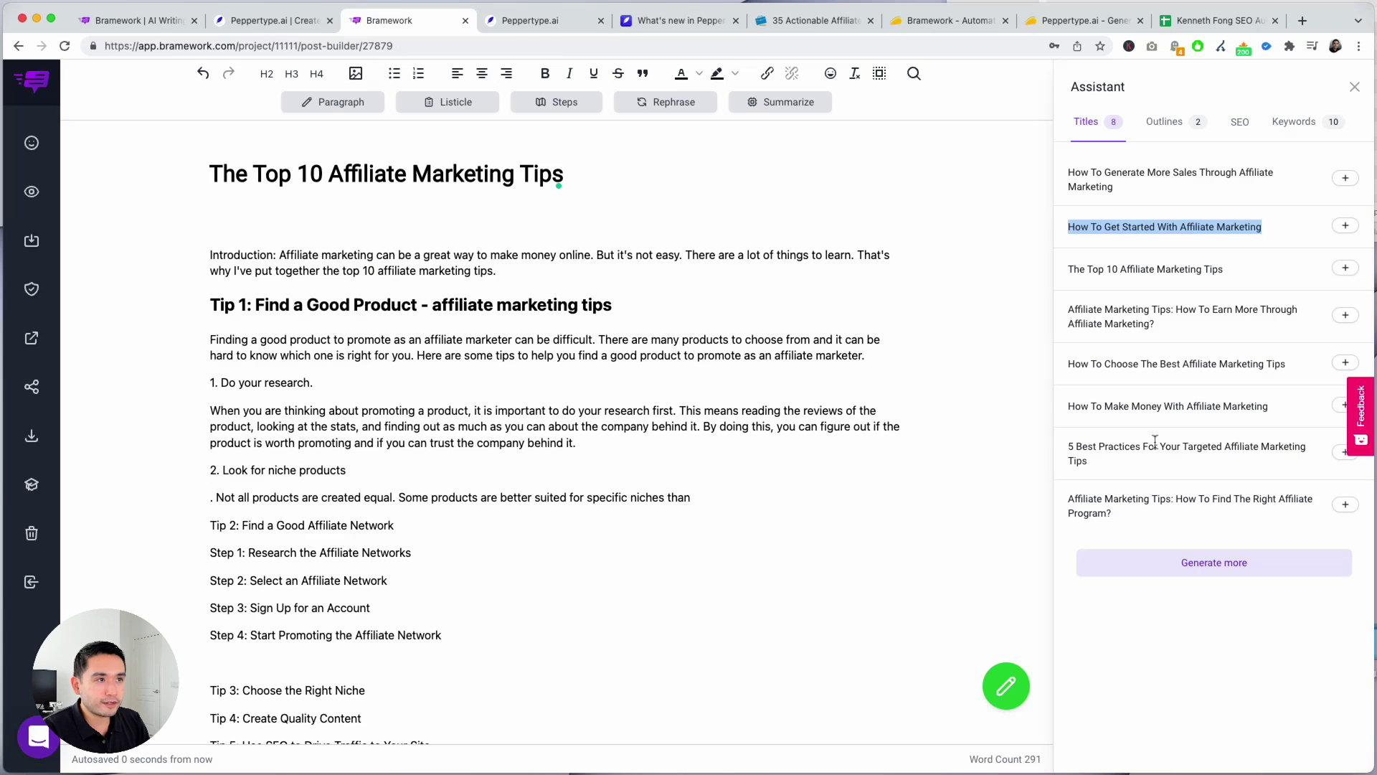
pyautogui.click(540, 21)
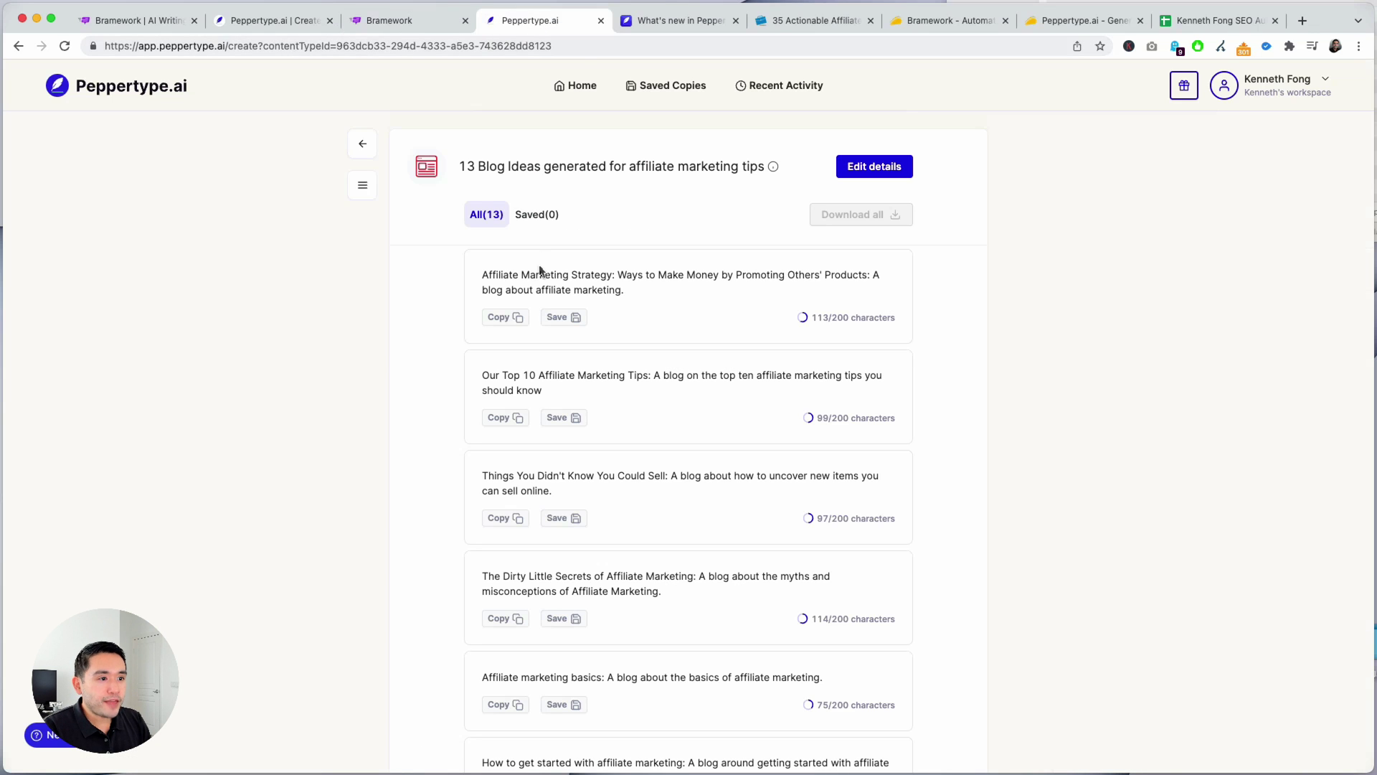
pyautogui.click(506, 319)
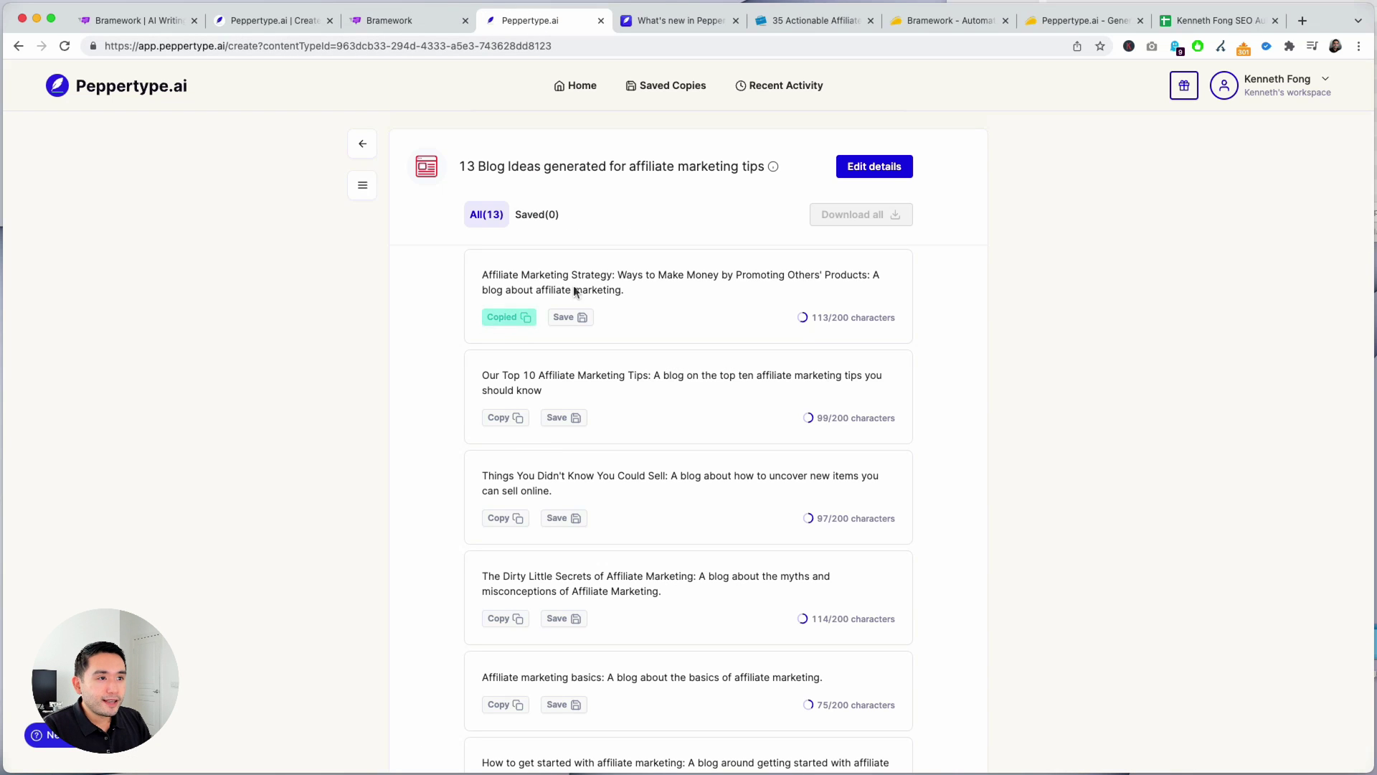
pyautogui.click(417, 23)
pyautogui.scroll(-3, 398, 405)
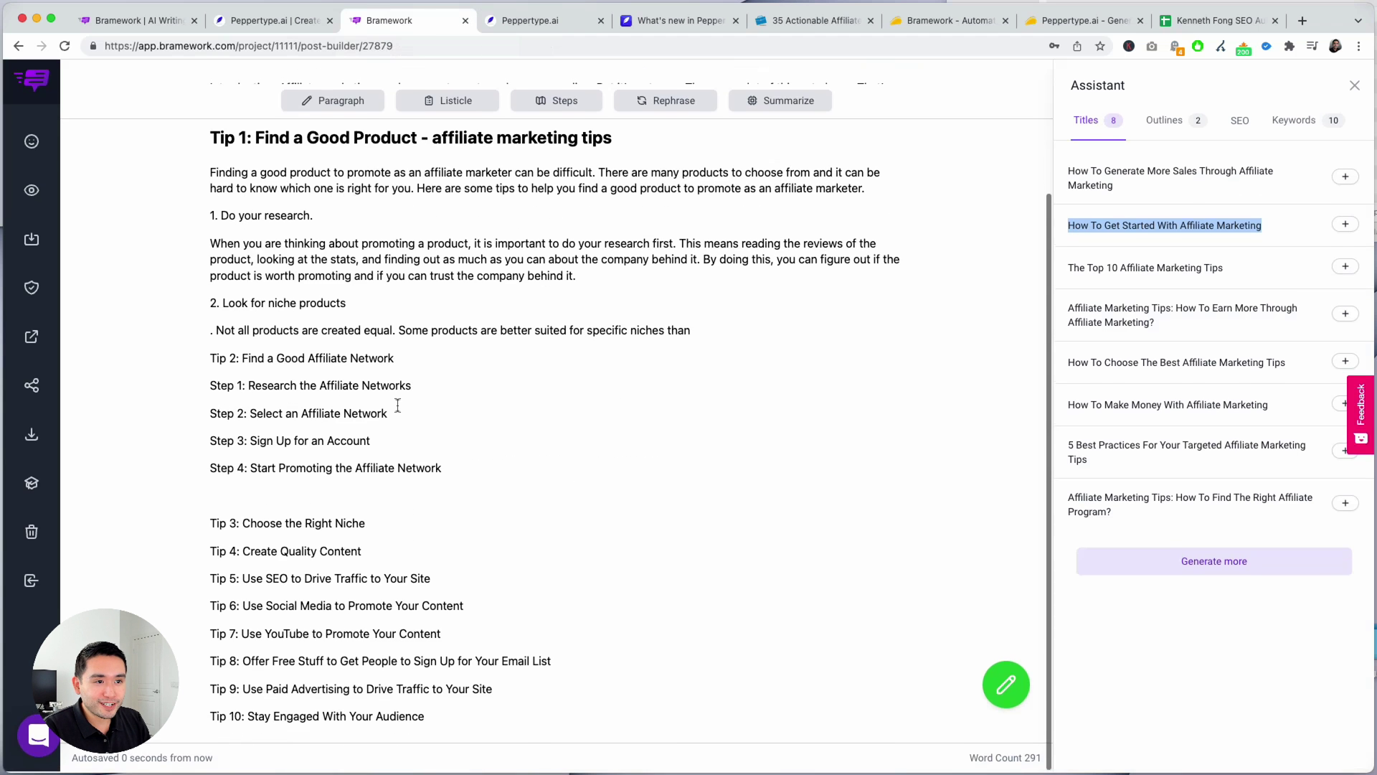
pyautogui.scroll(3, 397, 406)
pyautogui.moveTo(583, 161); pyautogui.dragTo(228, 172)
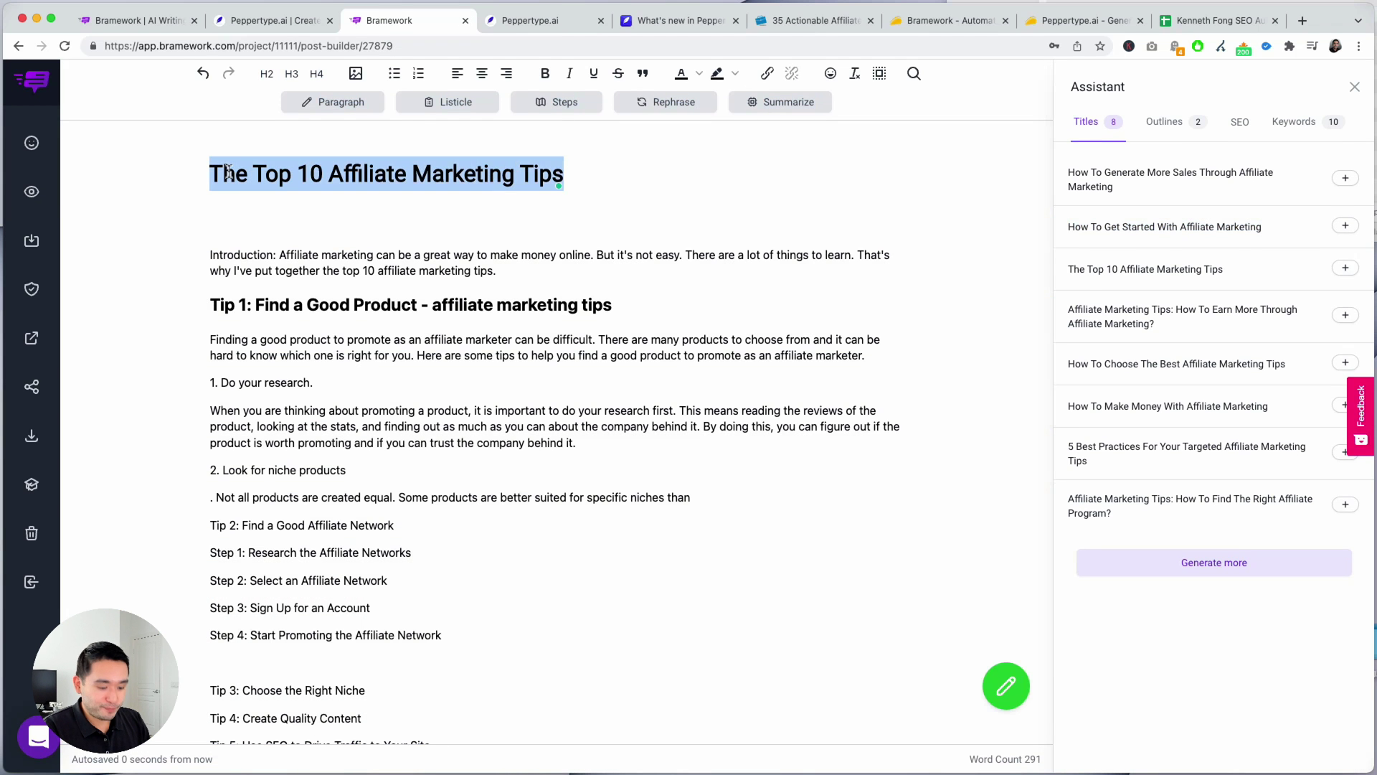
pyautogui.press('super+v')
pyautogui.press('super+z')
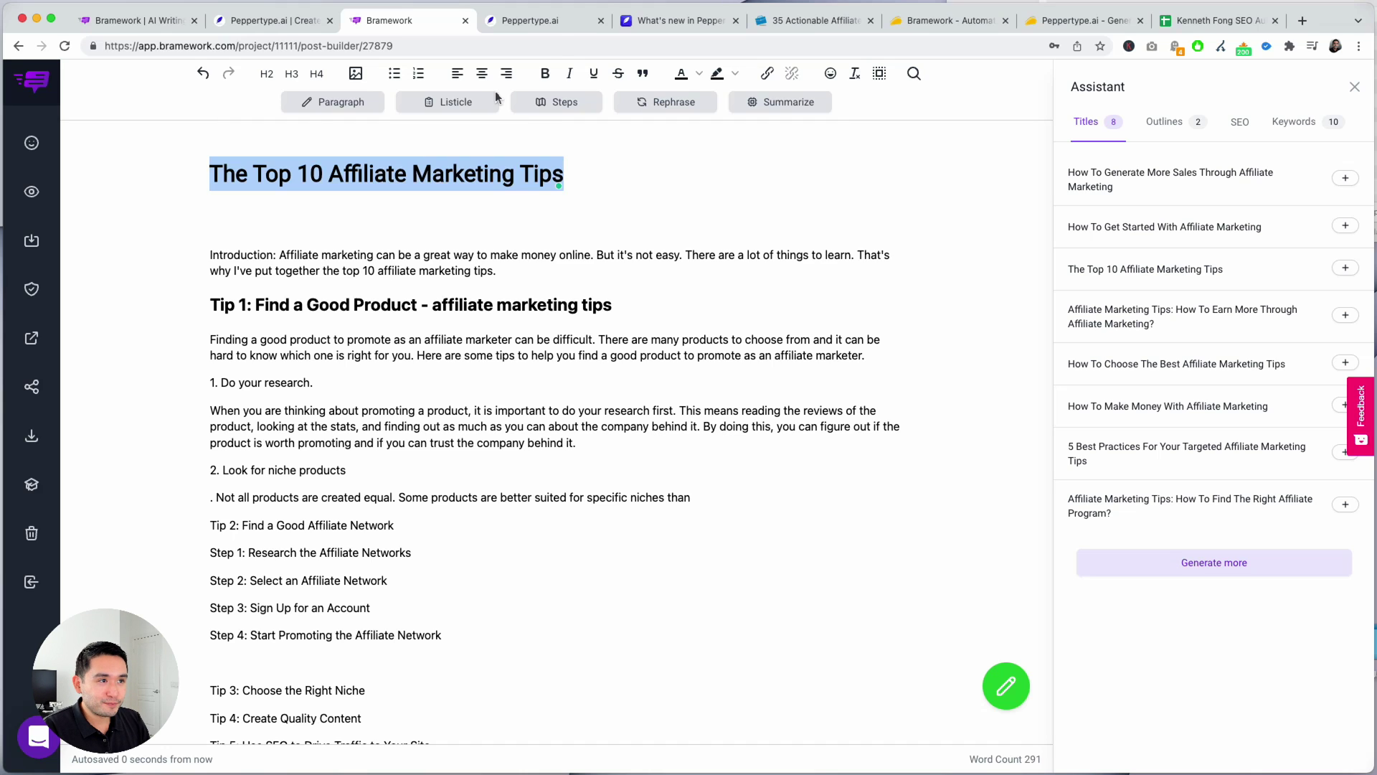
# Save the first Peppertype blog idea and return to the Peppertype home page.
pyautogui.click(574, 22)
pyautogui.click(562, 316)
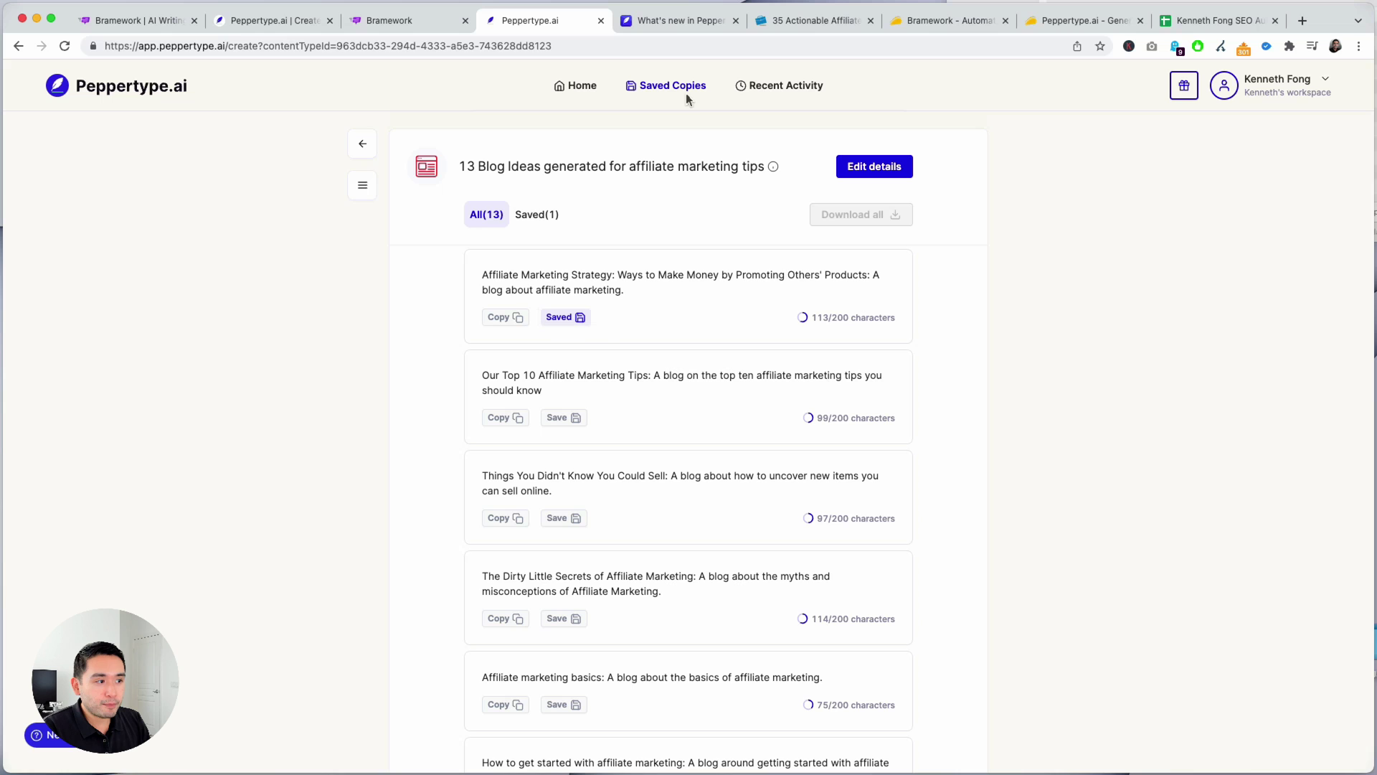
pyautogui.click(356, 146)
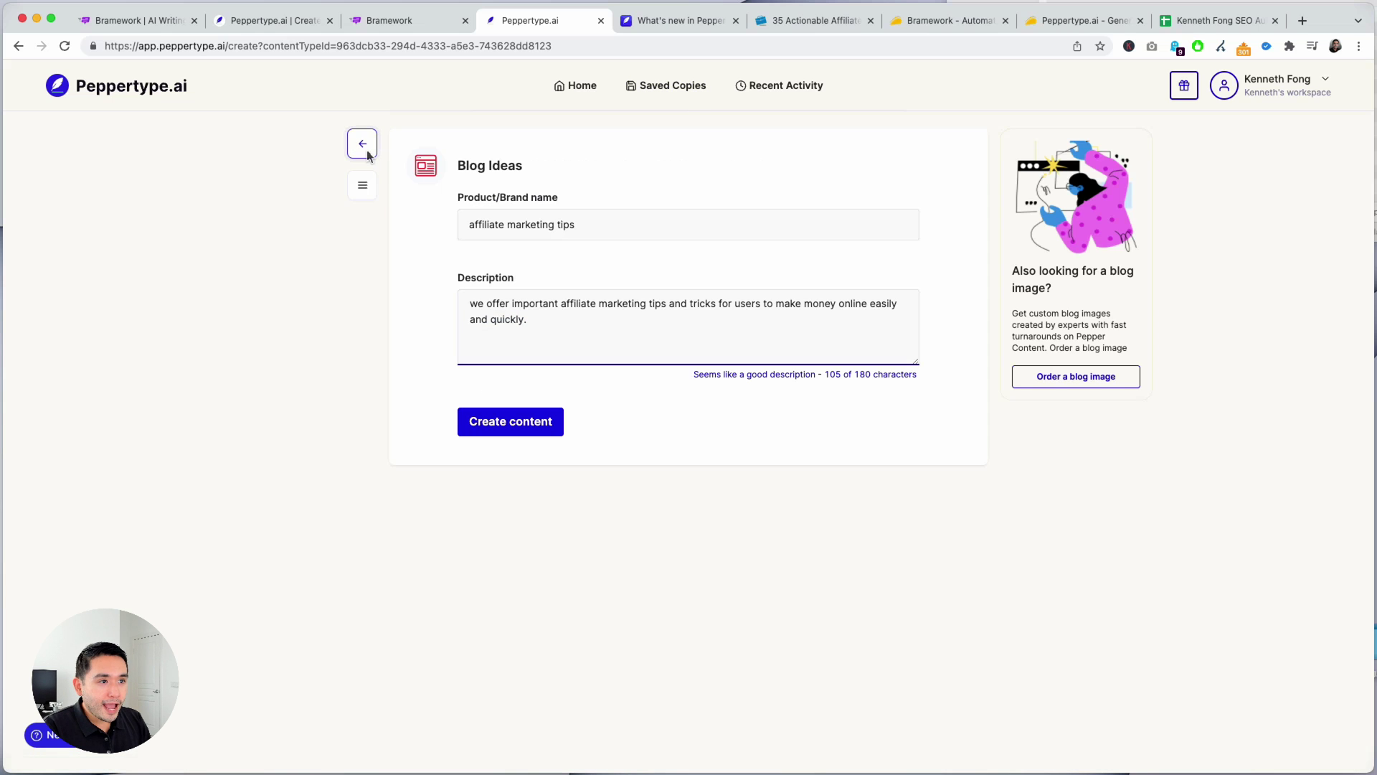
pyautogui.click(367, 155)
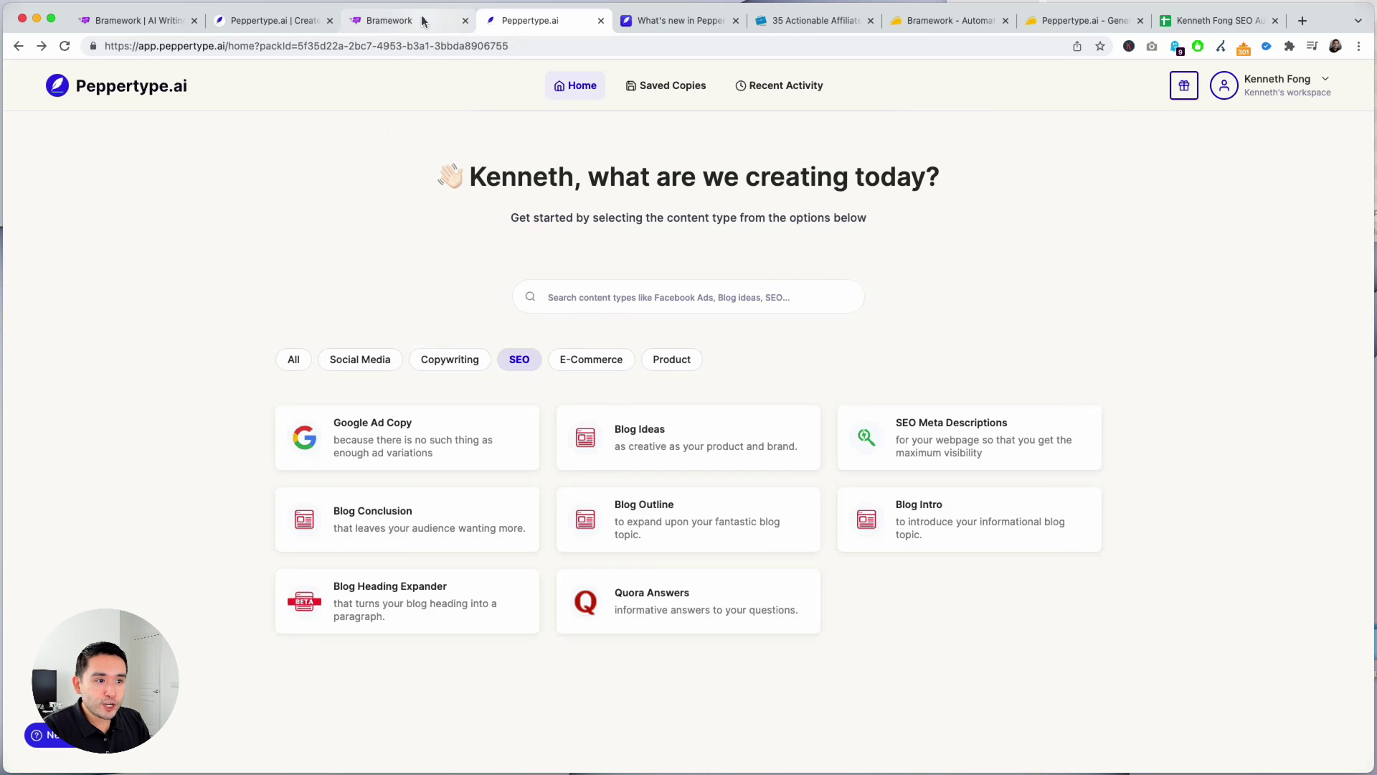
# Switch back and forth between the Bramework editor and Peppertype home, ending on Peppertype.
pyautogui.click(391, 20)
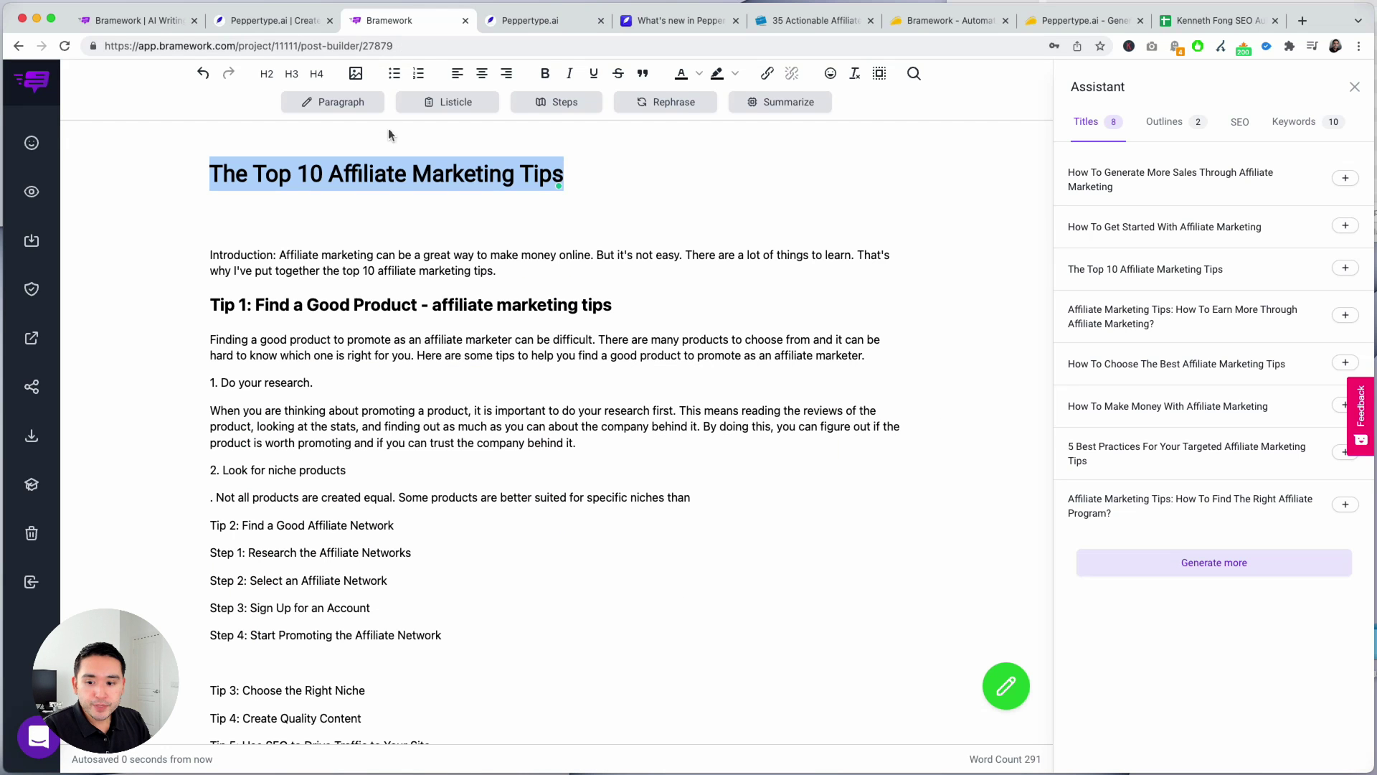
pyautogui.click(535, 25)
pyautogui.click(427, 26)
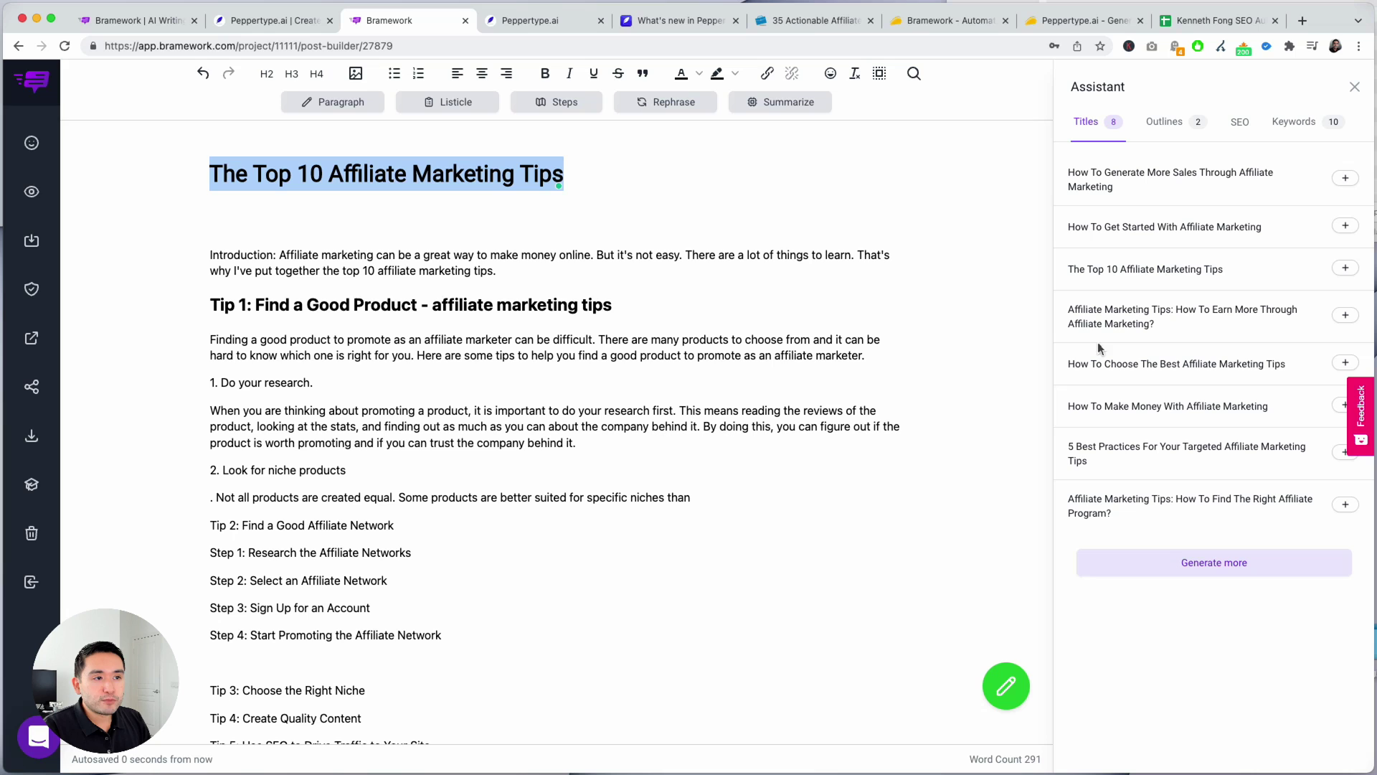
pyautogui.click(537, 21)
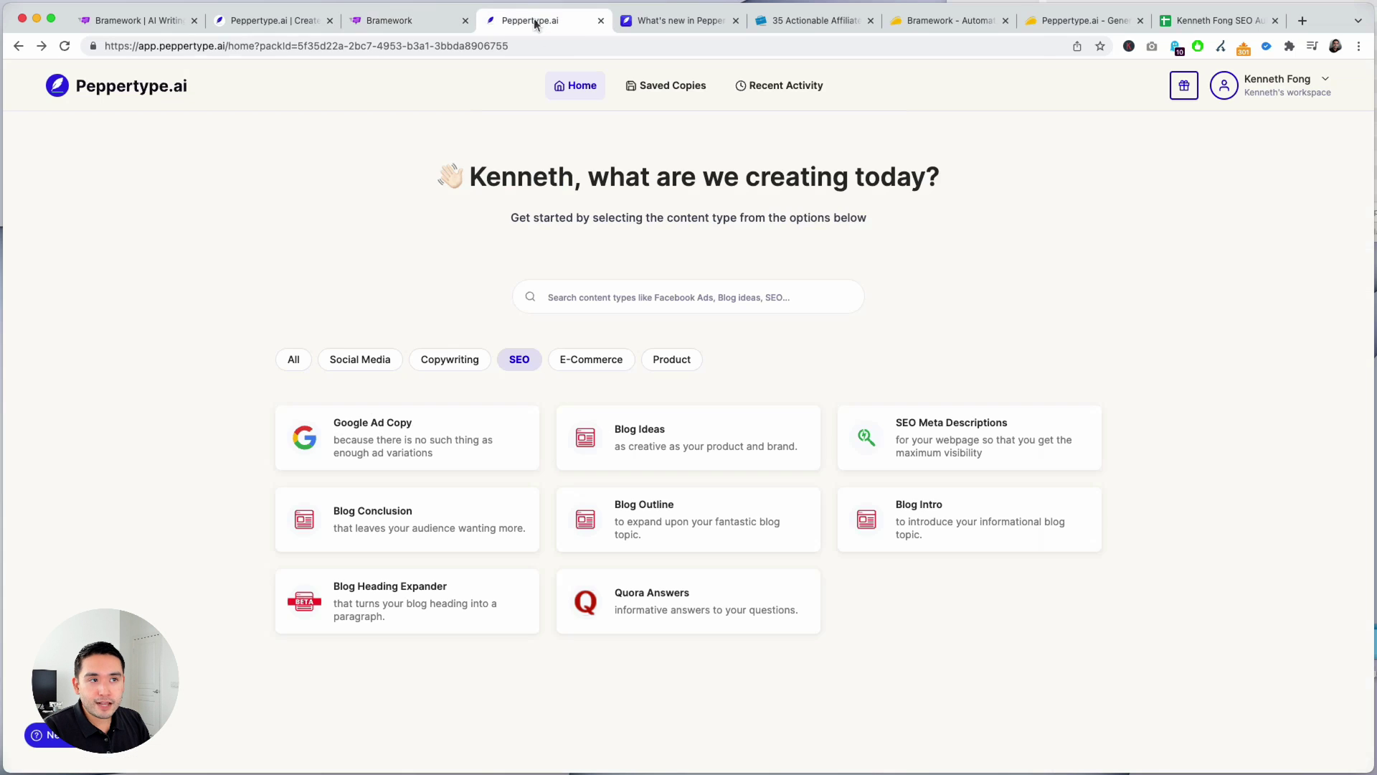
pyautogui.click(417, 22)
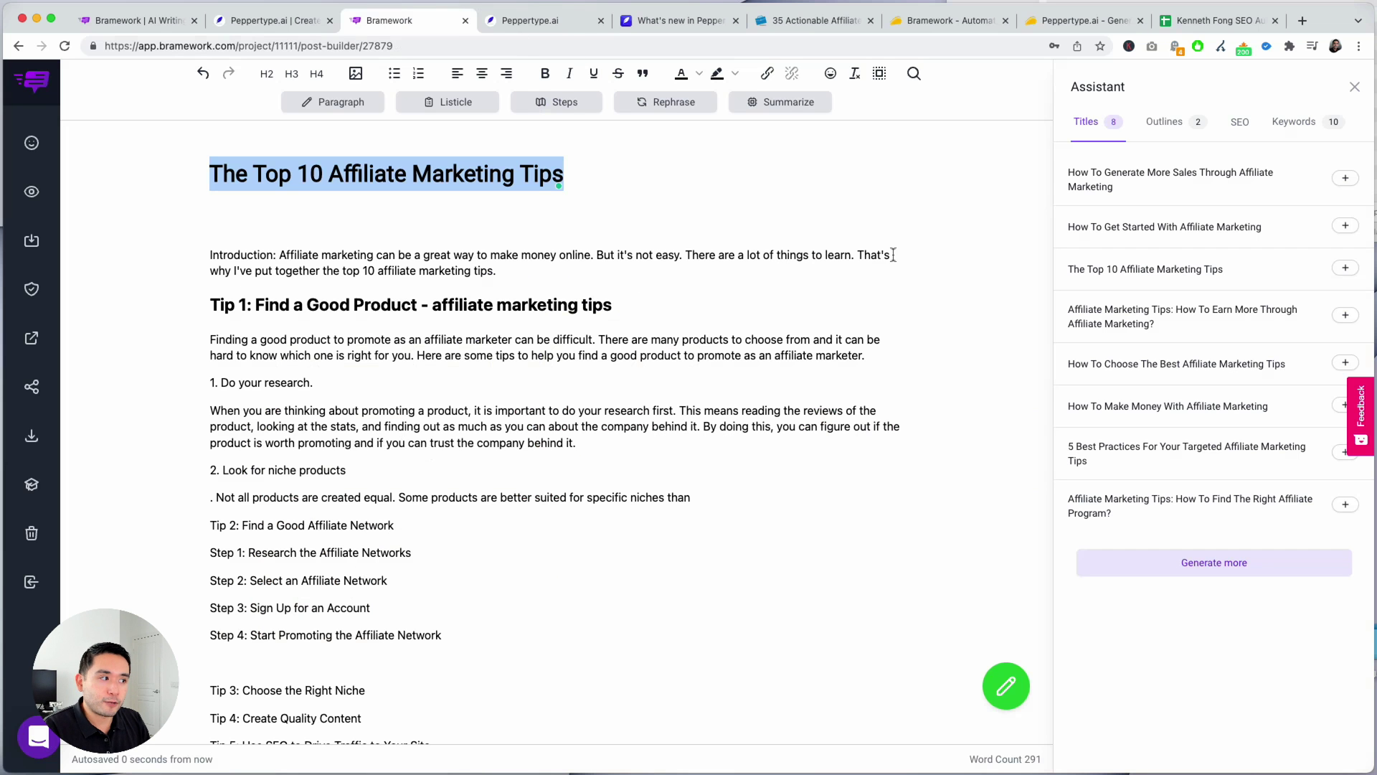
pyautogui.click(562, 23)
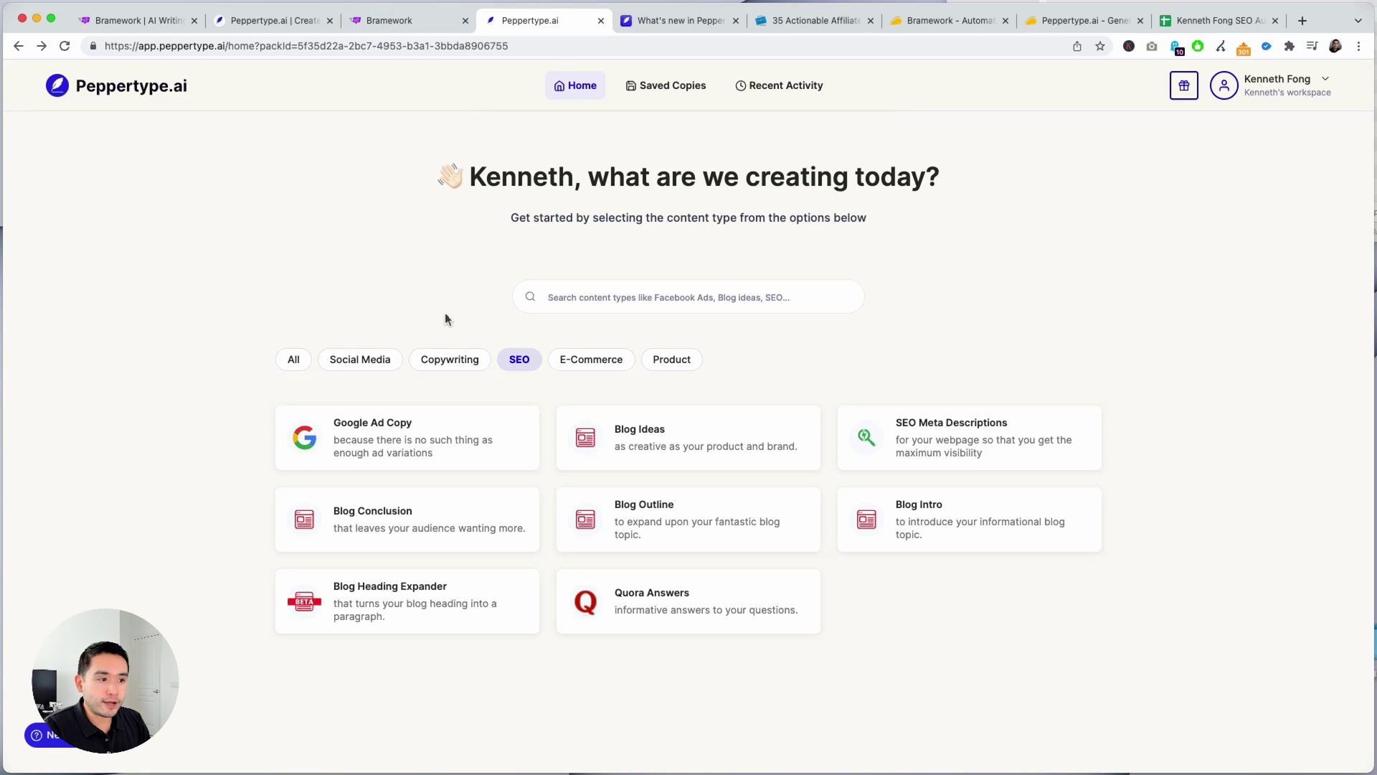
# Fill the Blog Outline form with affiliate marketing tips details and generate the outlines.
pyautogui.click(655, 515)
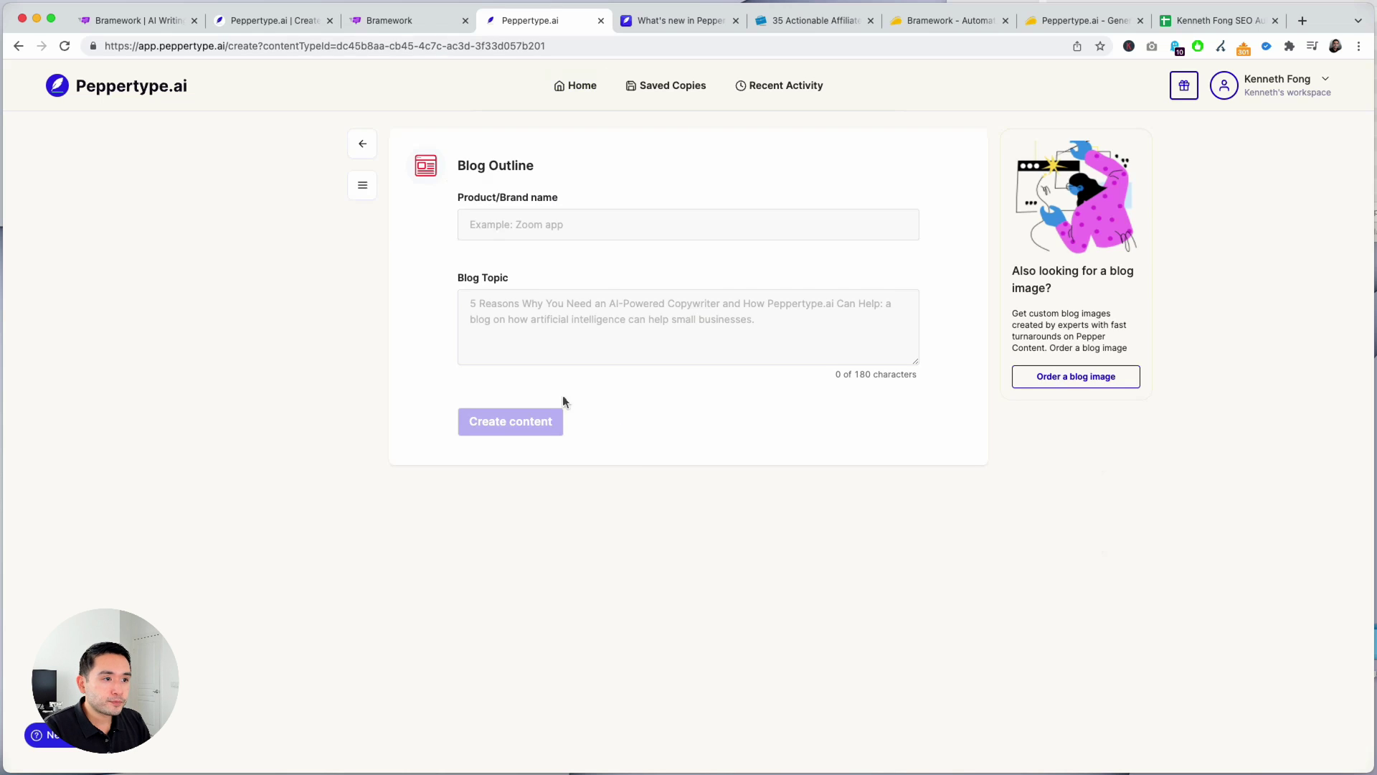
pyautogui.click(545, 228)
pyautogui.click(588, 281)
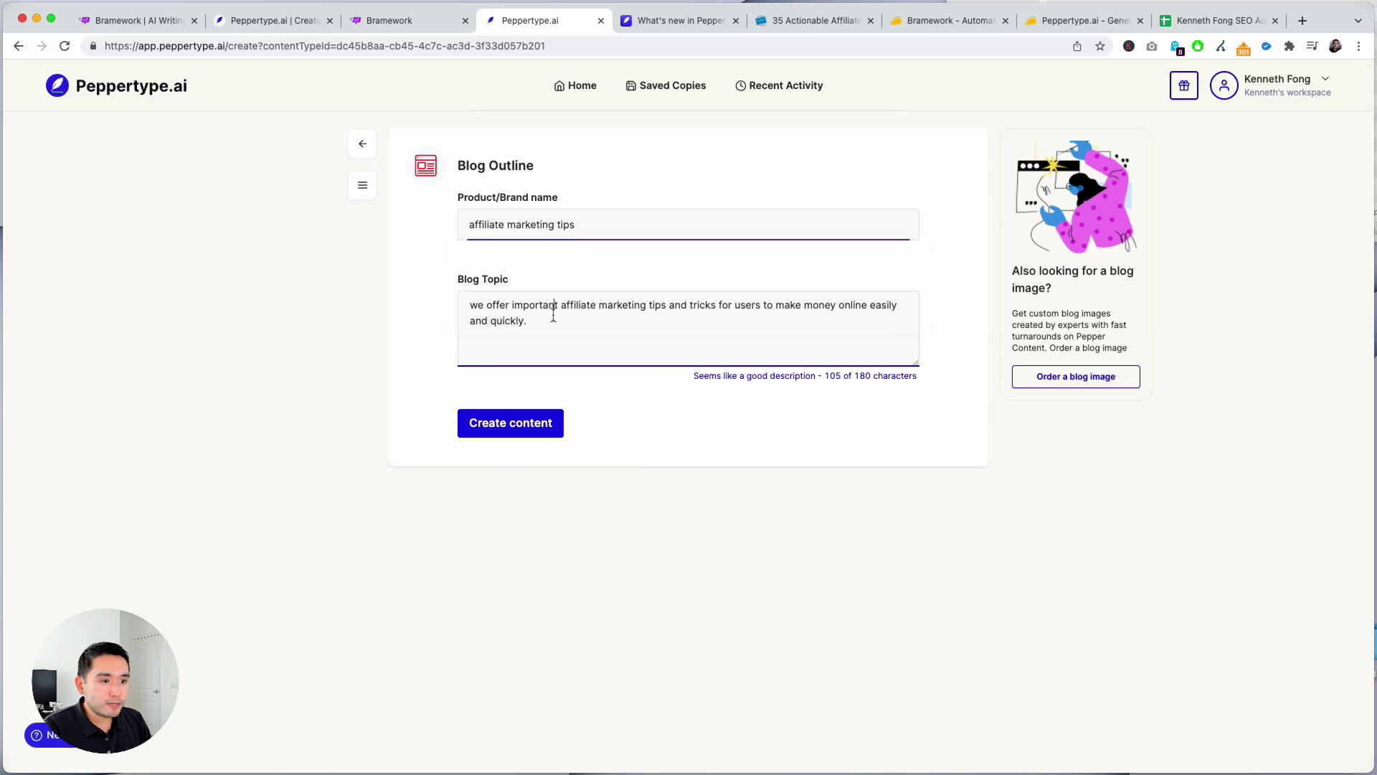
pyautogui.click(515, 421)
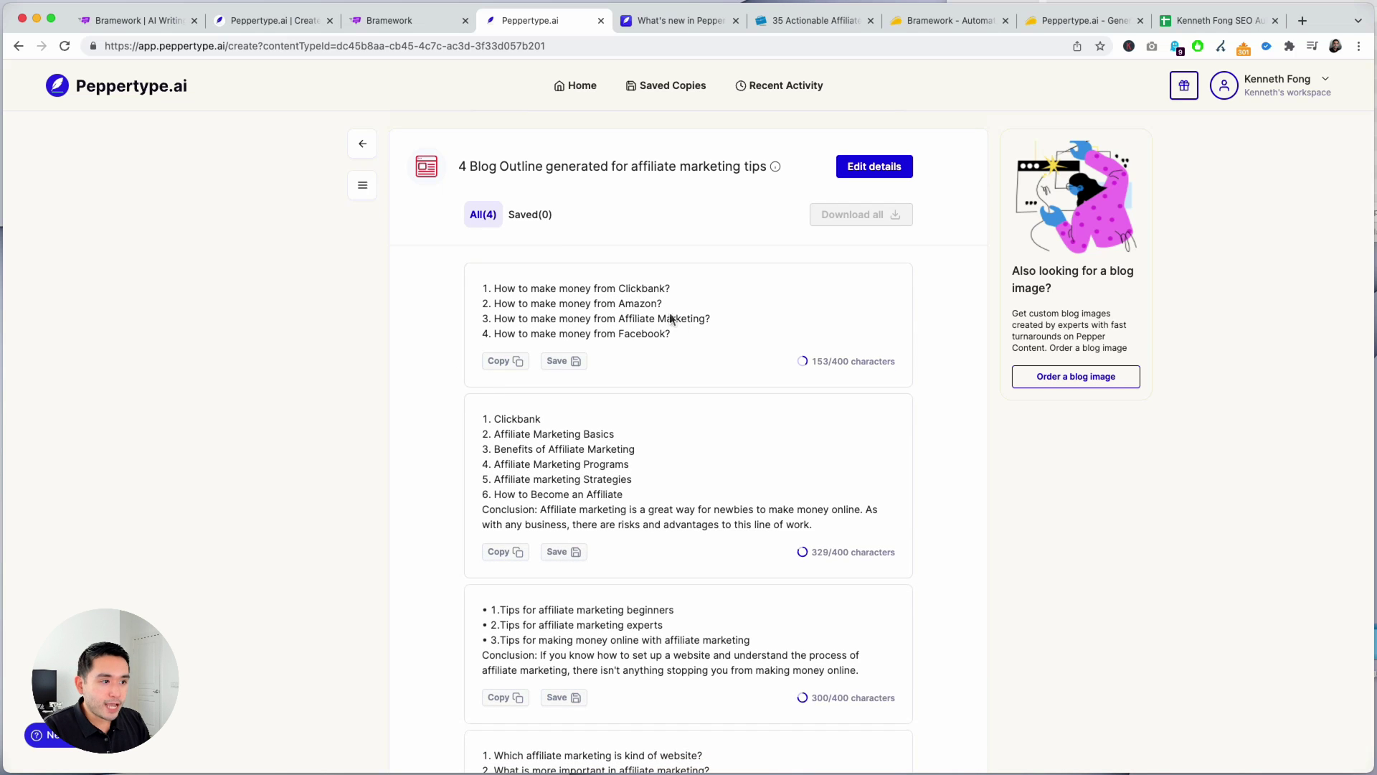
# Highlight lines of the first outlines, such as 'How to make money from Affiliate Marketing?'.
pyautogui.scroll(-1, 627, 355)
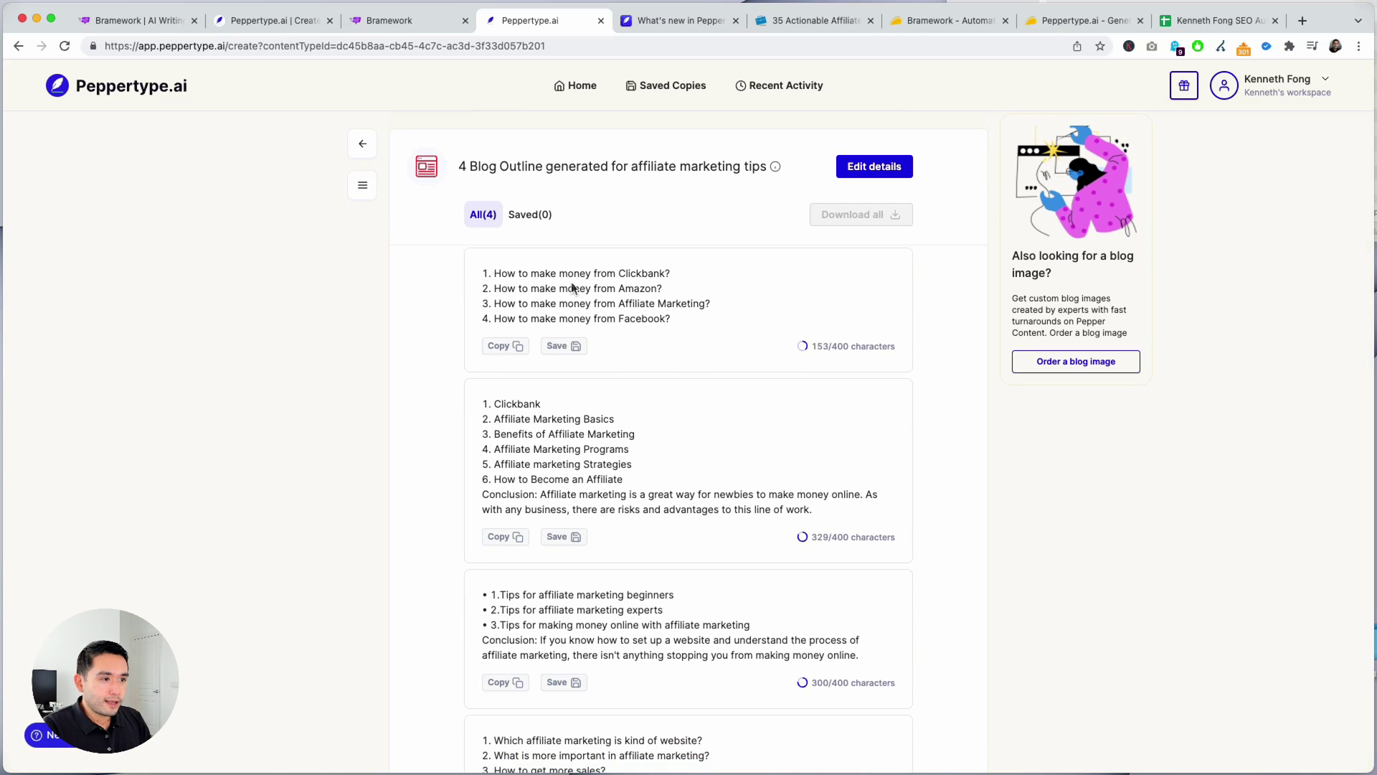
pyautogui.click(542, 274)
pyautogui.moveTo(492, 273); pyautogui.dragTo(680, 289)
pyautogui.moveTo(518, 308); pyautogui.dragTo(744, 303)
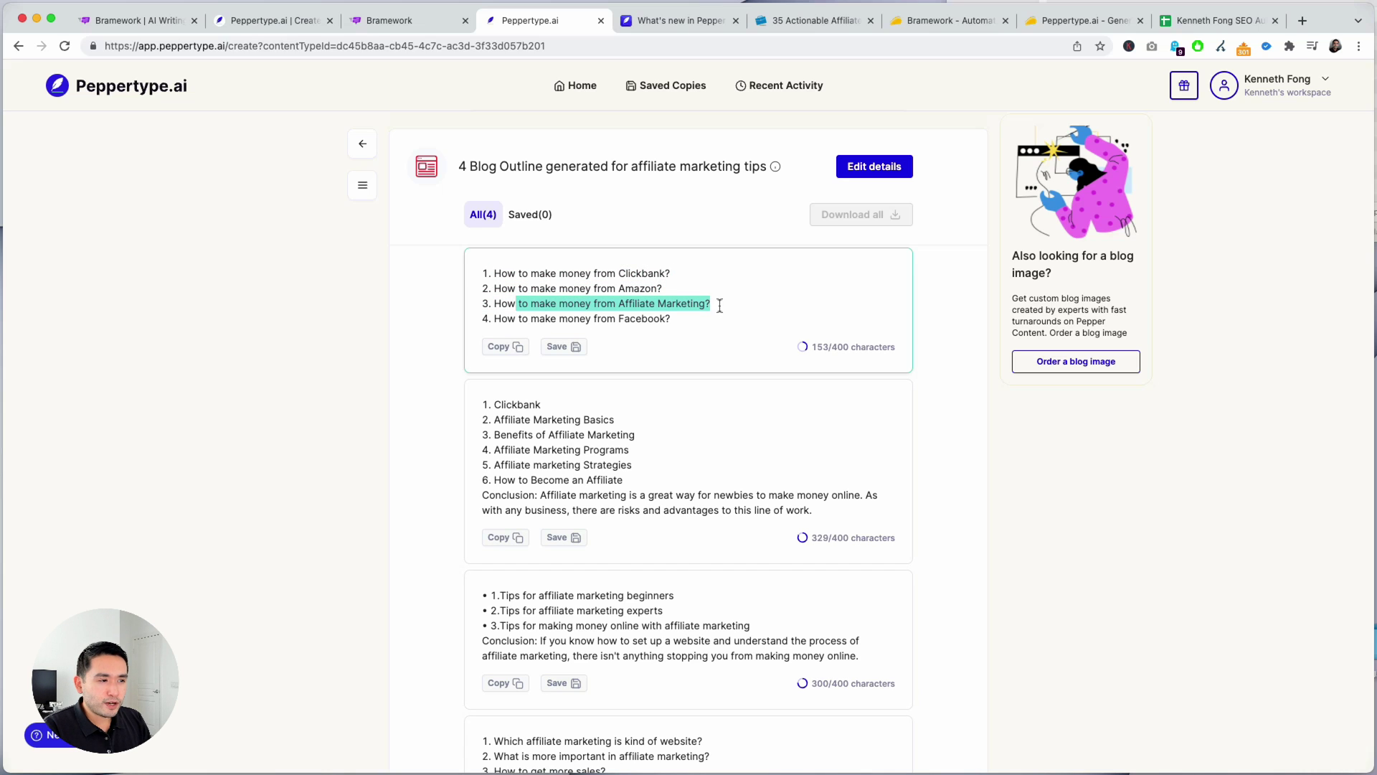
pyautogui.moveTo(714, 303); pyautogui.dragTo(495, 305)
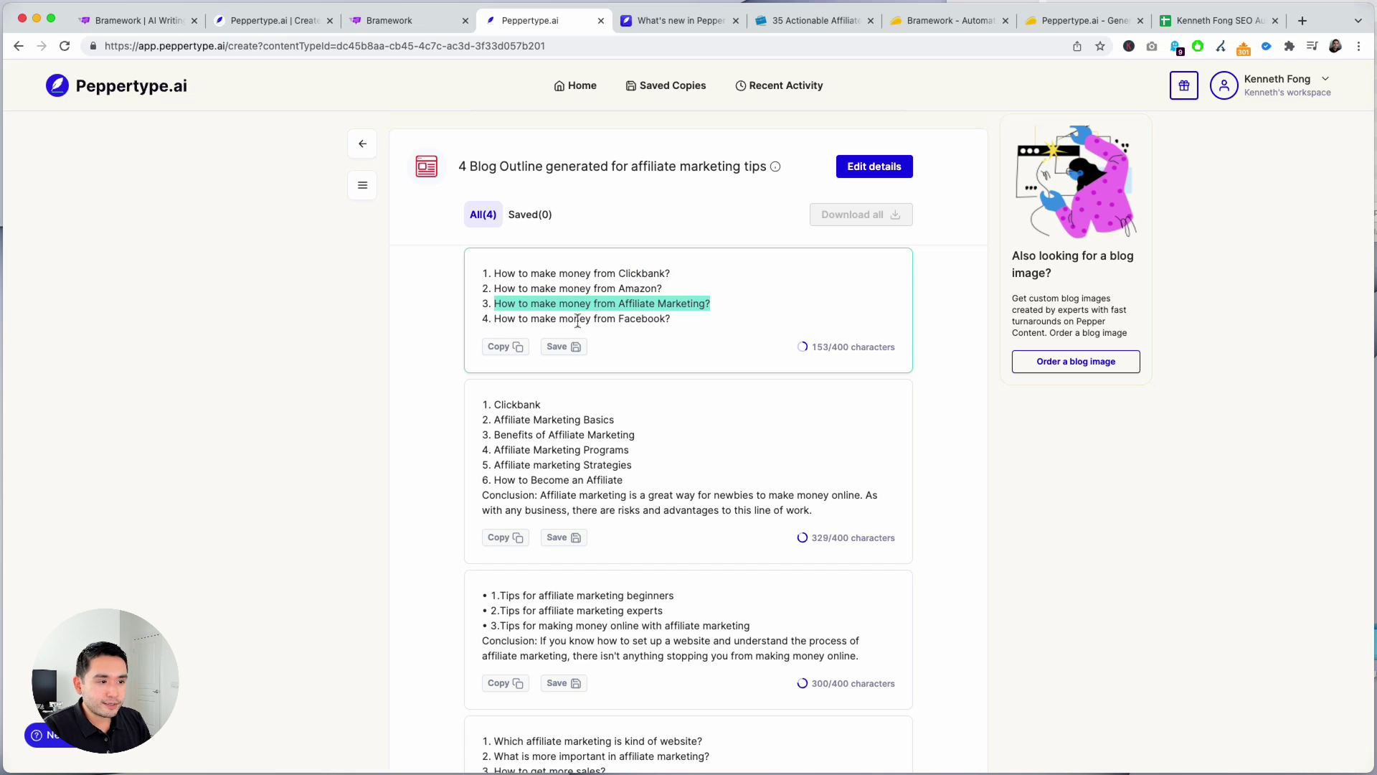
pyautogui.click(512, 422)
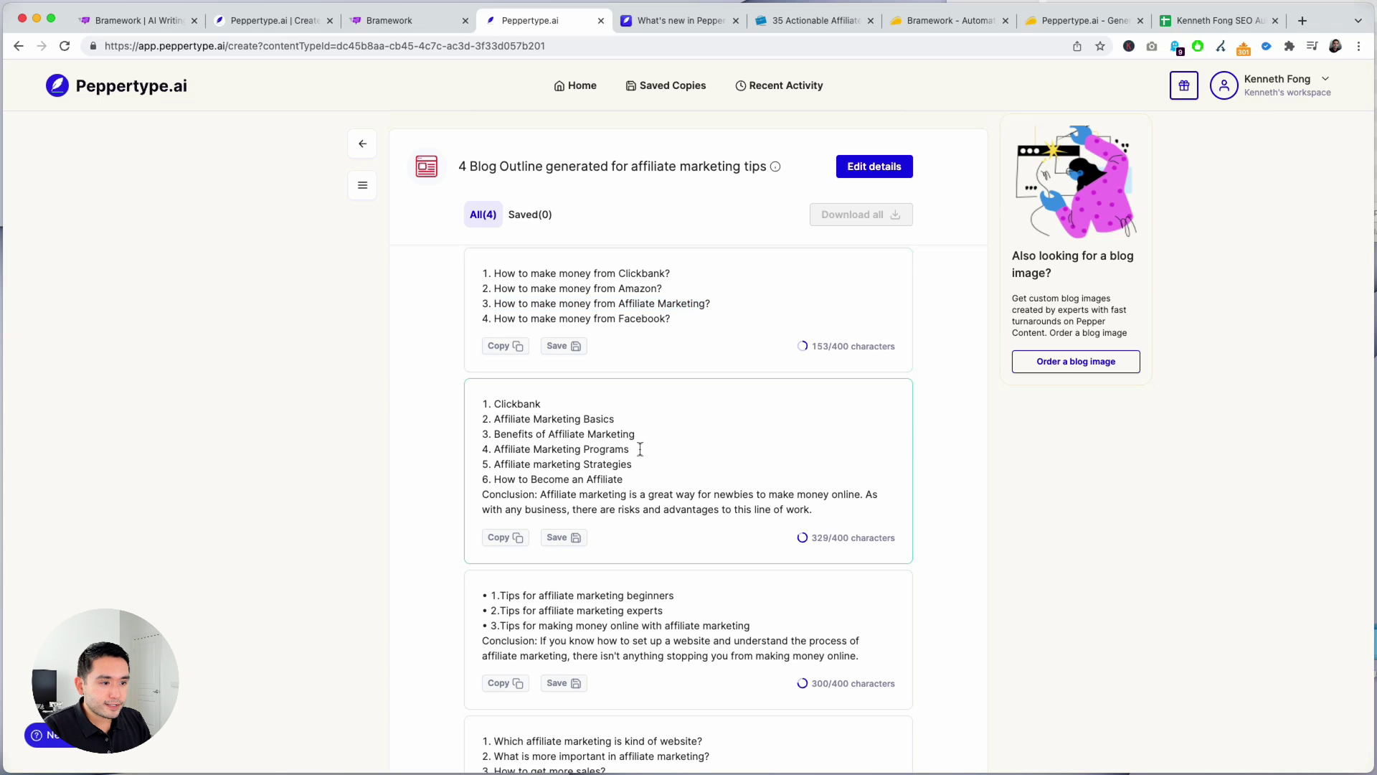
pyautogui.scroll(-1, 512, 457)
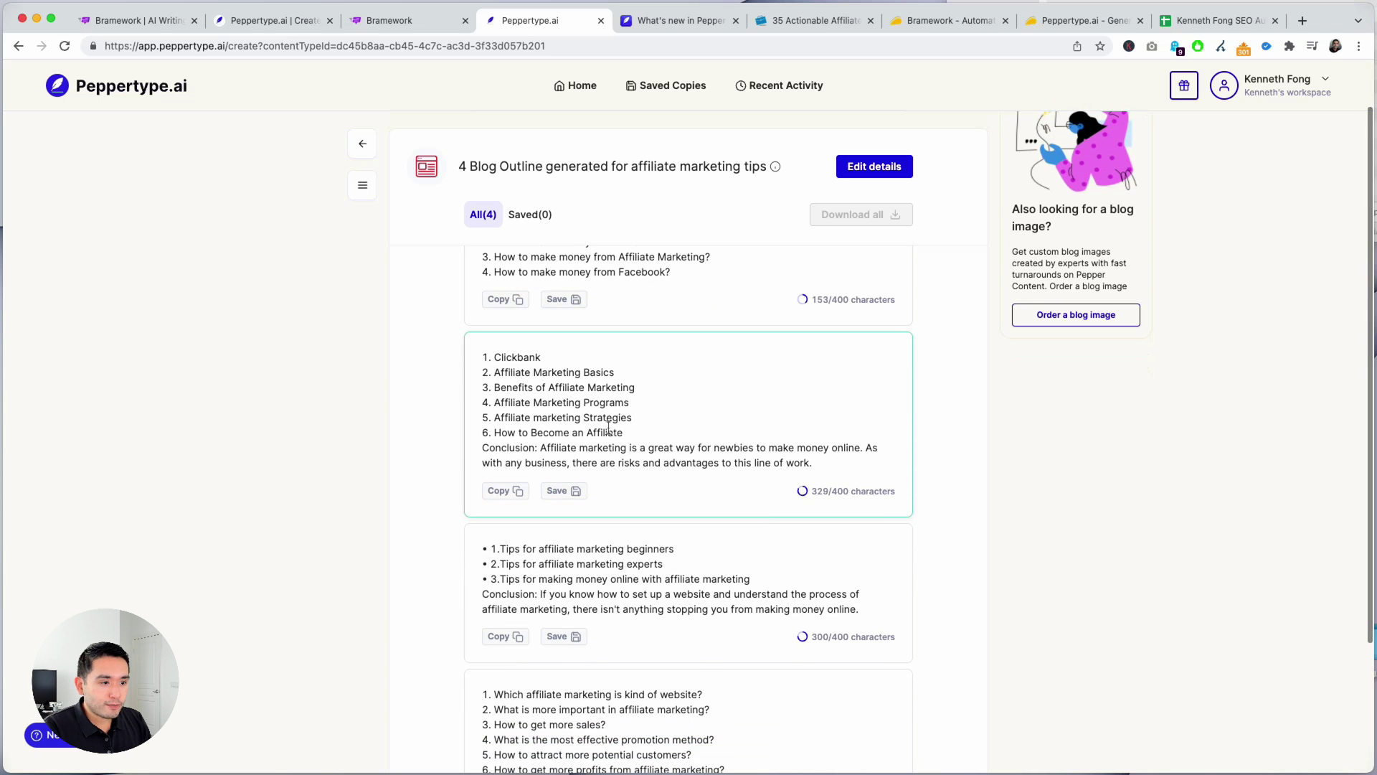
pyautogui.scroll(-2, 512, 466)
pyautogui.click(513, 472)
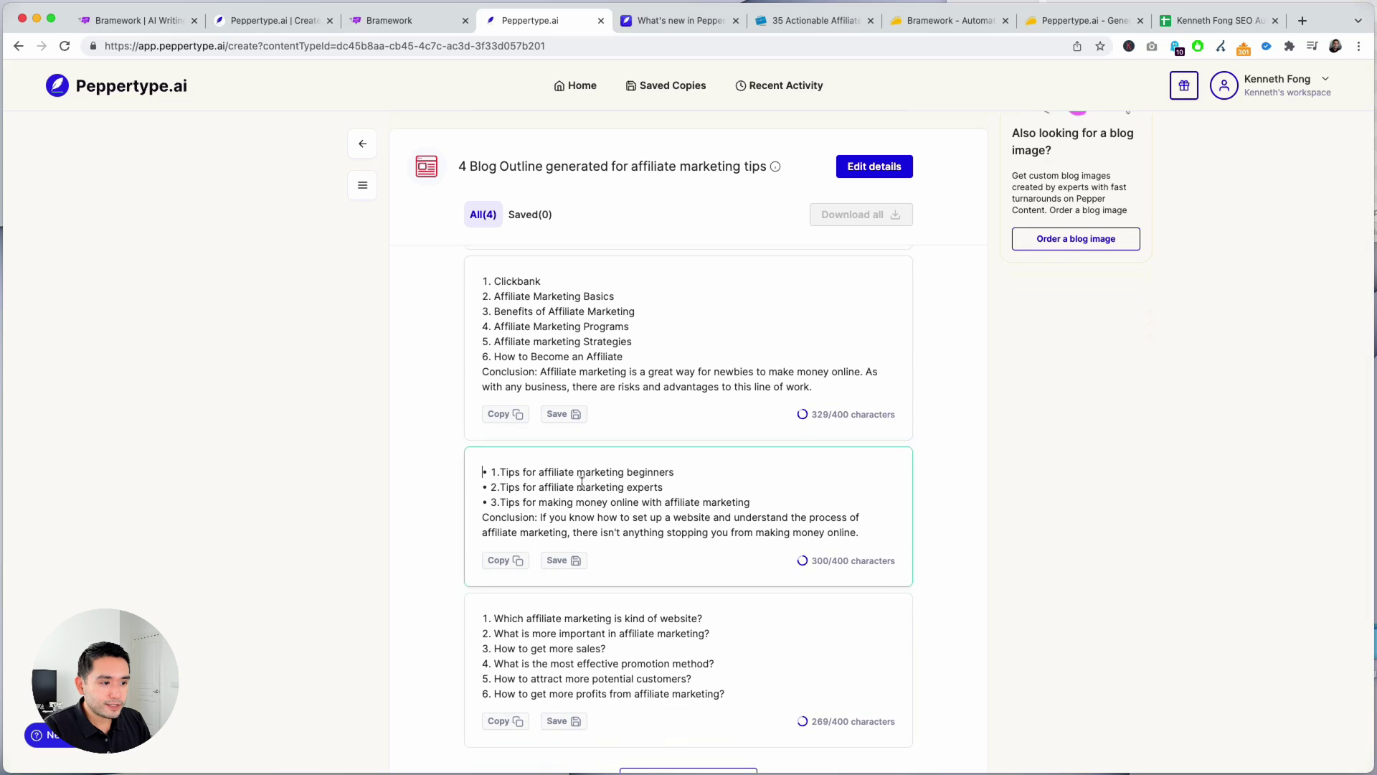
pyautogui.scroll(-1, 552, 481)
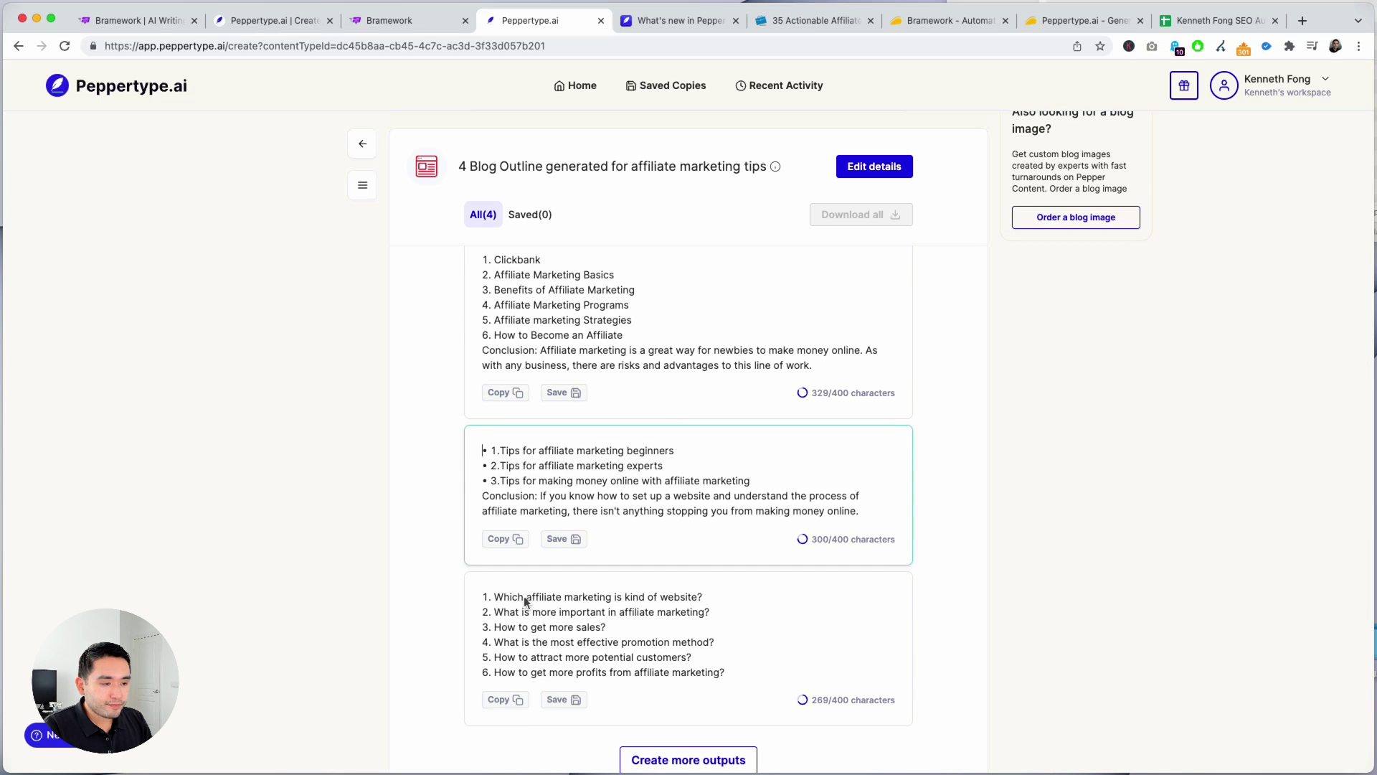
# Highlight later outline lines like 'Which affiliate marketing is kind of website?' and 'Tips for affiliate marketing experts'.
pyautogui.click(605, 283)
pyautogui.scroll(4, 608, 289)
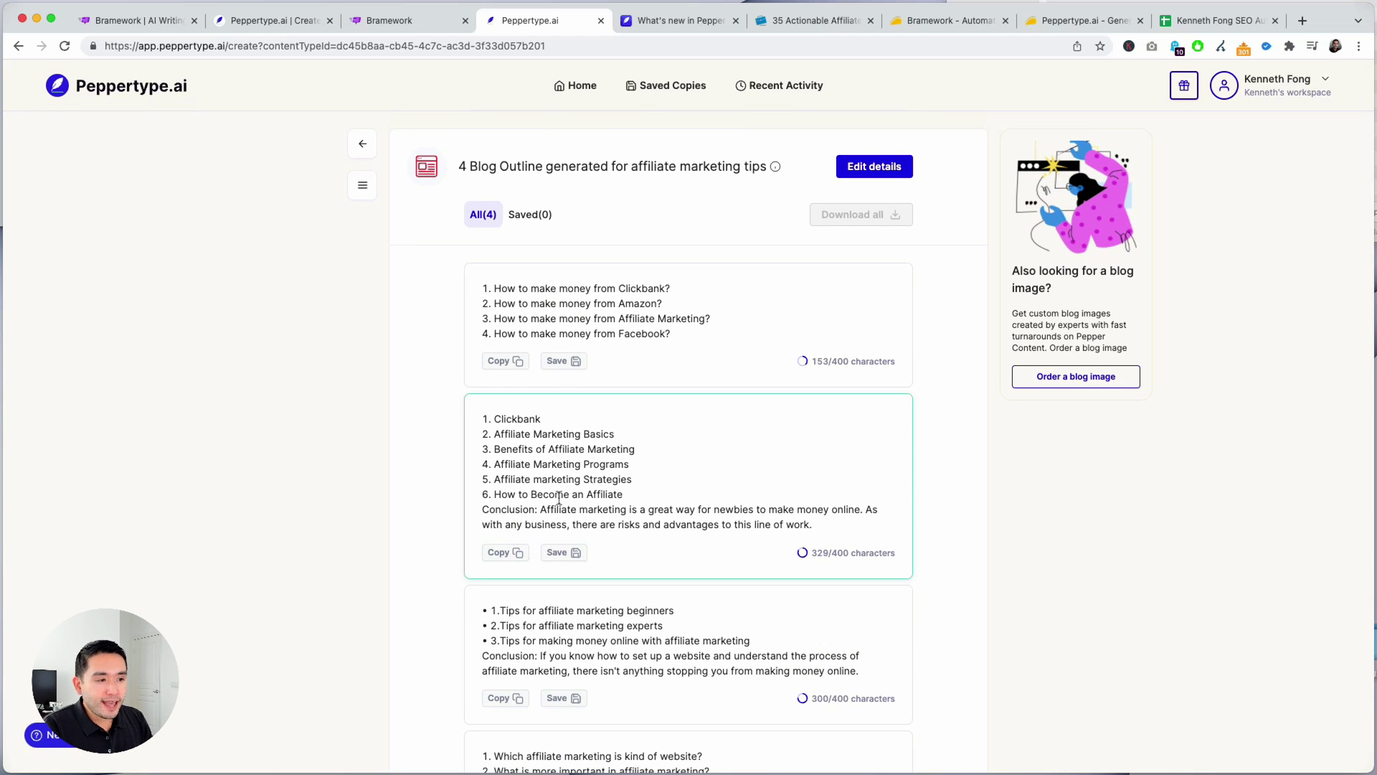
pyautogui.scroll(-1, 581, 384)
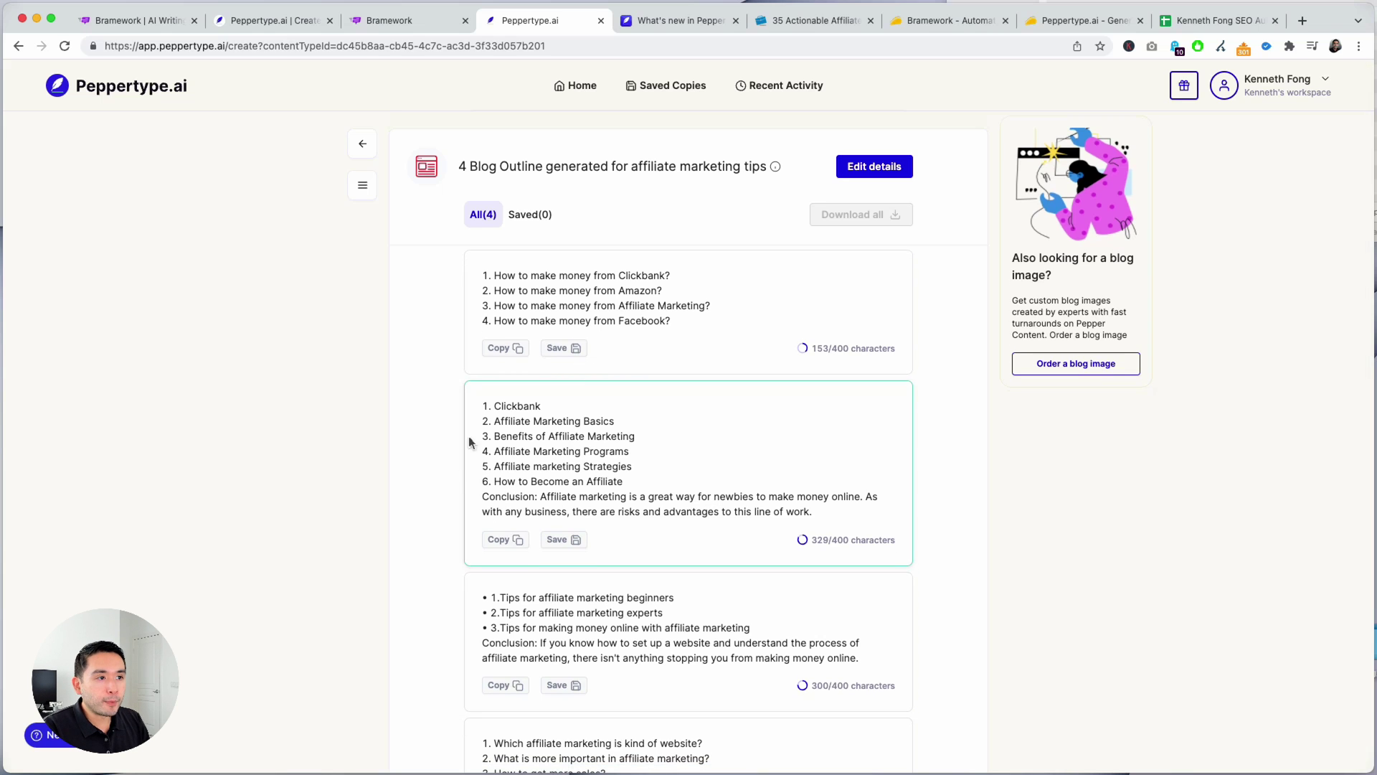
pyautogui.scroll(-1, 747, 356)
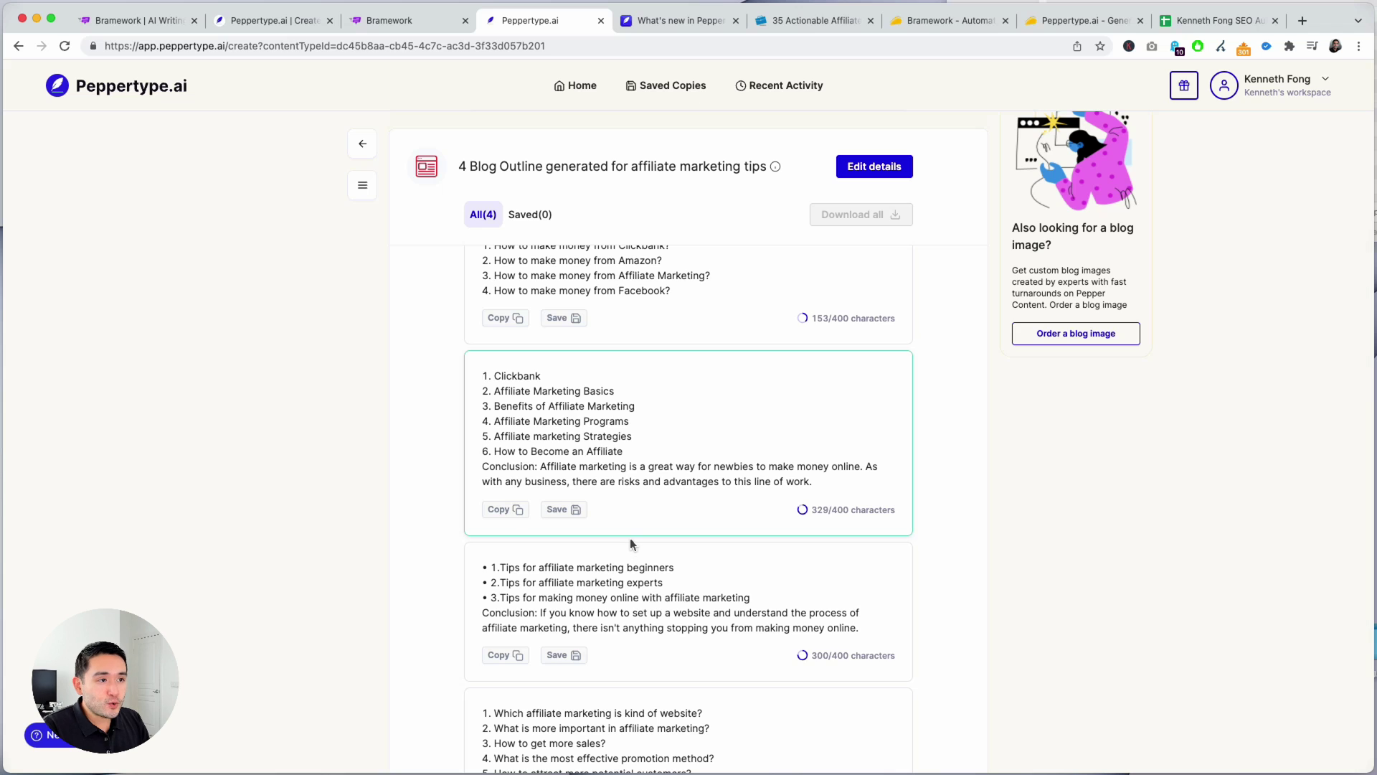
pyautogui.scroll(-4, 609, 566)
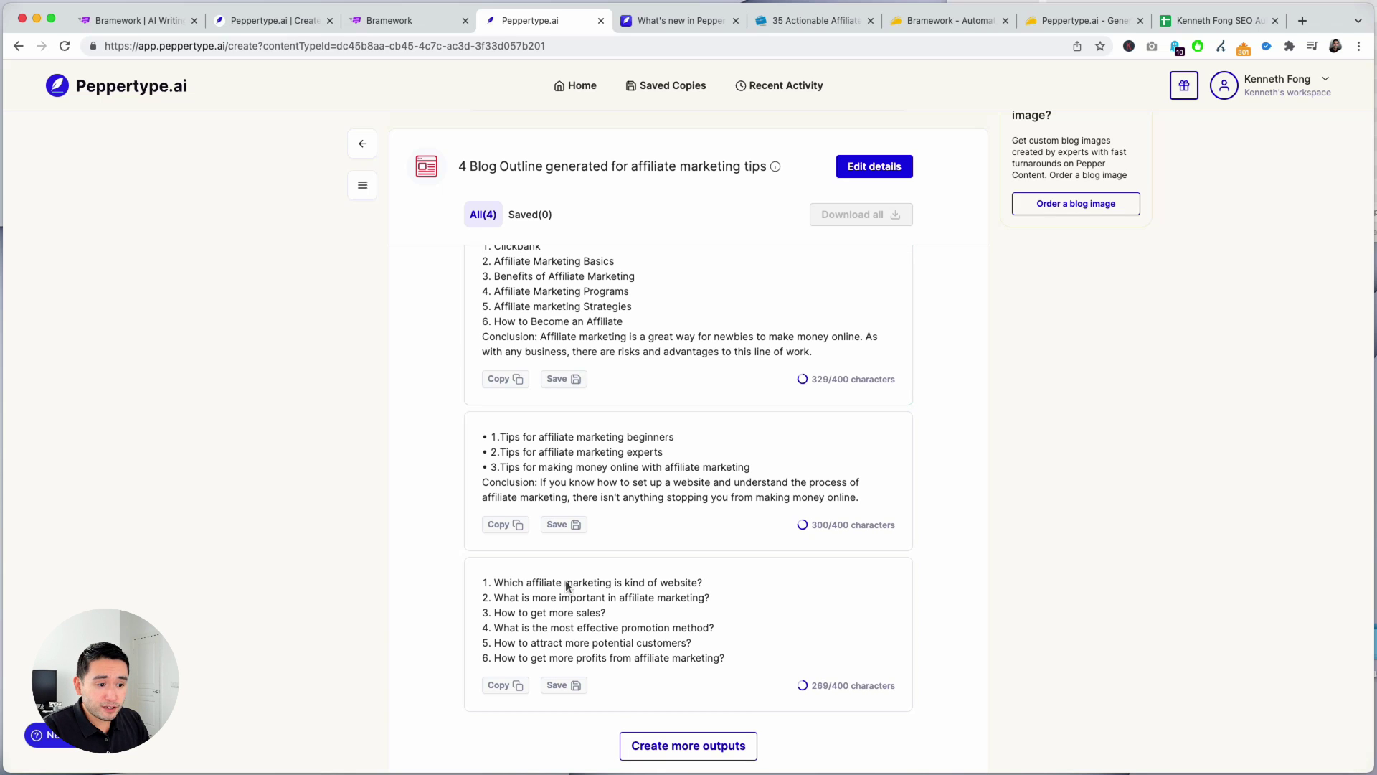
pyautogui.moveTo(494, 582); pyautogui.dragTo(772, 585)
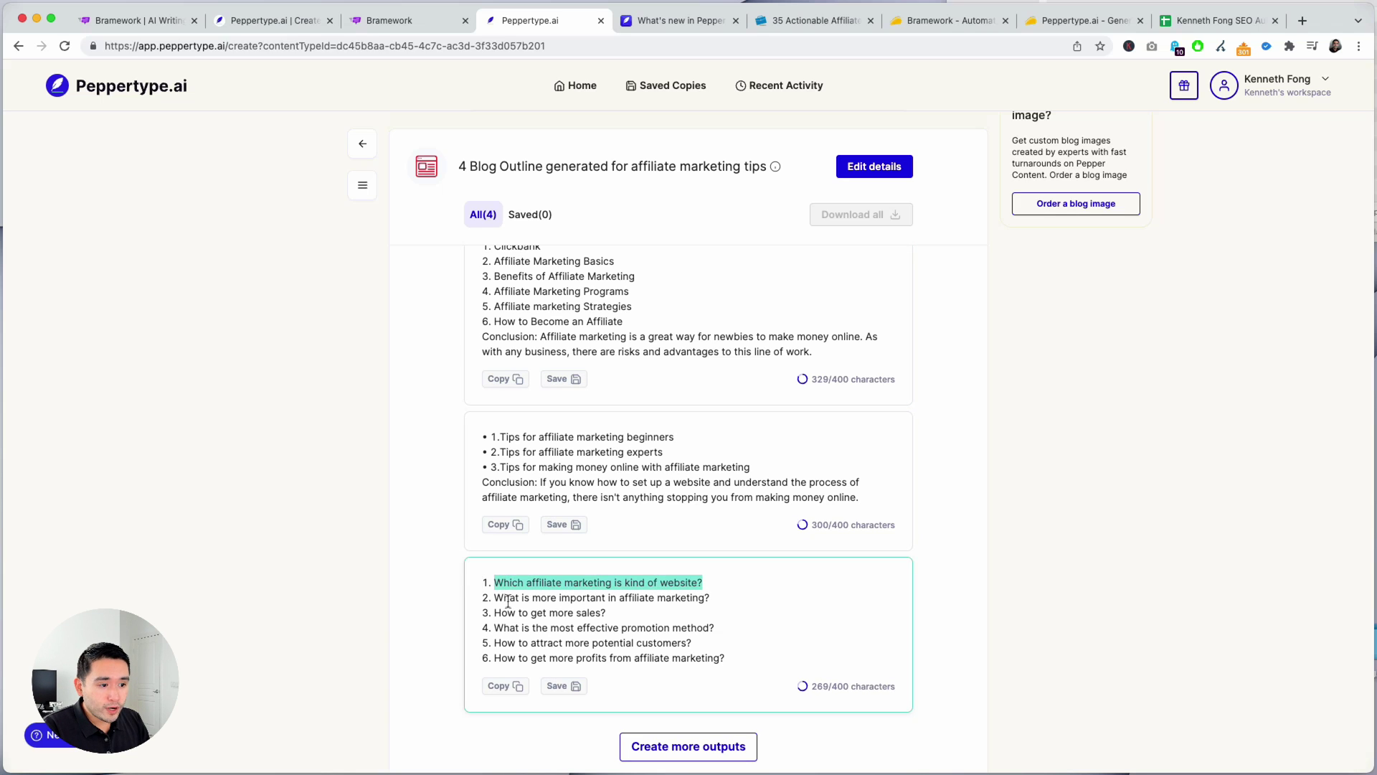
pyautogui.moveTo(494, 598); pyautogui.dragTo(728, 603)
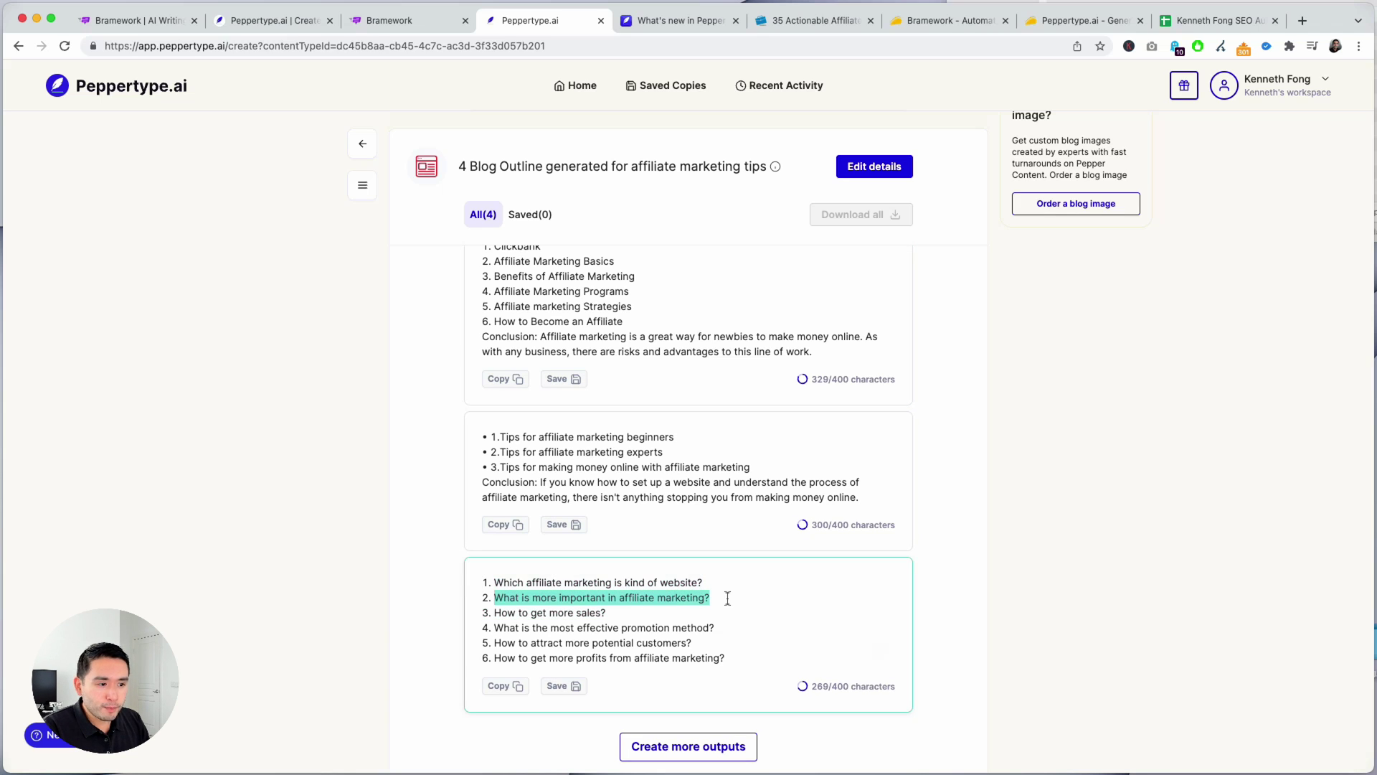
pyautogui.moveTo(723, 590); pyautogui.dragTo(672, 615)
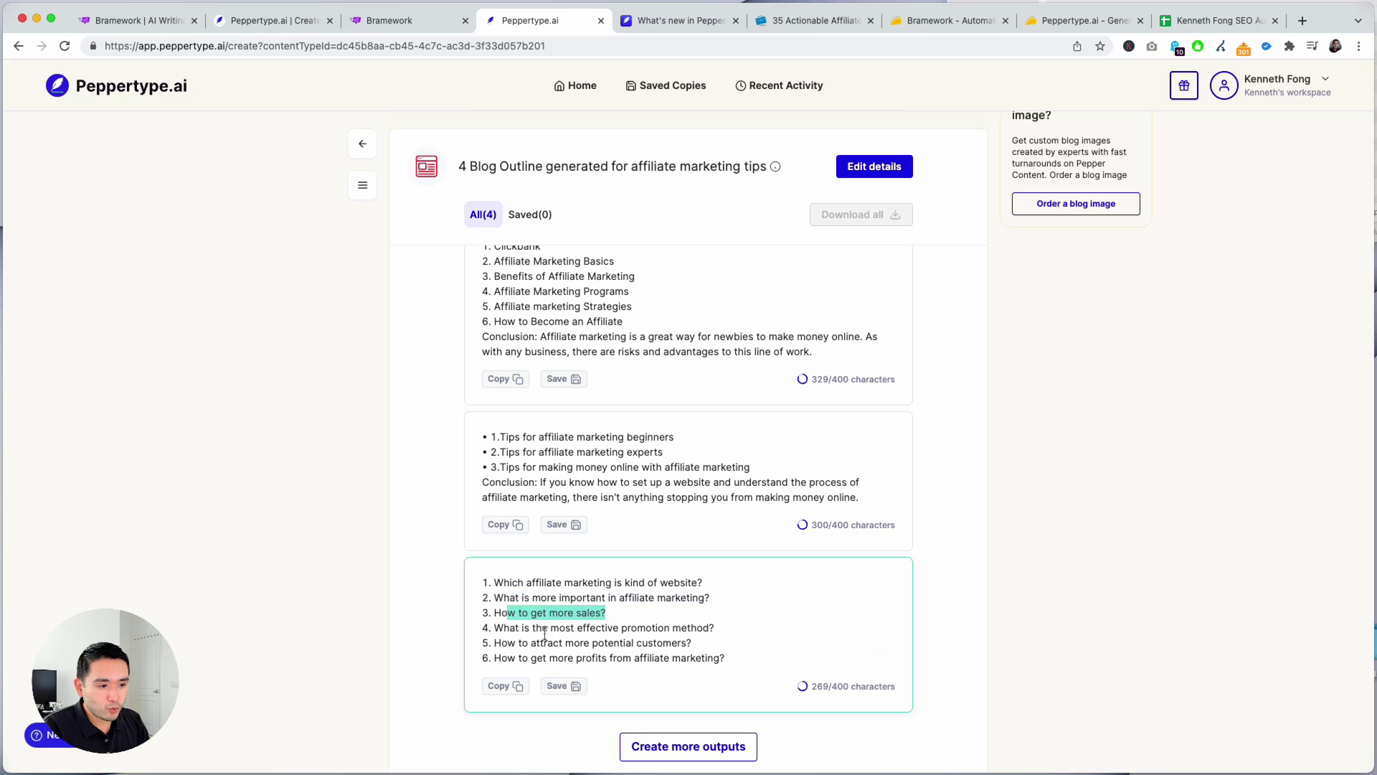
pyautogui.moveTo(530, 631); pyautogui.dragTo(784, 633)
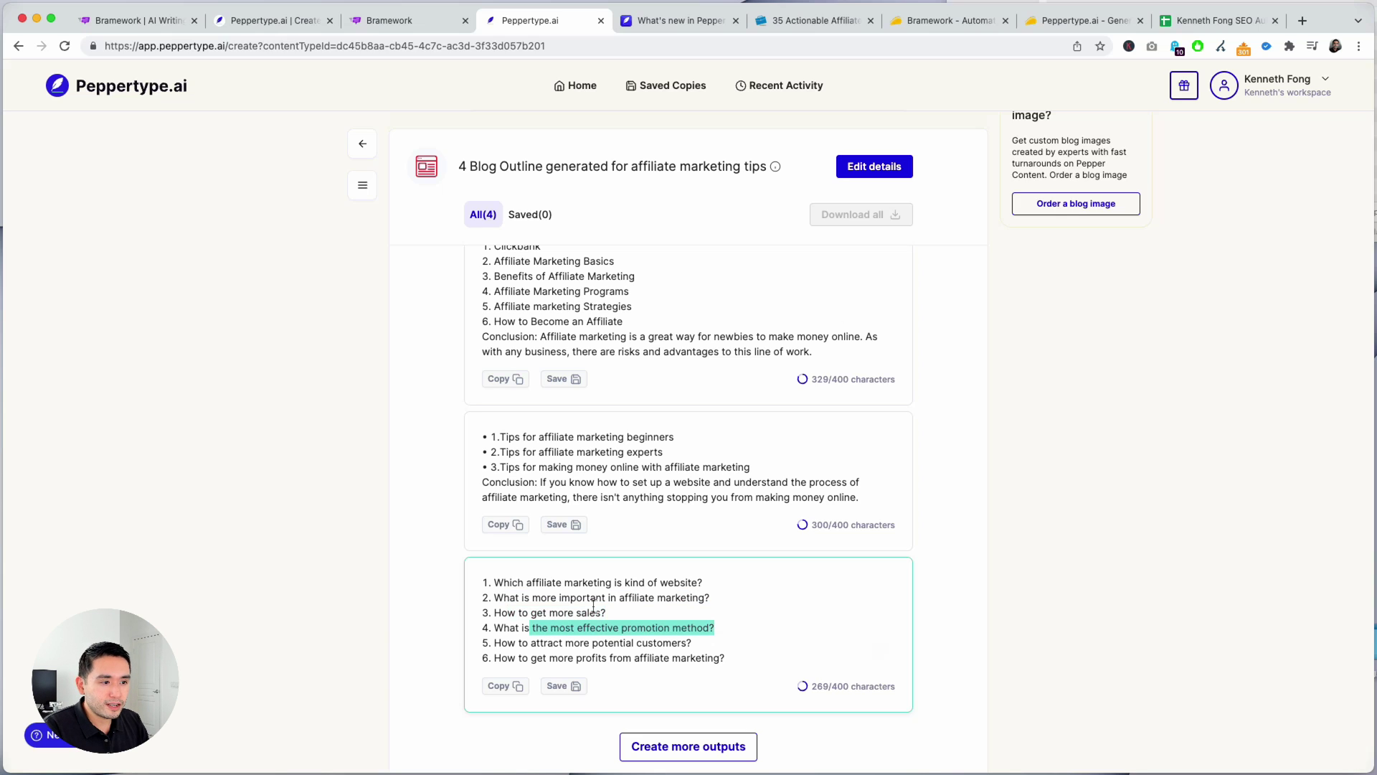
pyautogui.click(536, 459)
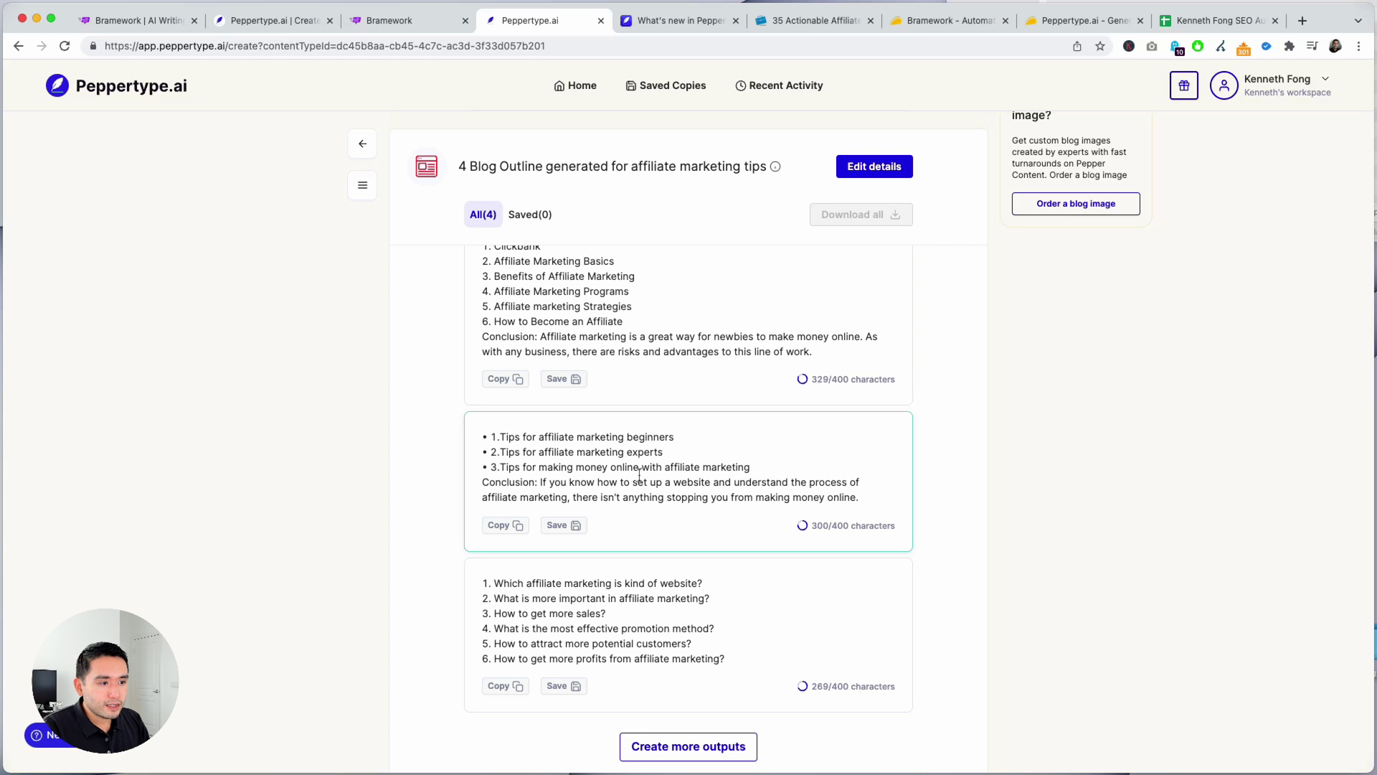
pyautogui.moveTo(515, 458); pyautogui.dragTo(663, 454)
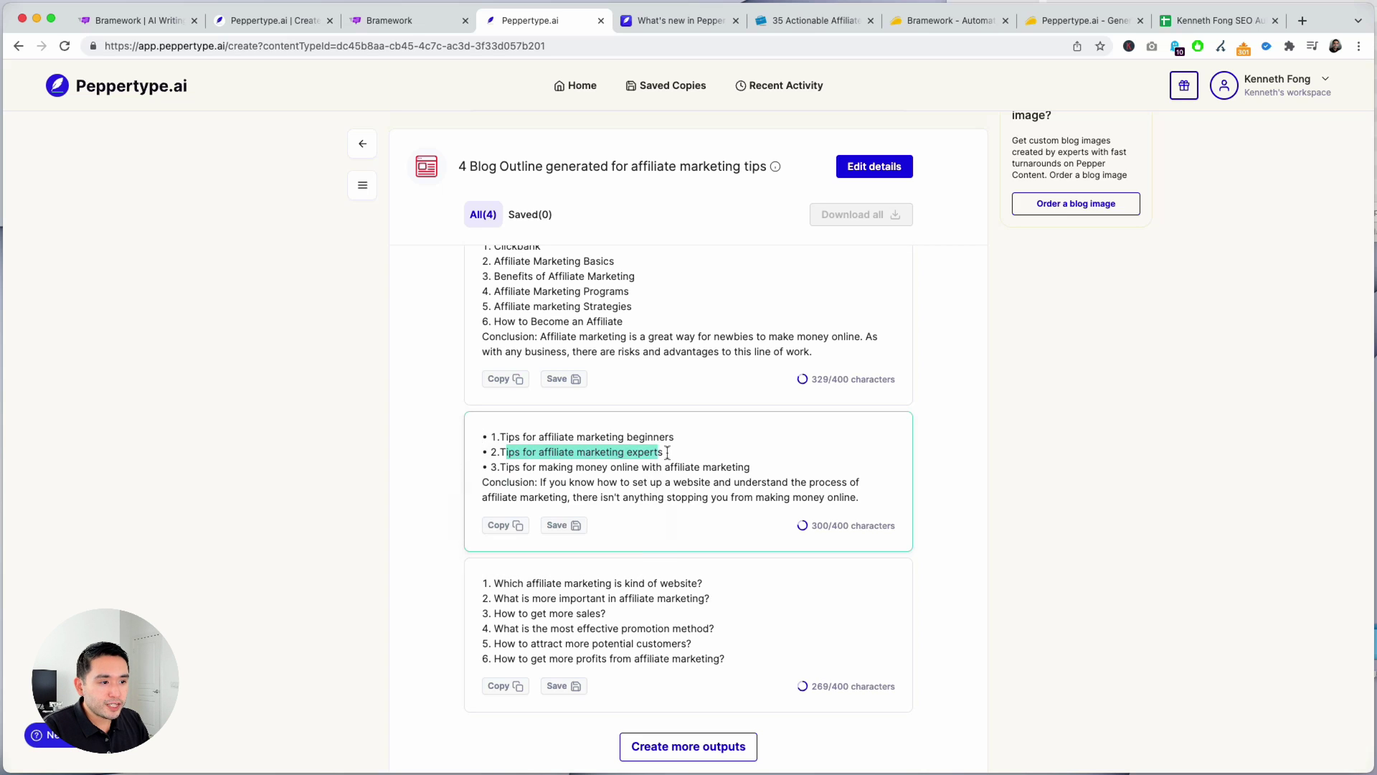
pyautogui.press('Right')
pyautogui.scroll(3, 530, 473)
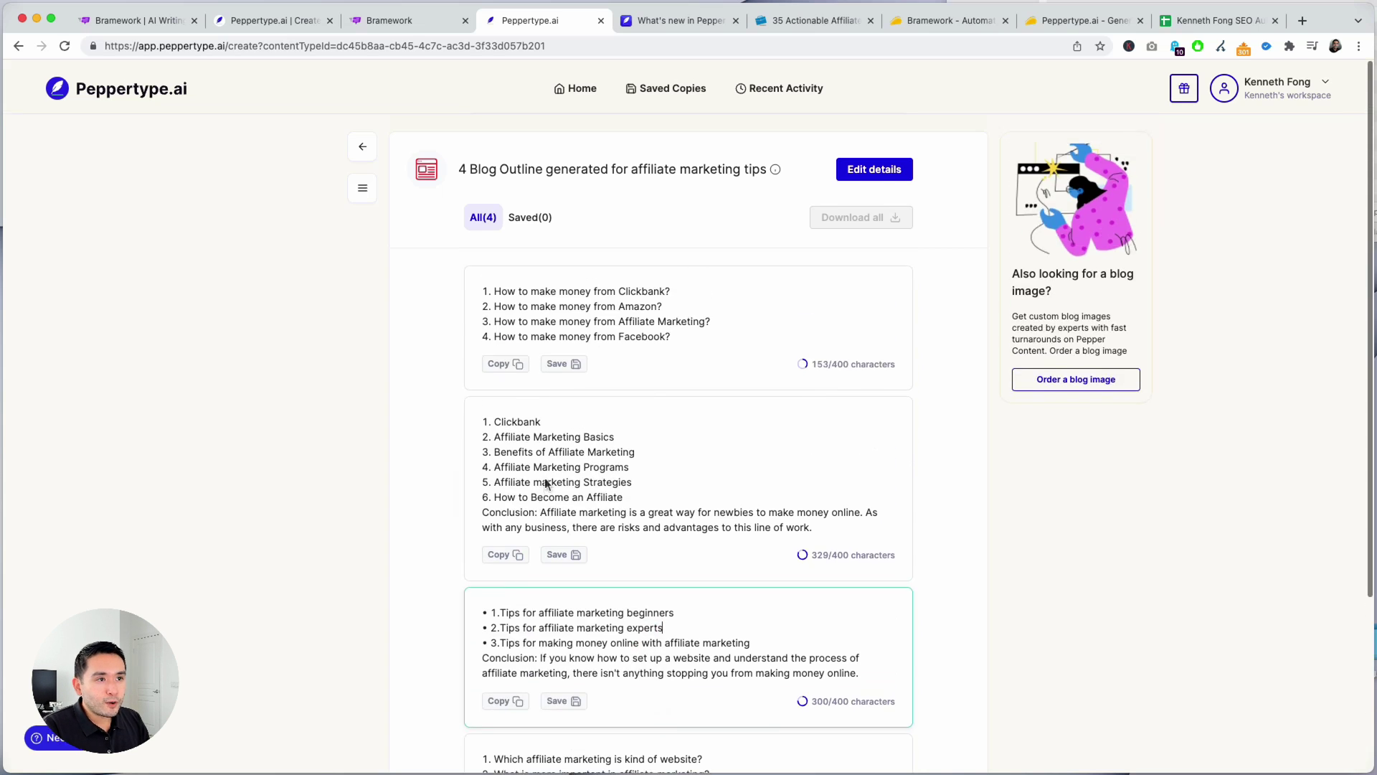
# Show Bramework's Assistant Outlines and highlight the tip lines in the first outline.
pyautogui.click(407, 22)
pyautogui.scroll(-2, 998, 320)
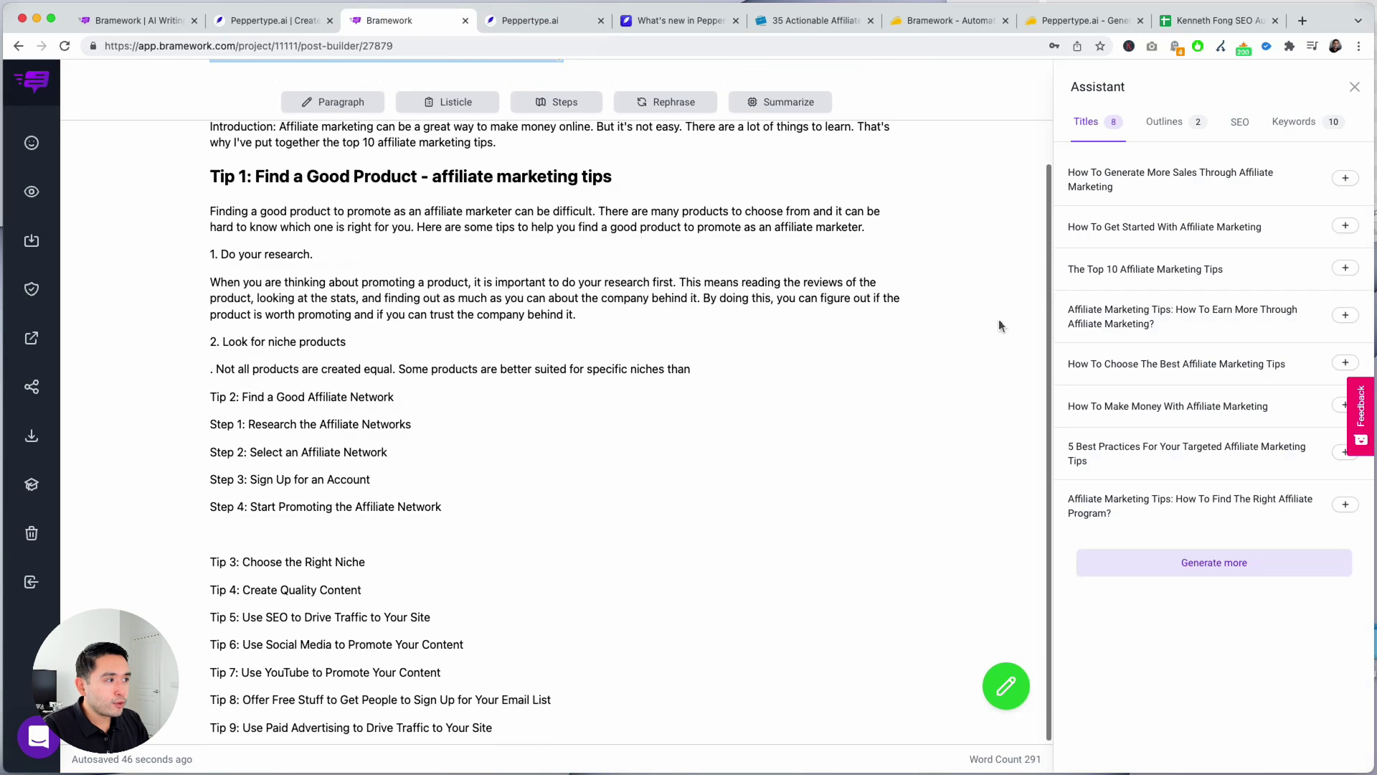
pyautogui.click(1164, 118)
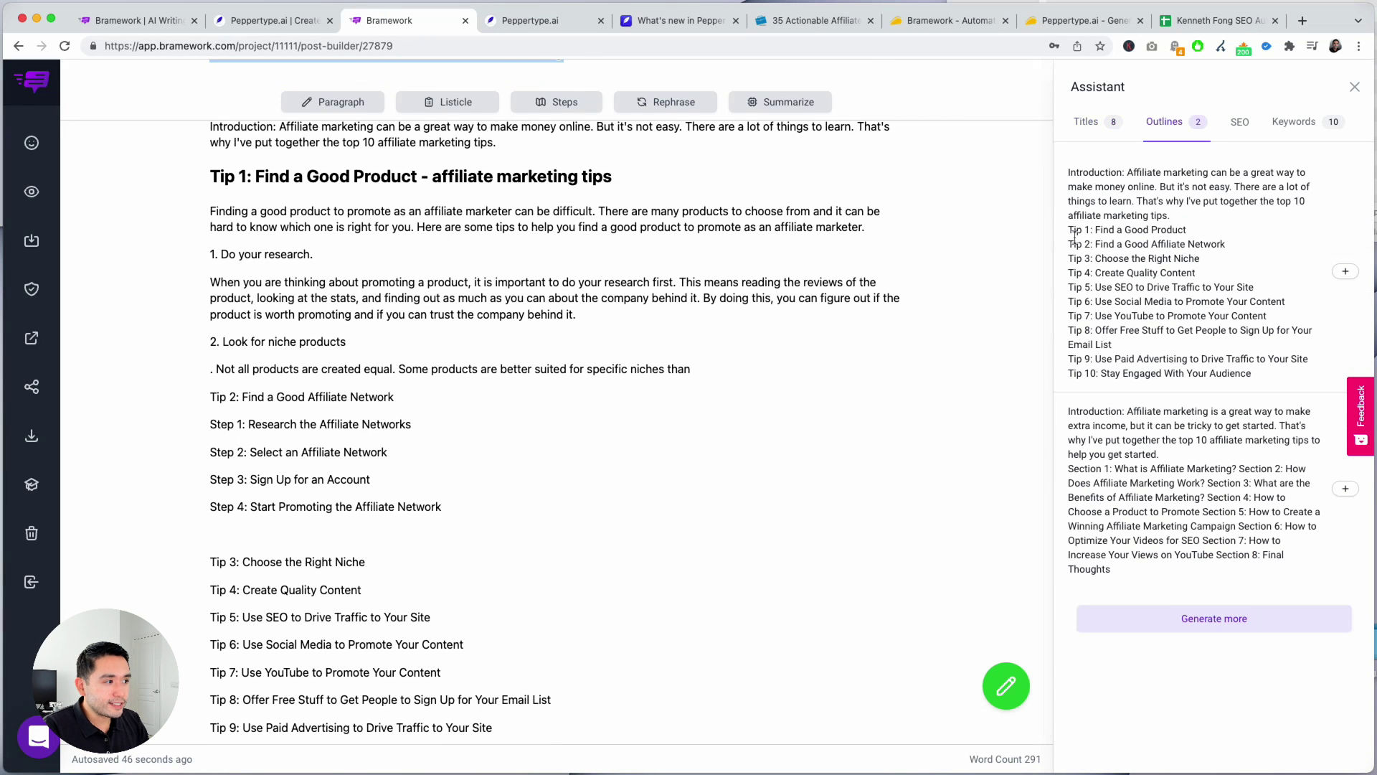
pyautogui.moveTo(1074, 242); pyautogui.dragTo(1117, 237)
pyautogui.click(1160, 347)
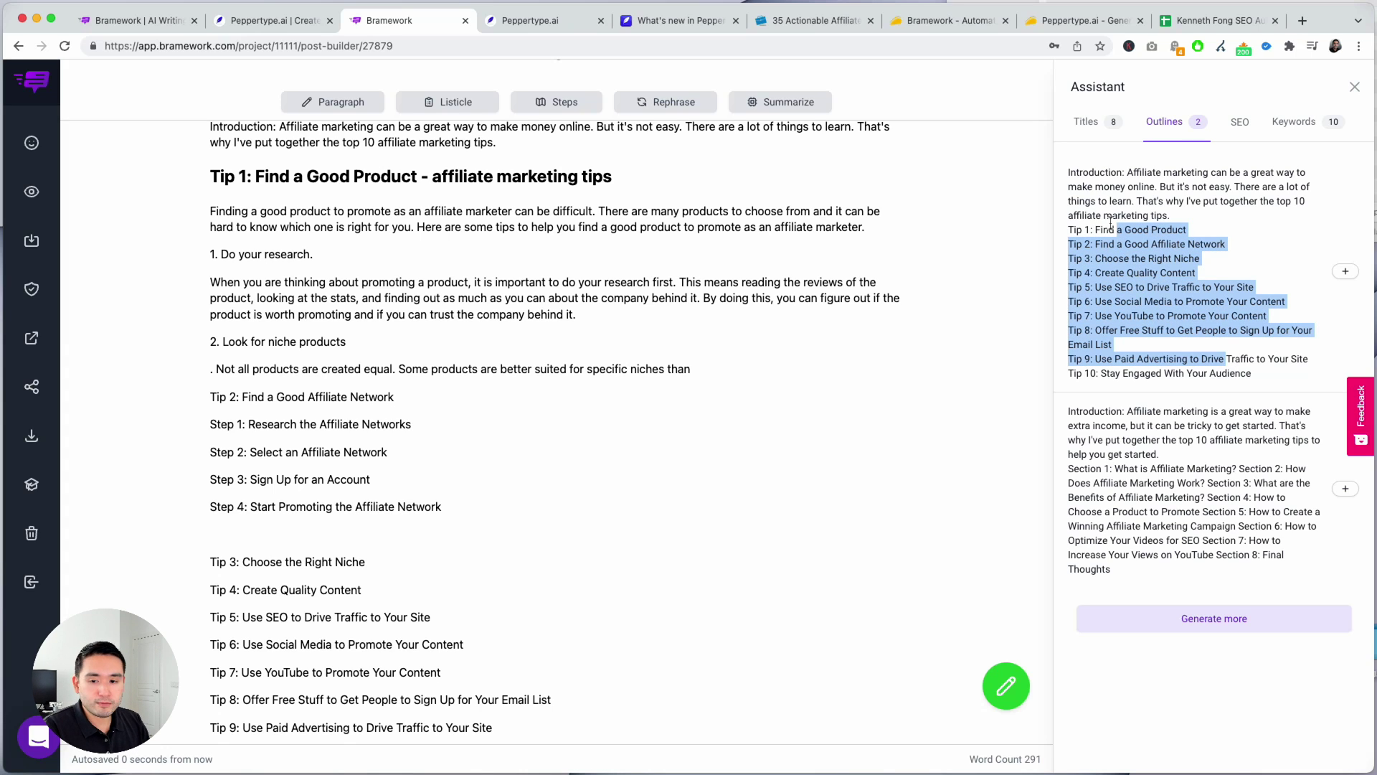
# Compare Bramework's outlines against the Peppertype.ai outline results, ending on Peppertype.ai.
pyautogui.click(500, 27)
pyautogui.click(434, 27)
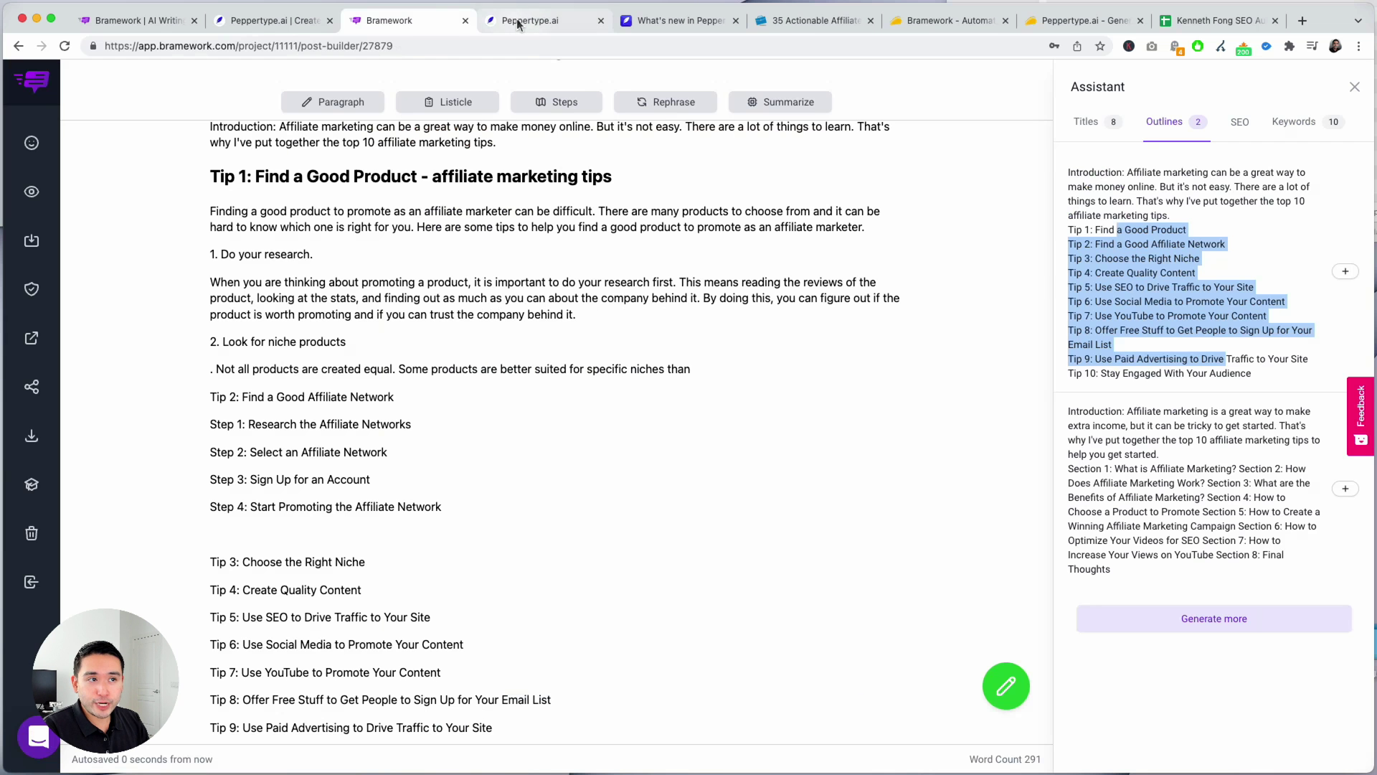
pyautogui.click(510, 23)
pyautogui.click(425, 23)
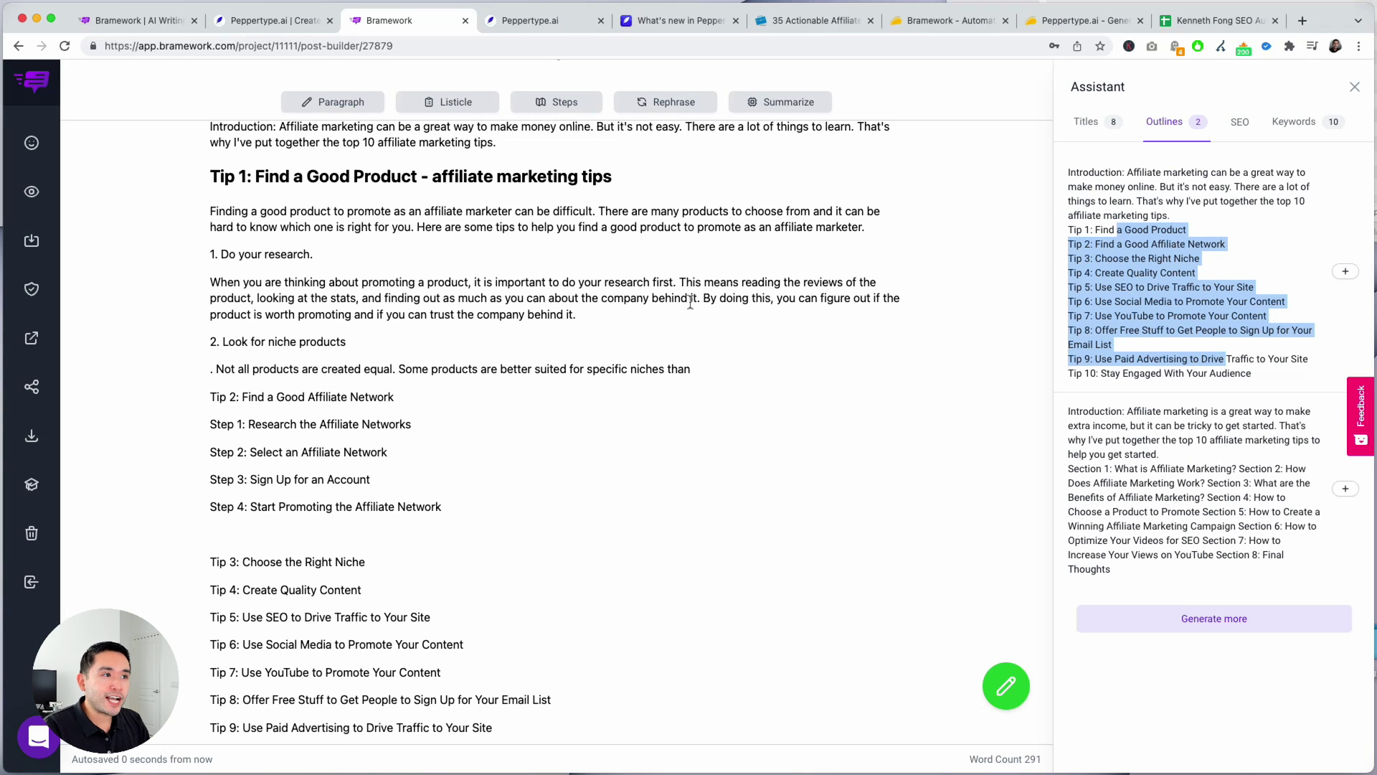
pyautogui.click(518, 23)
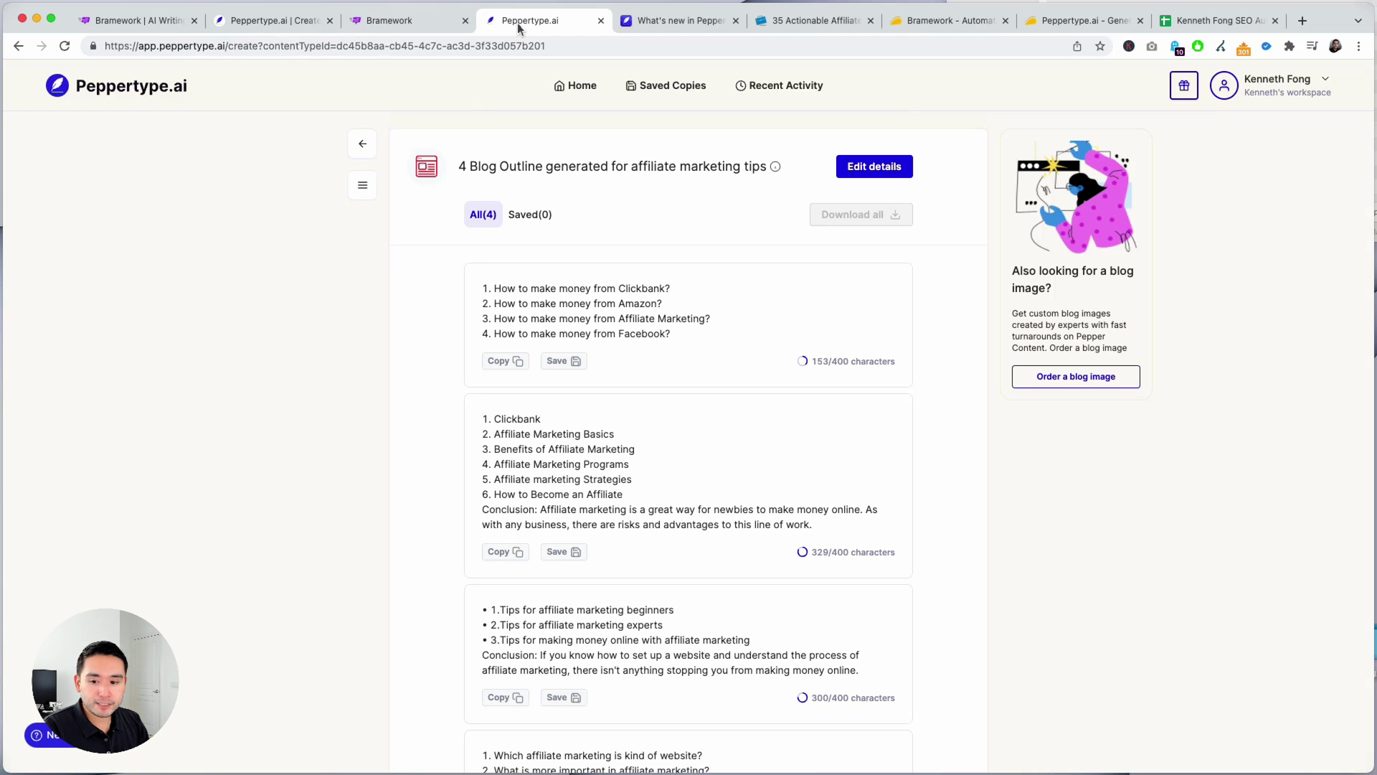
# Return Peppertype.ai to its home page and highlight the Bramework draft from 'Do your research' to Step 4.
pyautogui.click(361, 144)
pyautogui.click(363, 144)
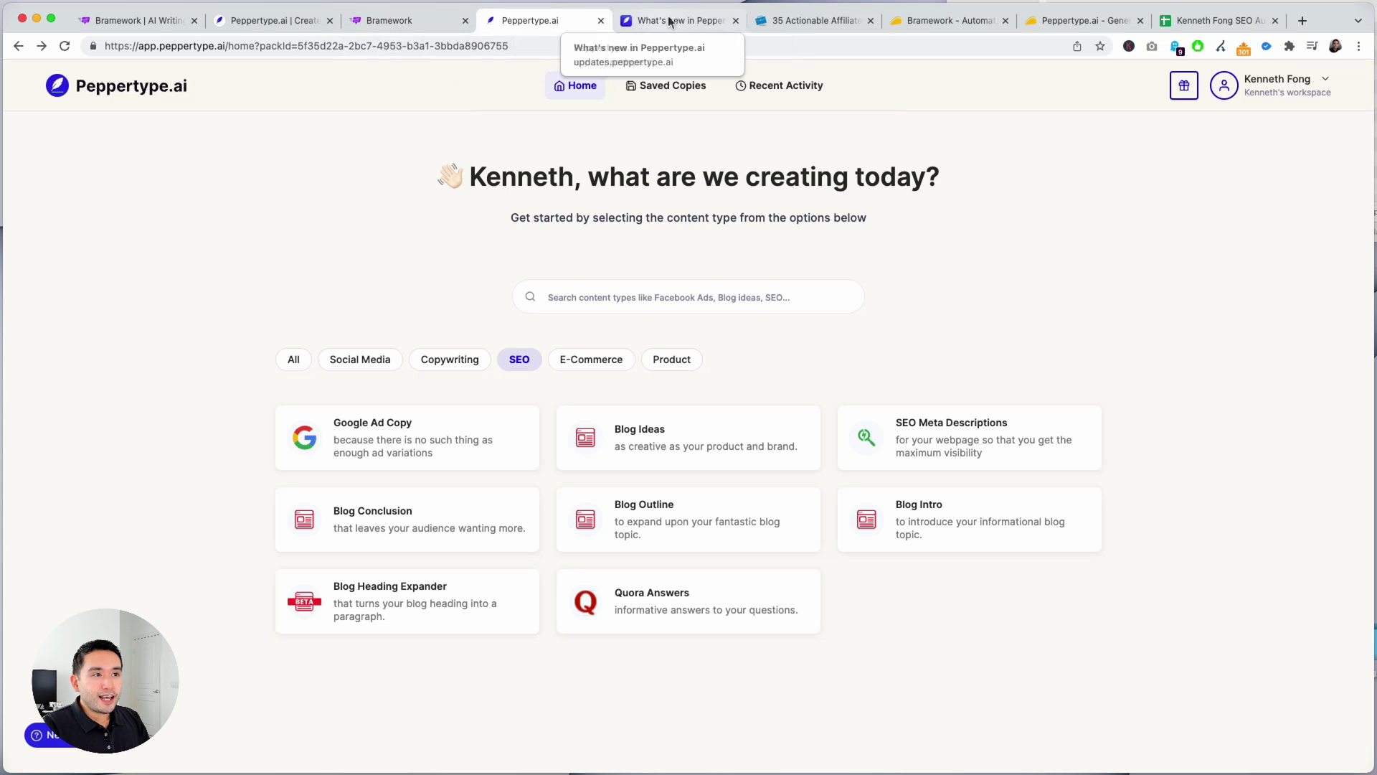
pyautogui.click(403, 22)
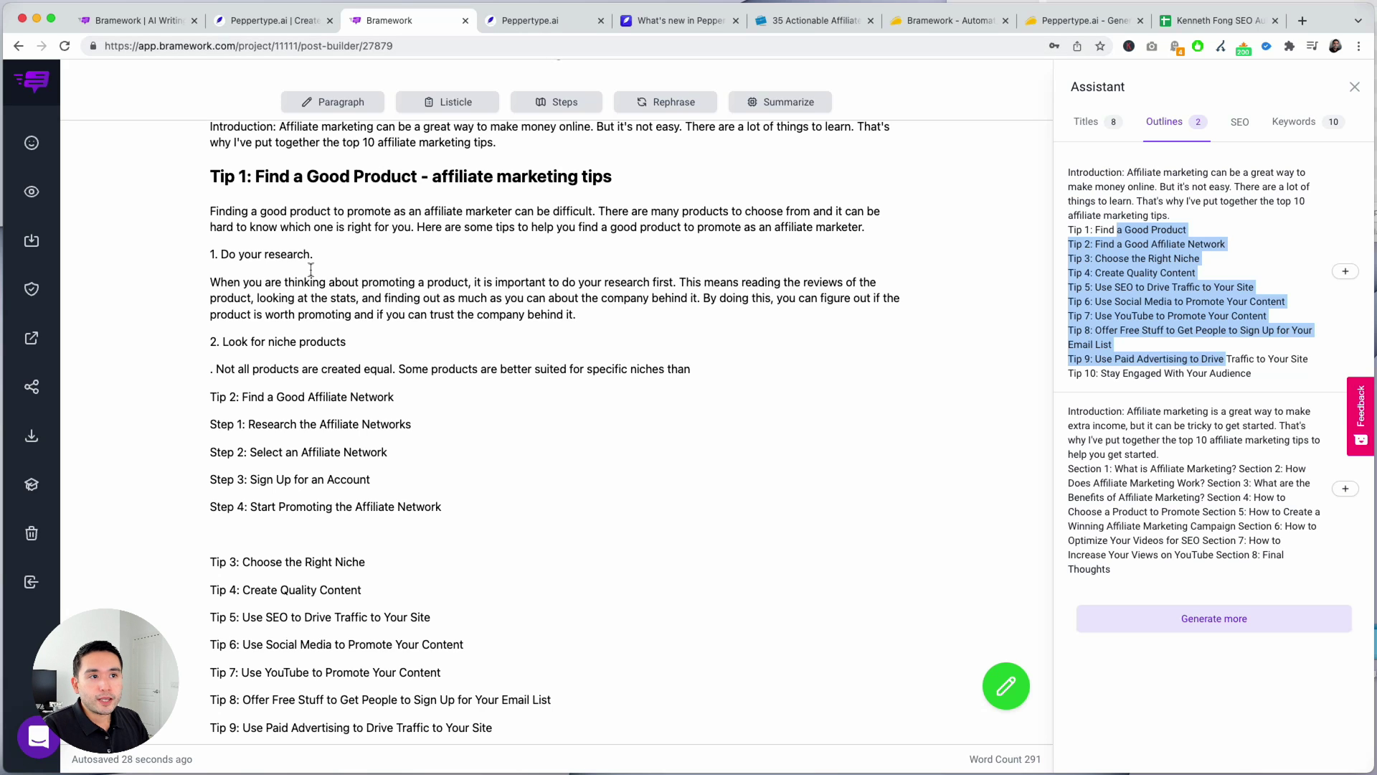
pyautogui.click(495, 19)
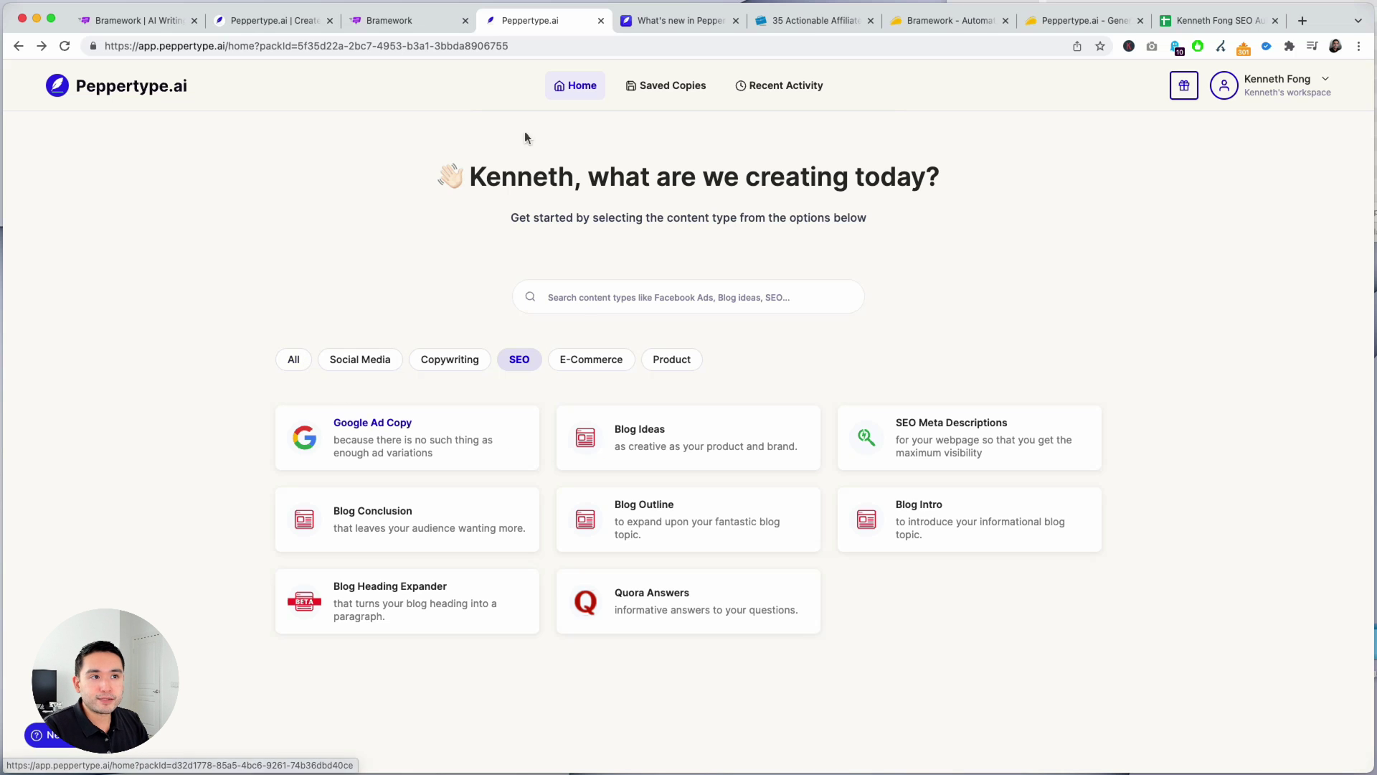
pyautogui.click(403, 22)
pyautogui.moveTo(308, 246); pyautogui.dragTo(480, 523)
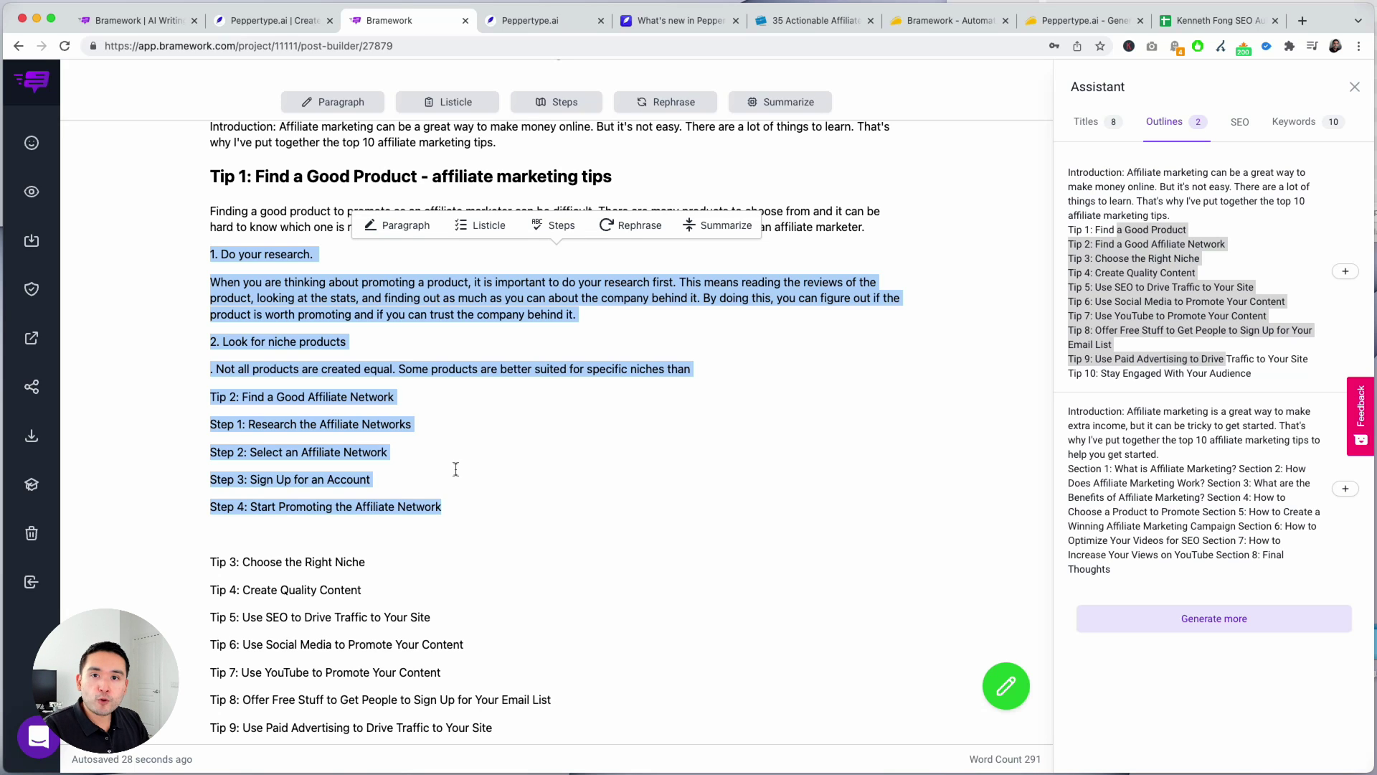
# Check Peppertype.ai's What's new page, then bring up Bramework's AppSumo deal page.
pyautogui.click(531, 21)
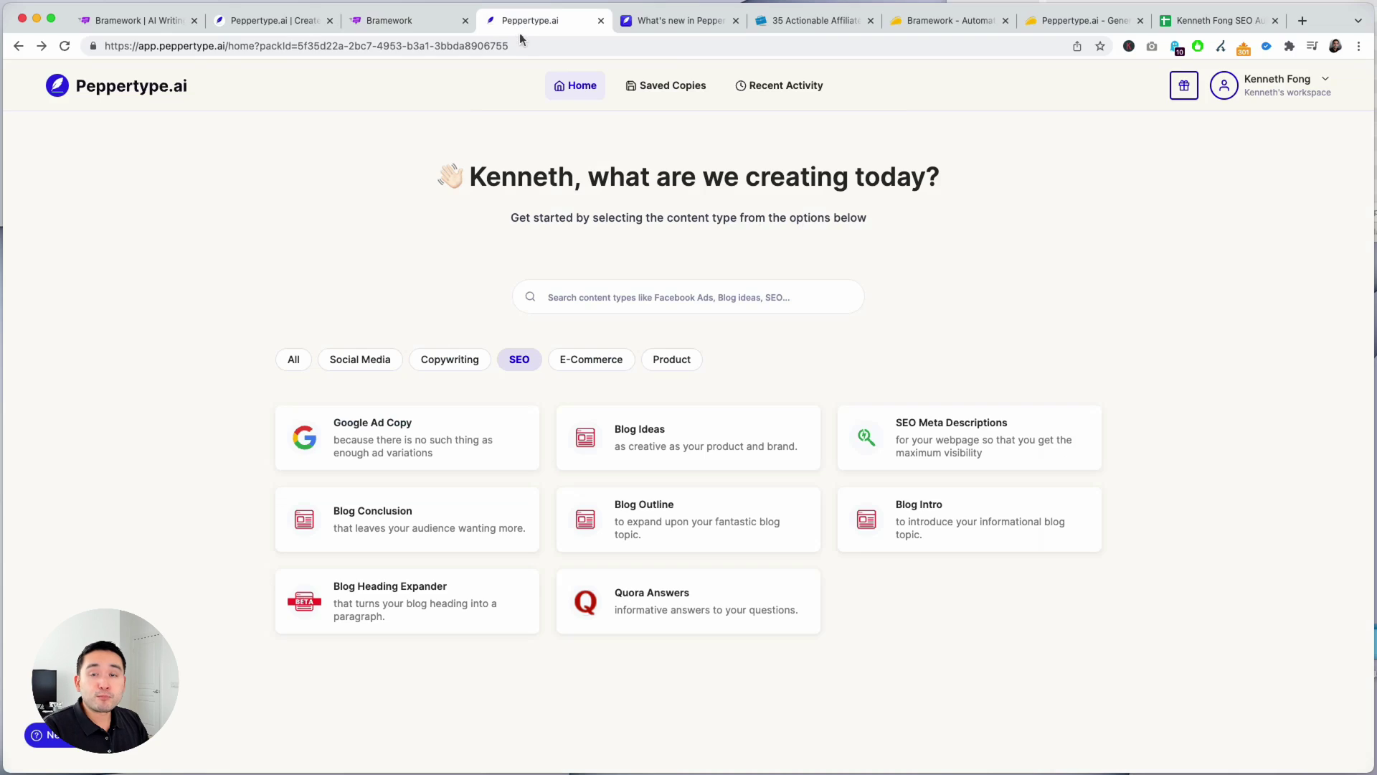
pyautogui.click(649, 24)
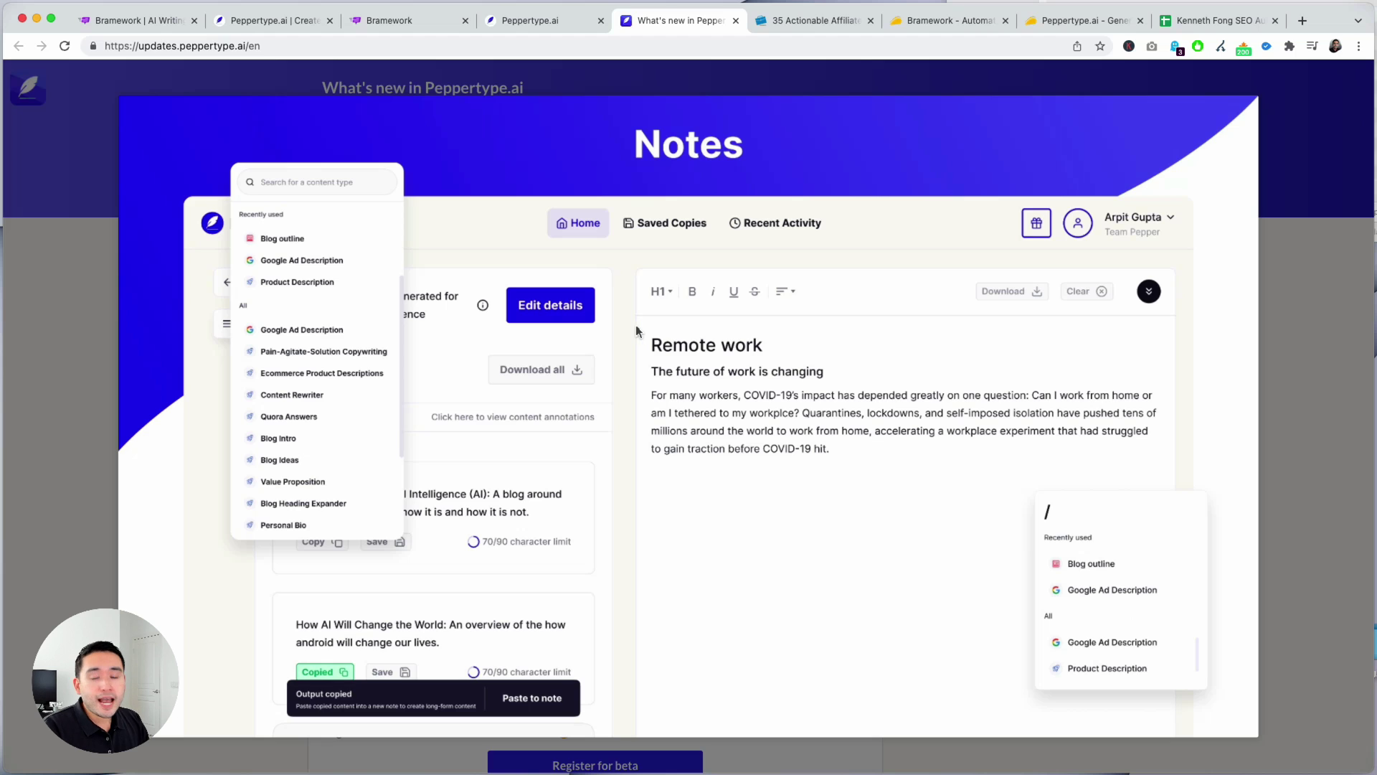
pyautogui.click(534, 21)
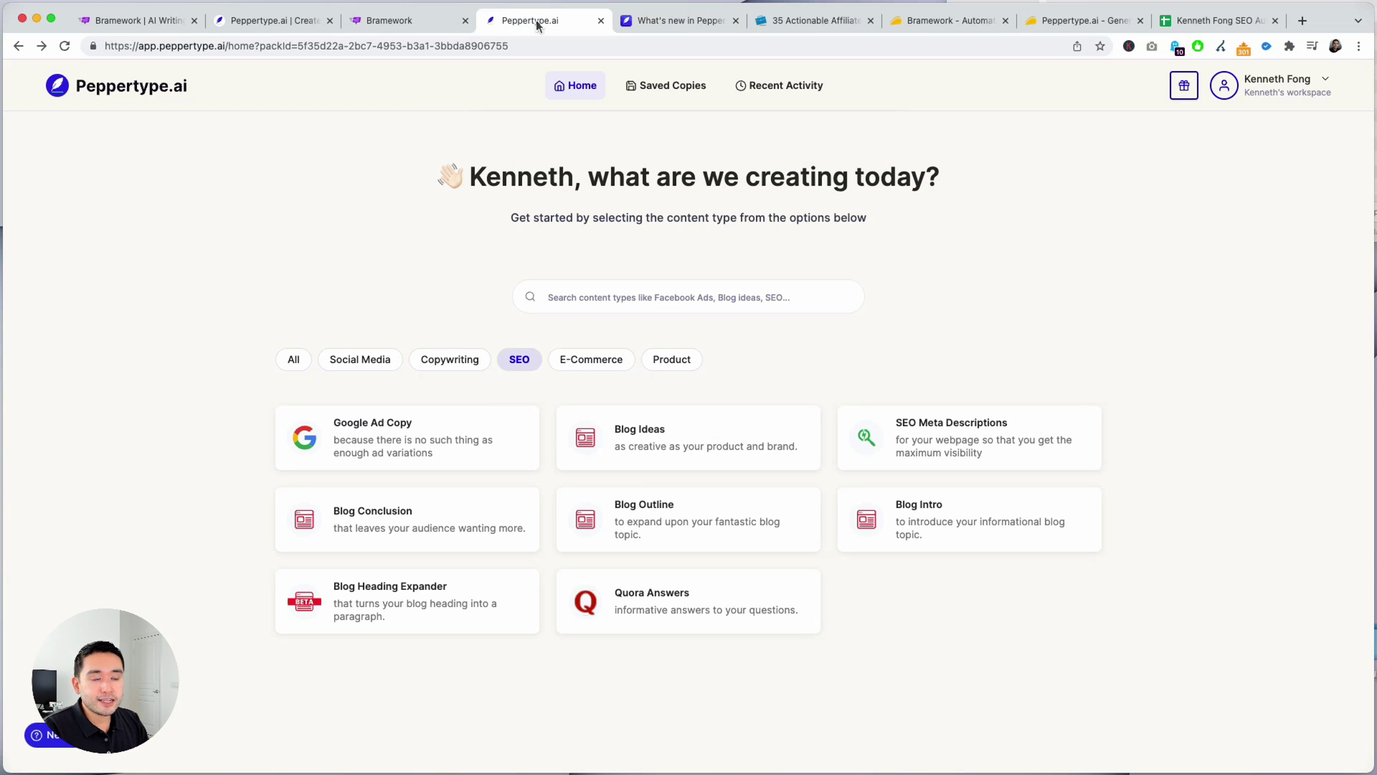
pyautogui.click(414, 26)
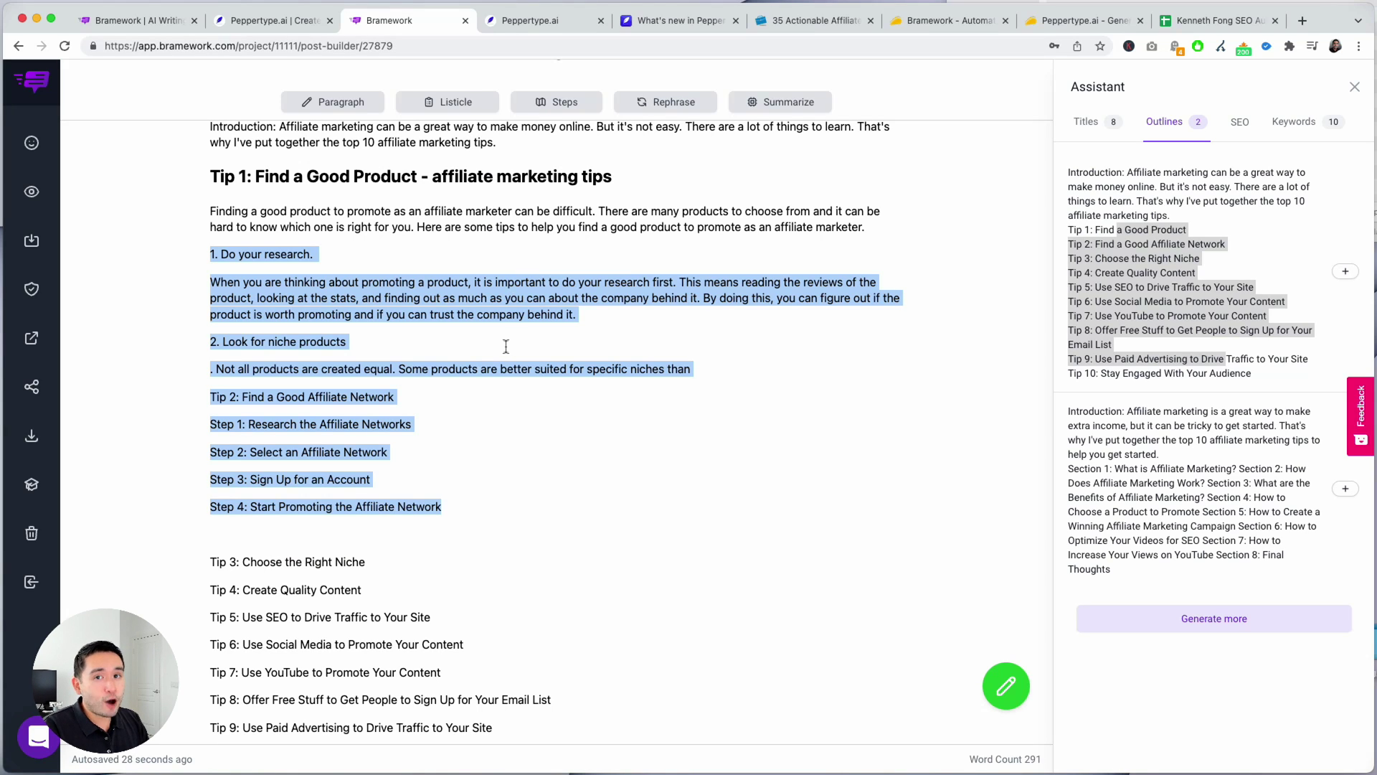
pyautogui.click(946, 27)
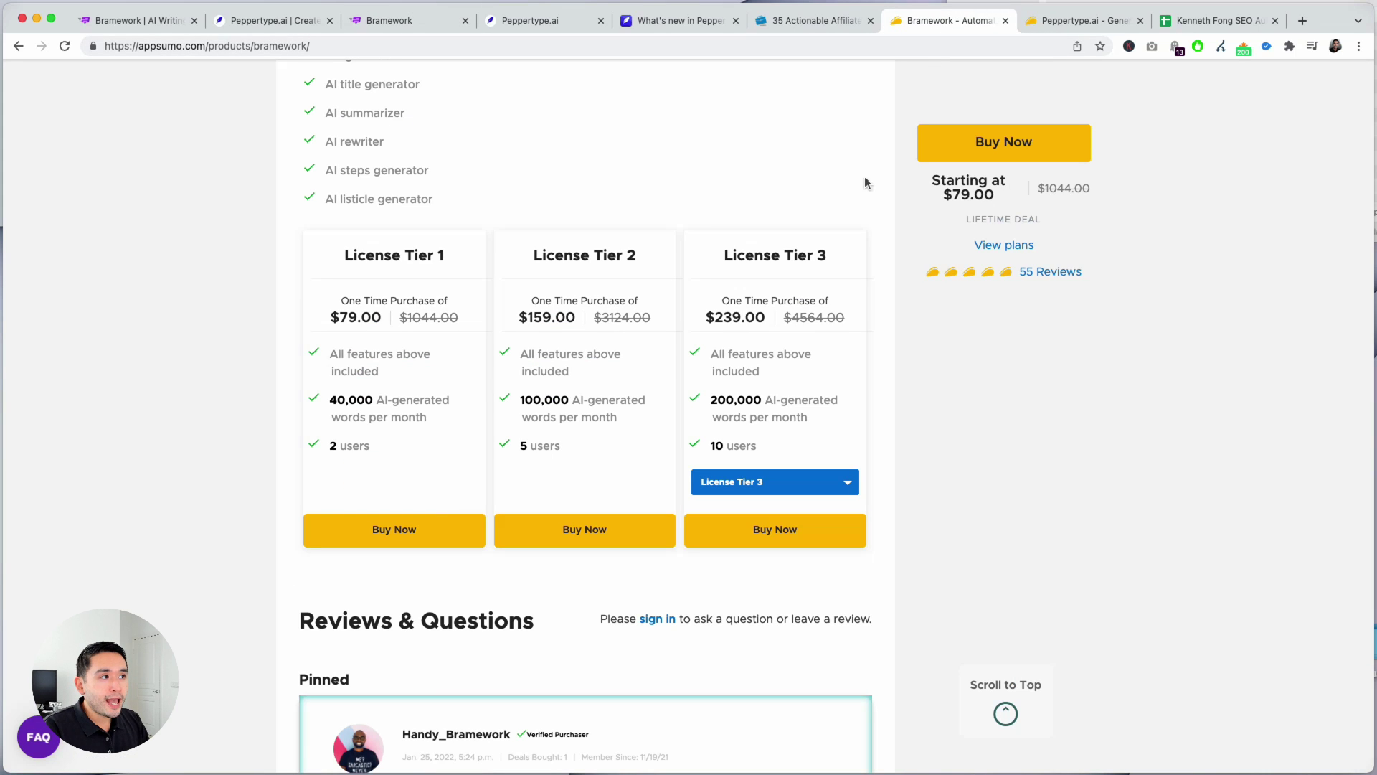
# Switch Bramework's third pricing card to License Tier 4 at $399 with 500,000 words.
pyautogui.scroll(8, 289, 320)
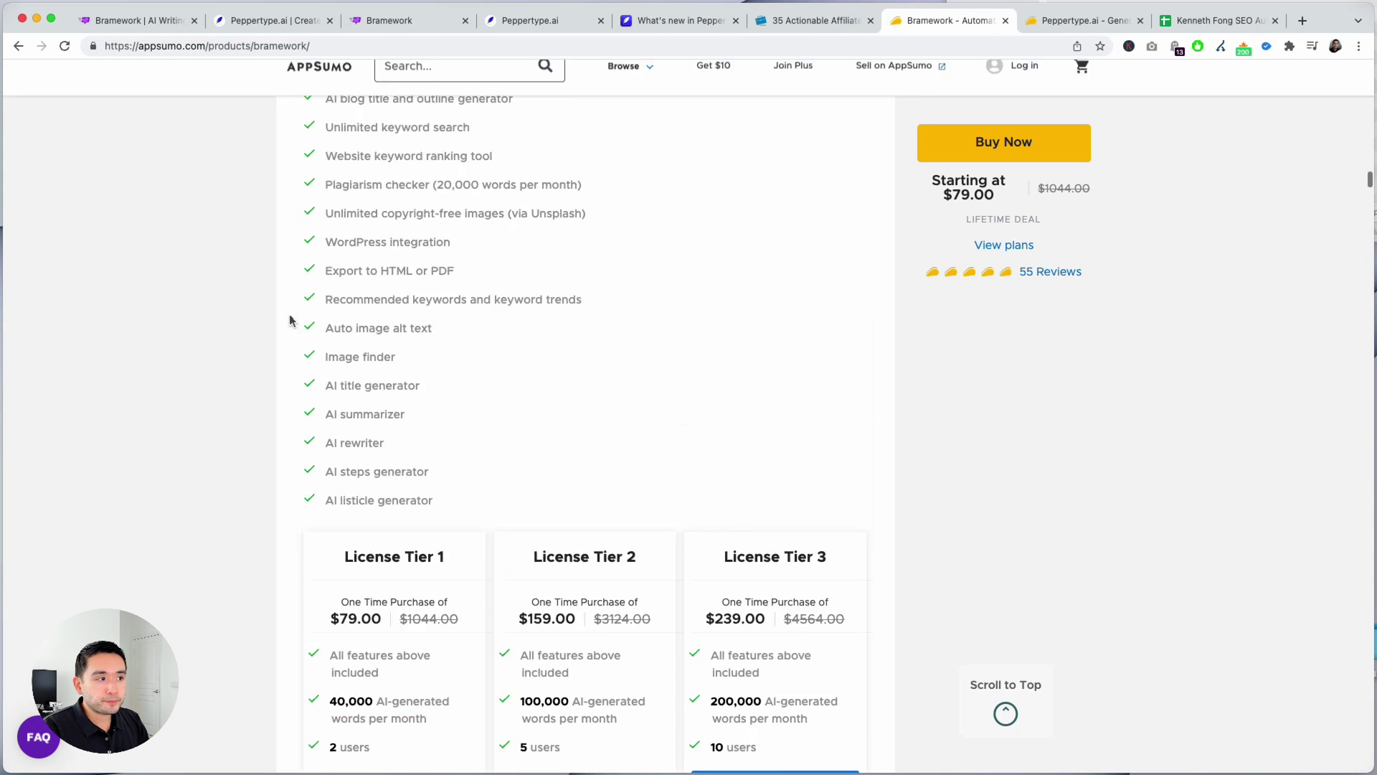
pyautogui.scroll(-5, 289, 320)
pyautogui.scroll(-2, 289, 320)
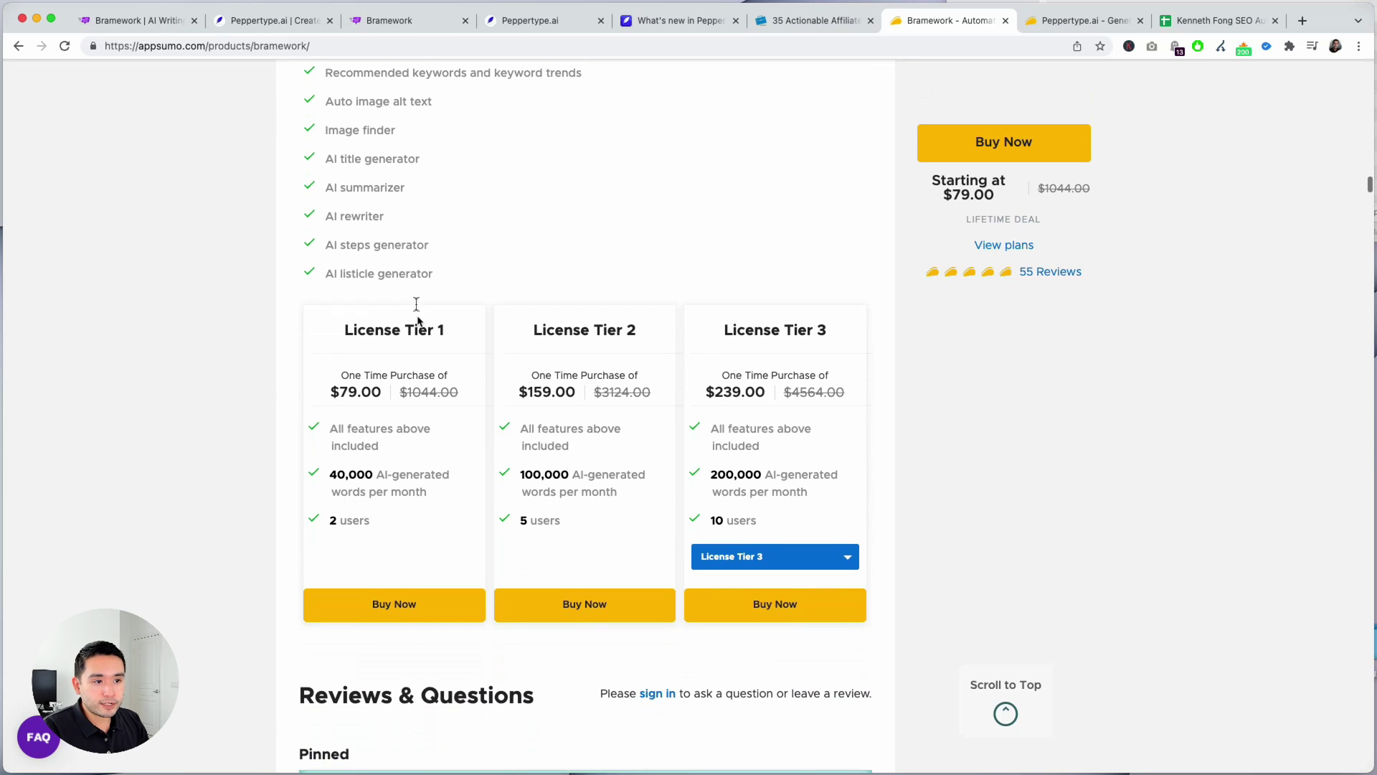
pyautogui.click(763, 557)
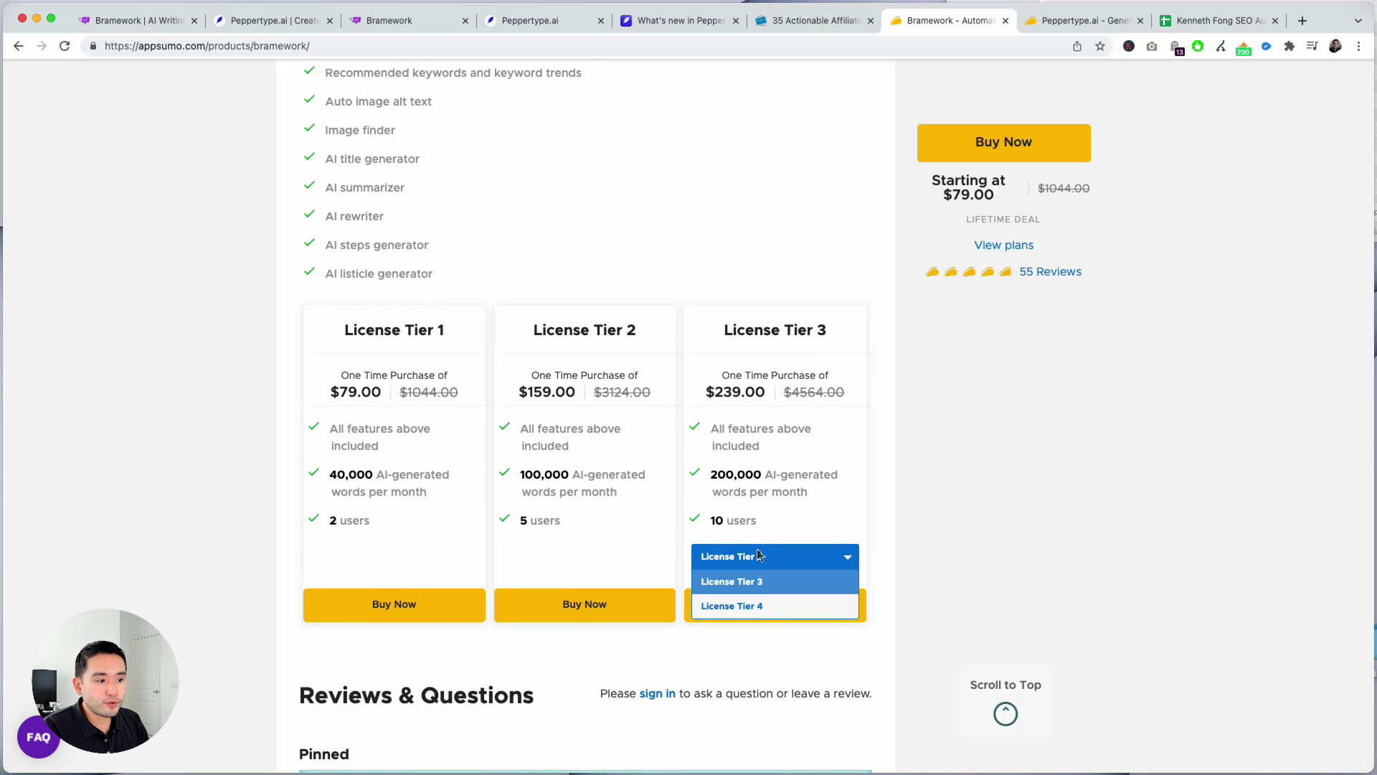
pyautogui.click(762, 604)
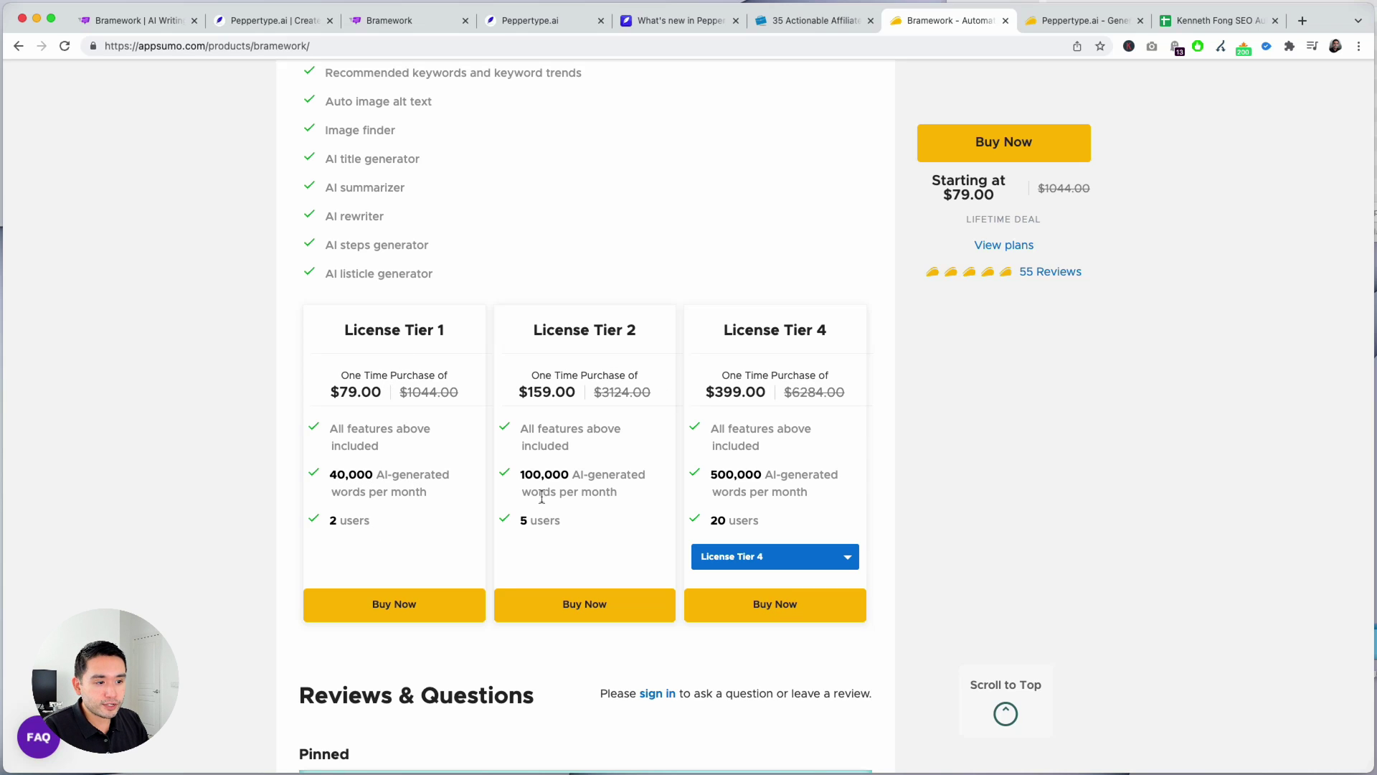
# Review Peppertype.ai's AppSumo Tier 1 limits of 7,500 words, then return to Bramework's pricing.
pyautogui.click(1057, 26)
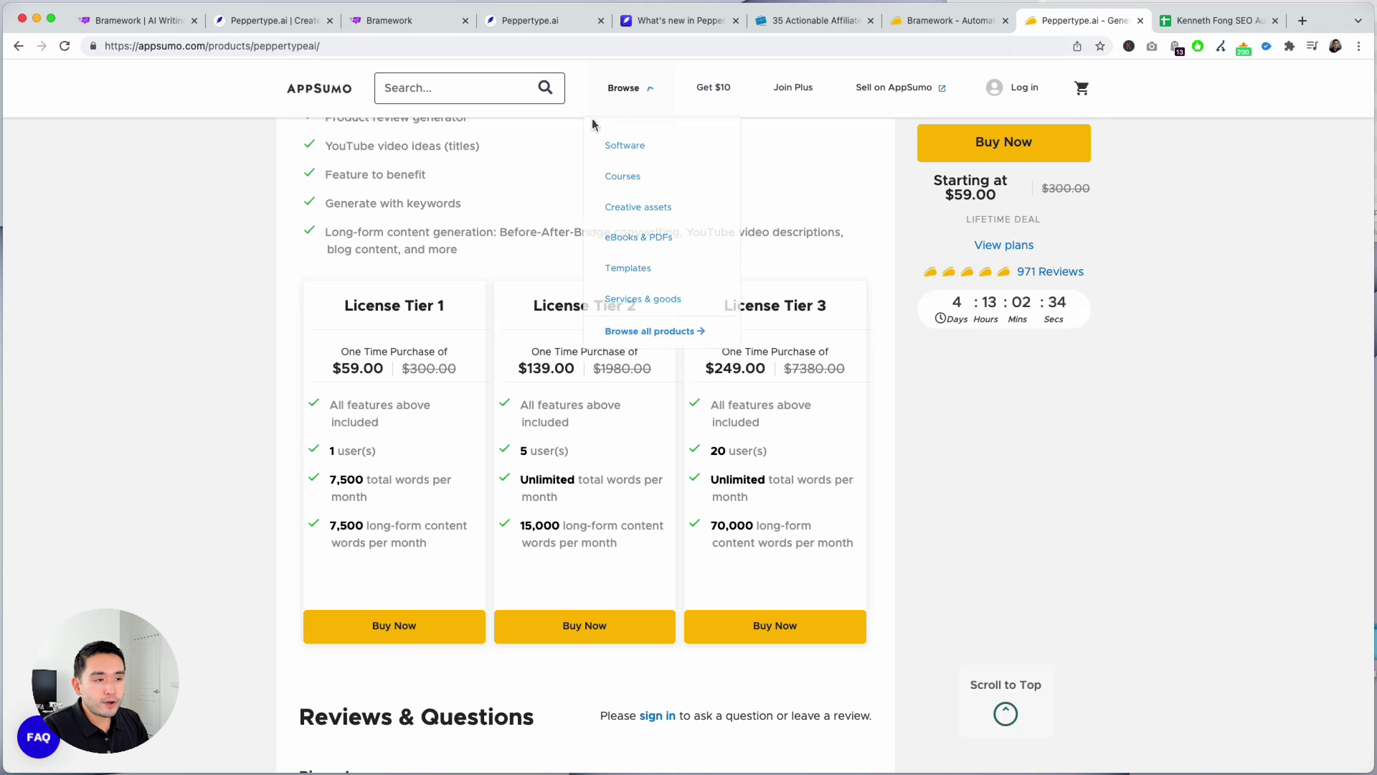
pyautogui.scroll(-2, 484, 210)
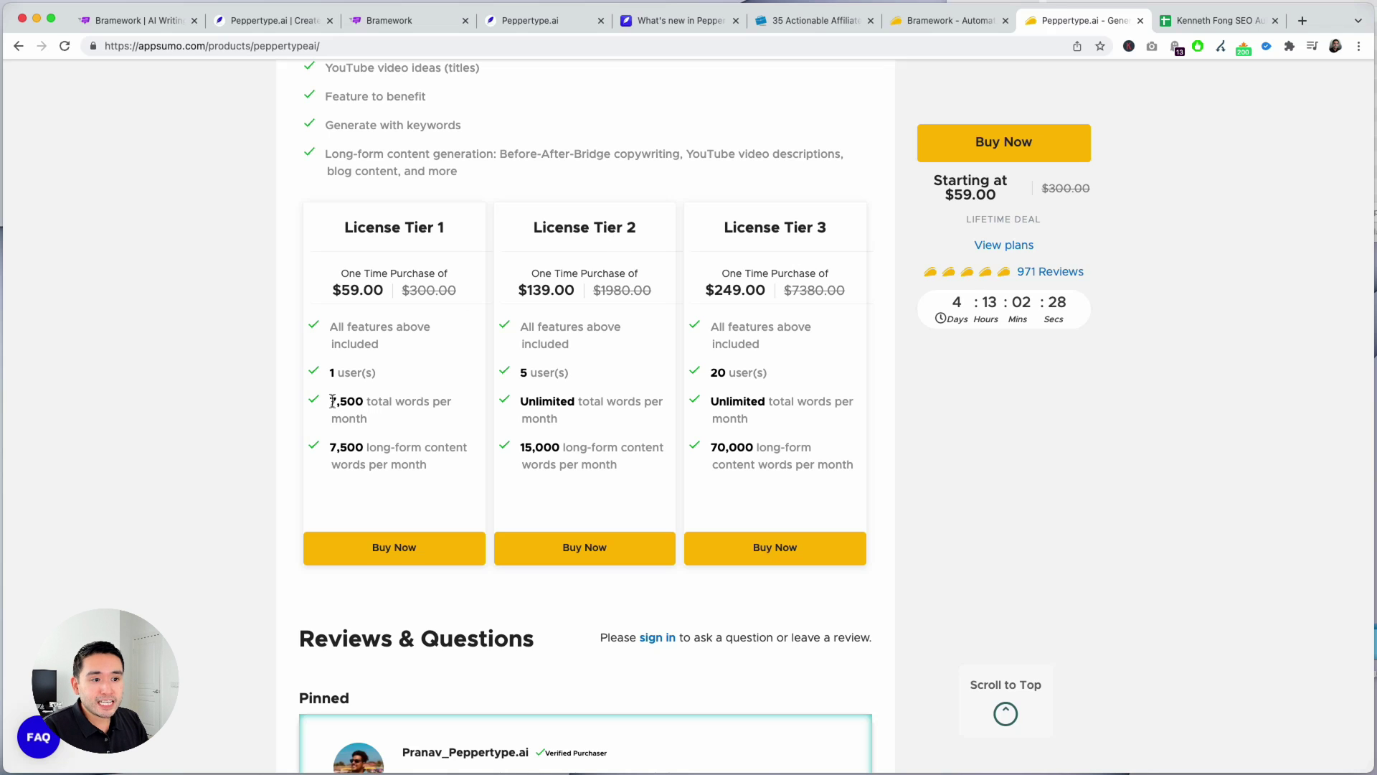
pyautogui.moveTo(332, 401); pyautogui.dragTo(446, 425)
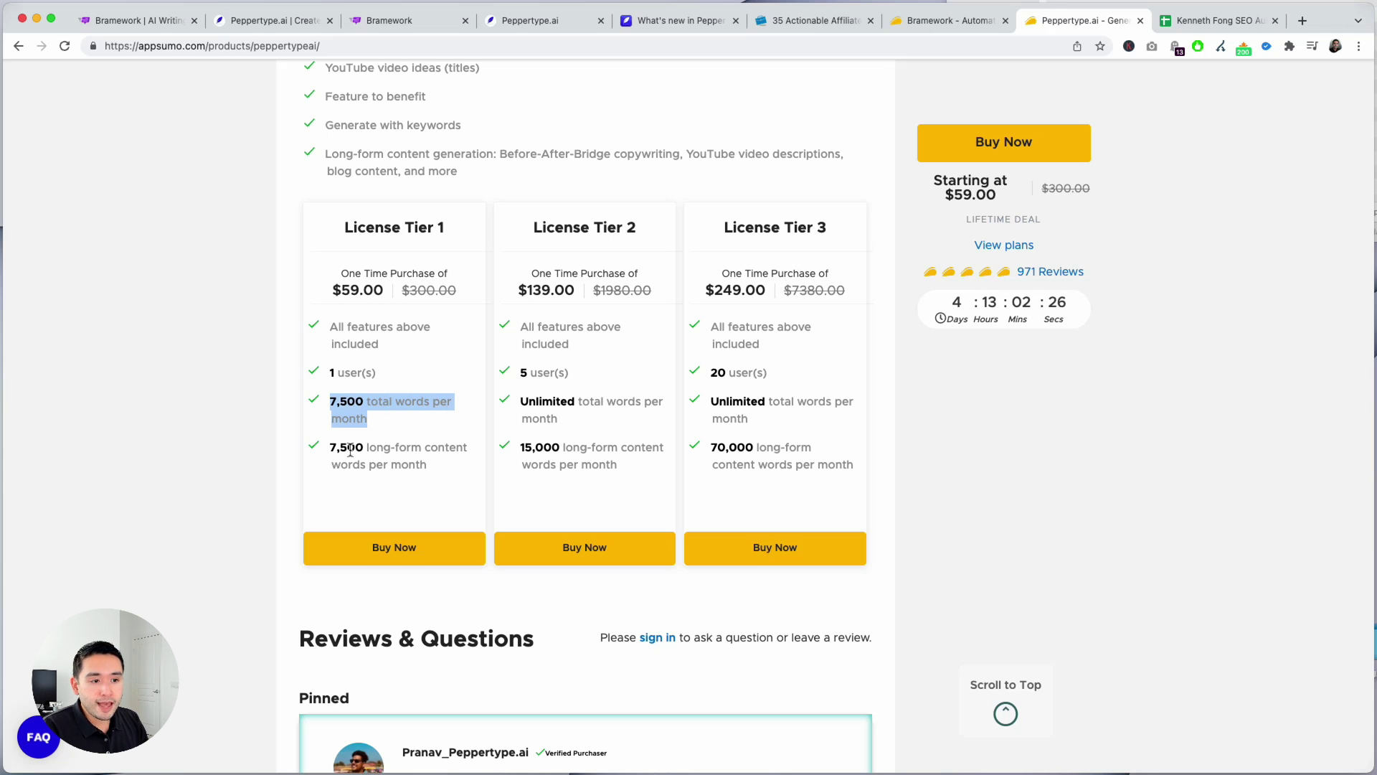
pyautogui.moveTo(330, 448); pyautogui.dragTo(444, 464)
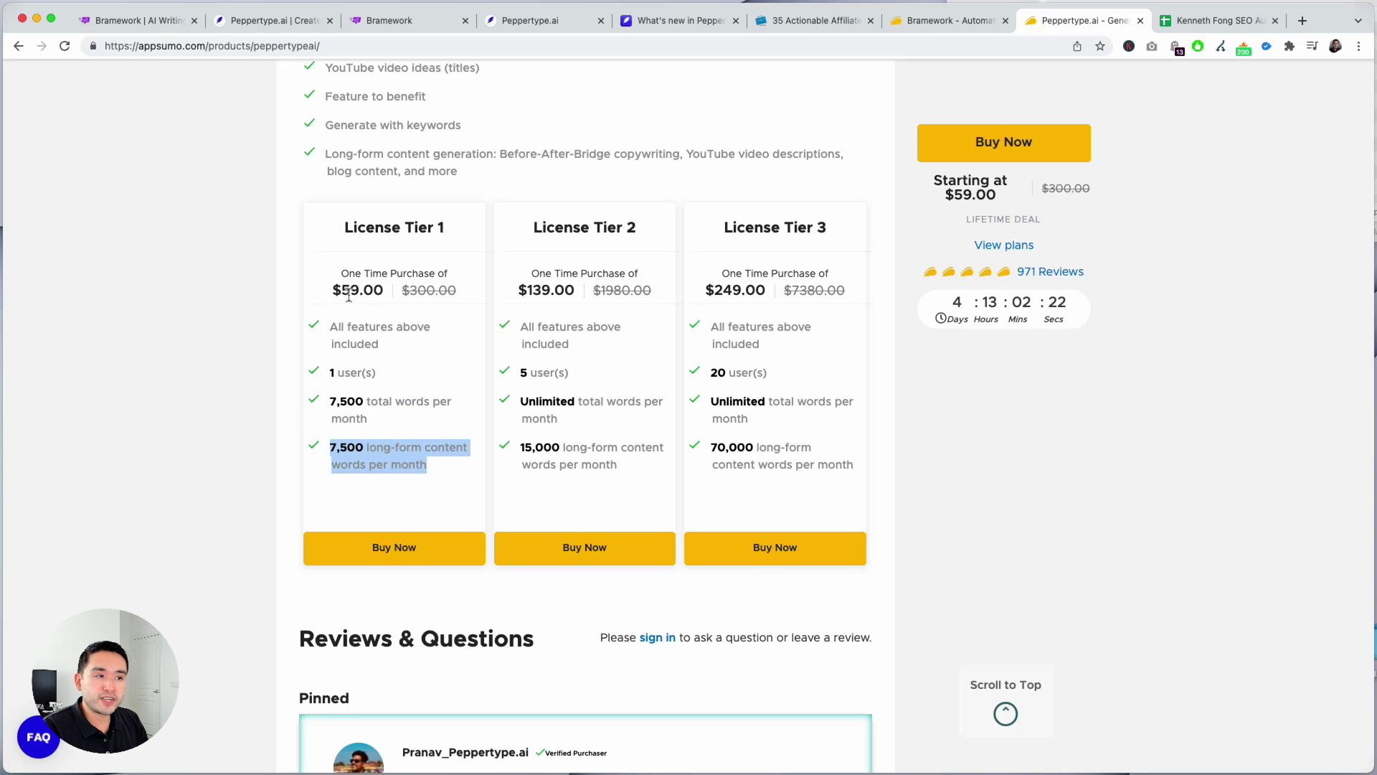
pyautogui.click(934, 22)
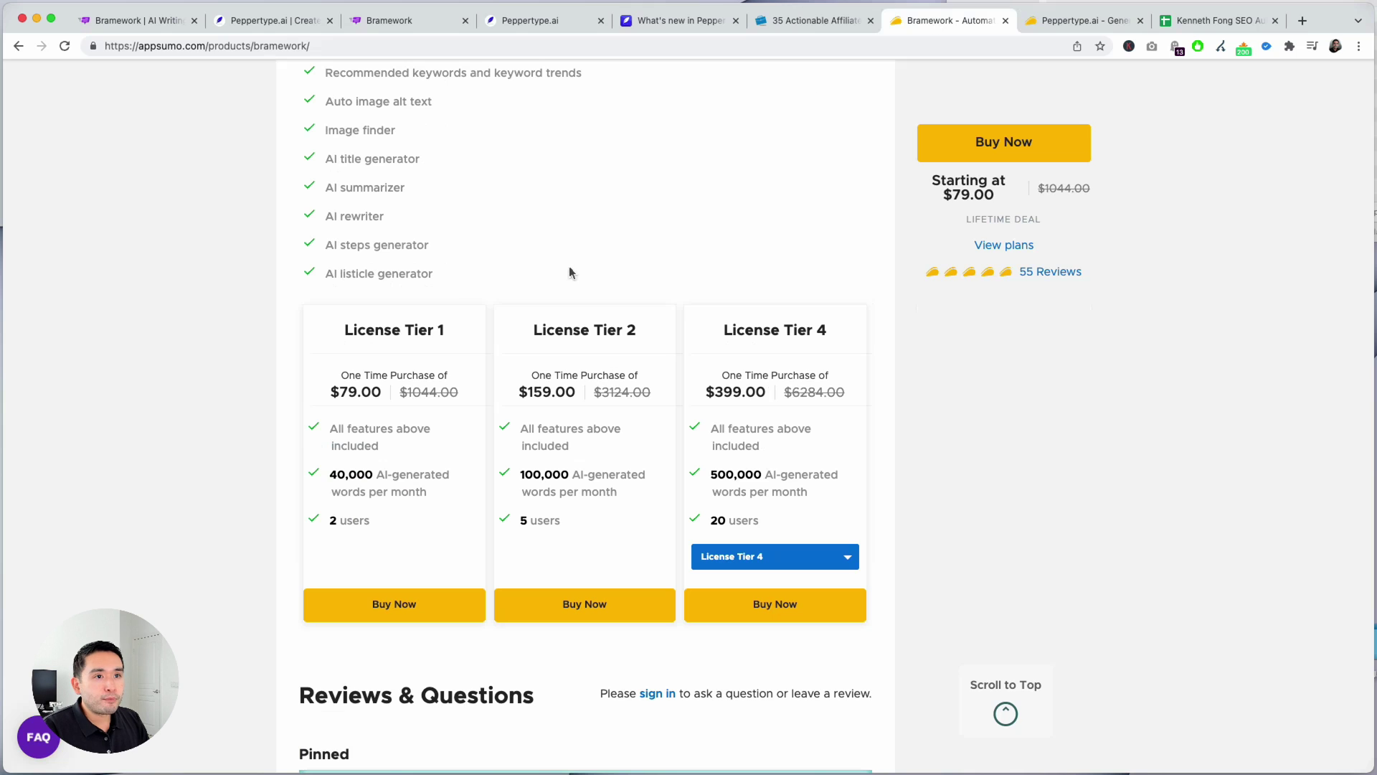
# Highlight Peppertype's AppSumo tier limits: Tier 1's 40,000 words, Tier 2's Unlimited, Tier 3's 70,000 long-form.
pyautogui.scroll(-1, 402, 362)
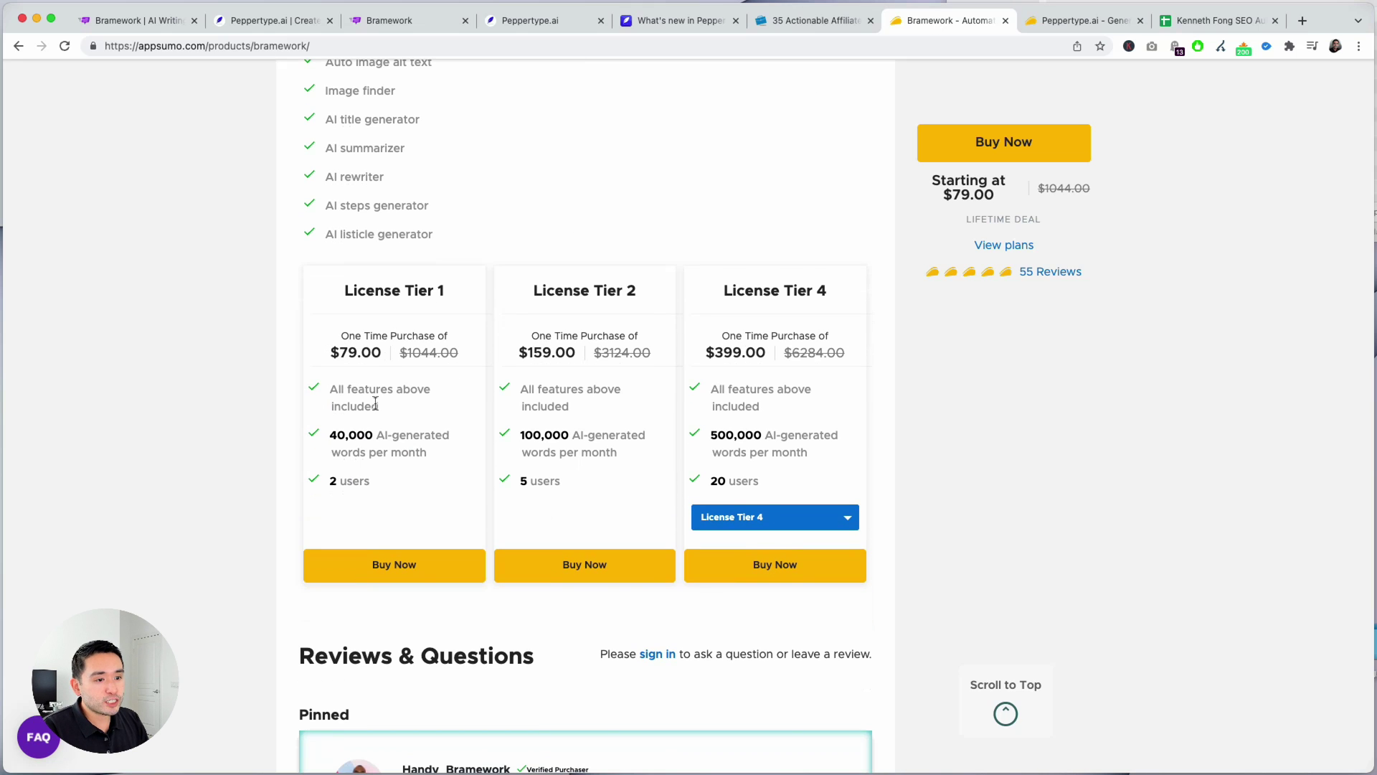
pyautogui.moveTo(333, 436); pyautogui.dragTo(374, 436)
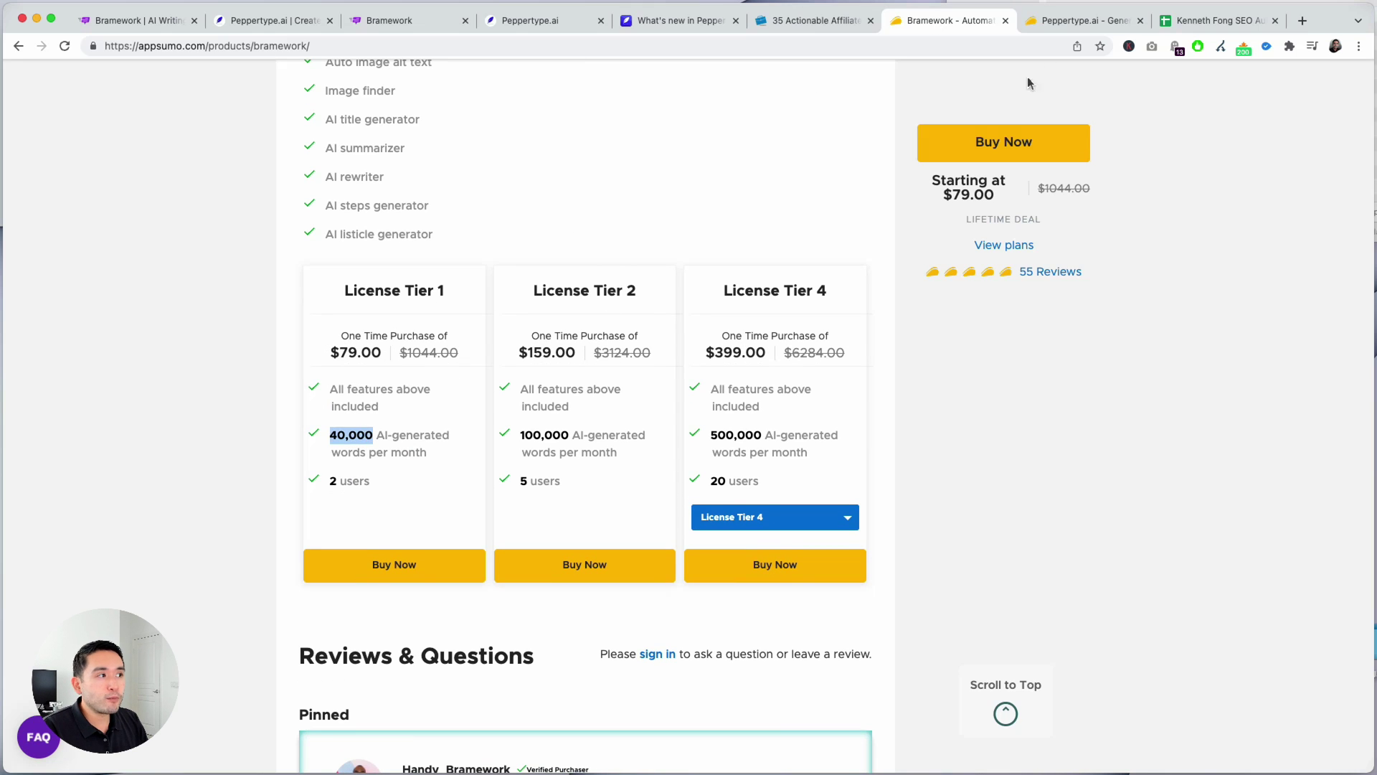
pyautogui.click(1051, 25)
pyautogui.click(934, 25)
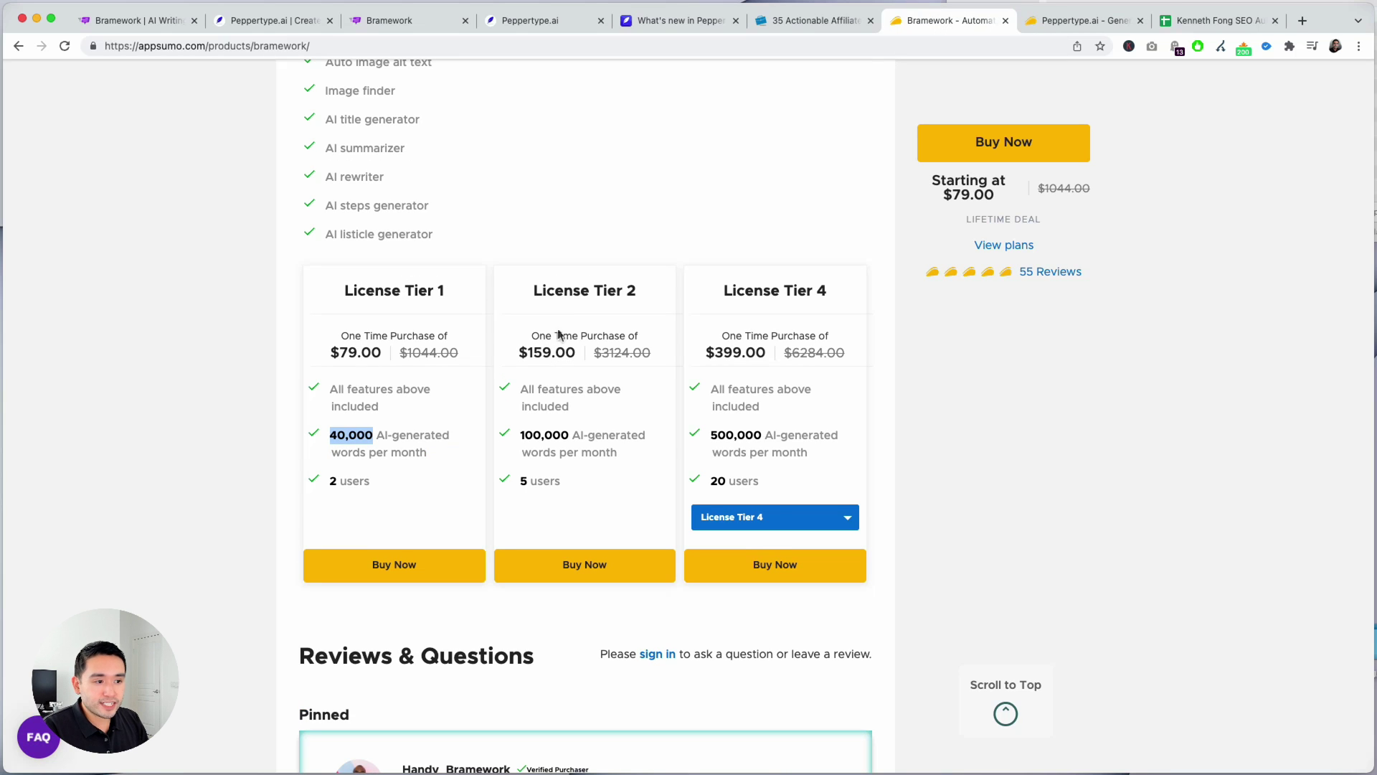
pyautogui.click(1044, 28)
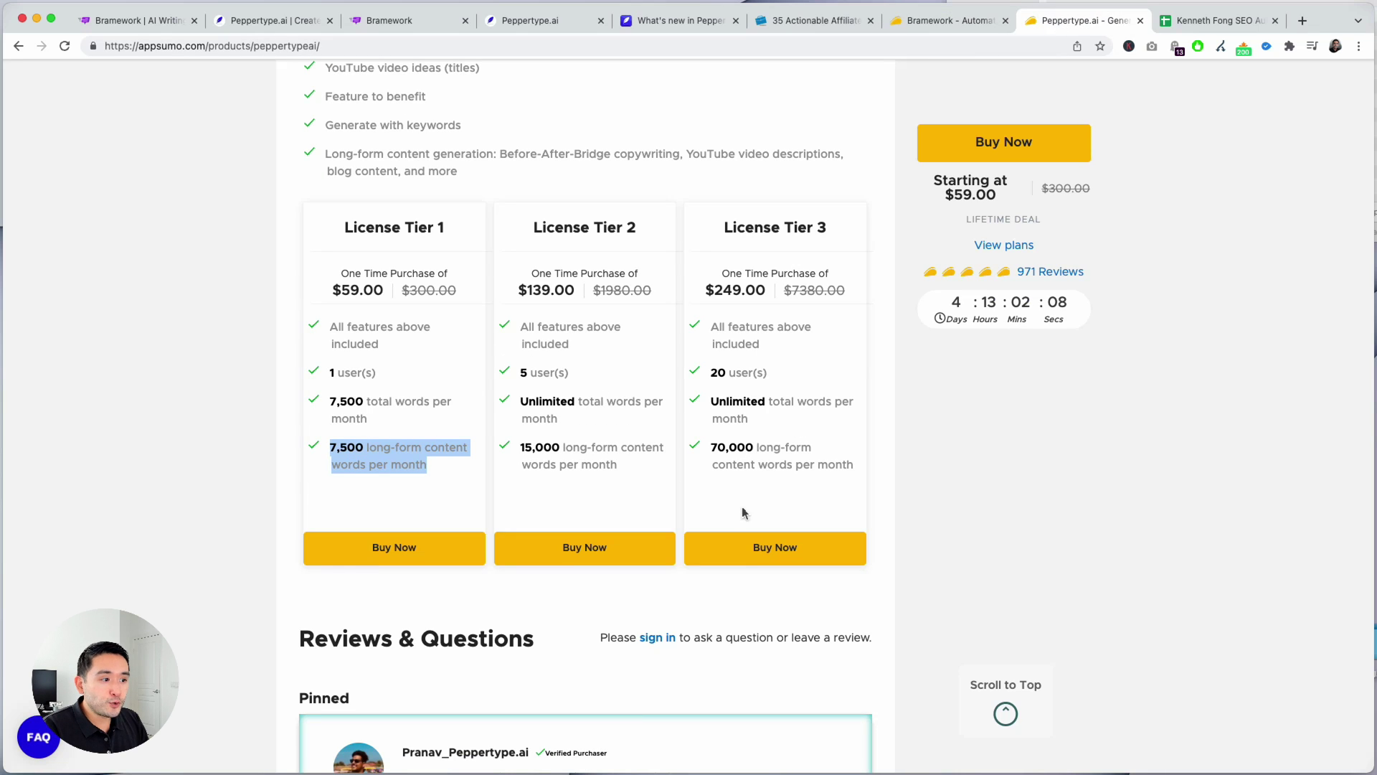
pyautogui.moveTo(788, 465); pyautogui.dragTo(468, 406)
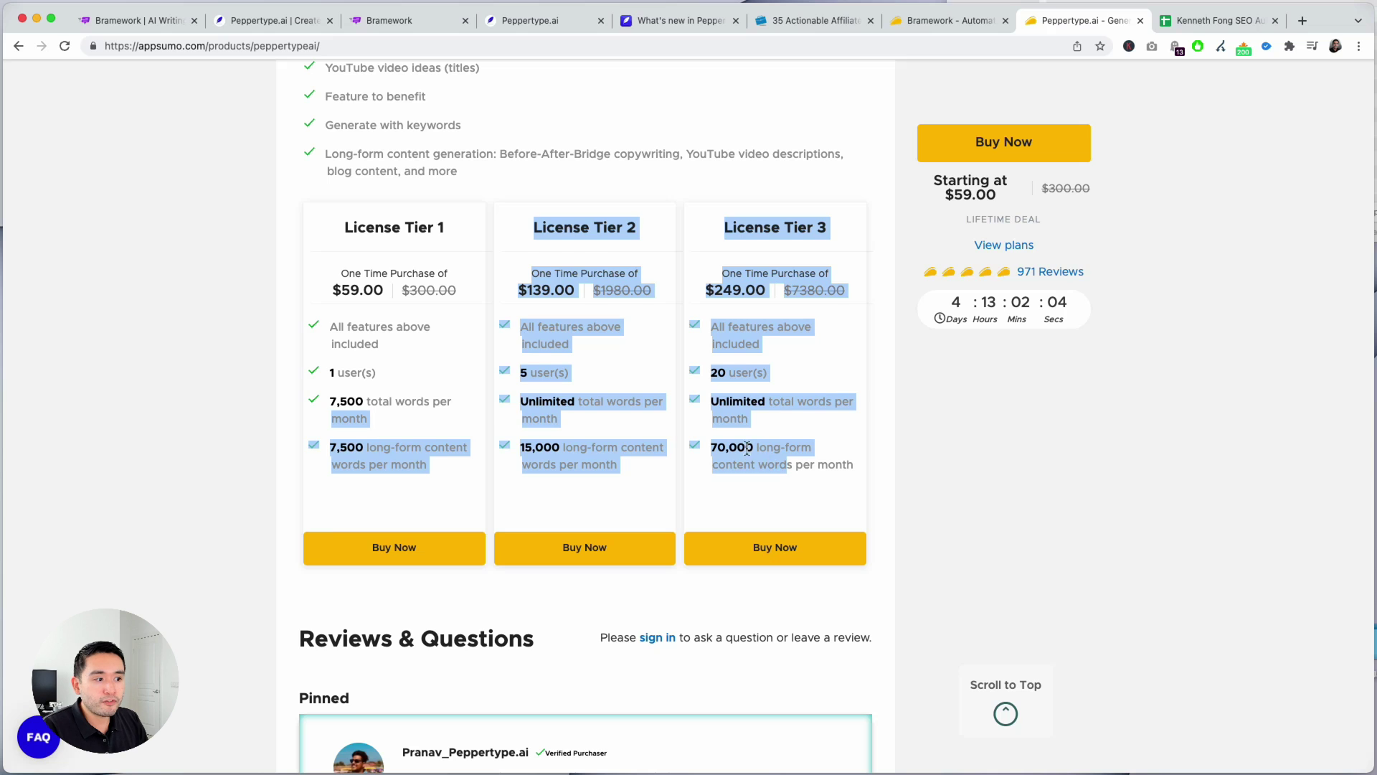
pyautogui.moveTo(767, 448); pyautogui.dragTo(813, 470)
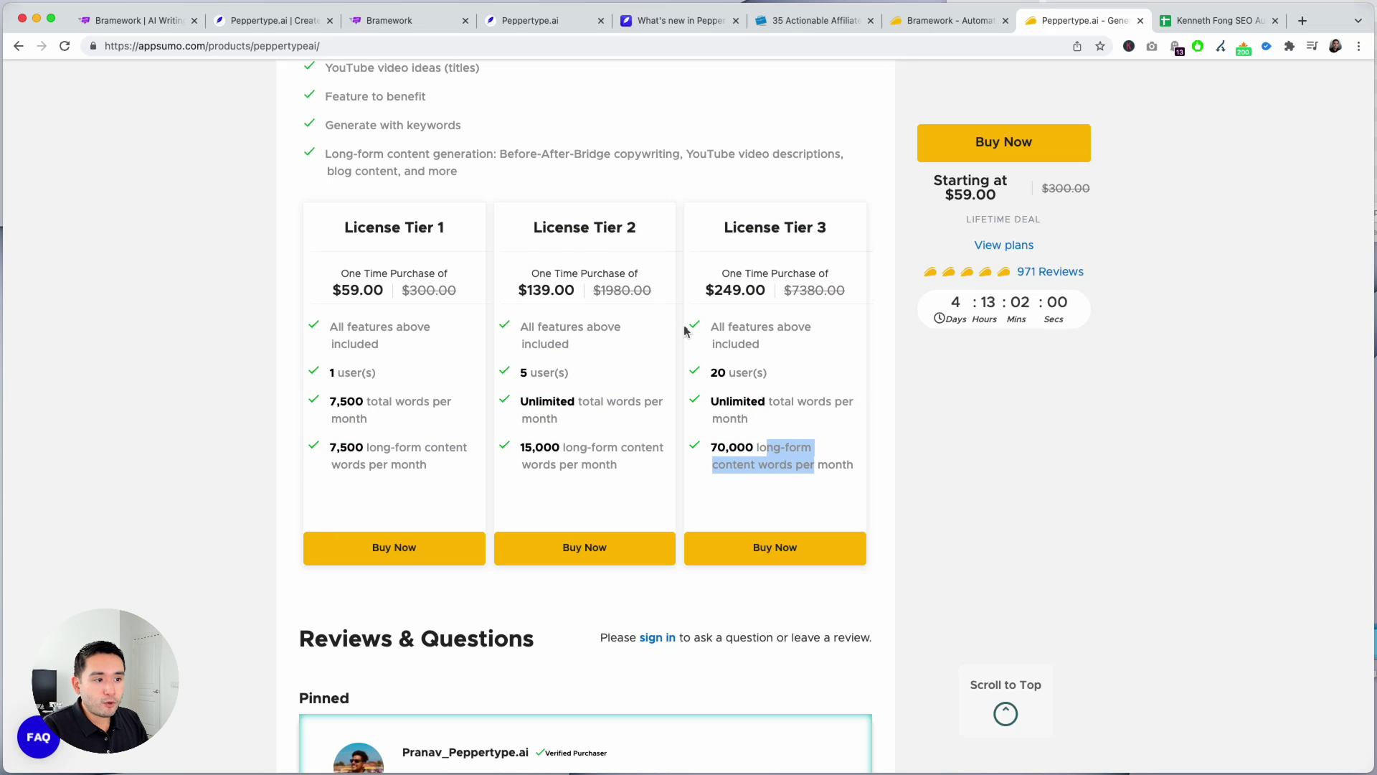
pyautogui.click(521, 398)
pyautogui.moveTo(522, 399); pyautogui.dragTo(618, 416)
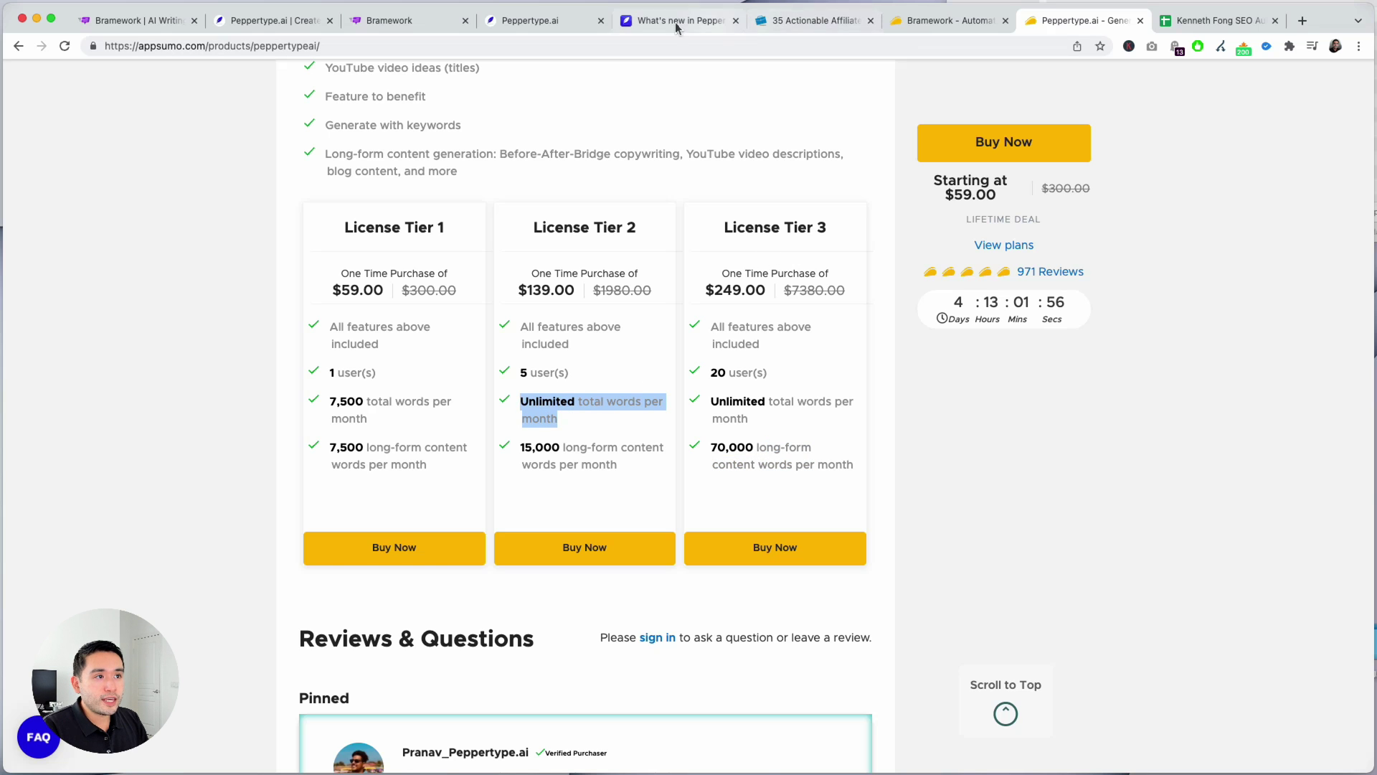
pyautogui.click(523, 21)
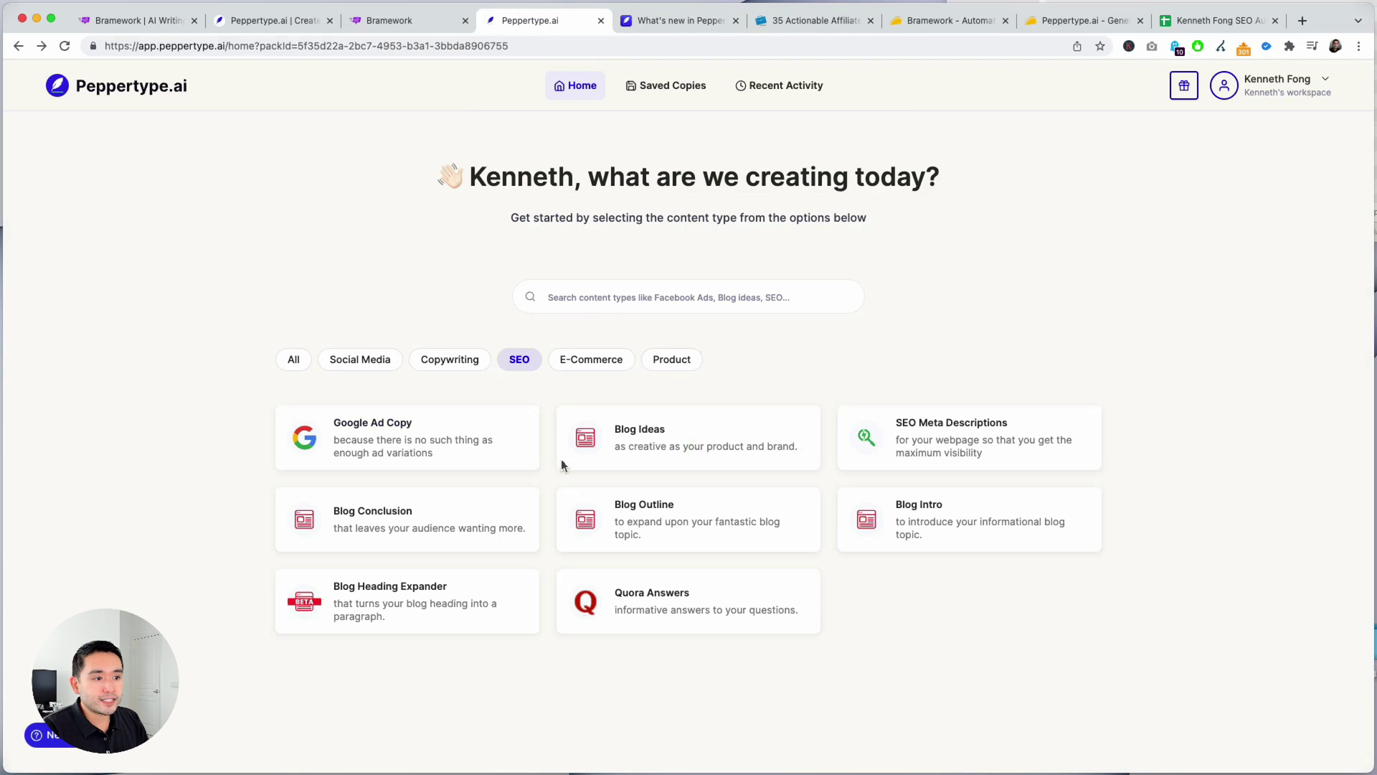
pyautogui.click(1076, 22)
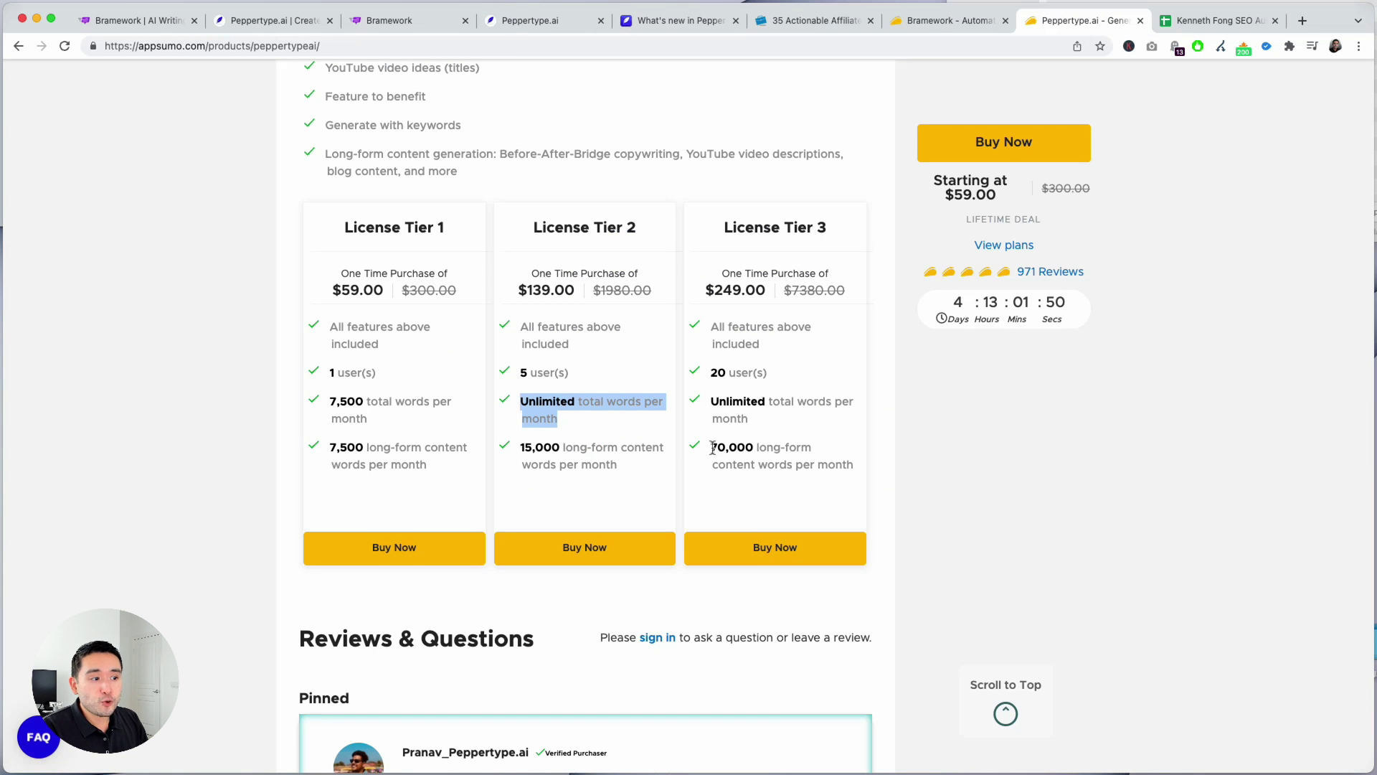
pyautogui.moveTo(713, 449); pyautogui.dragTo(784, 468)
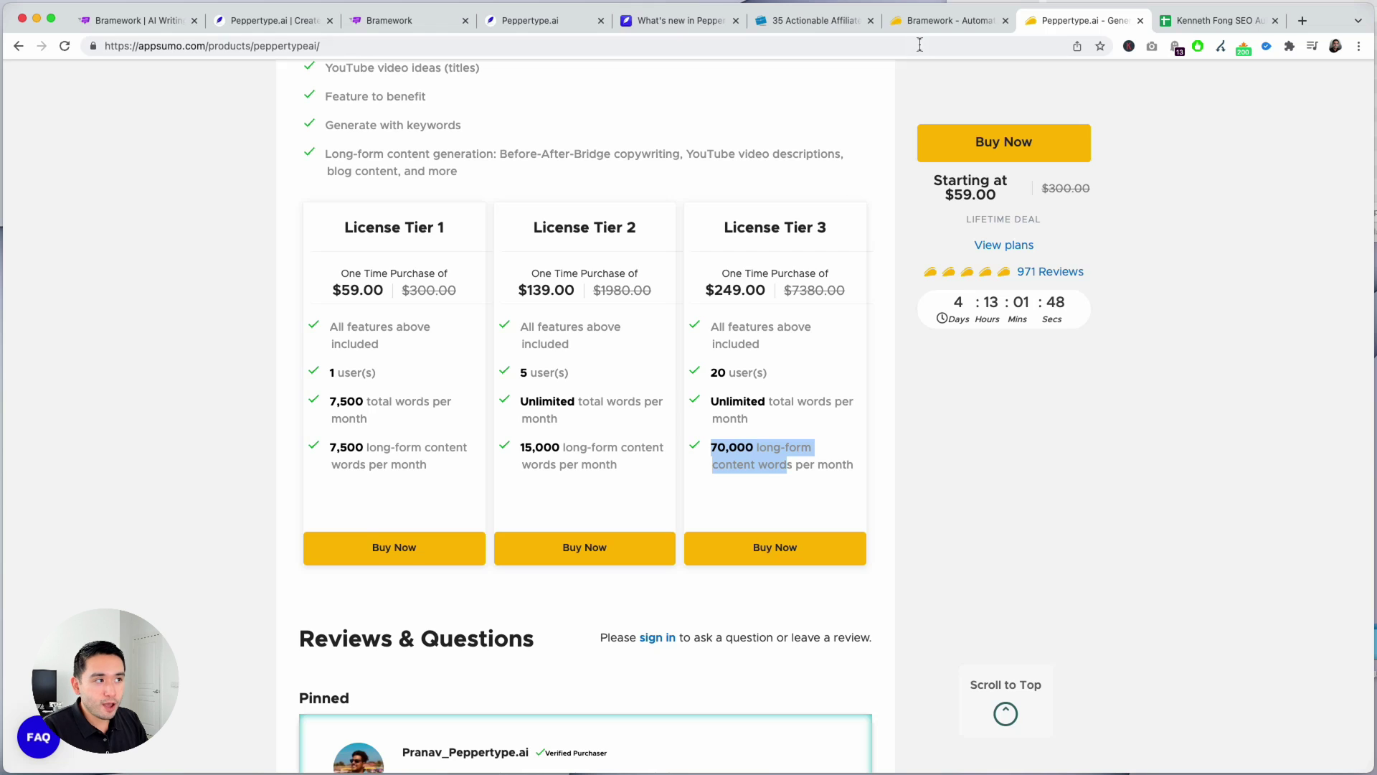
# Keep Bramework's License Tier 4 and highlight its 500,000 AI-generated words per month.
pyautogui.click(925, 22)
pyautogui.click(767, 524)
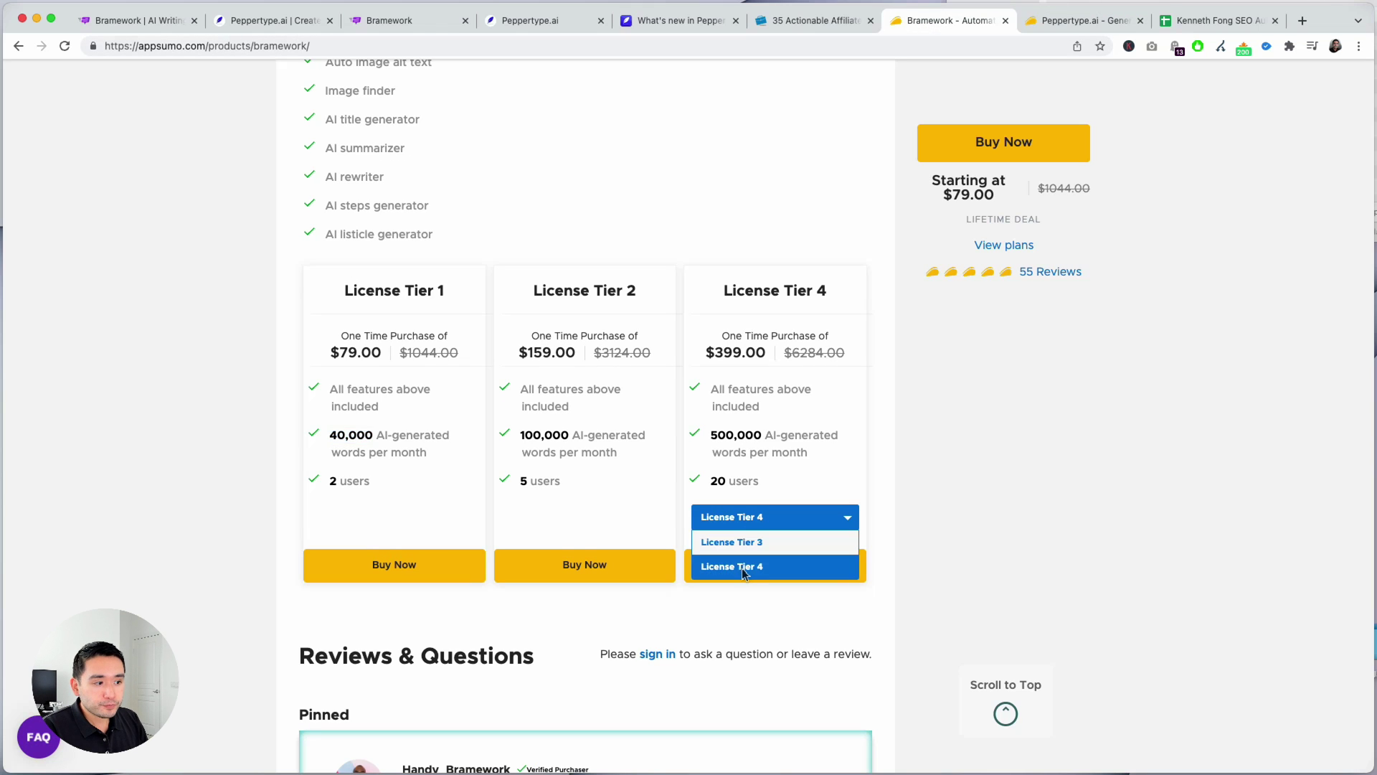
pyautogui.click(767, 566)
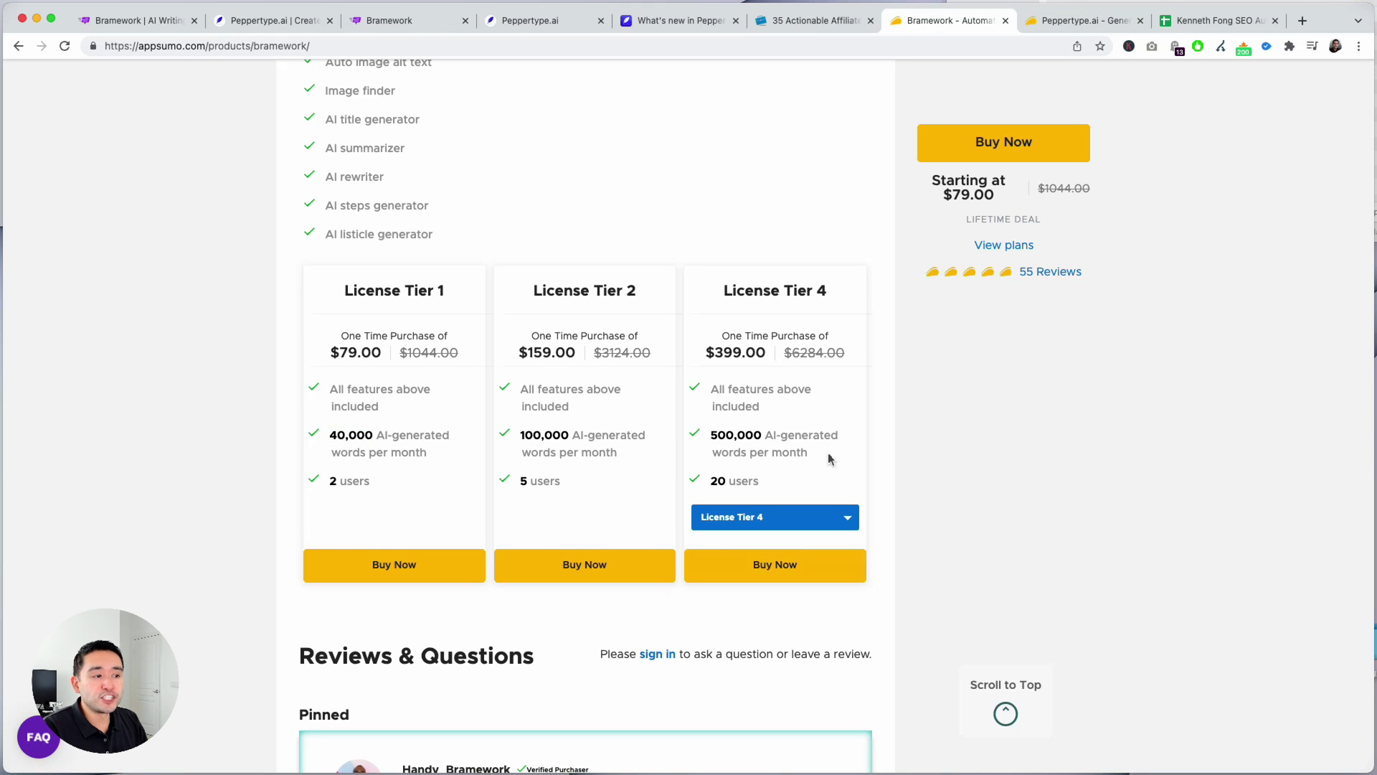
pyautogui.moveTo(833, 459); pyautogui.dragTo(714, 435)
pyautogui.click(713, 434)
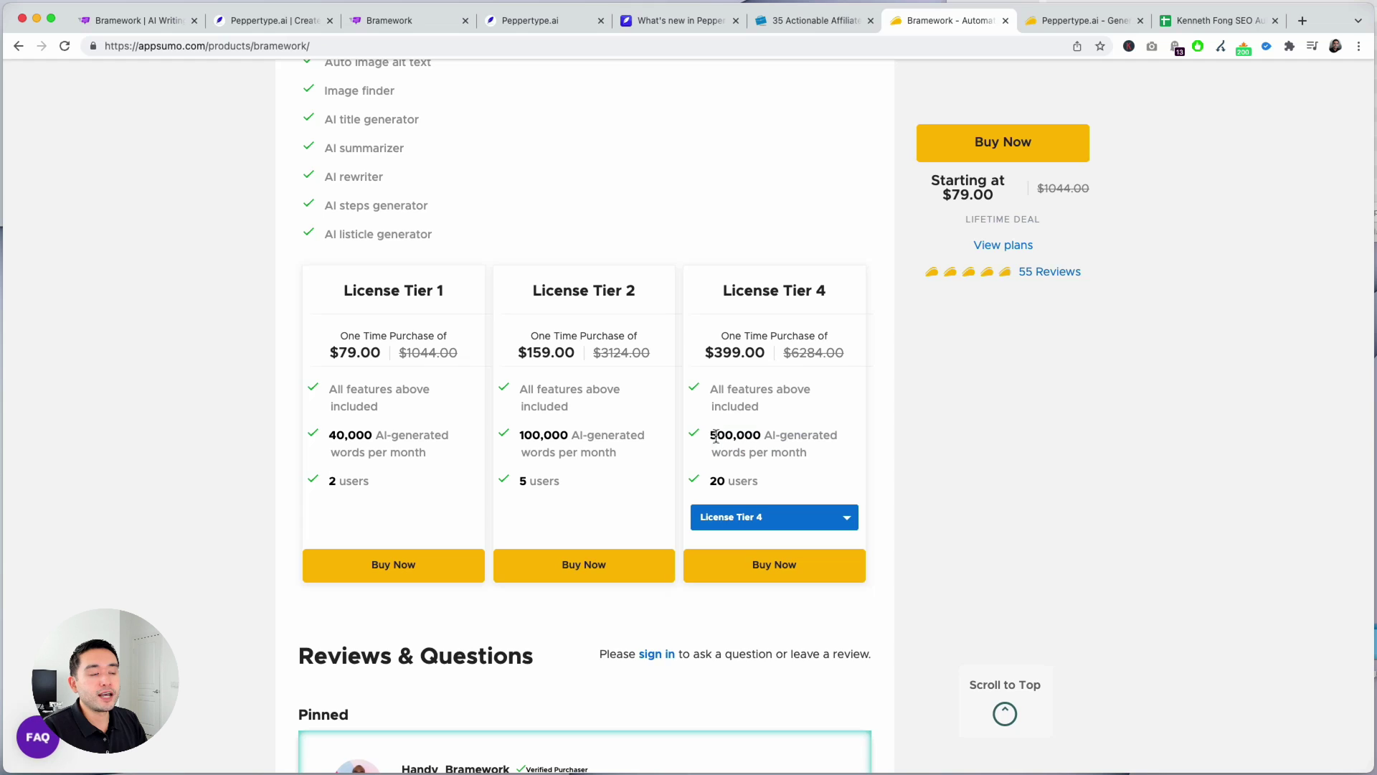
# Compare Bramework and Peppertype AppSumo pricing once more, ending on the Peppertype.ai app home.
pyautogui.click(1054, 20)
pyautogui.click(925, 20)
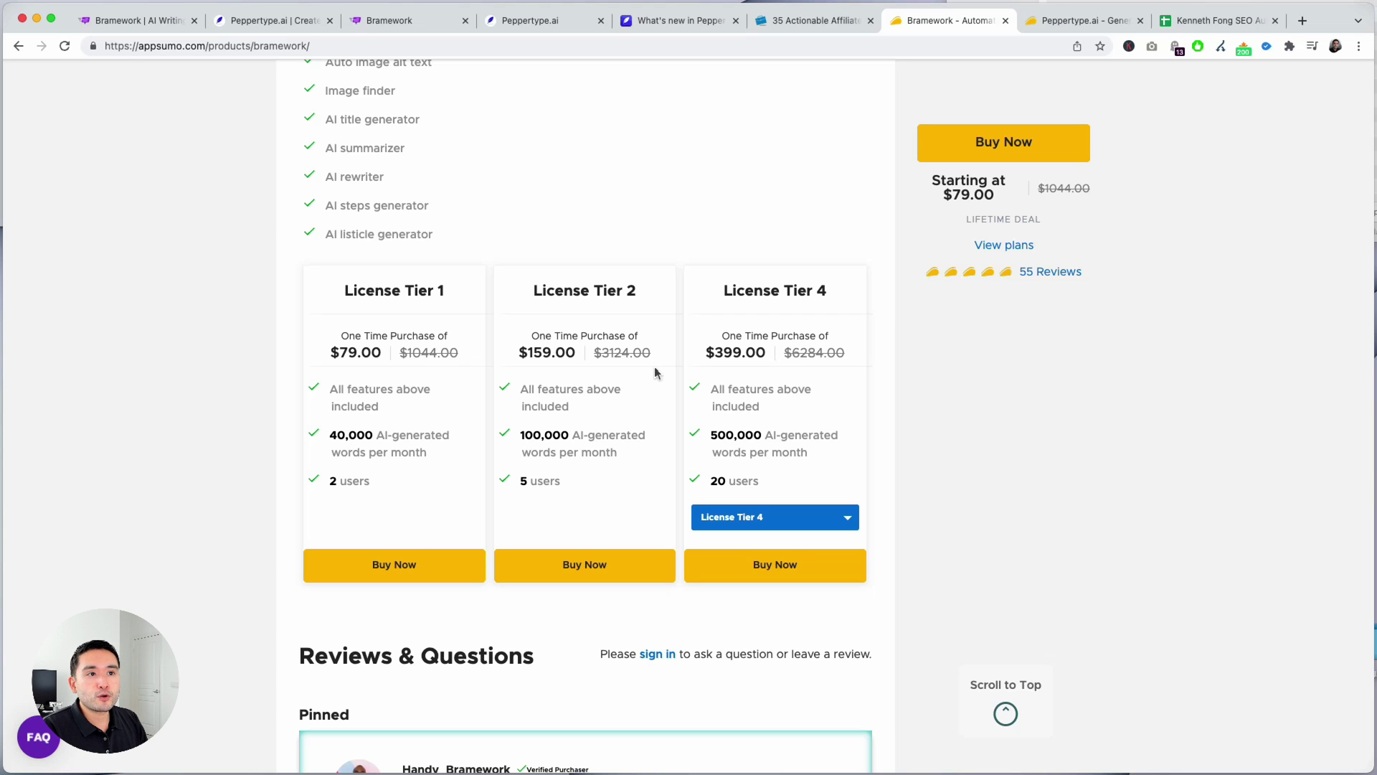
pyautogui.click(1019, 23)
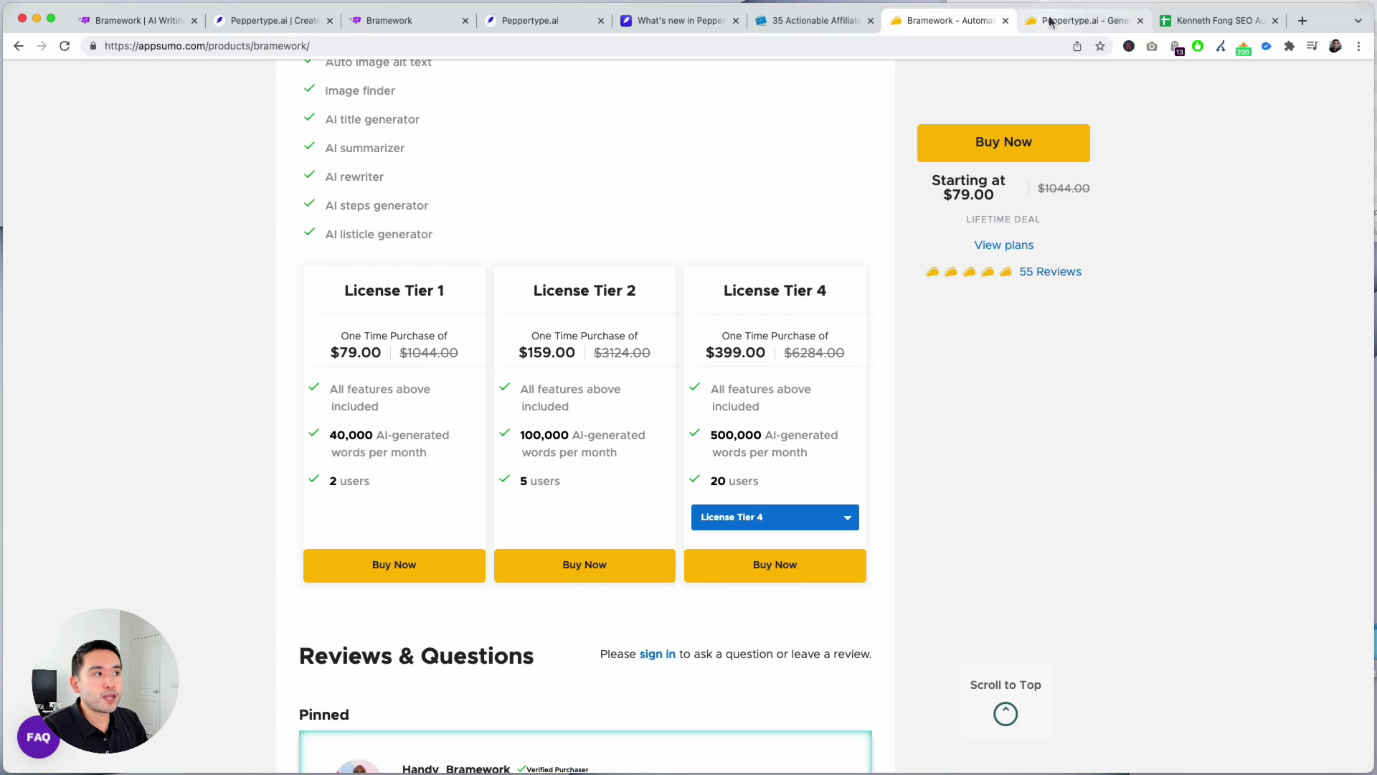
pyautogui.click(950, 23)
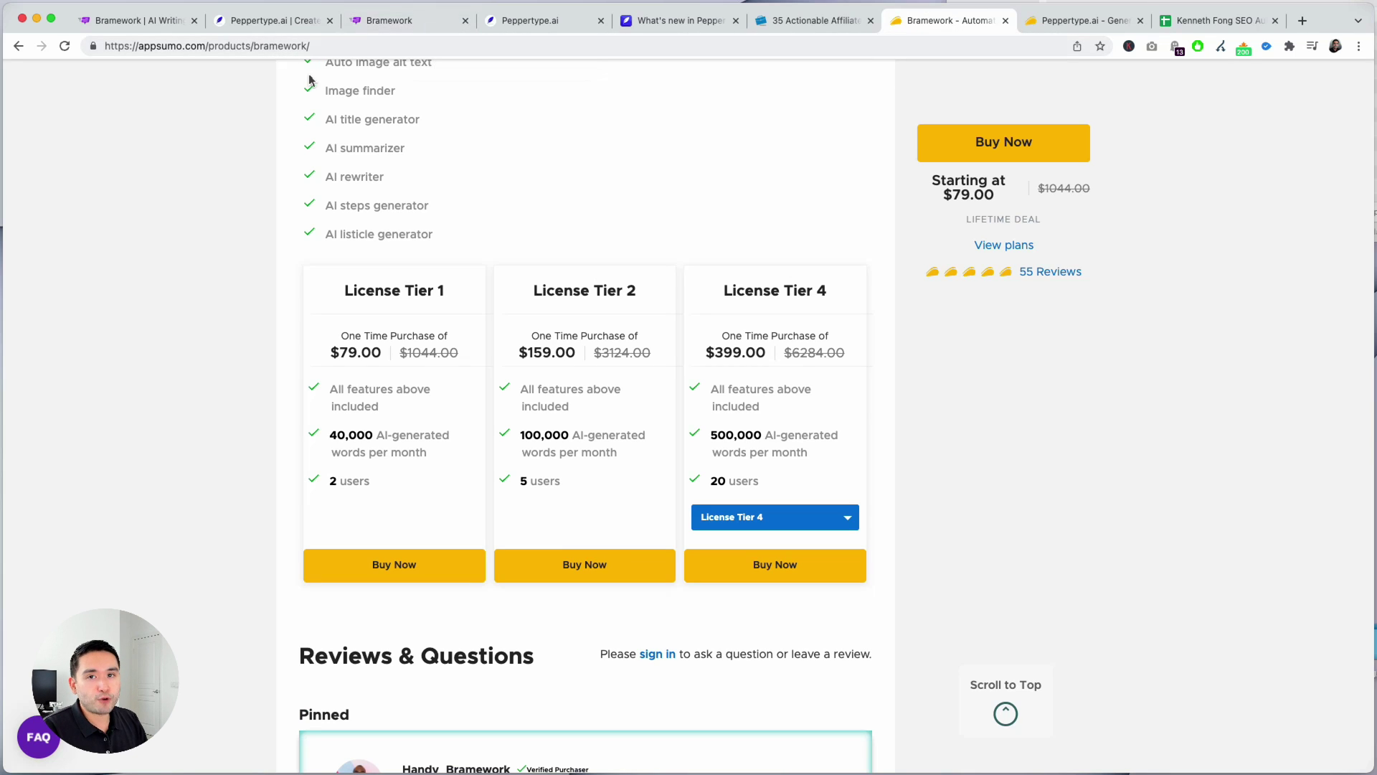
pyautogui.click(1069, 20)
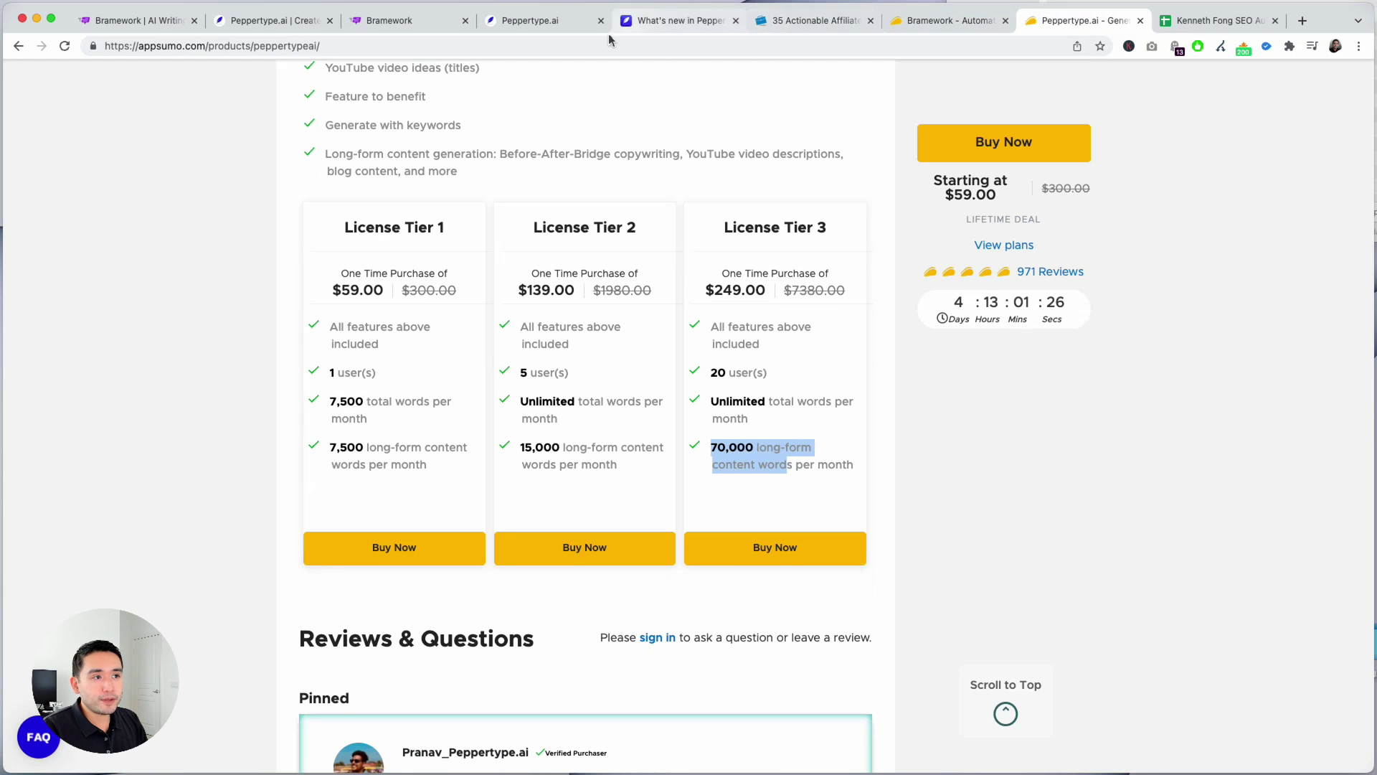
pyautogui.click(549, 20)
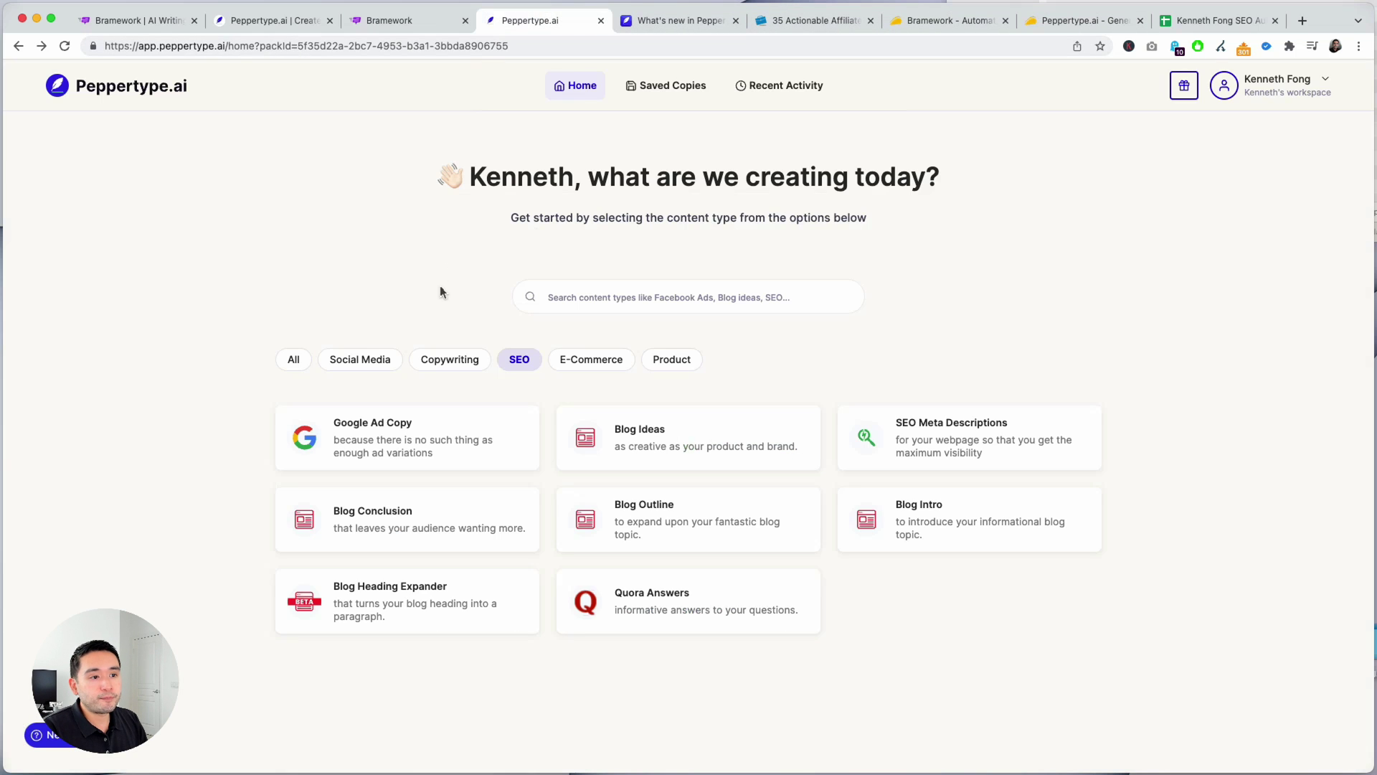
# Browse Peppertype.ai's All content types, then filter to Social Media types.
pyautogui.click(282, 352)
pyautogui.scroll(-15, 483, 252)
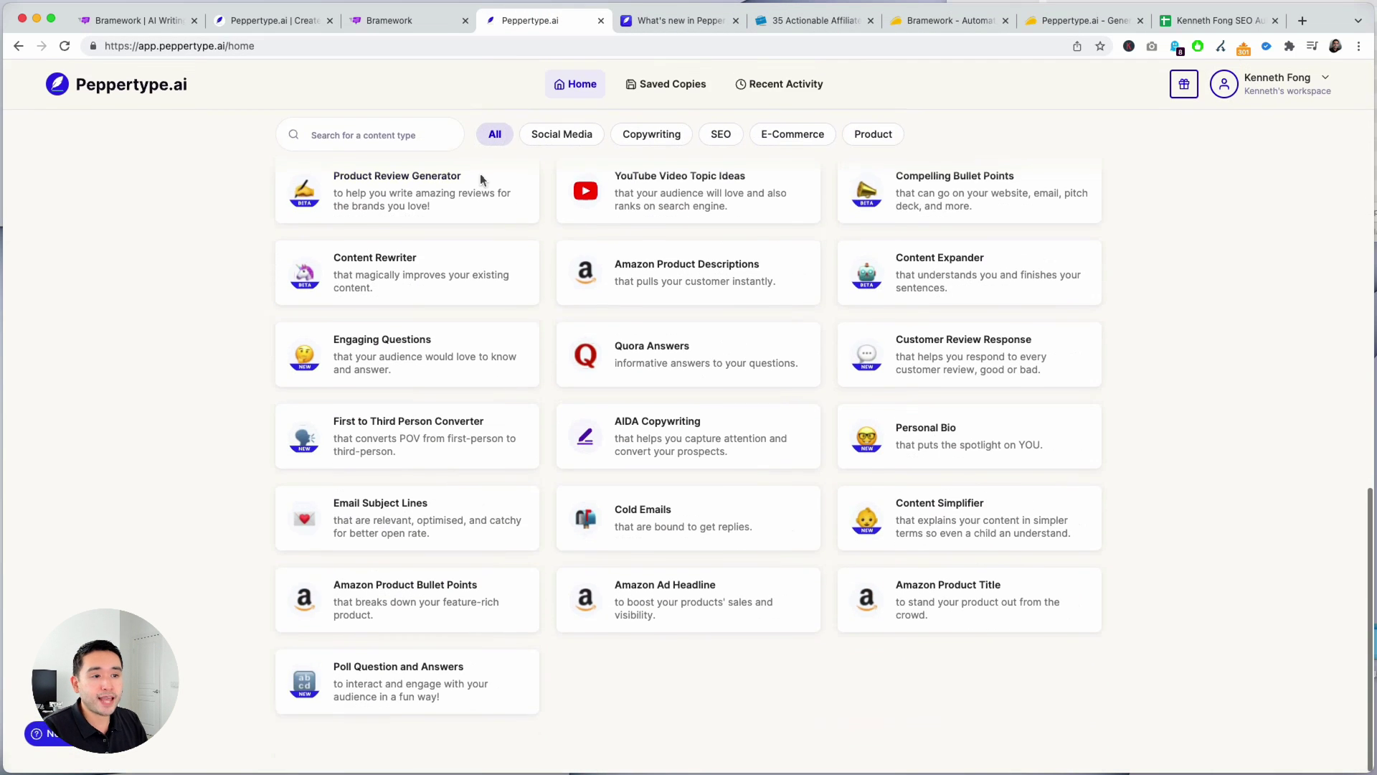
pyautogui.scroll(15, 483, 179)
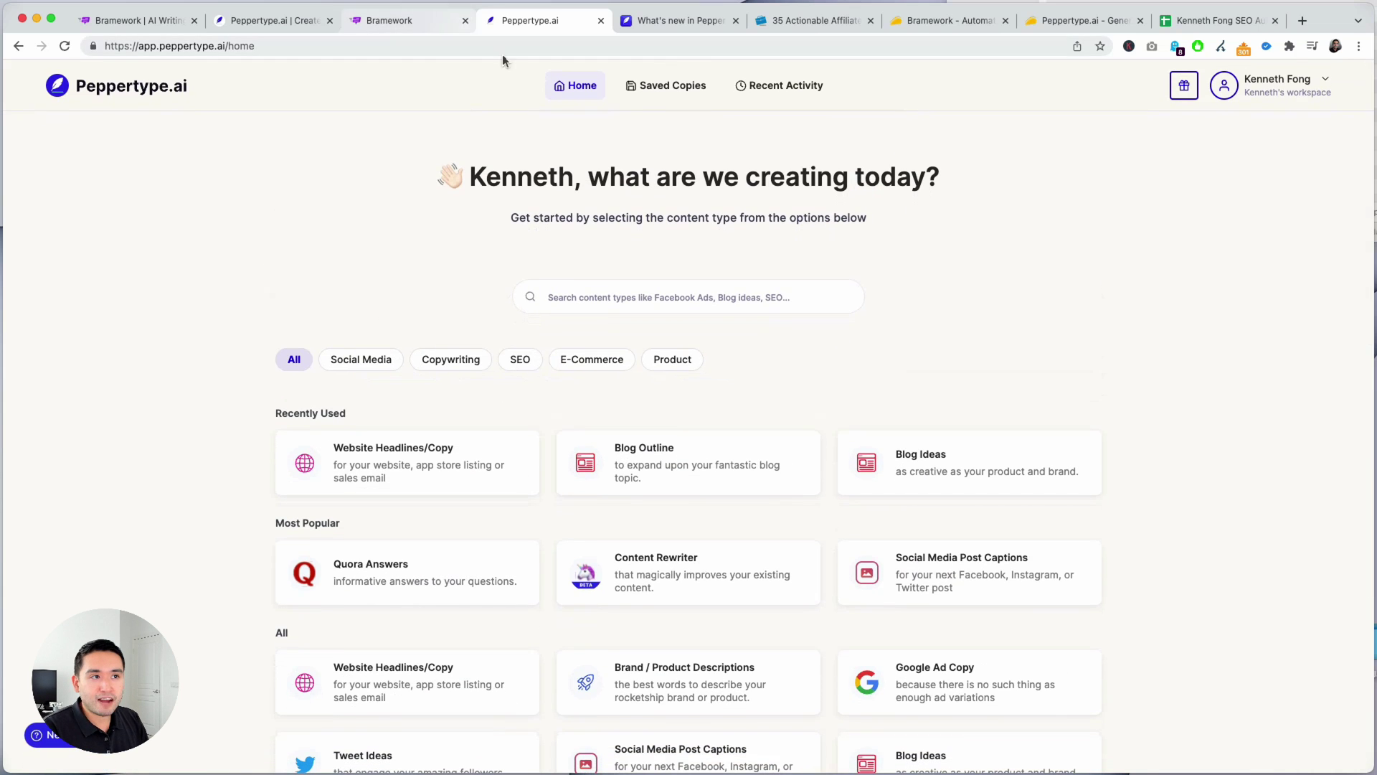
pyautogui.click(445, 22)
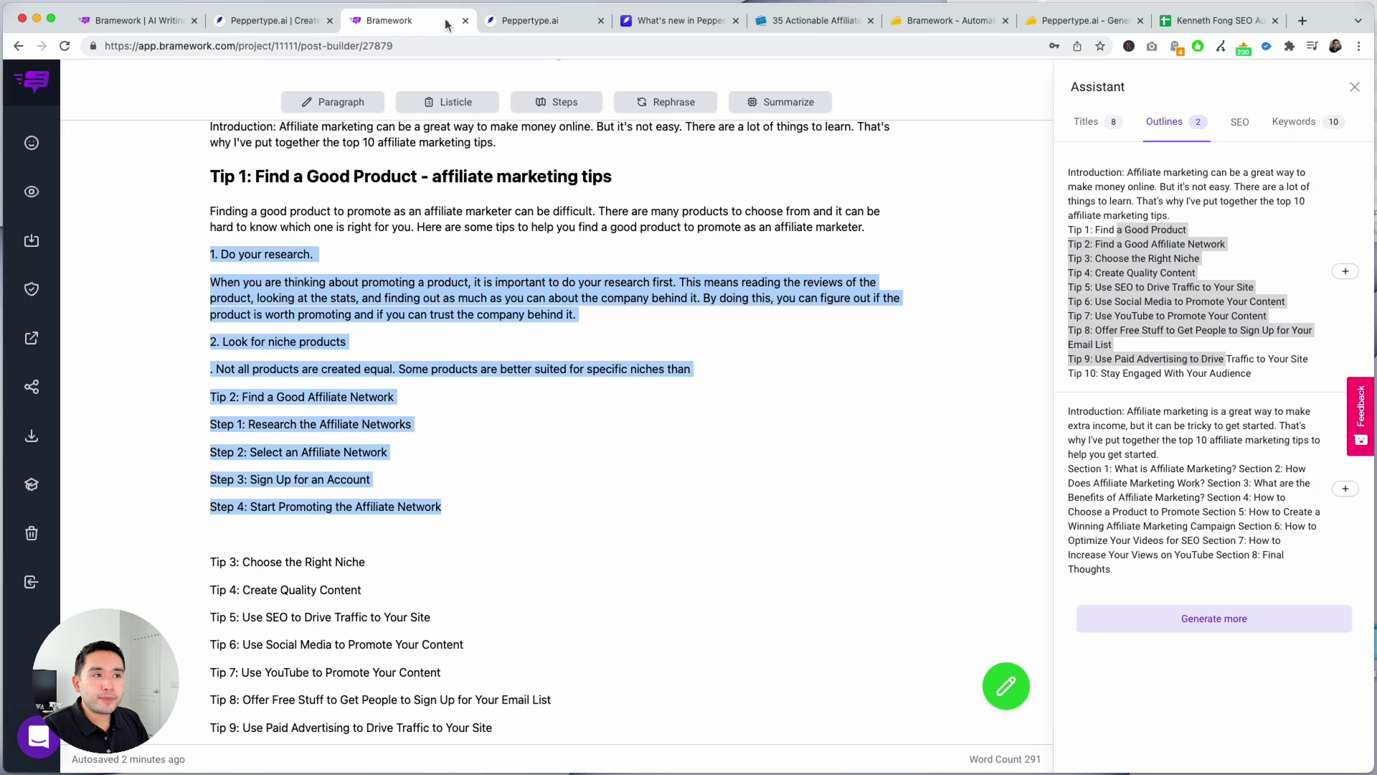
pyautogui.click(524, 21)
pyautogui.scroll(-3, 434, 344)
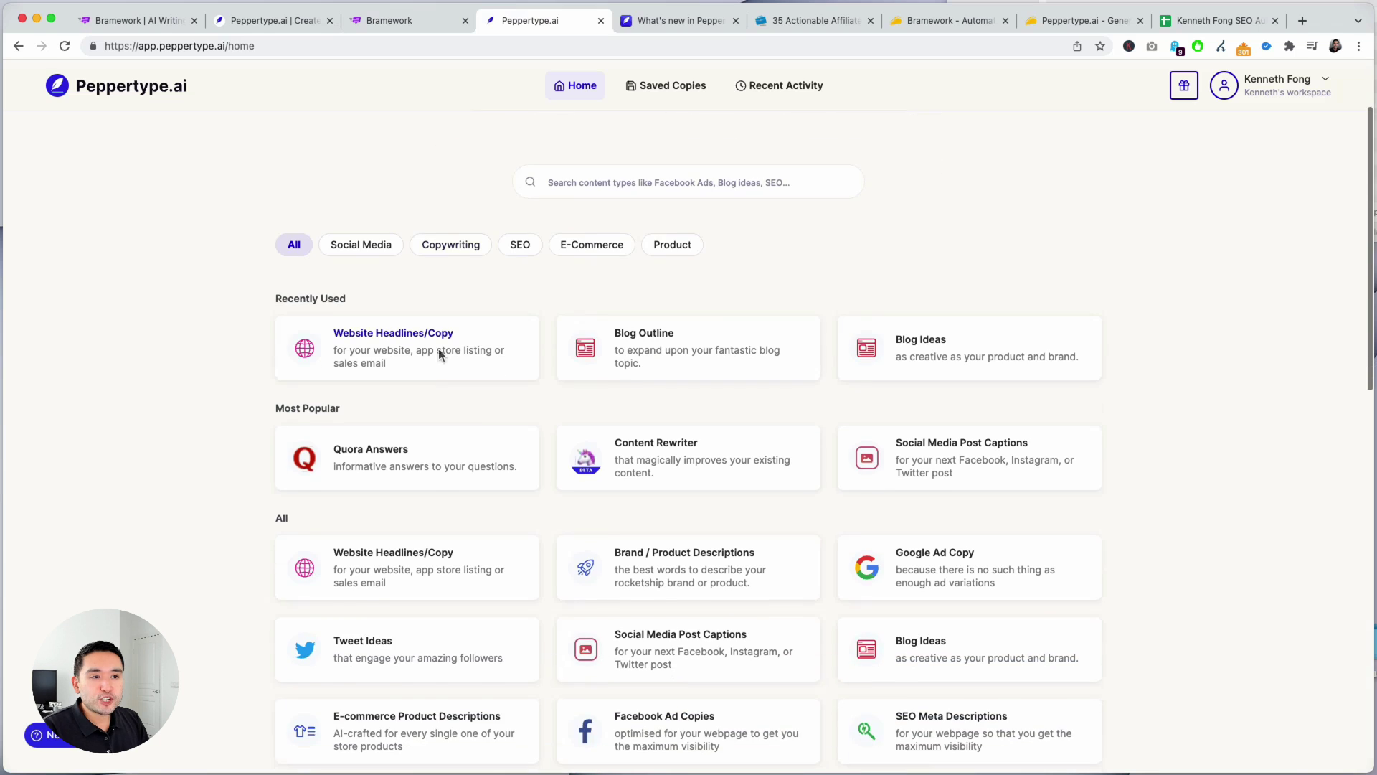
pyautogui.click(368, 251)
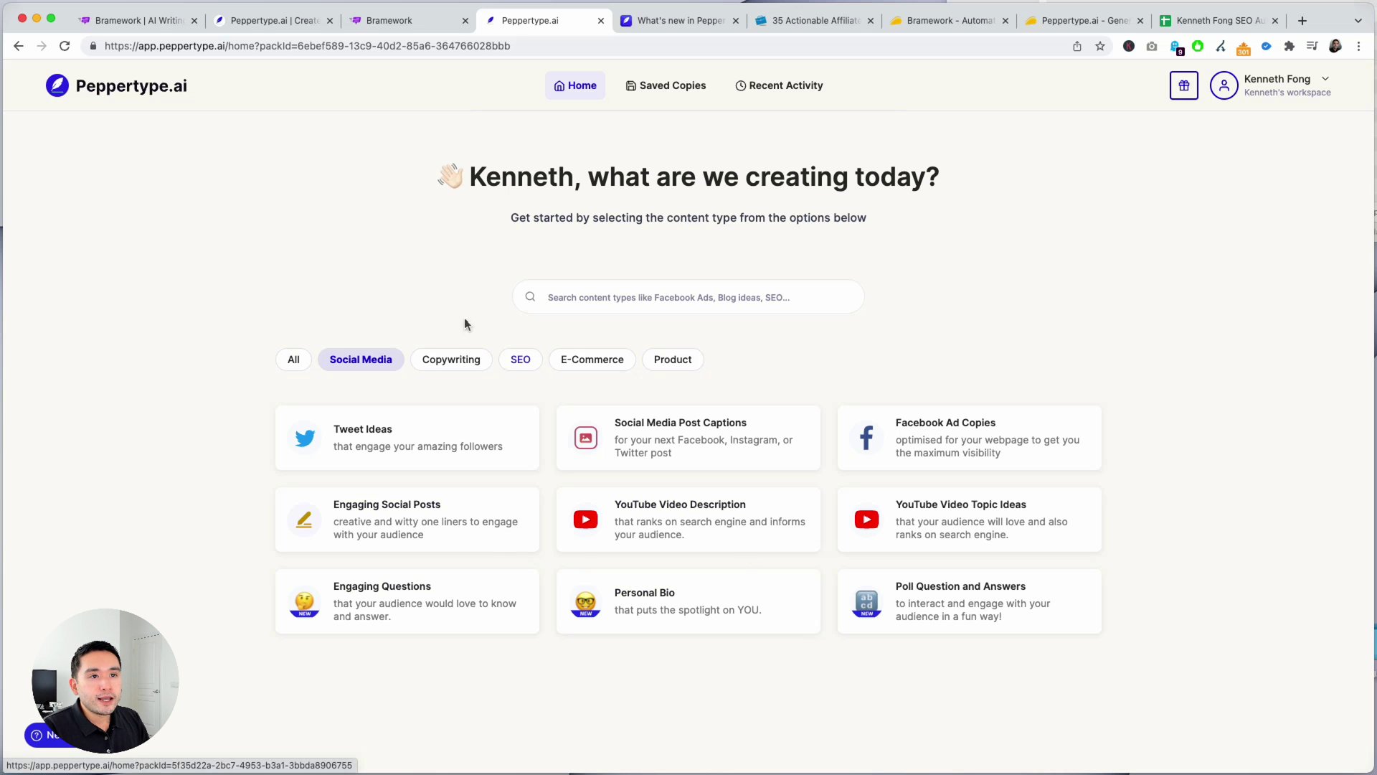
# Select the Bramework draft from Tip 1 through Tip 7, then bring up the SEO Audit spreadsheet.
pyautogui.click(414, 27)
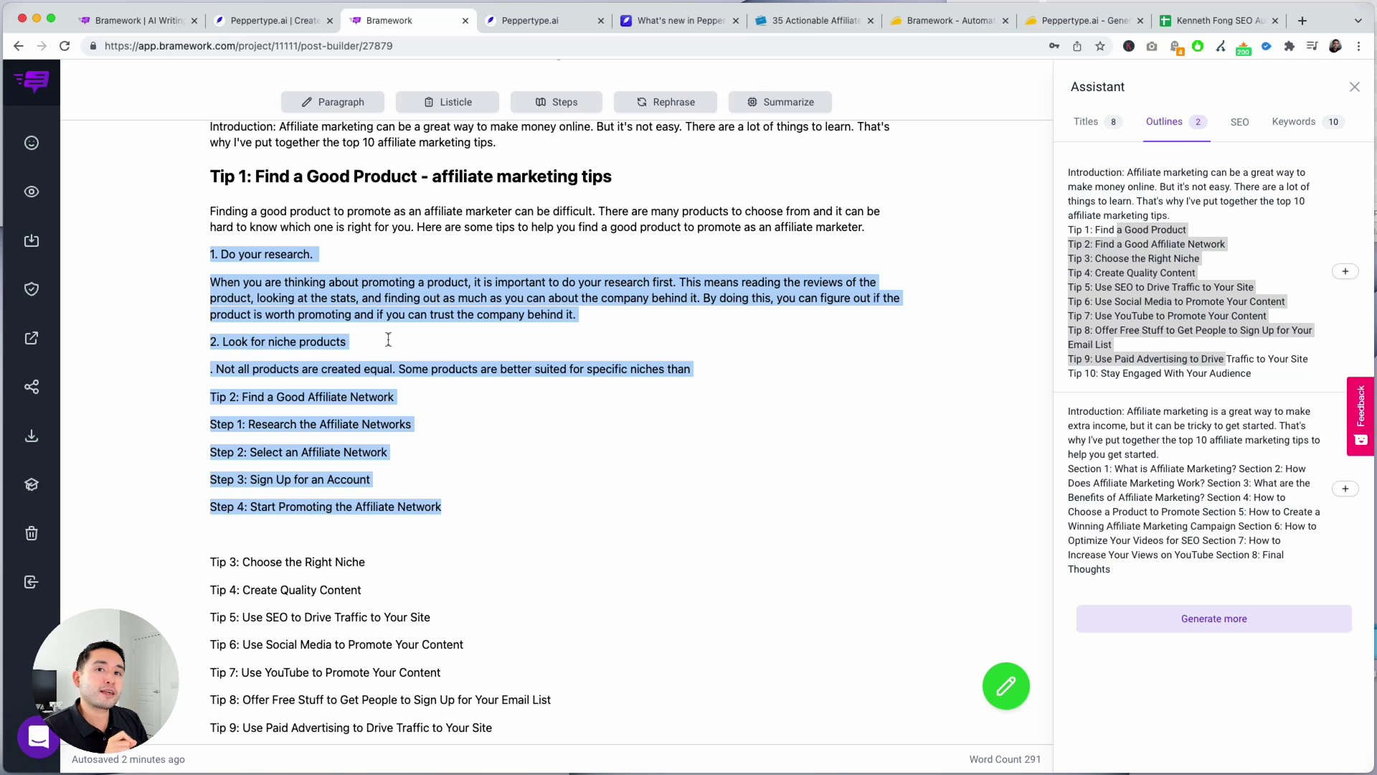
pyautogui.click(336, 314)
pyautogui.moveTo(210, 176); pyautogui.dragTo(576, 654)
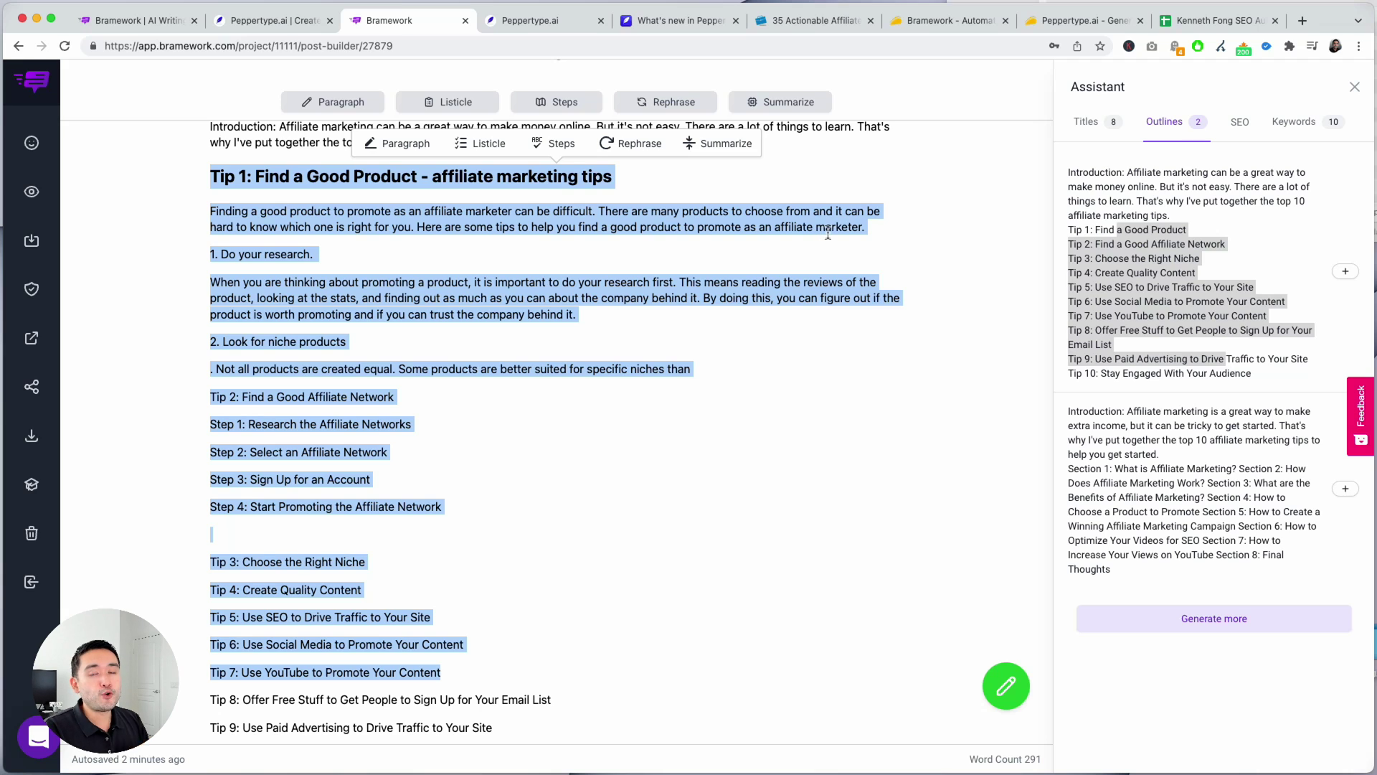
pyautogui.click(1216, 21)
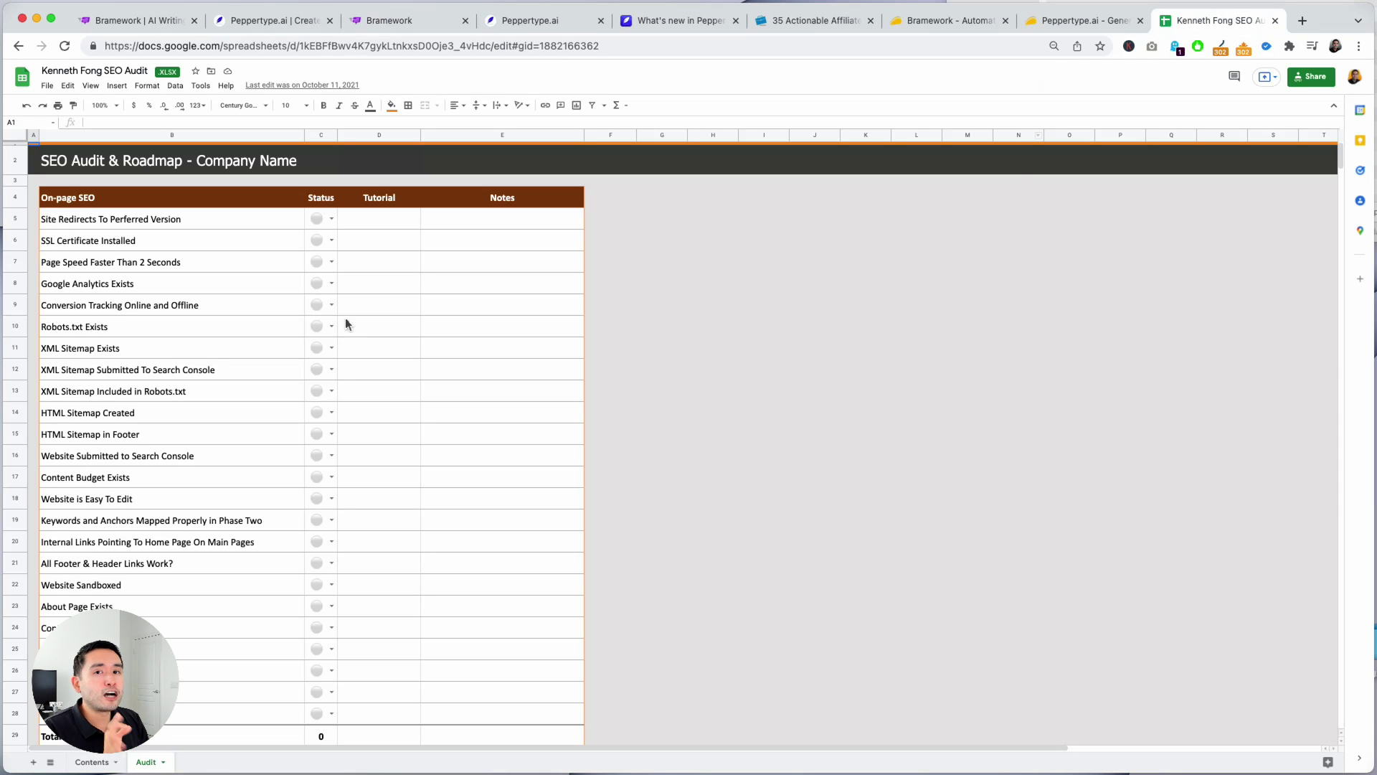
# Scroll through the SEO Audit & Roadmap checklist sections, then go to Peppertype.ai's homepage.
pyautogui.scroll(-20, 308, 298)
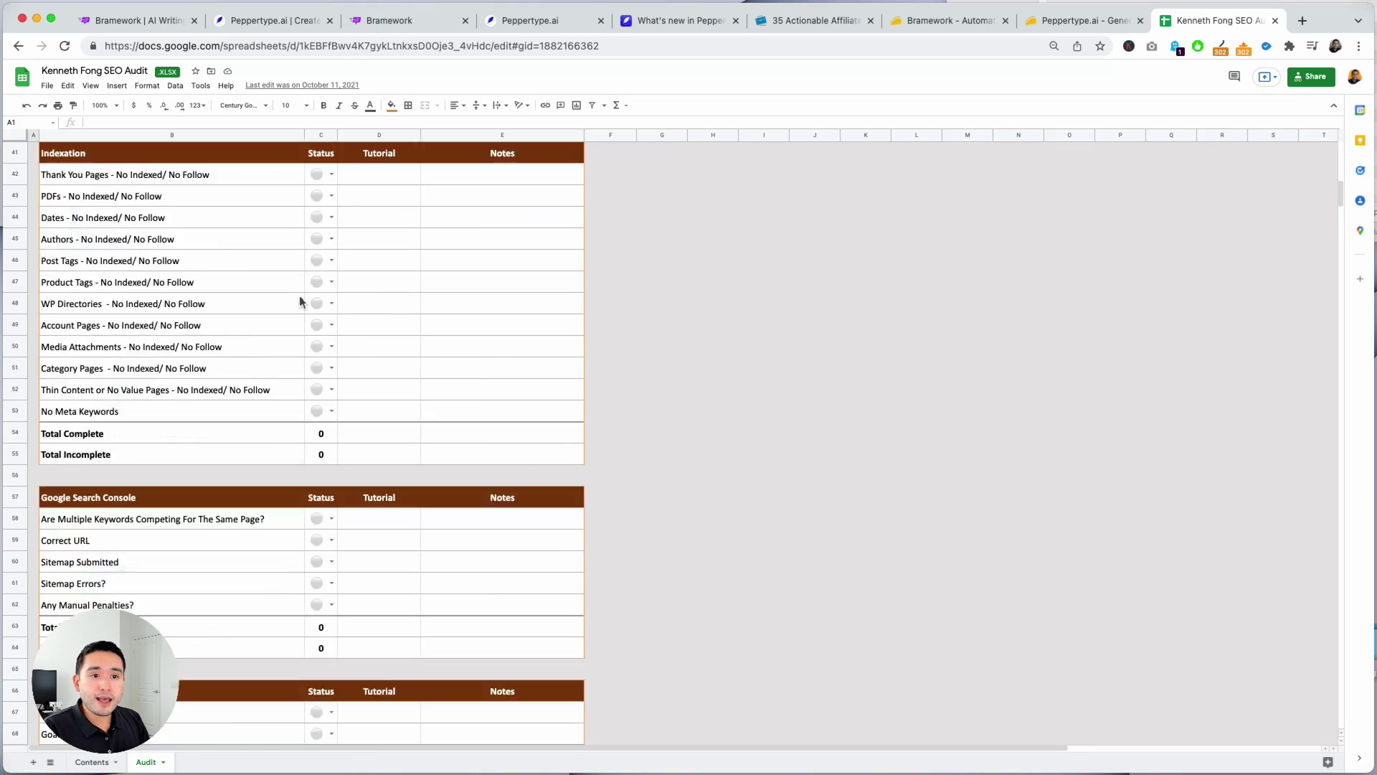
pyautogui.scroll(20, 300, 301)
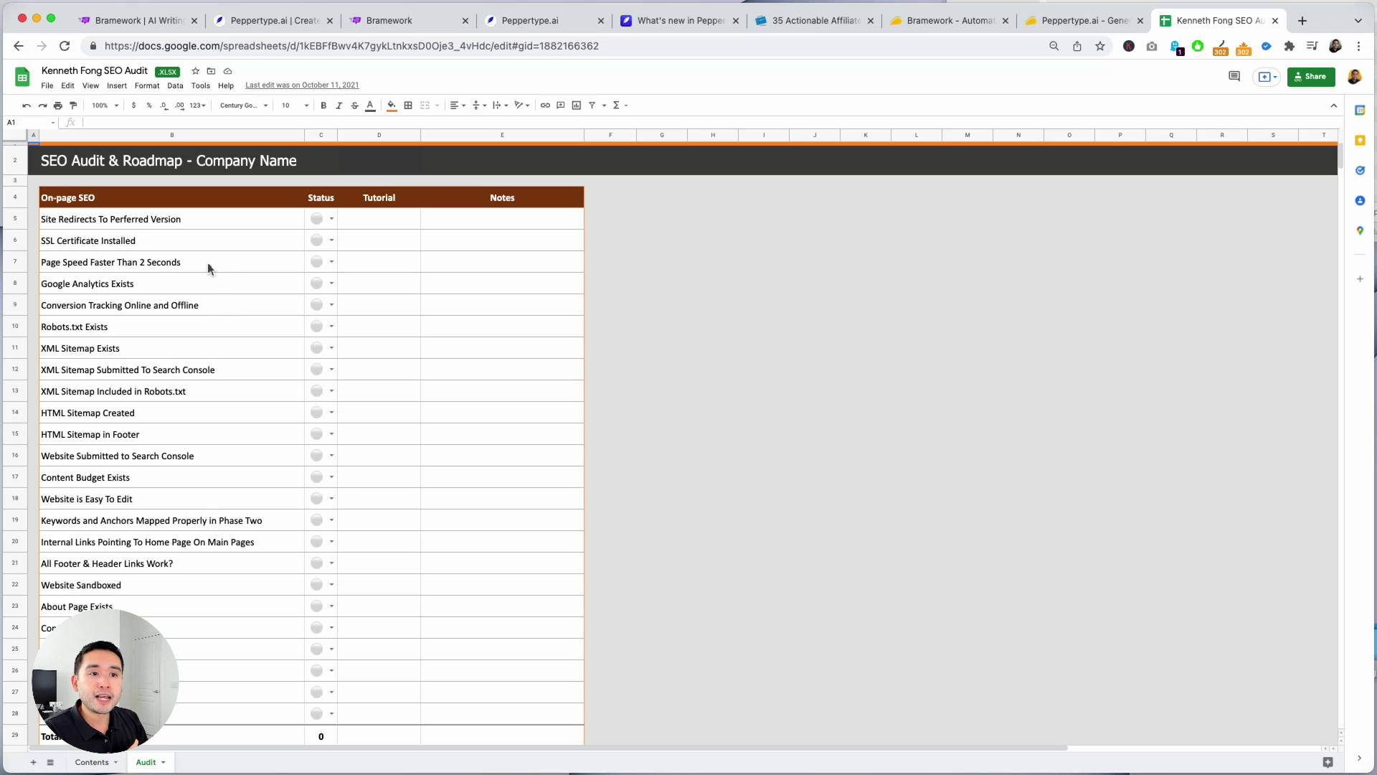
pyautogui.scroll(-20, 211, 287)
pyautogui.scroll(20, 213, 274)
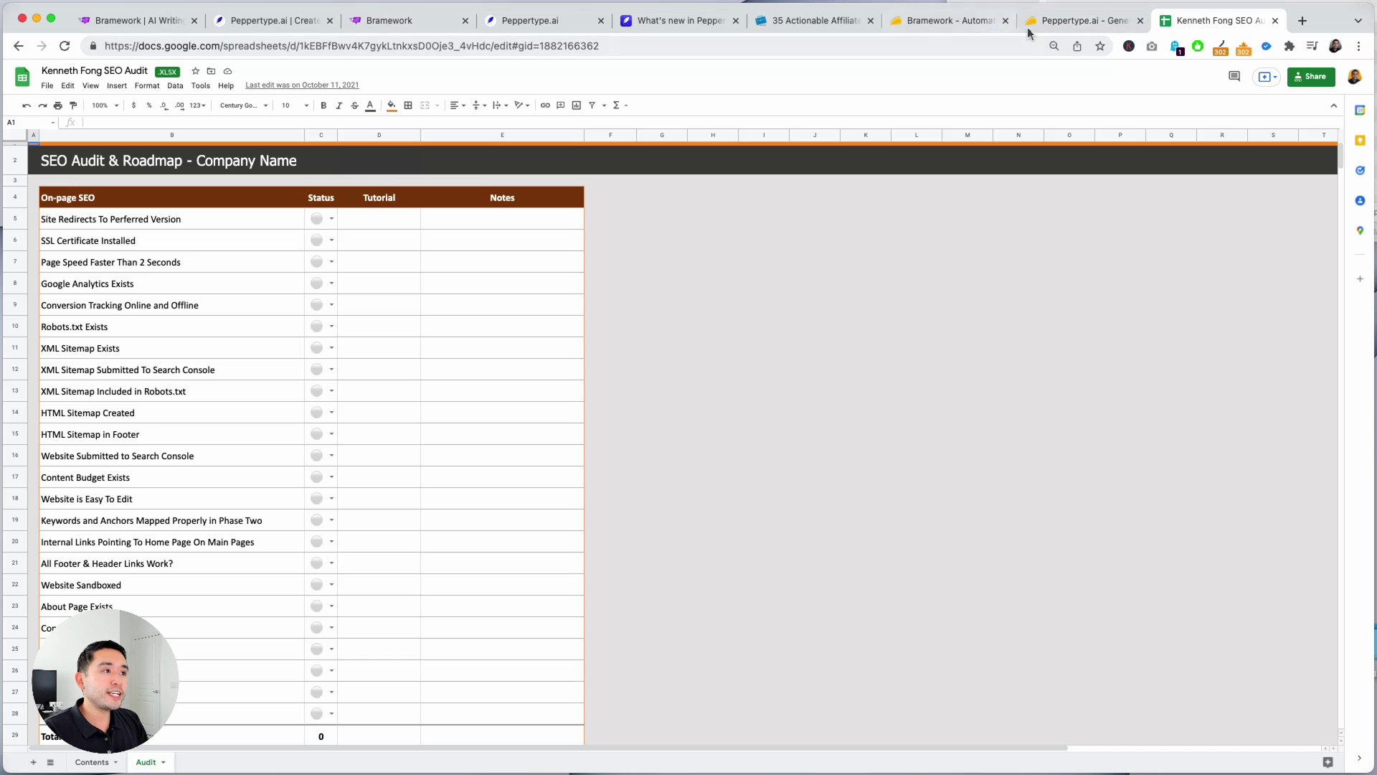
pyautogui.click(274, 22)
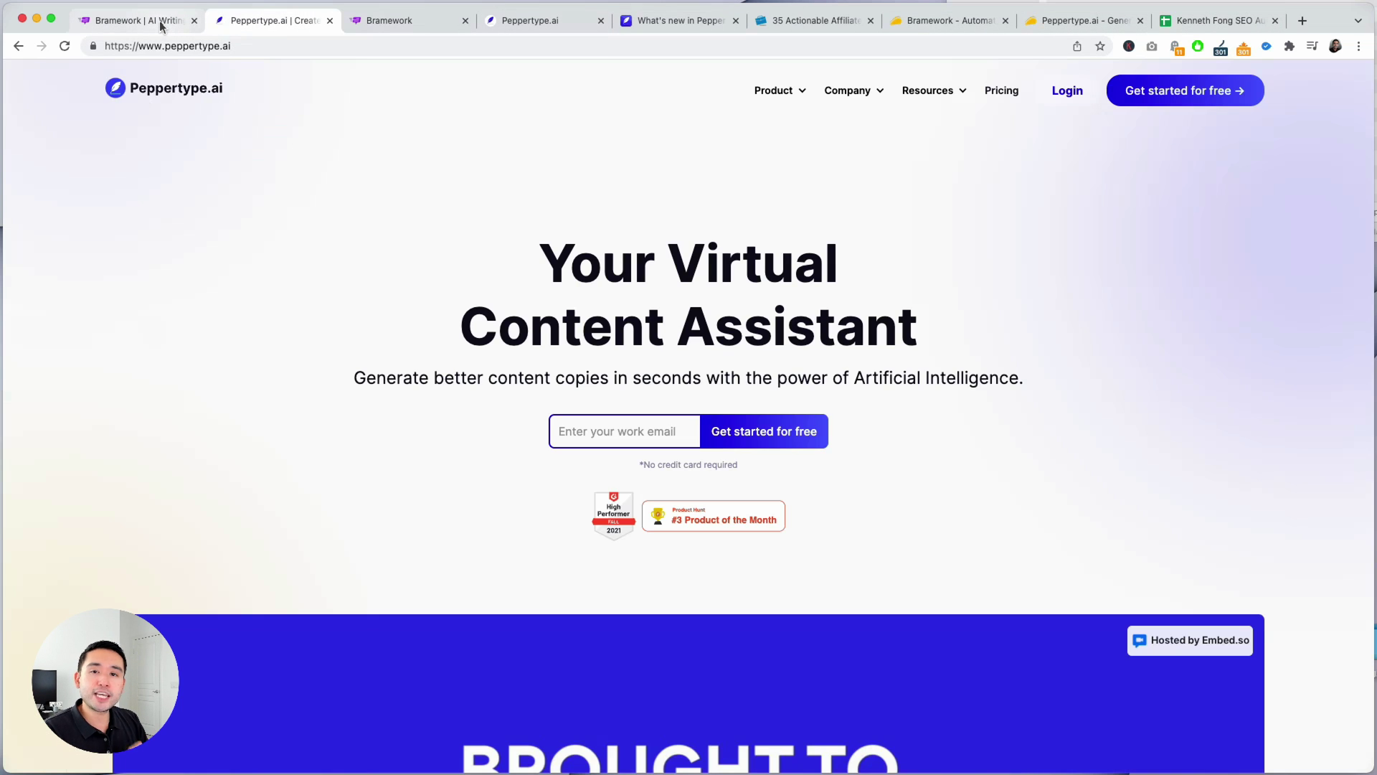